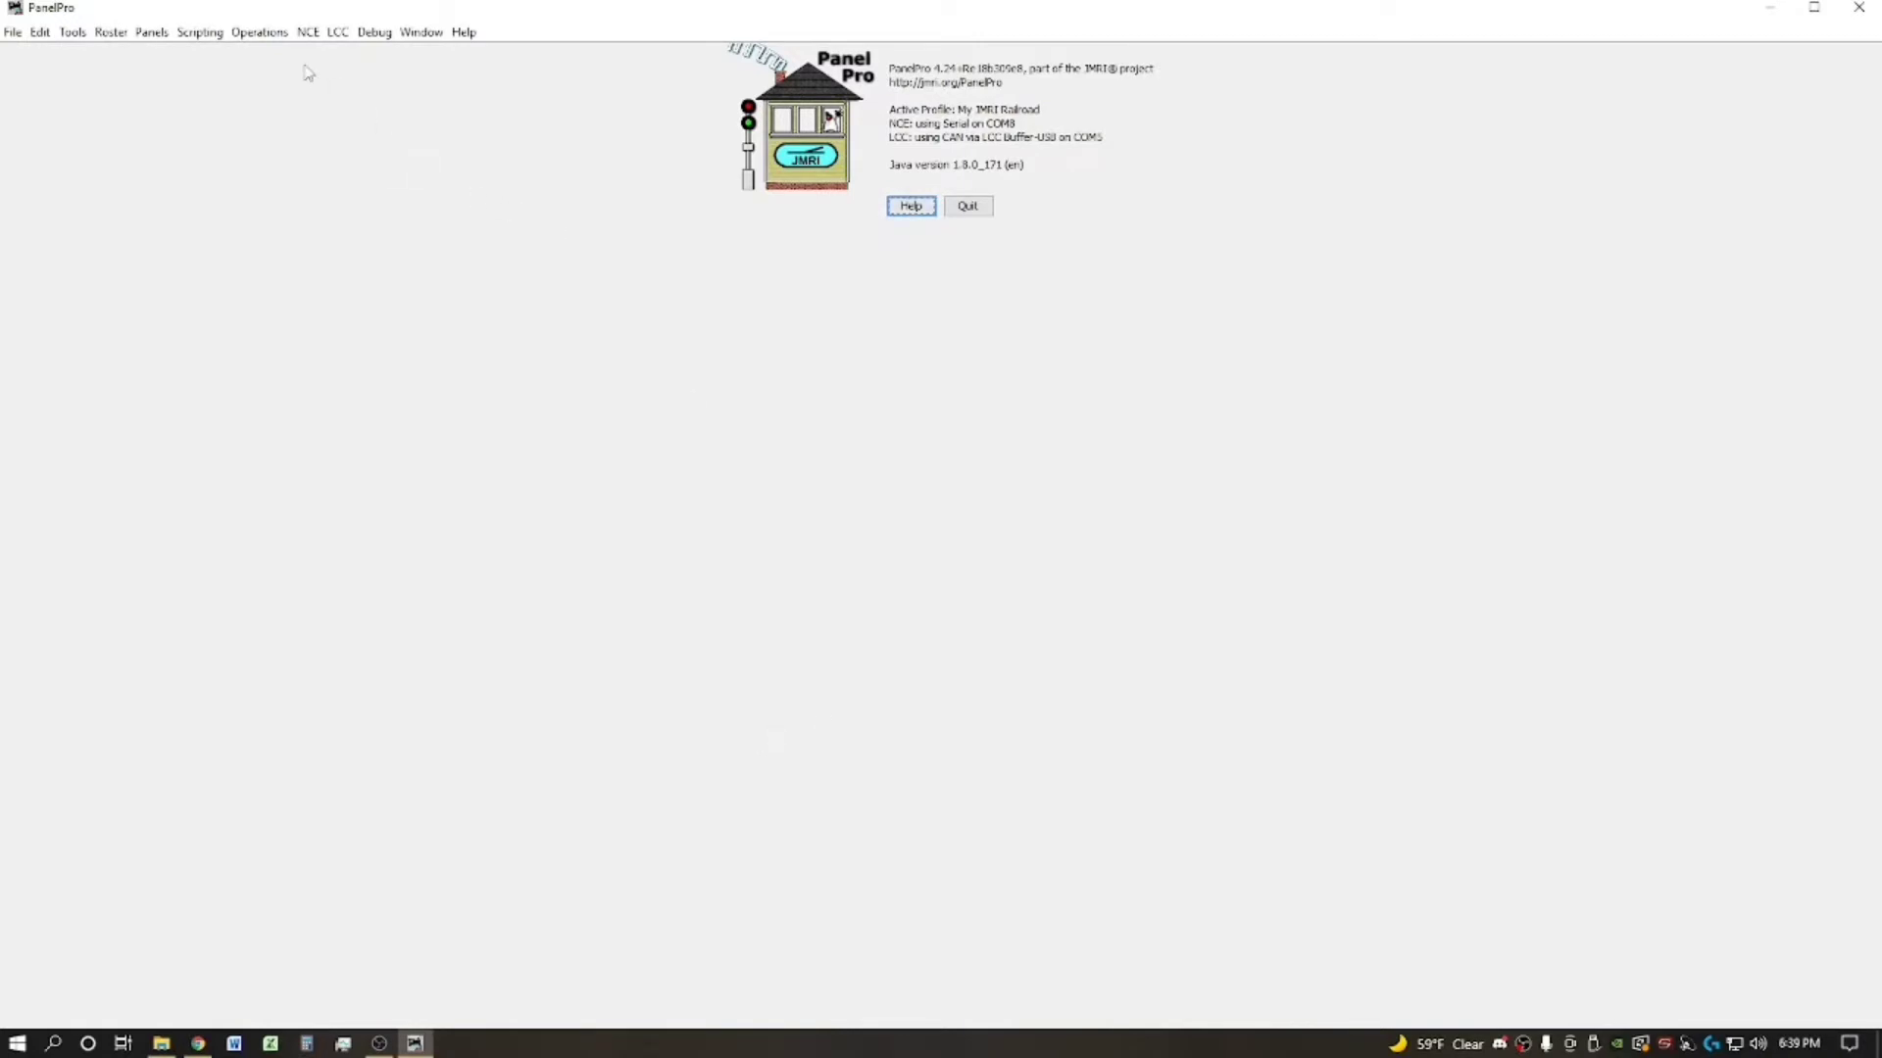
Step: Open the Trains list and start adding a new train named RI-EB
click(259, 32)
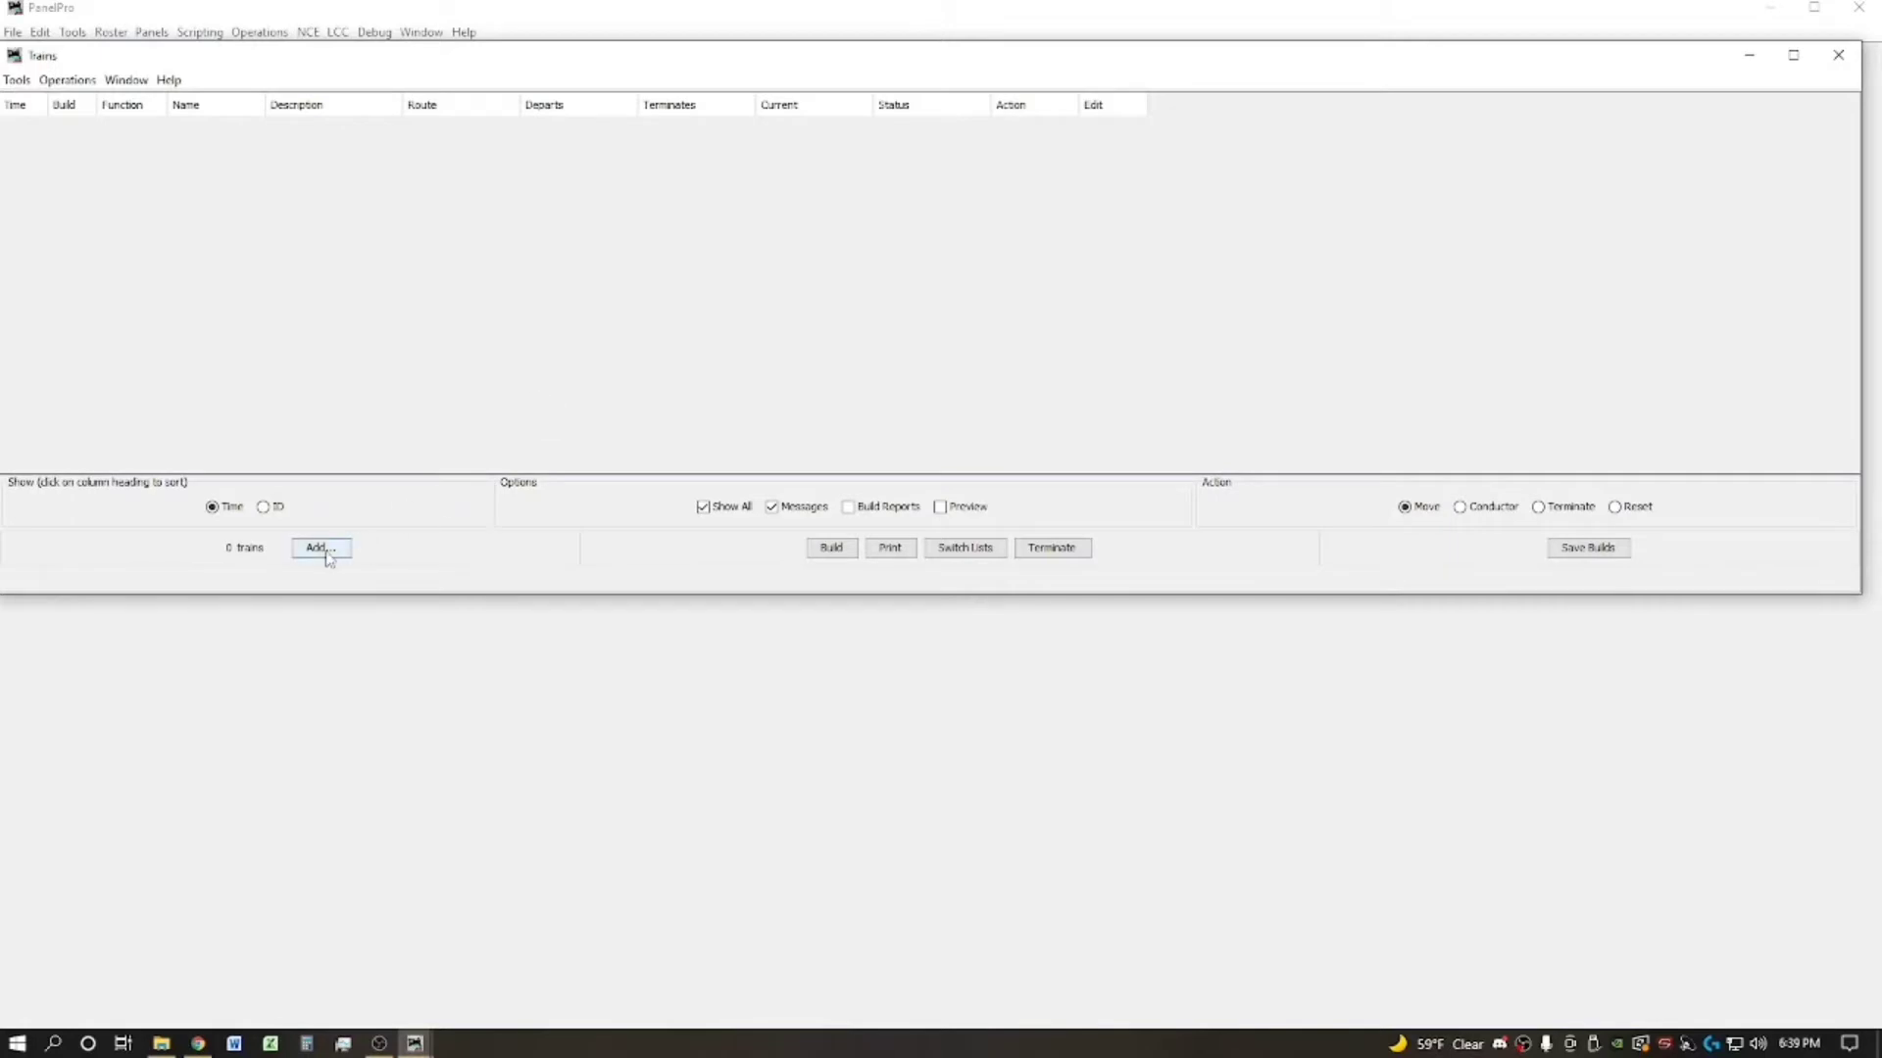
click(326, 550)
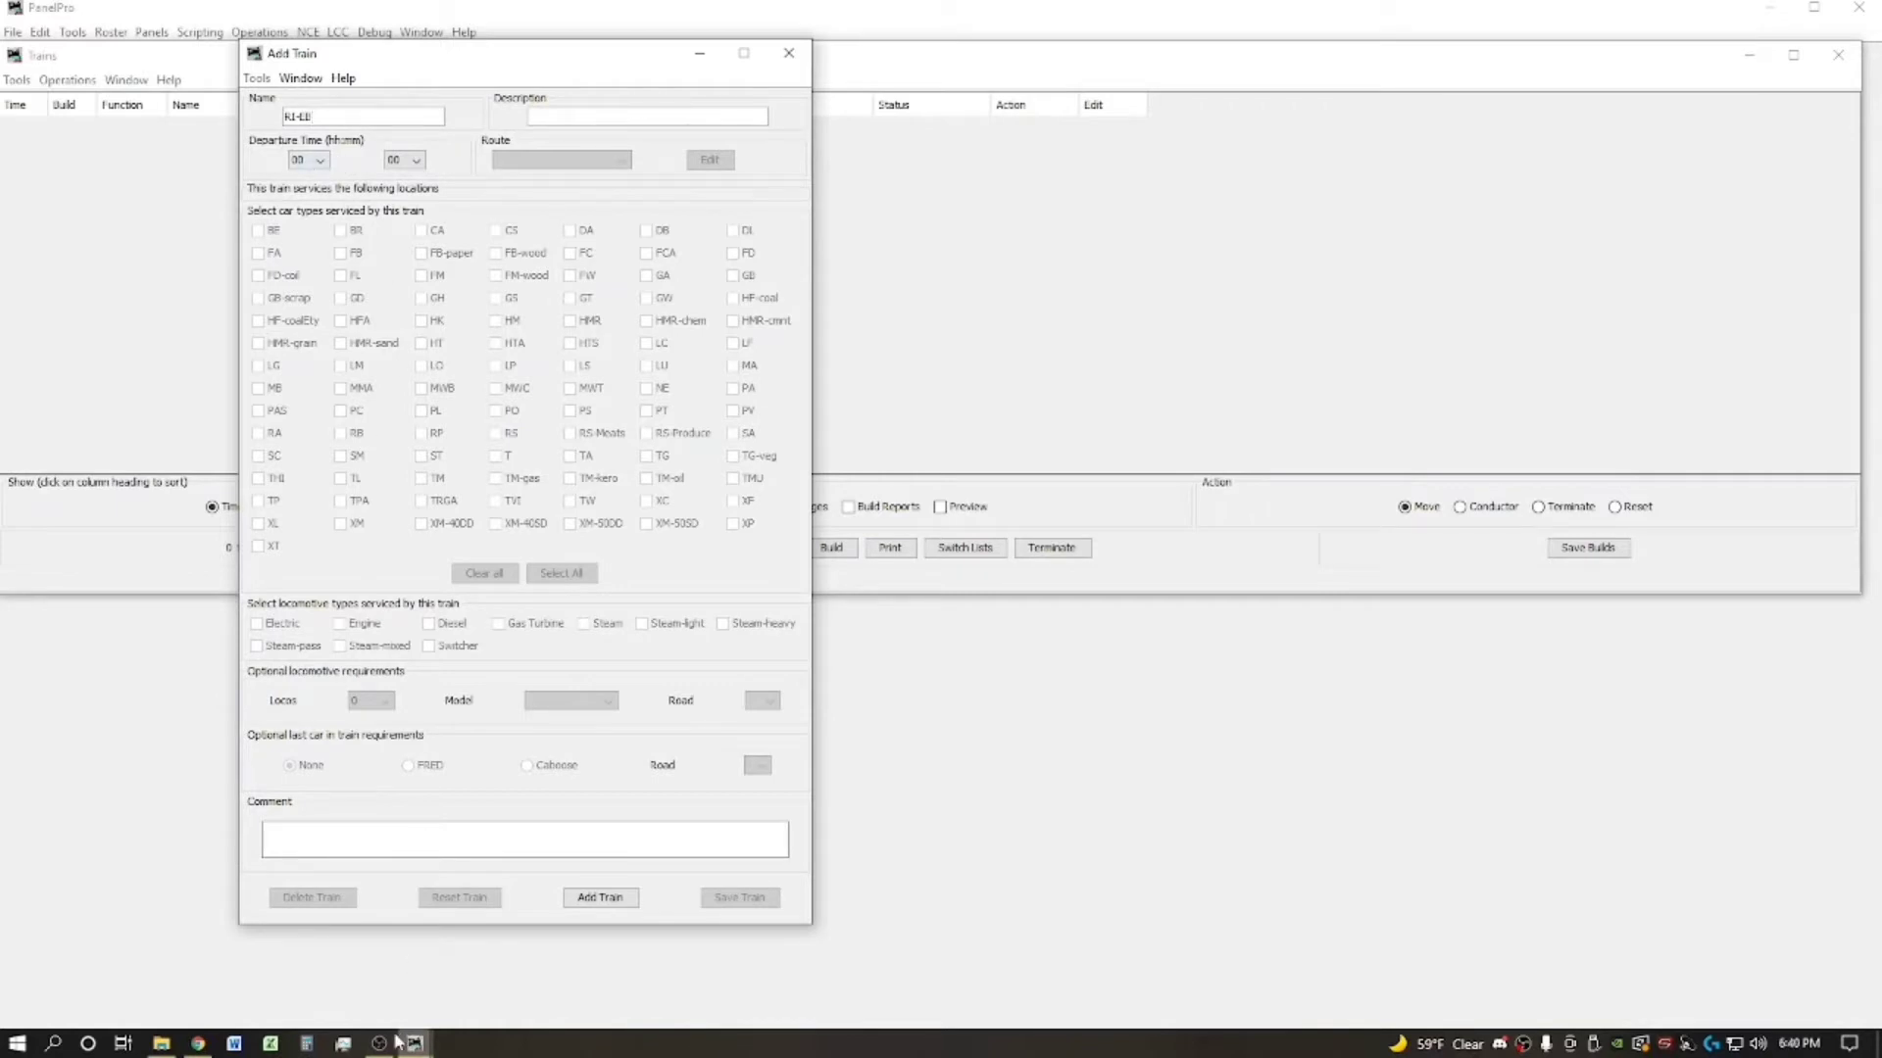
mouse_move(203, 1051)
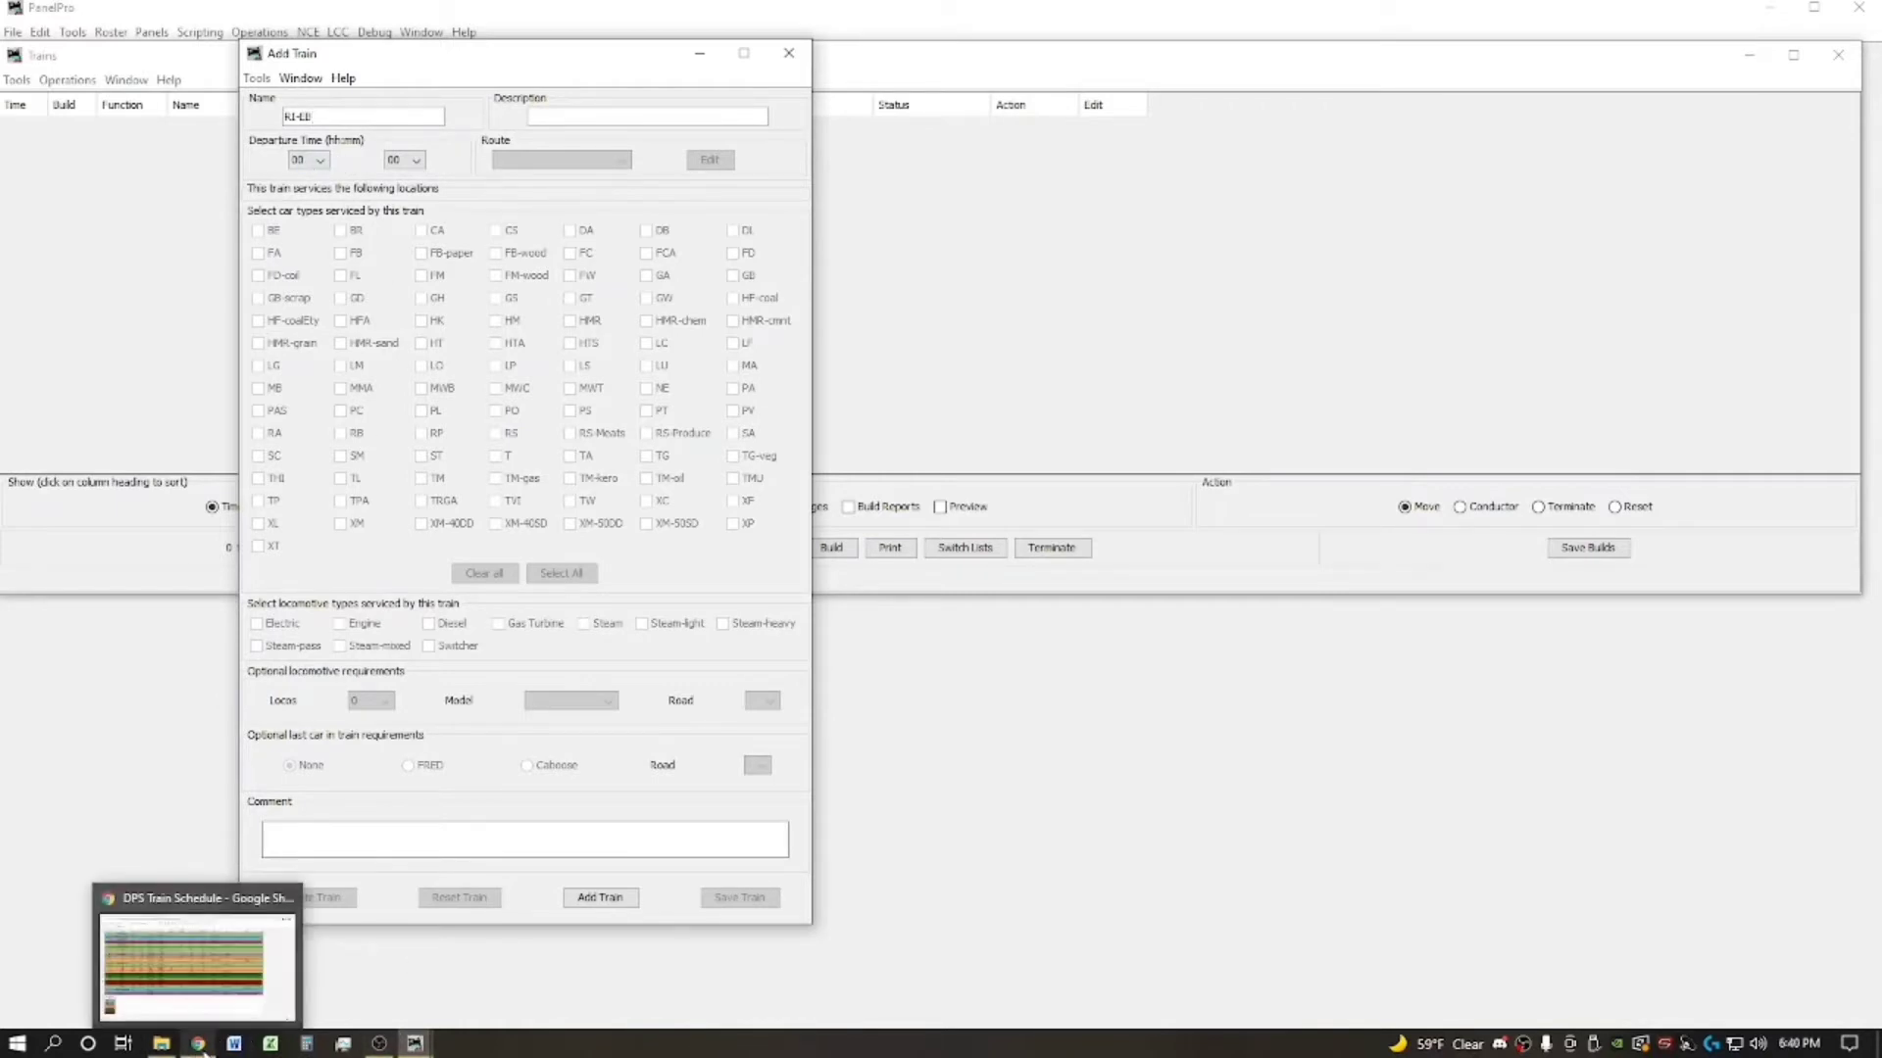
mouse_move(219, 1002)
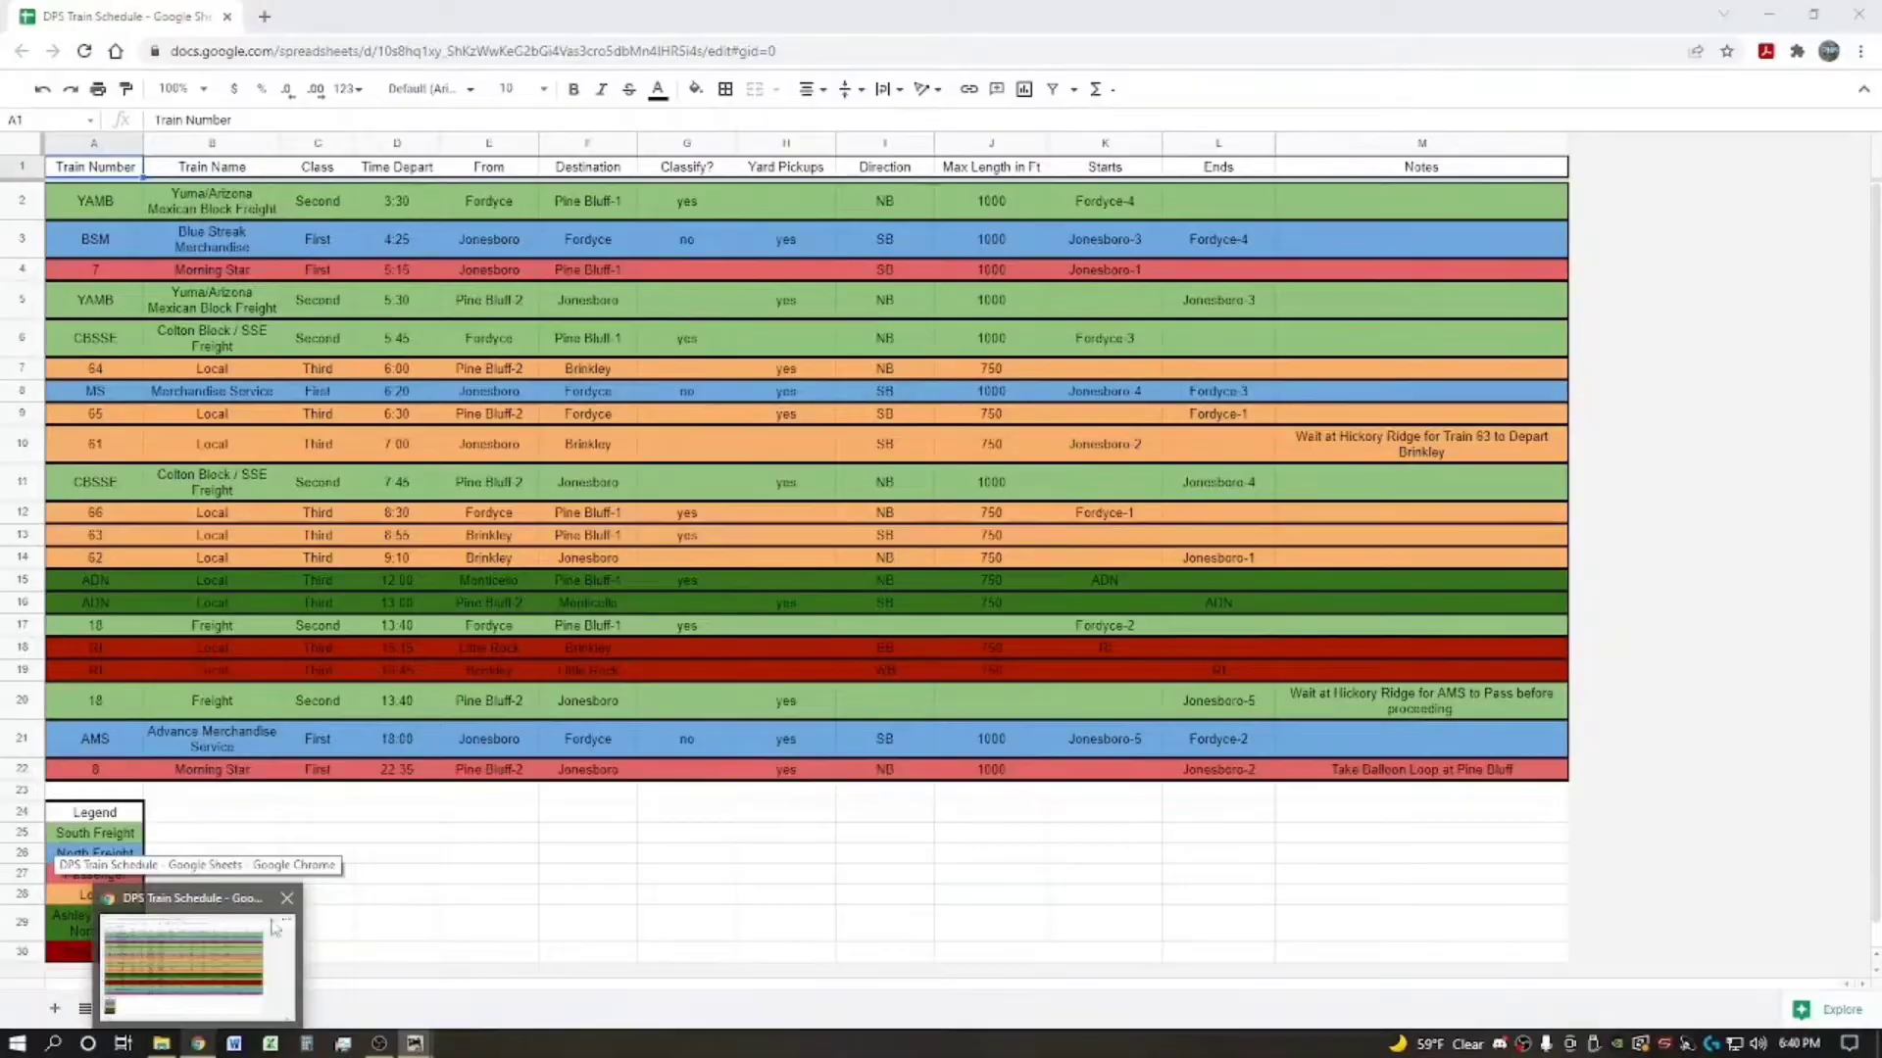
click(220, 1002)
click(198, 1045)
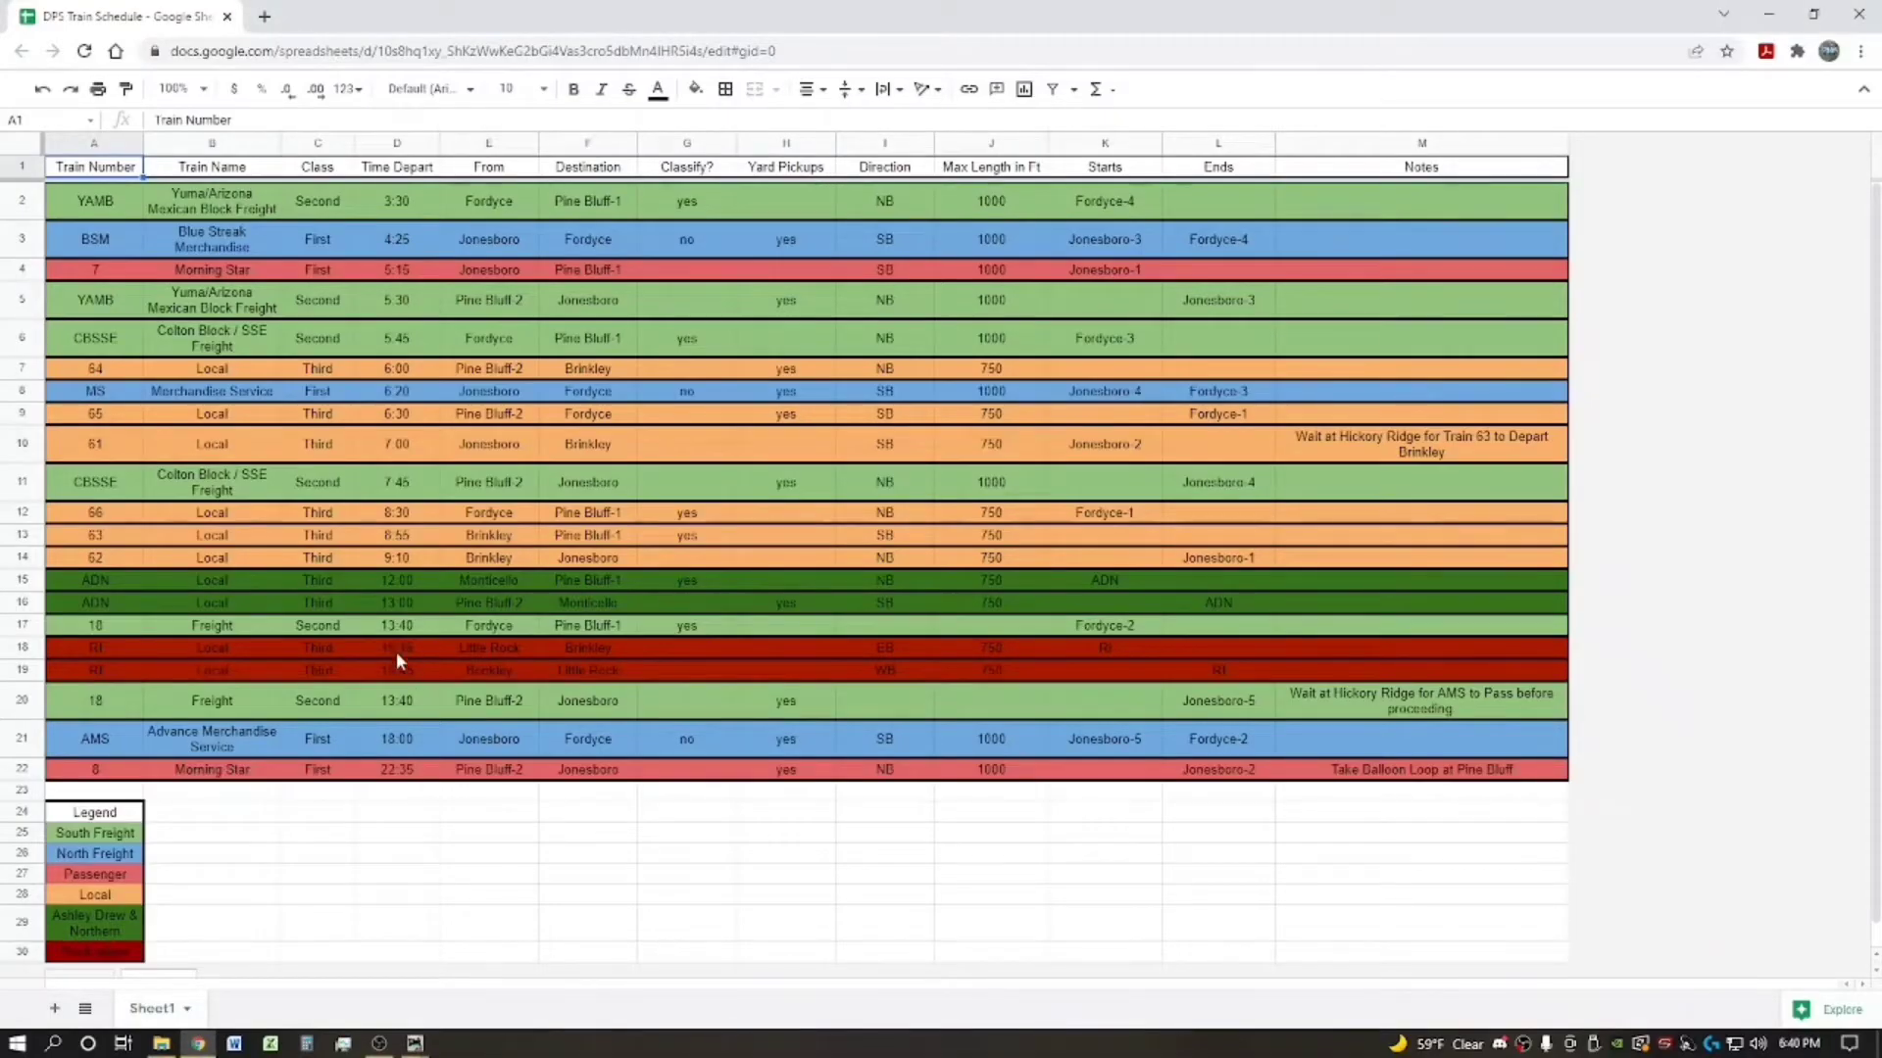
click(198, 1045)
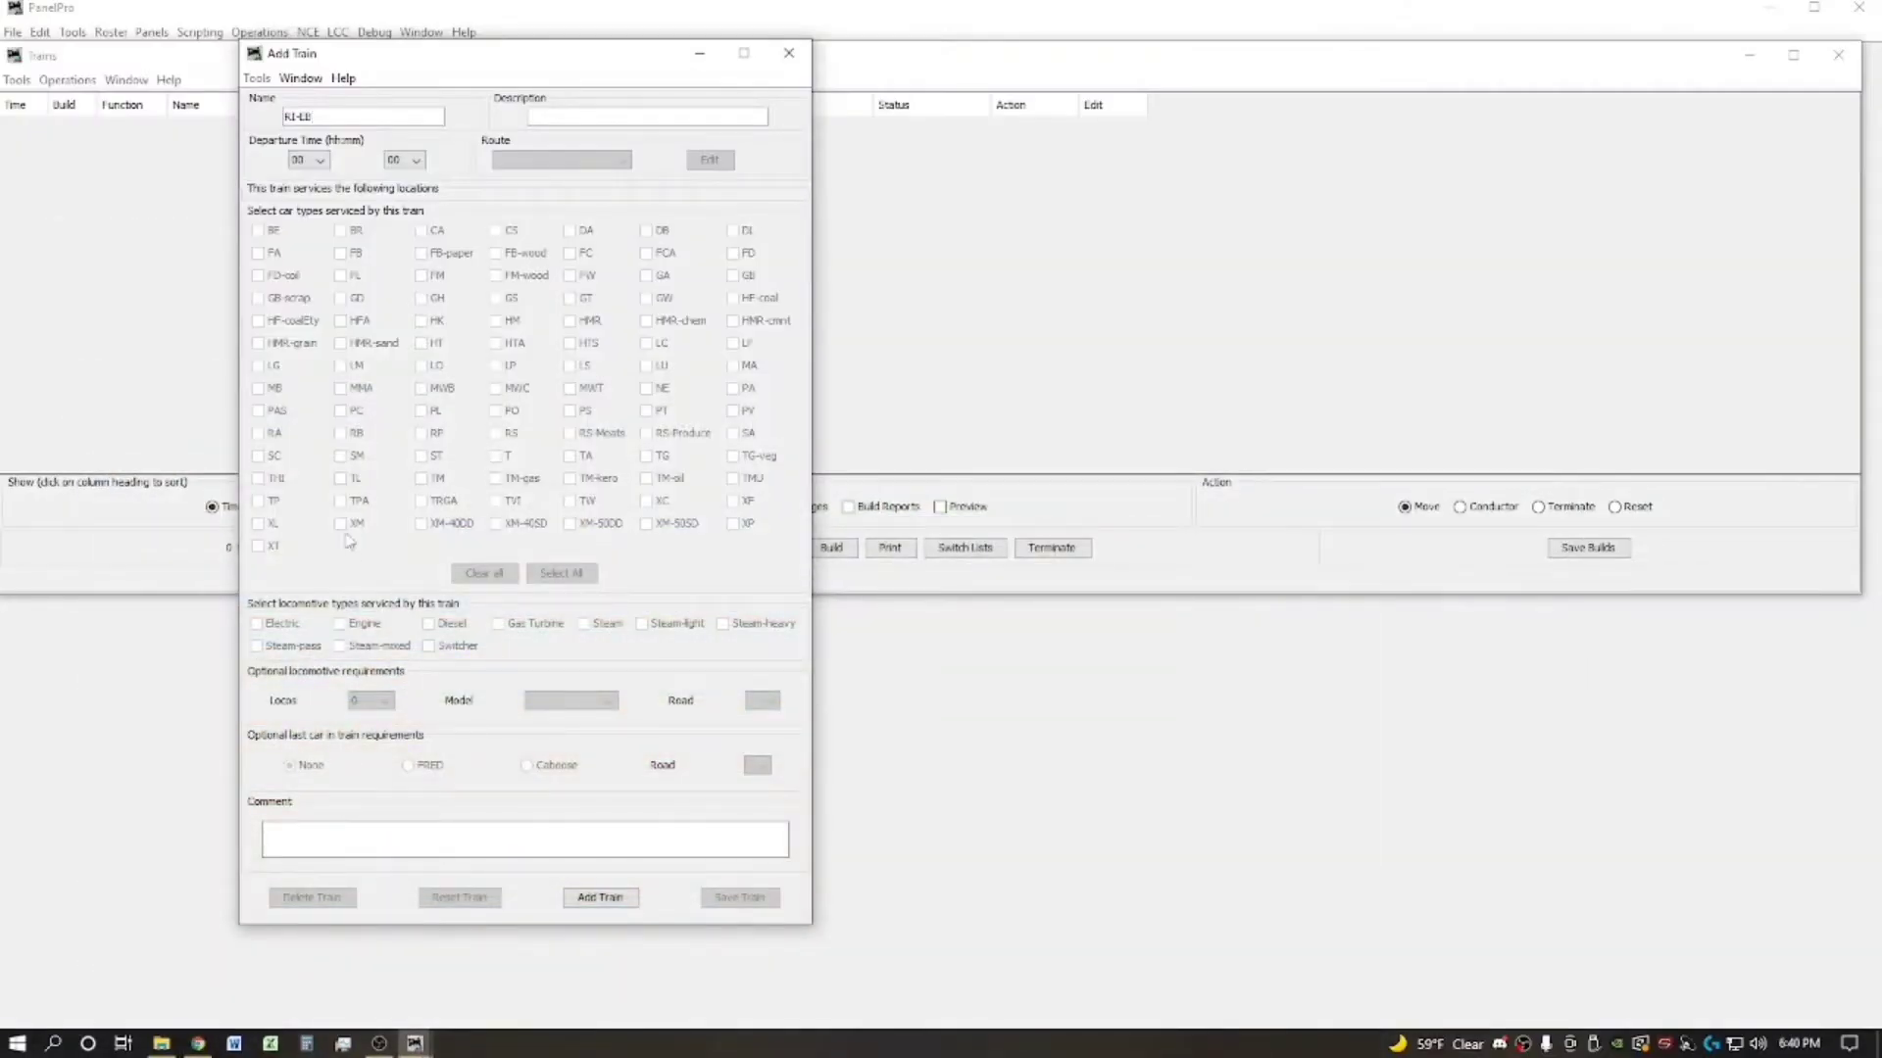
Step: Set RI-EB's departure time to 15:15 and add it to the trains list
click(321, 161)
scroll(321, 280, down, 2)
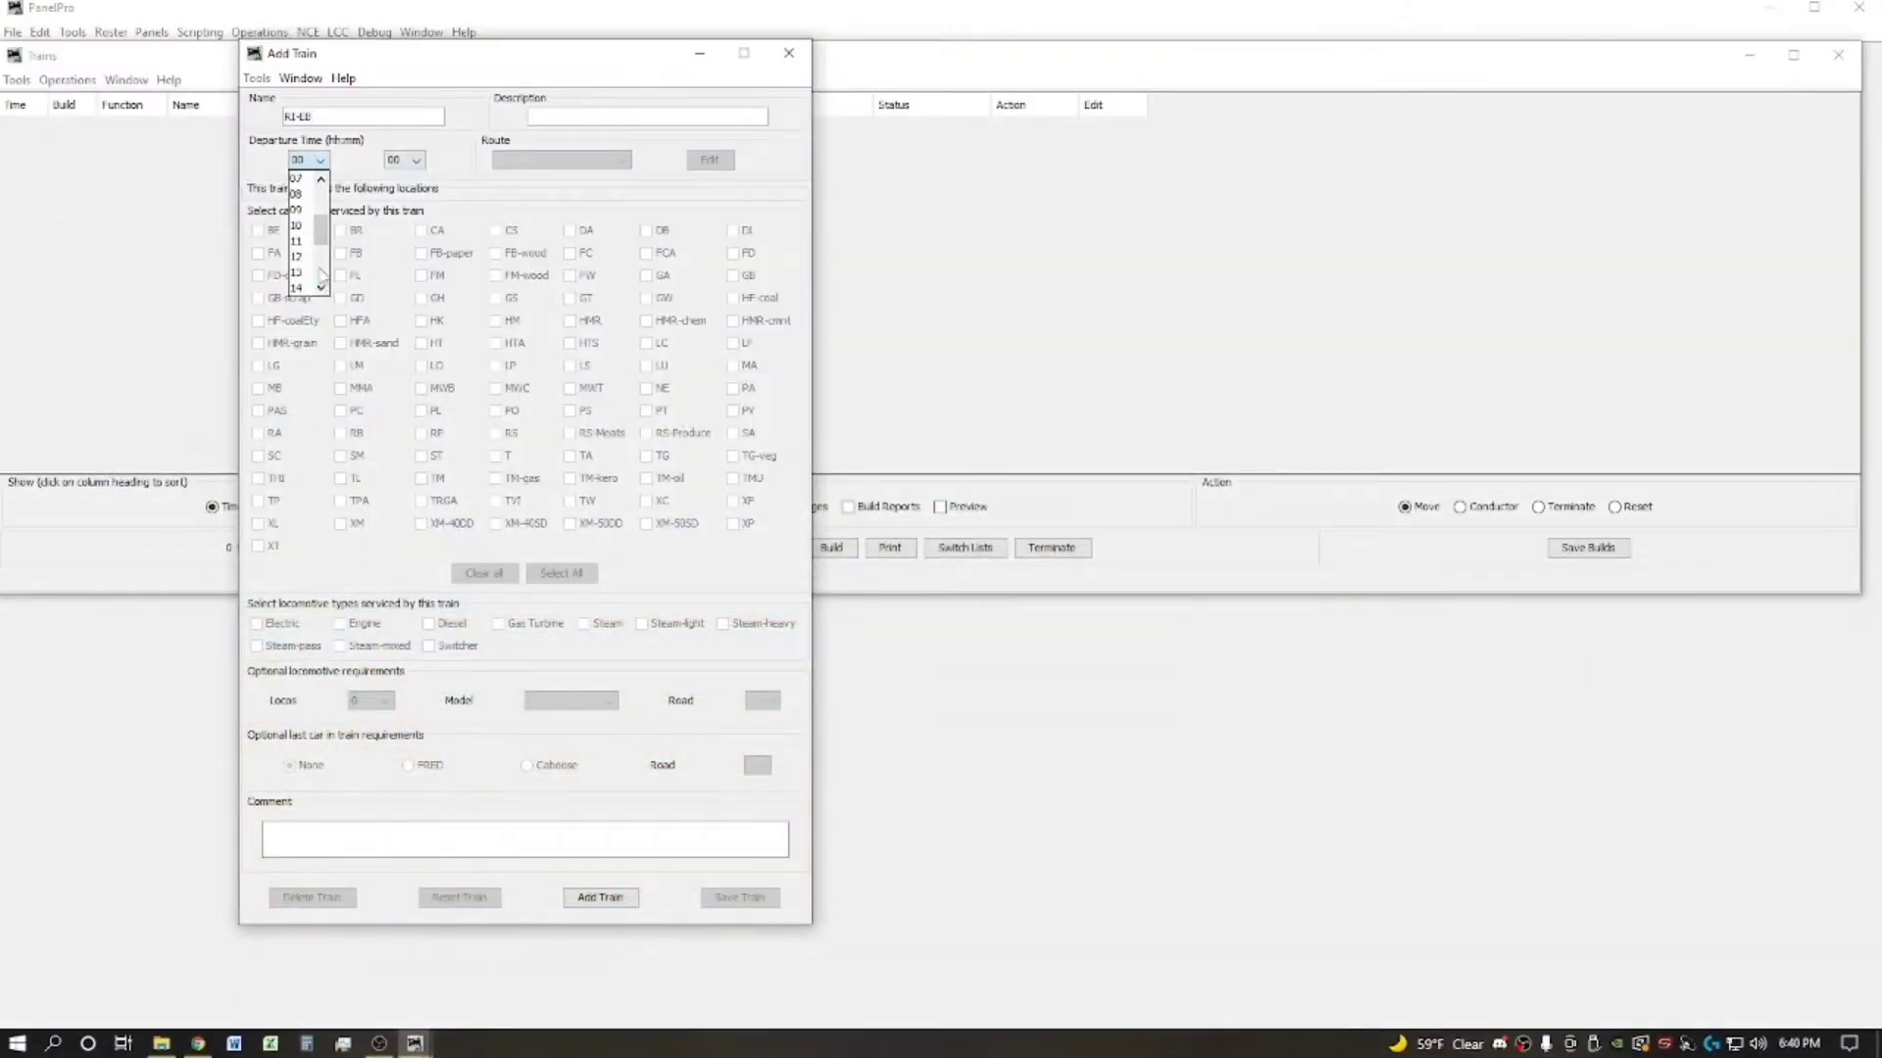
scroll(320, 275, down, 2)
click(305, 209)
click(402, 163)
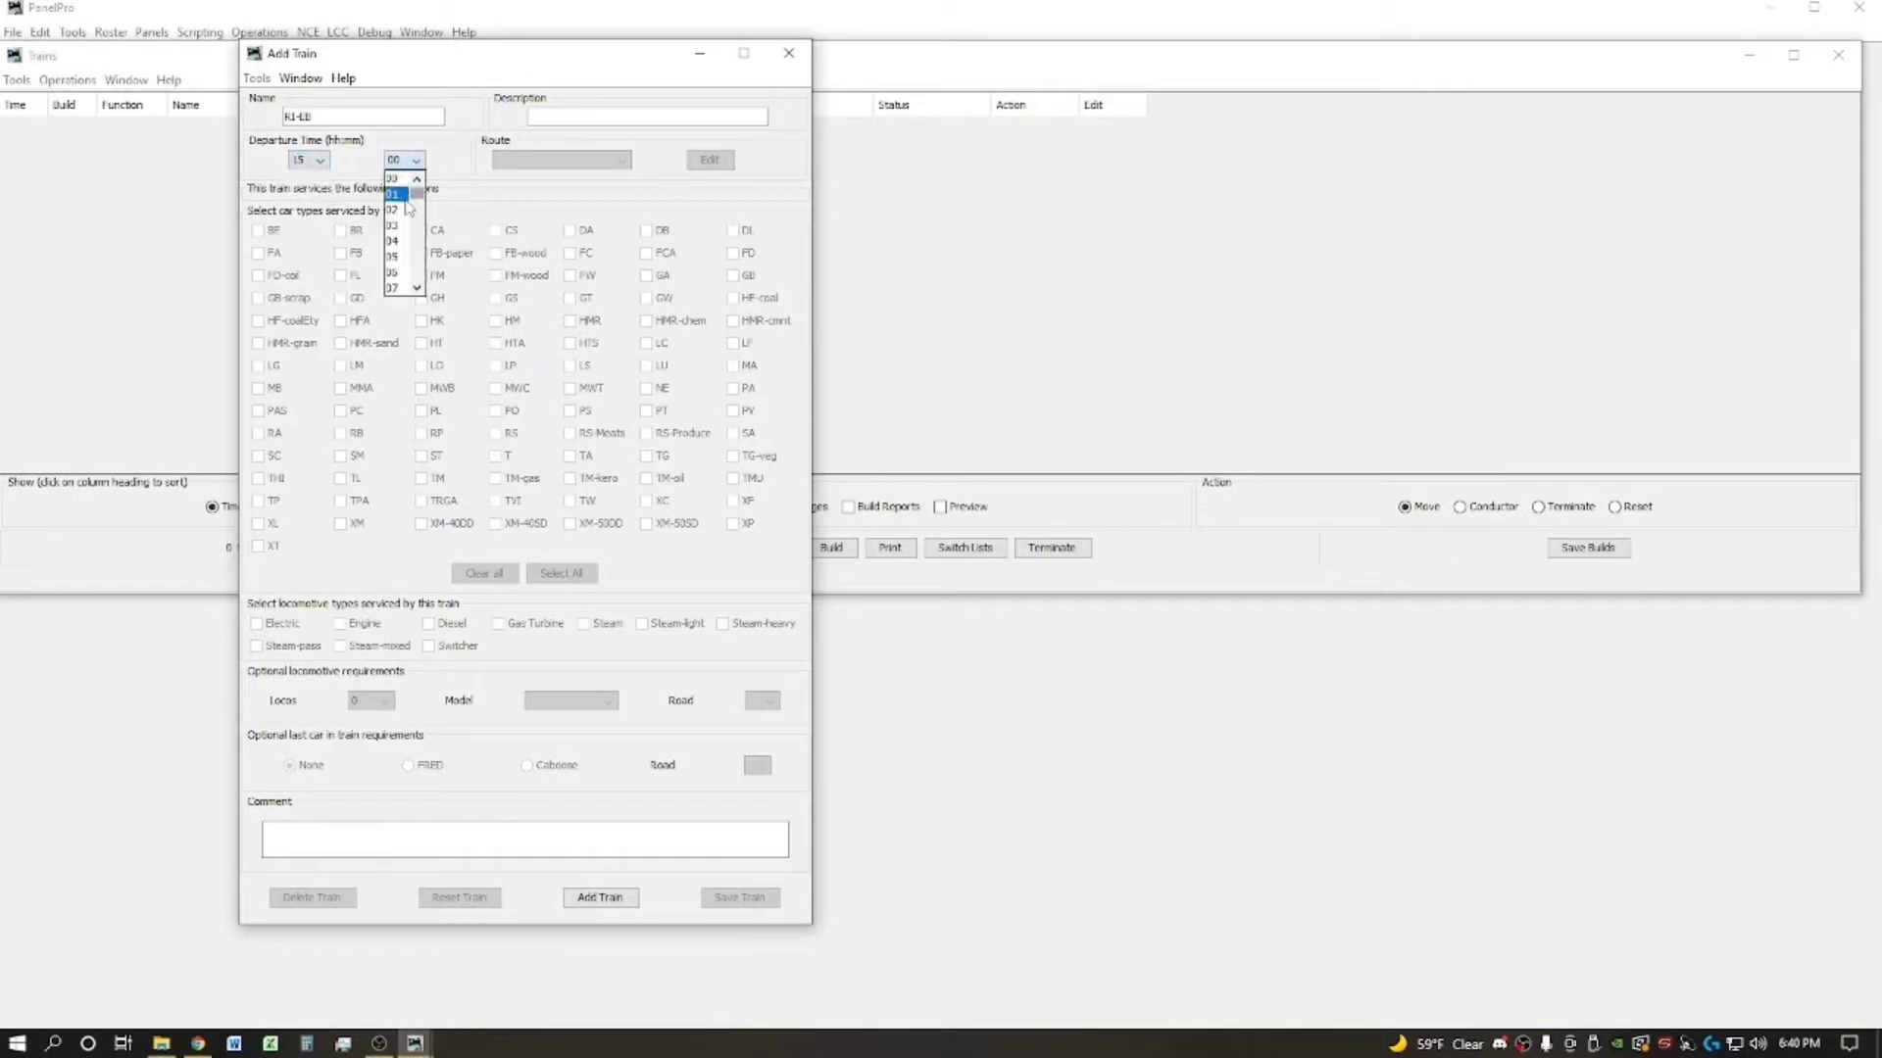
scroll(400, 240, down, 4)
click(399, 194)
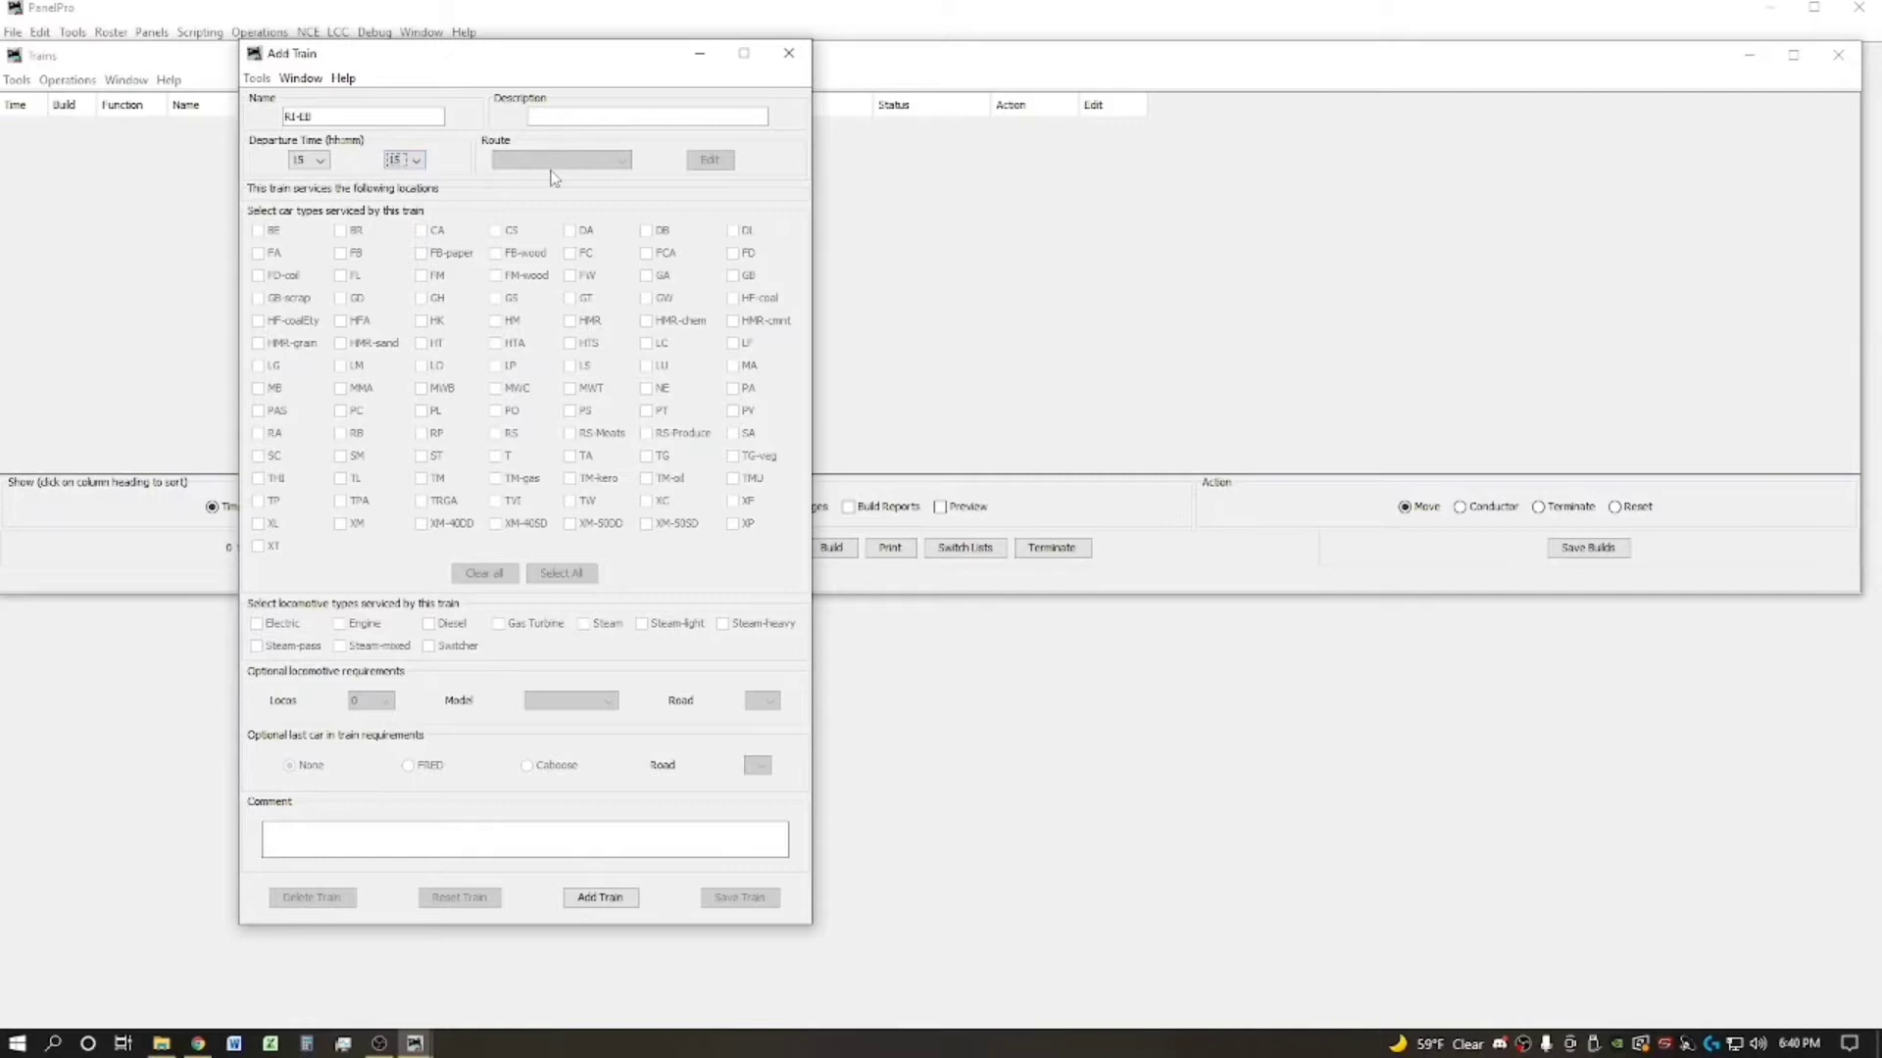
click(610, 898)
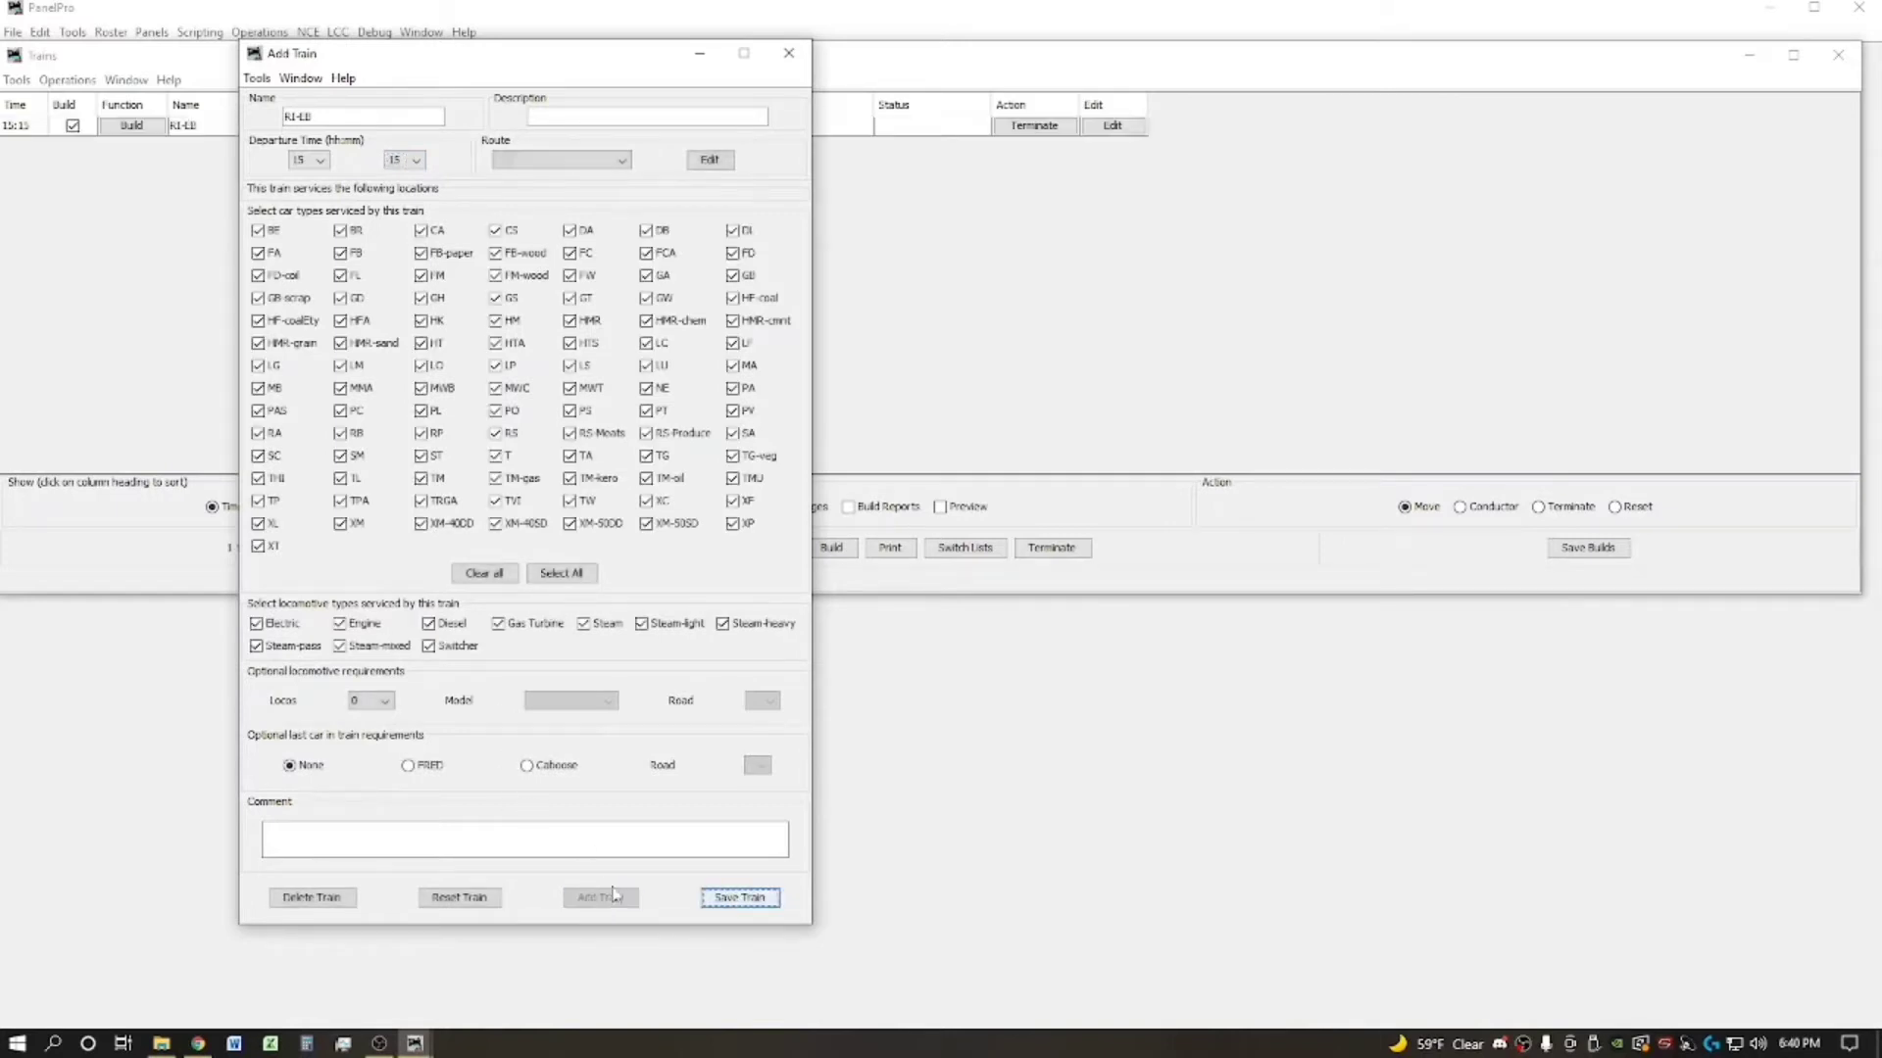
click(608, 163)
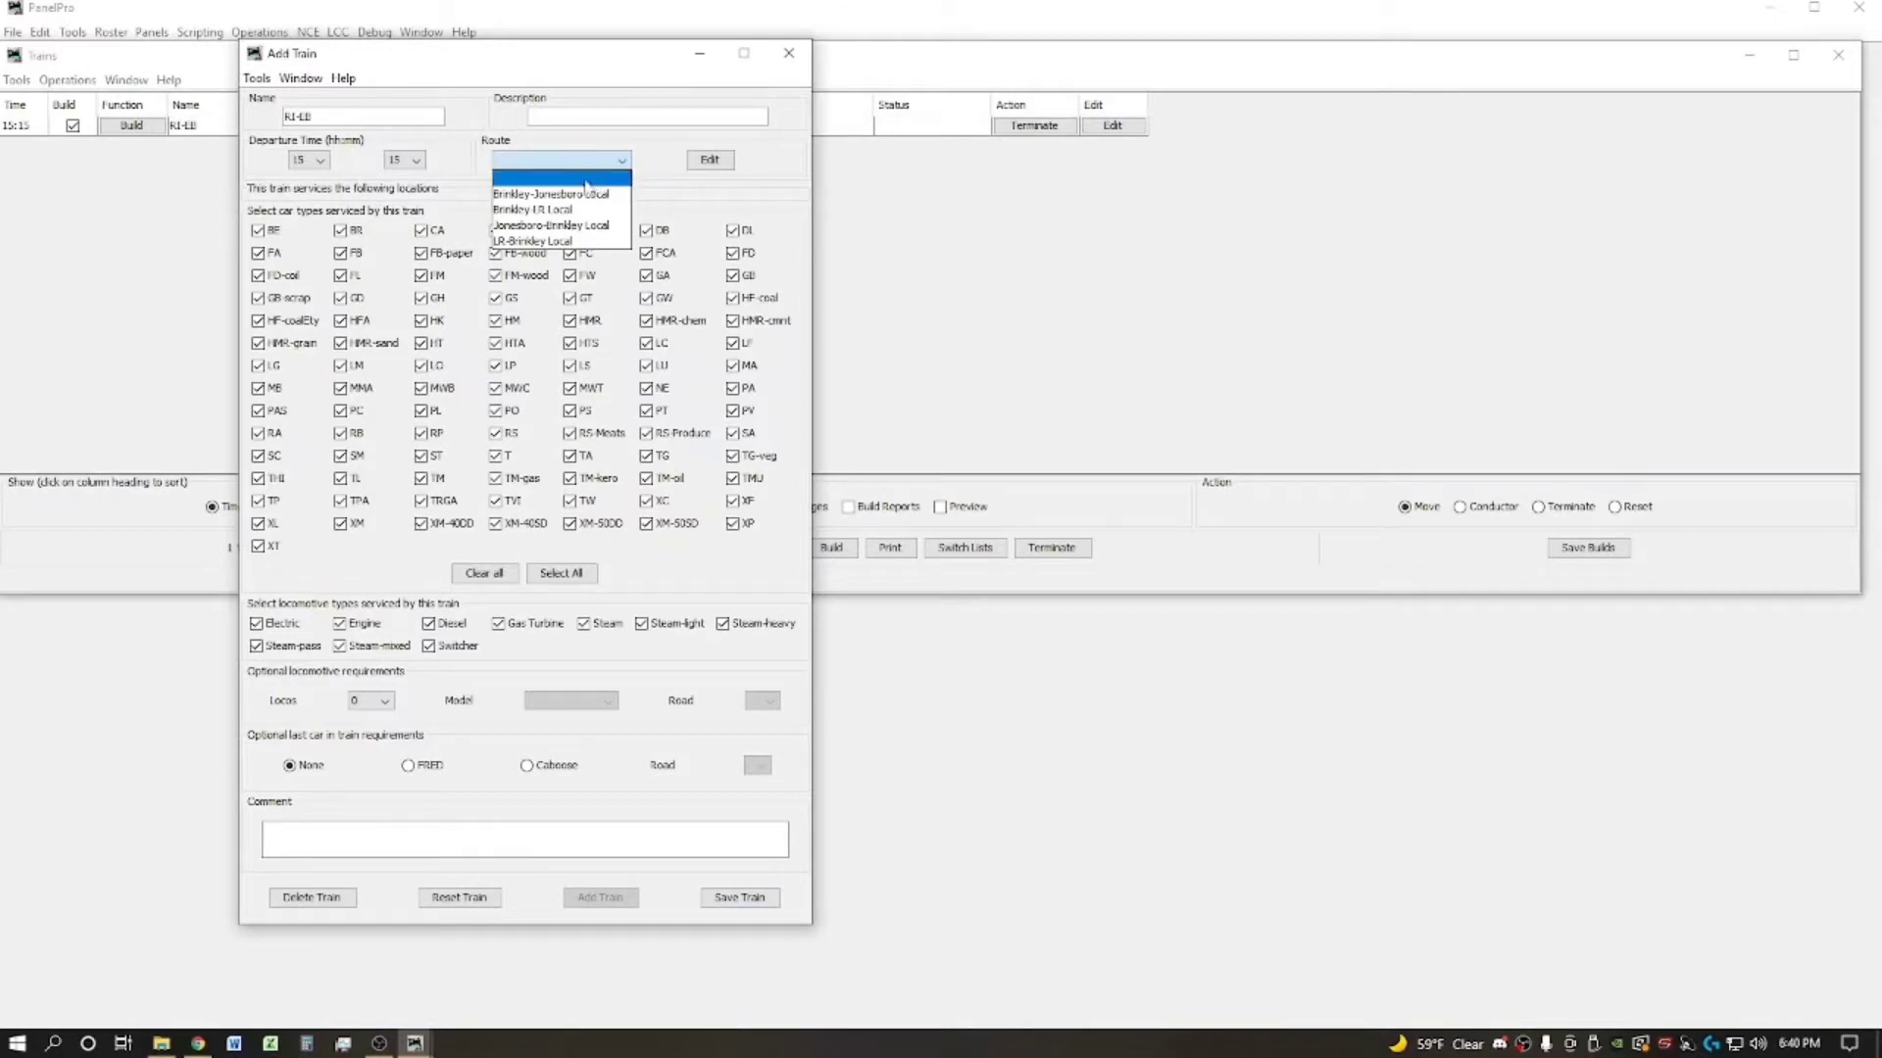
Step: Assign the LR-Brinkley Local route and require one RI locomotive
click(534, 242)
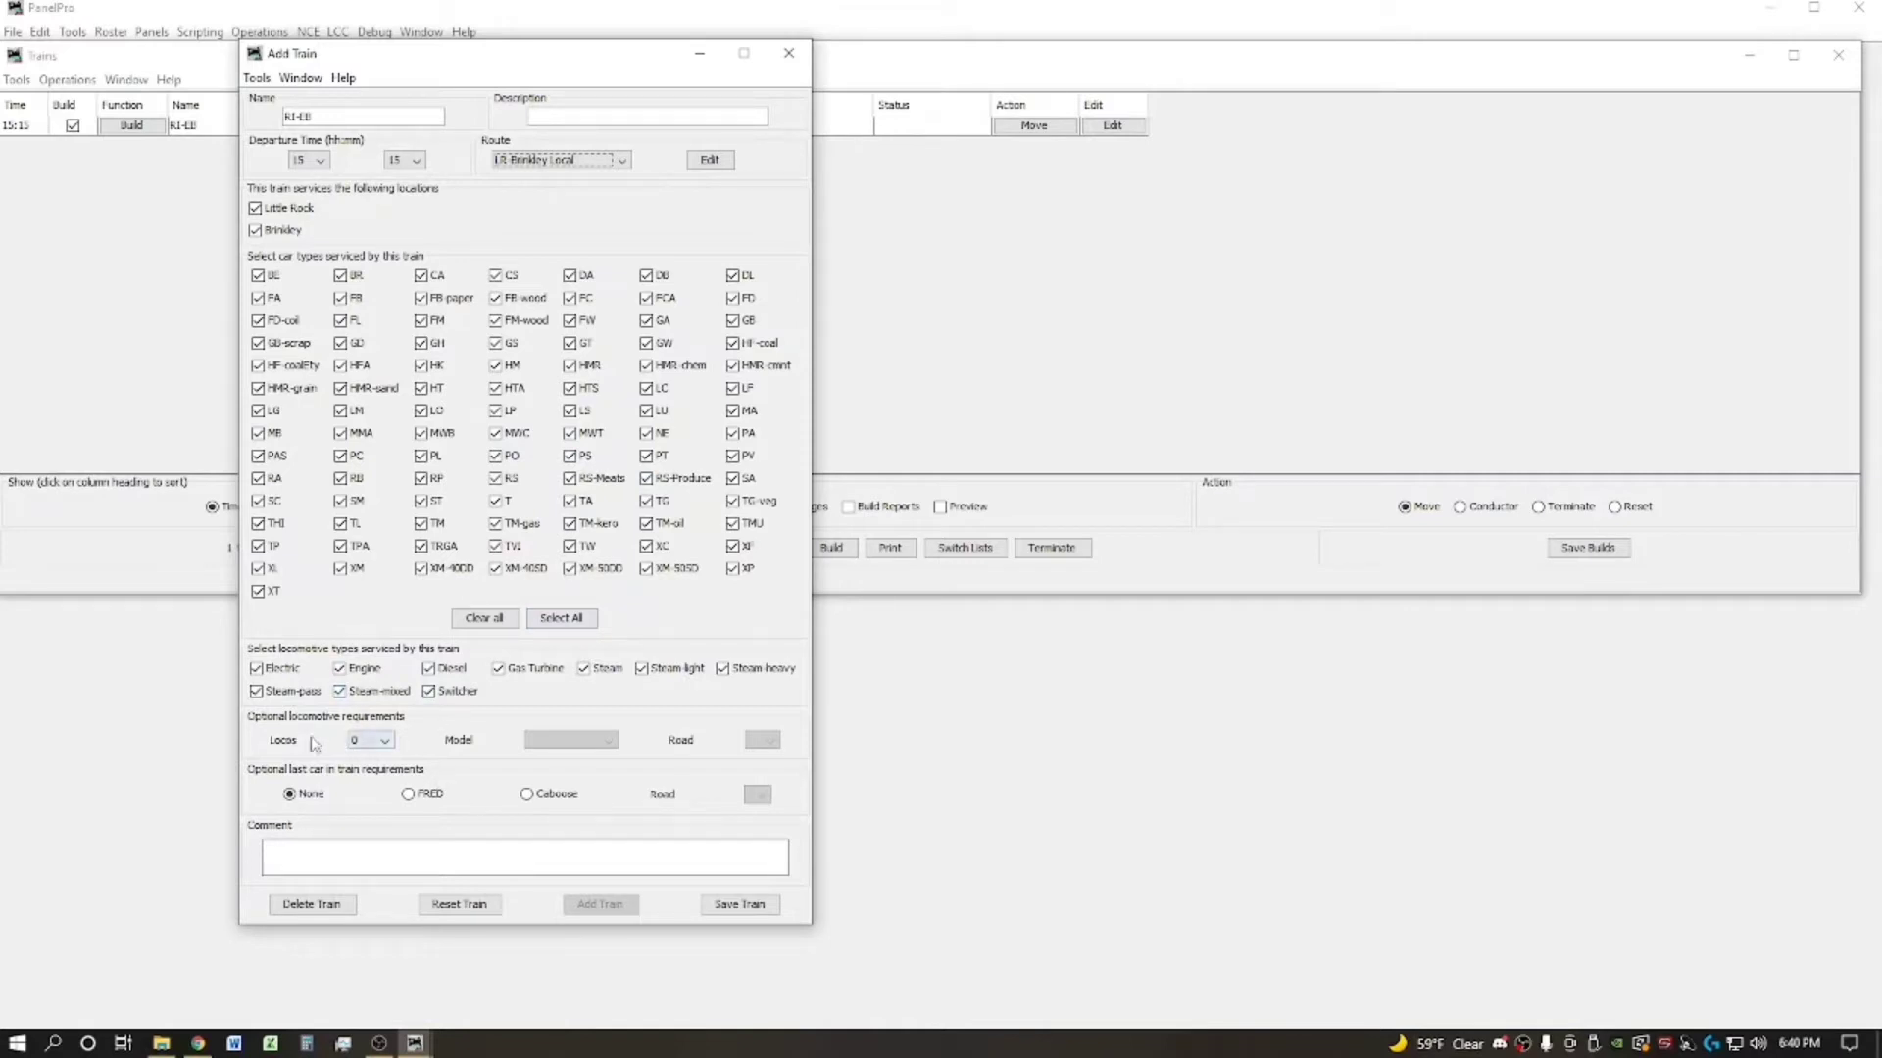
click(371, 740)
click(372, 779)
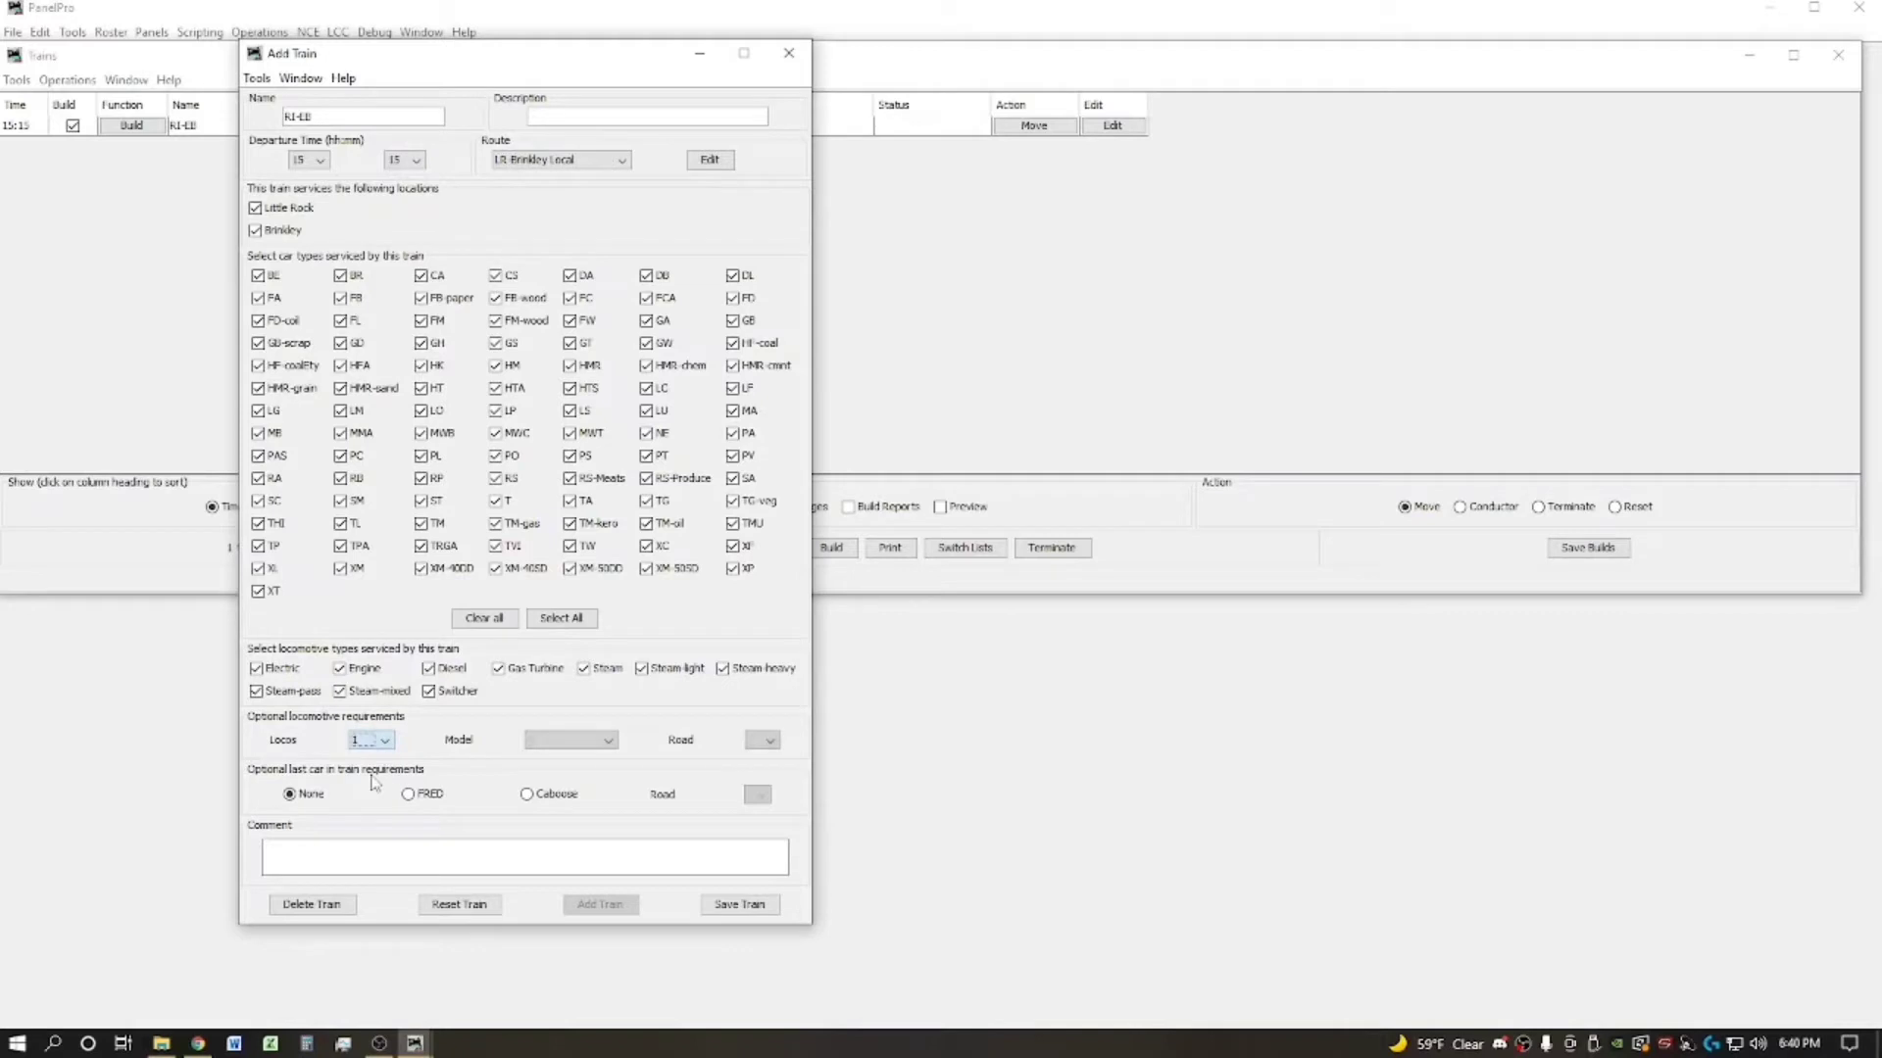
click(608, 742)
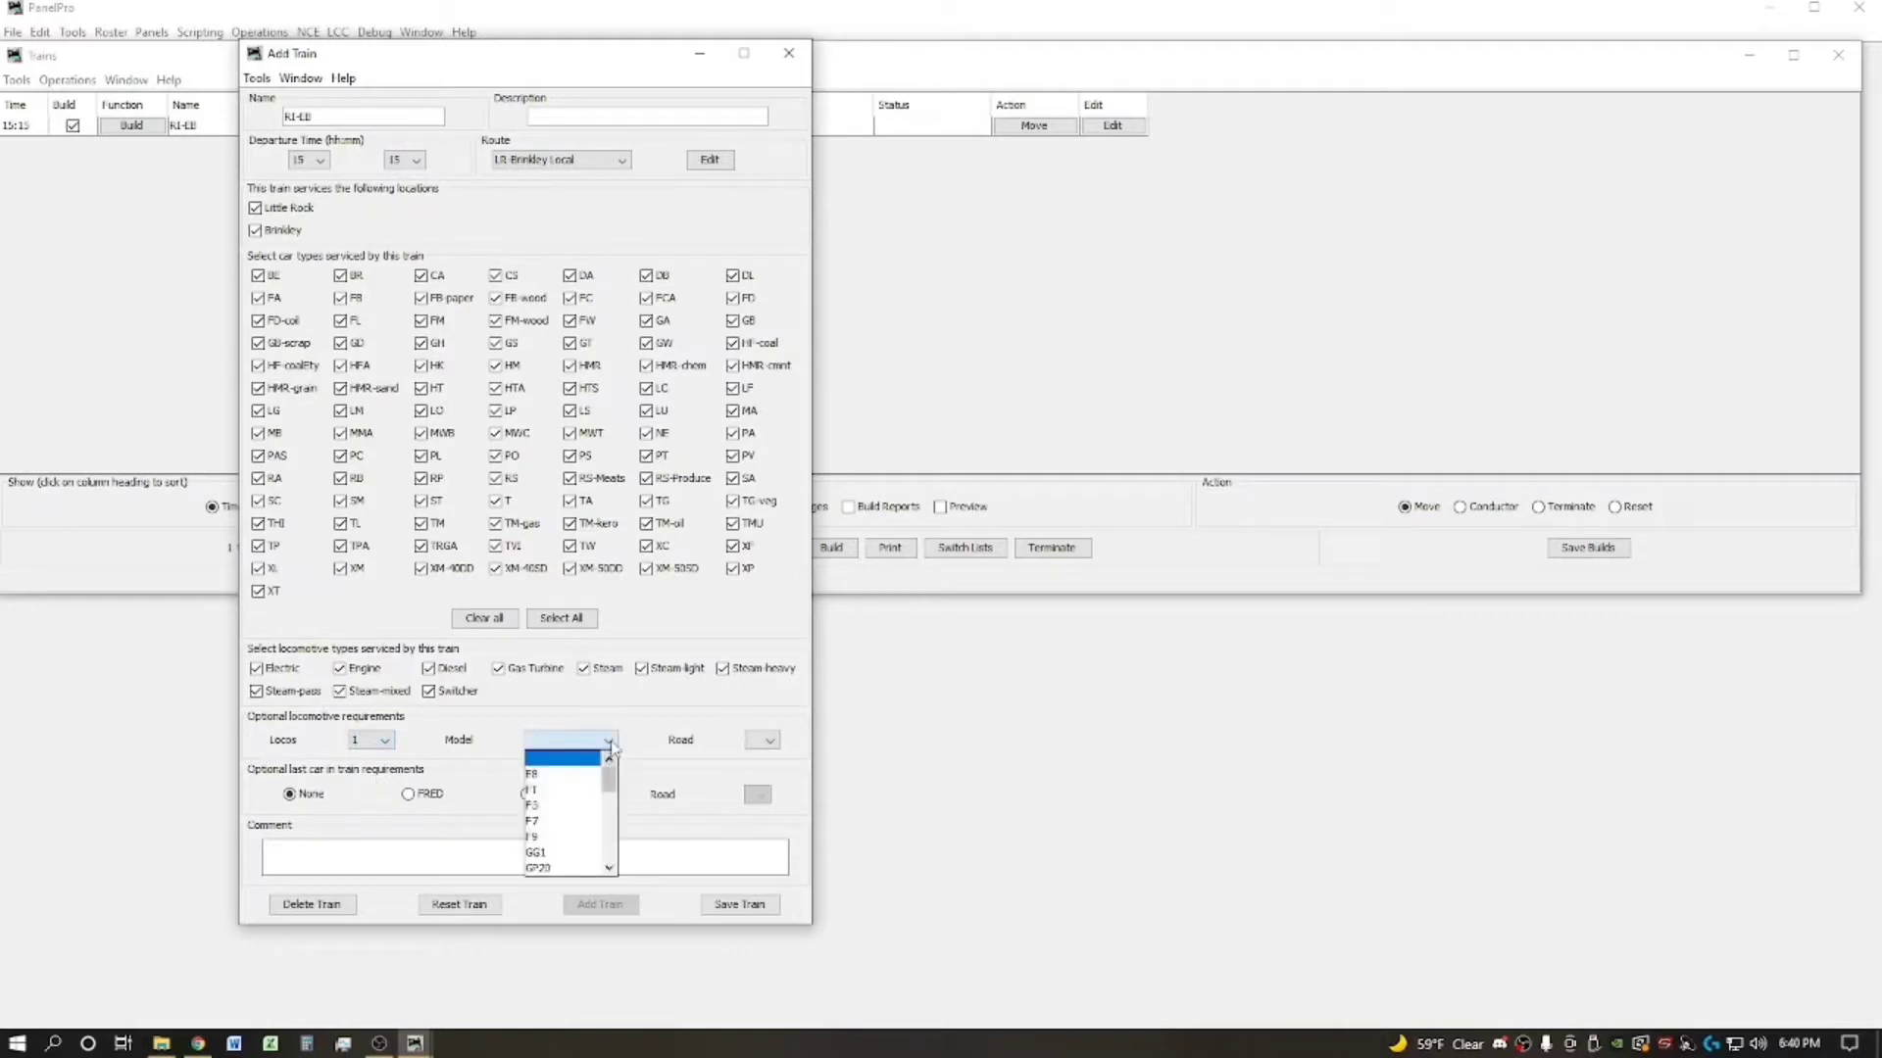
click(608, 743)
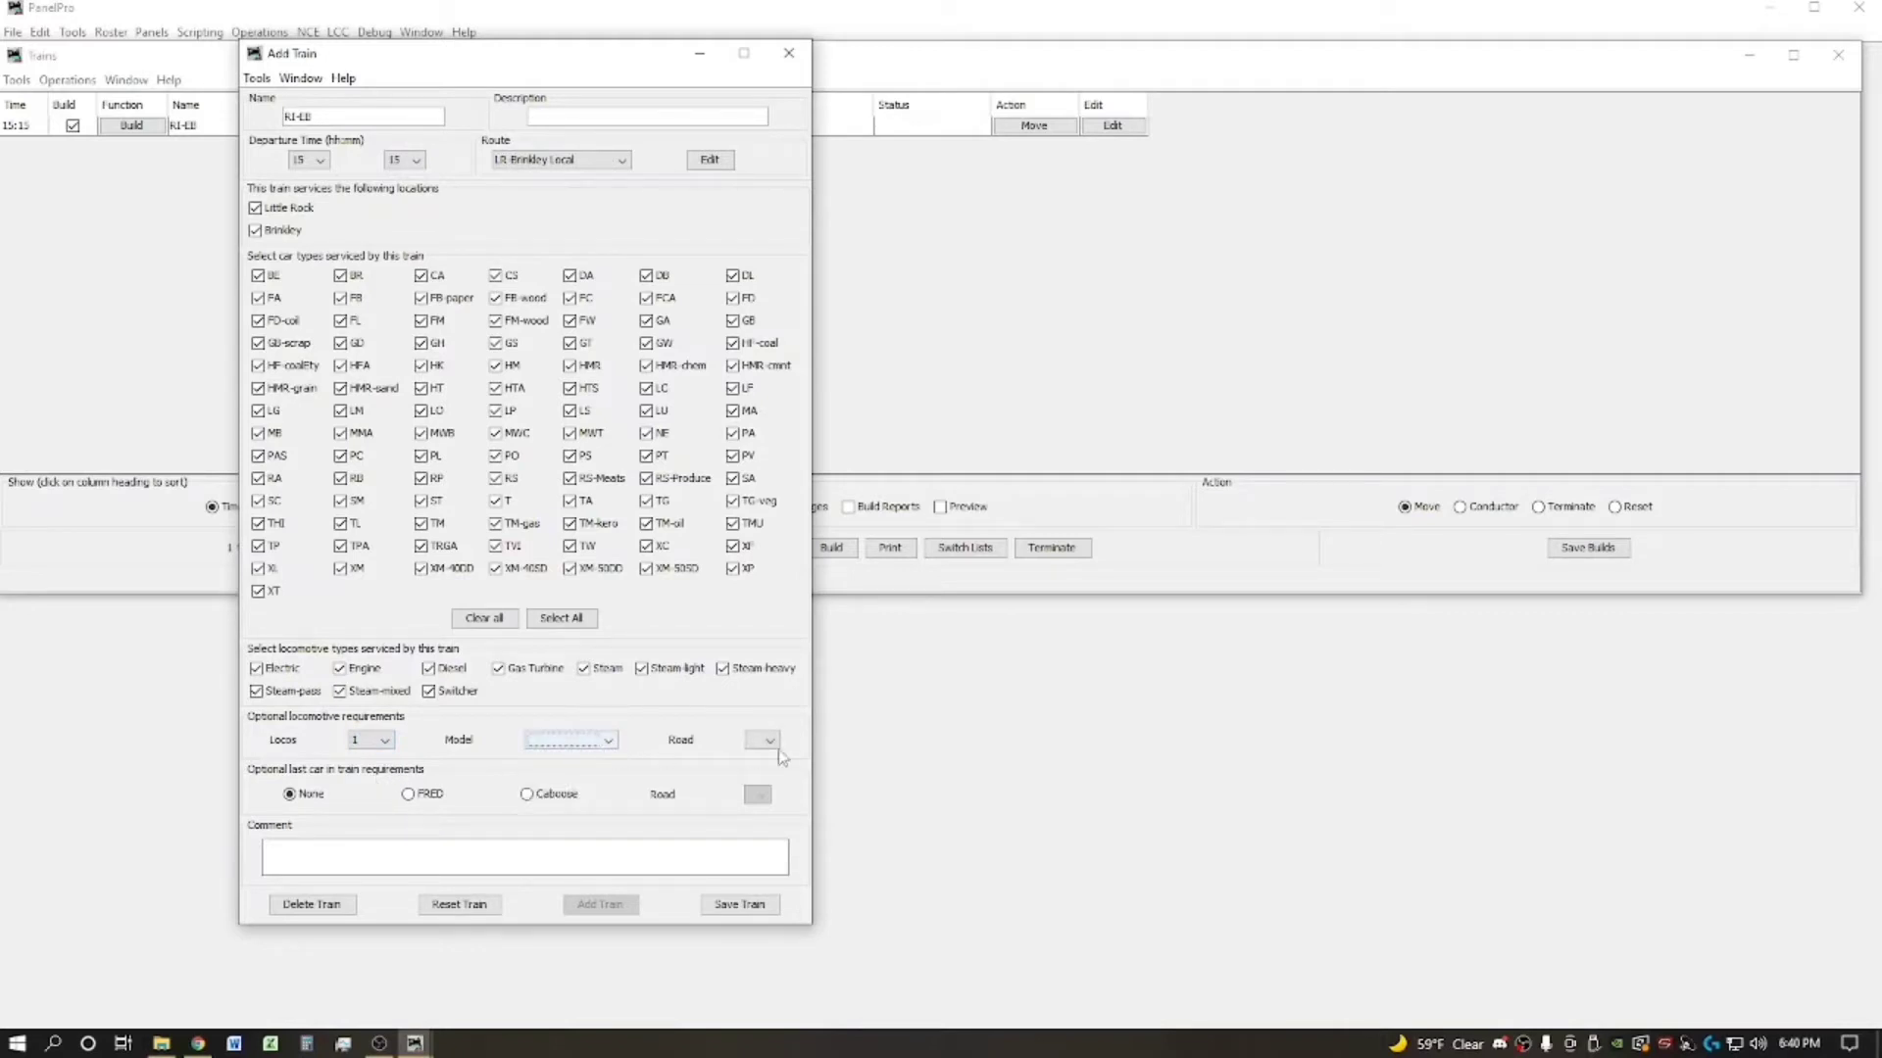
click(771, 742)
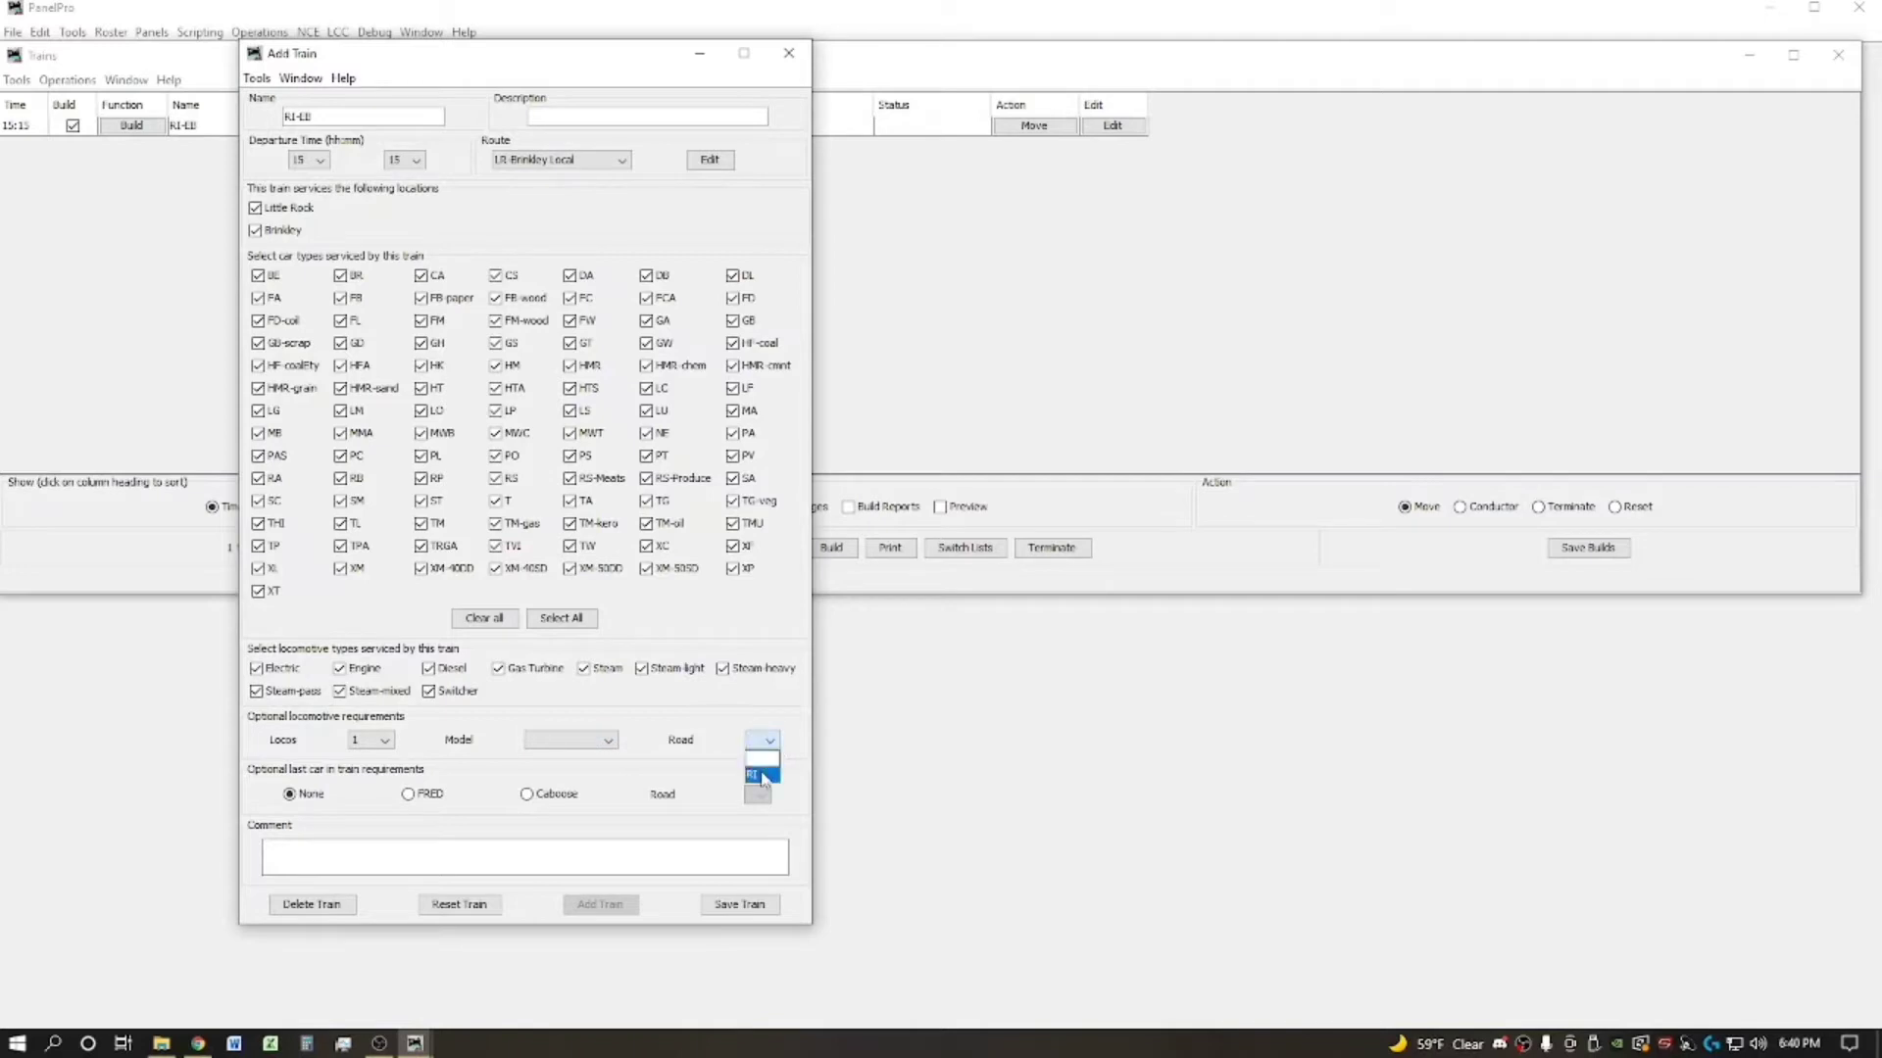
click(764, 773)
Step: Require an RI caboose, confirm one locomotive, and save train RI-EB
click(540, 795)
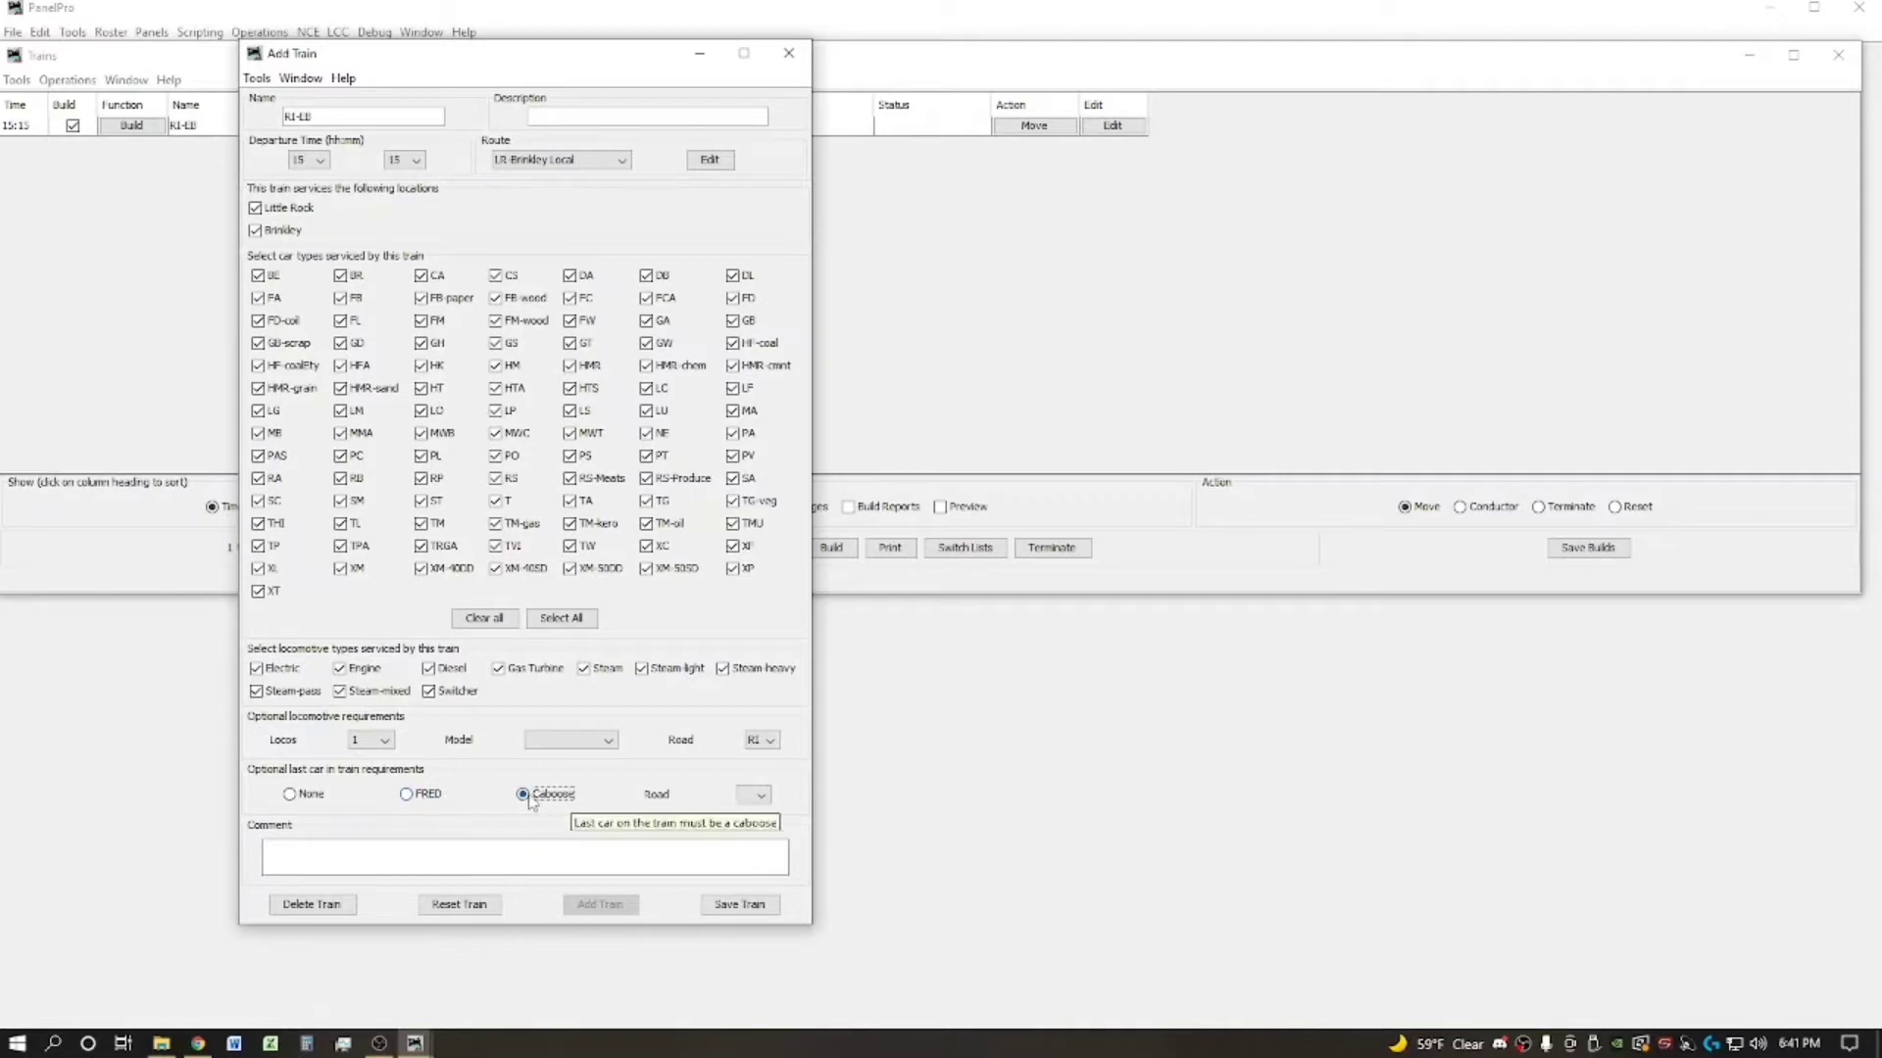
click(764, 798)
click(750, 829)
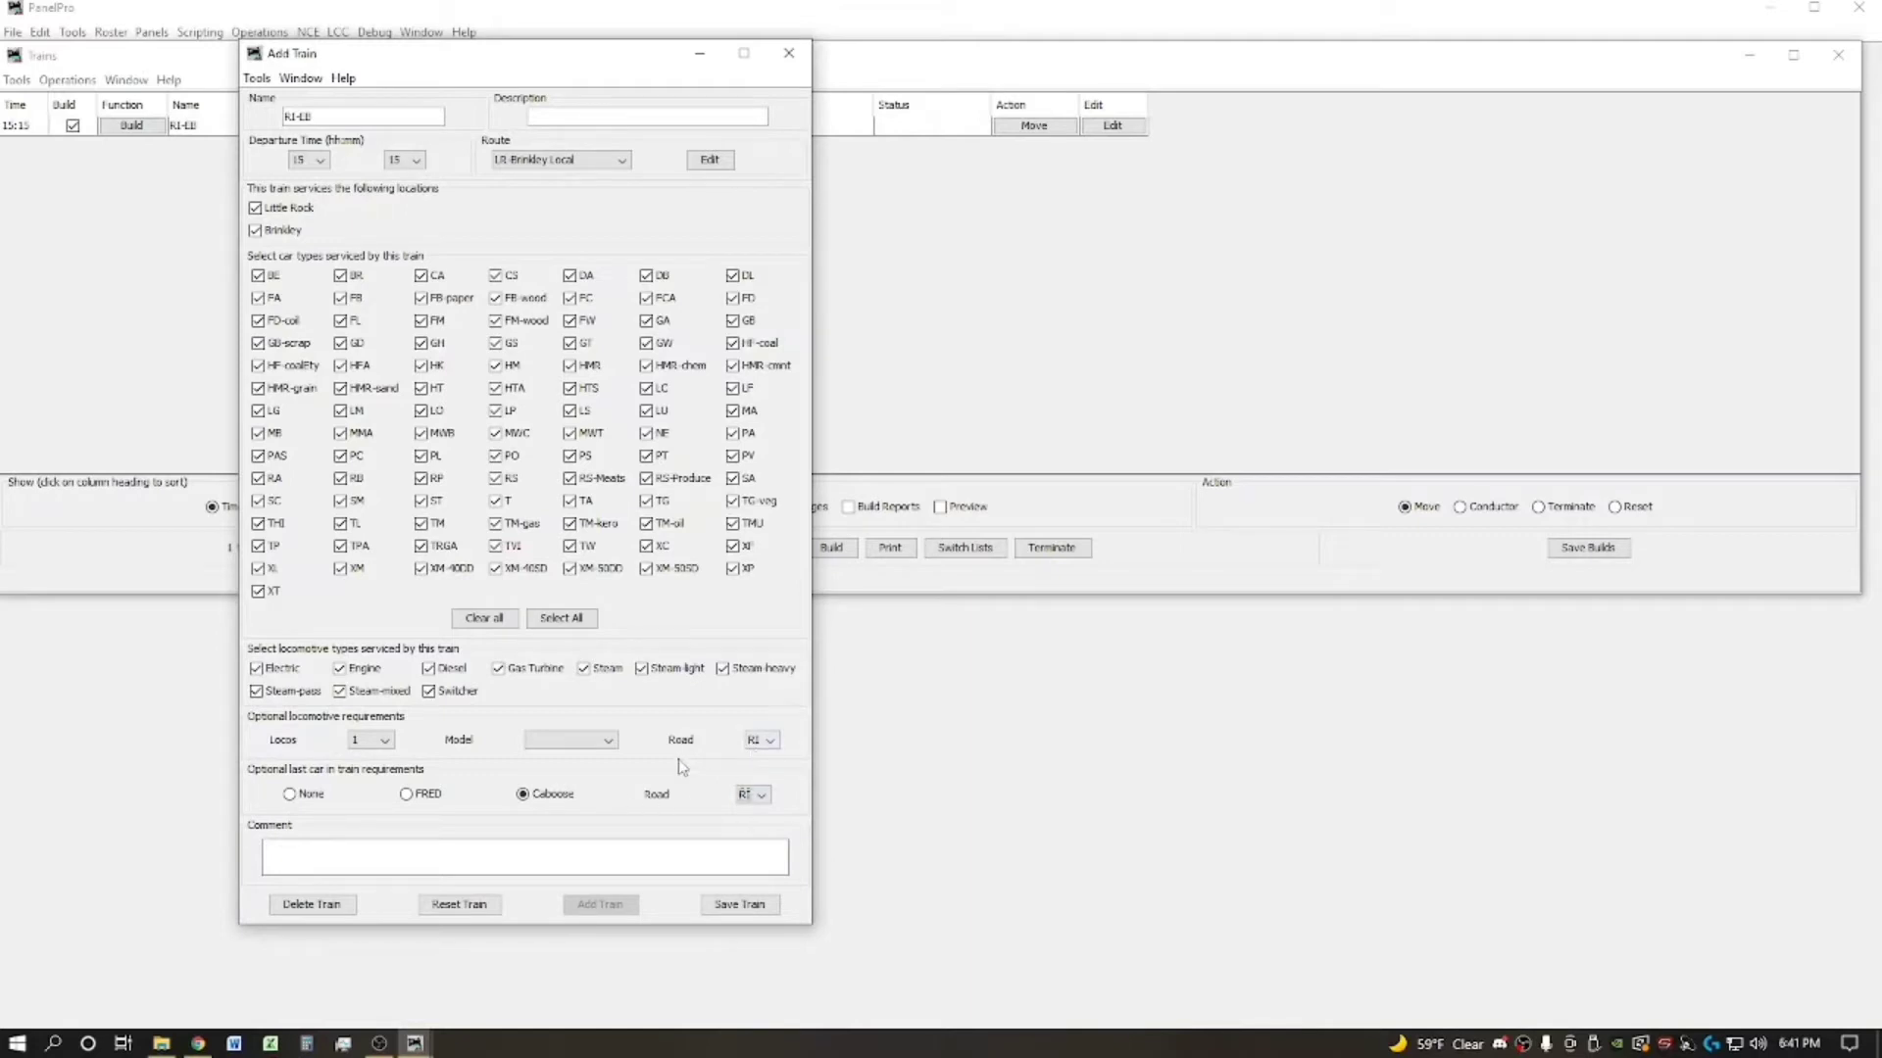
click(385, 741)
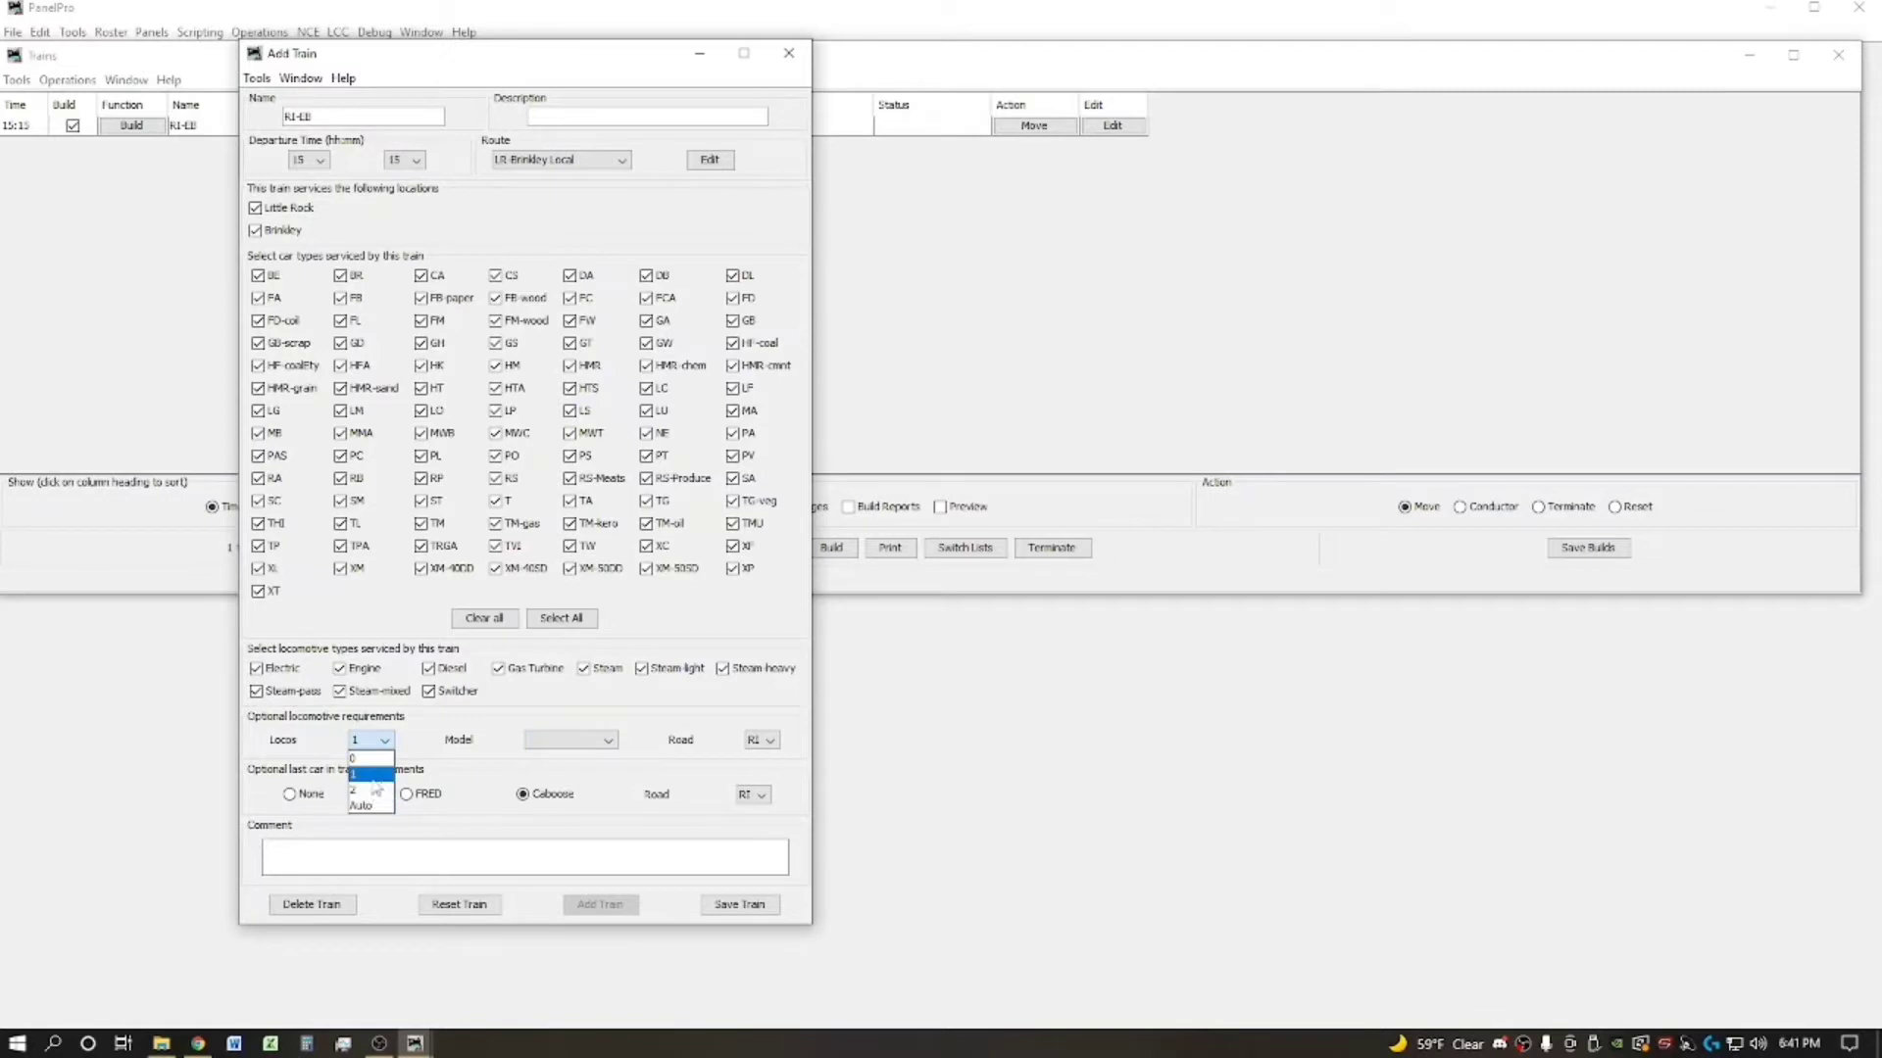
click(374, 775)
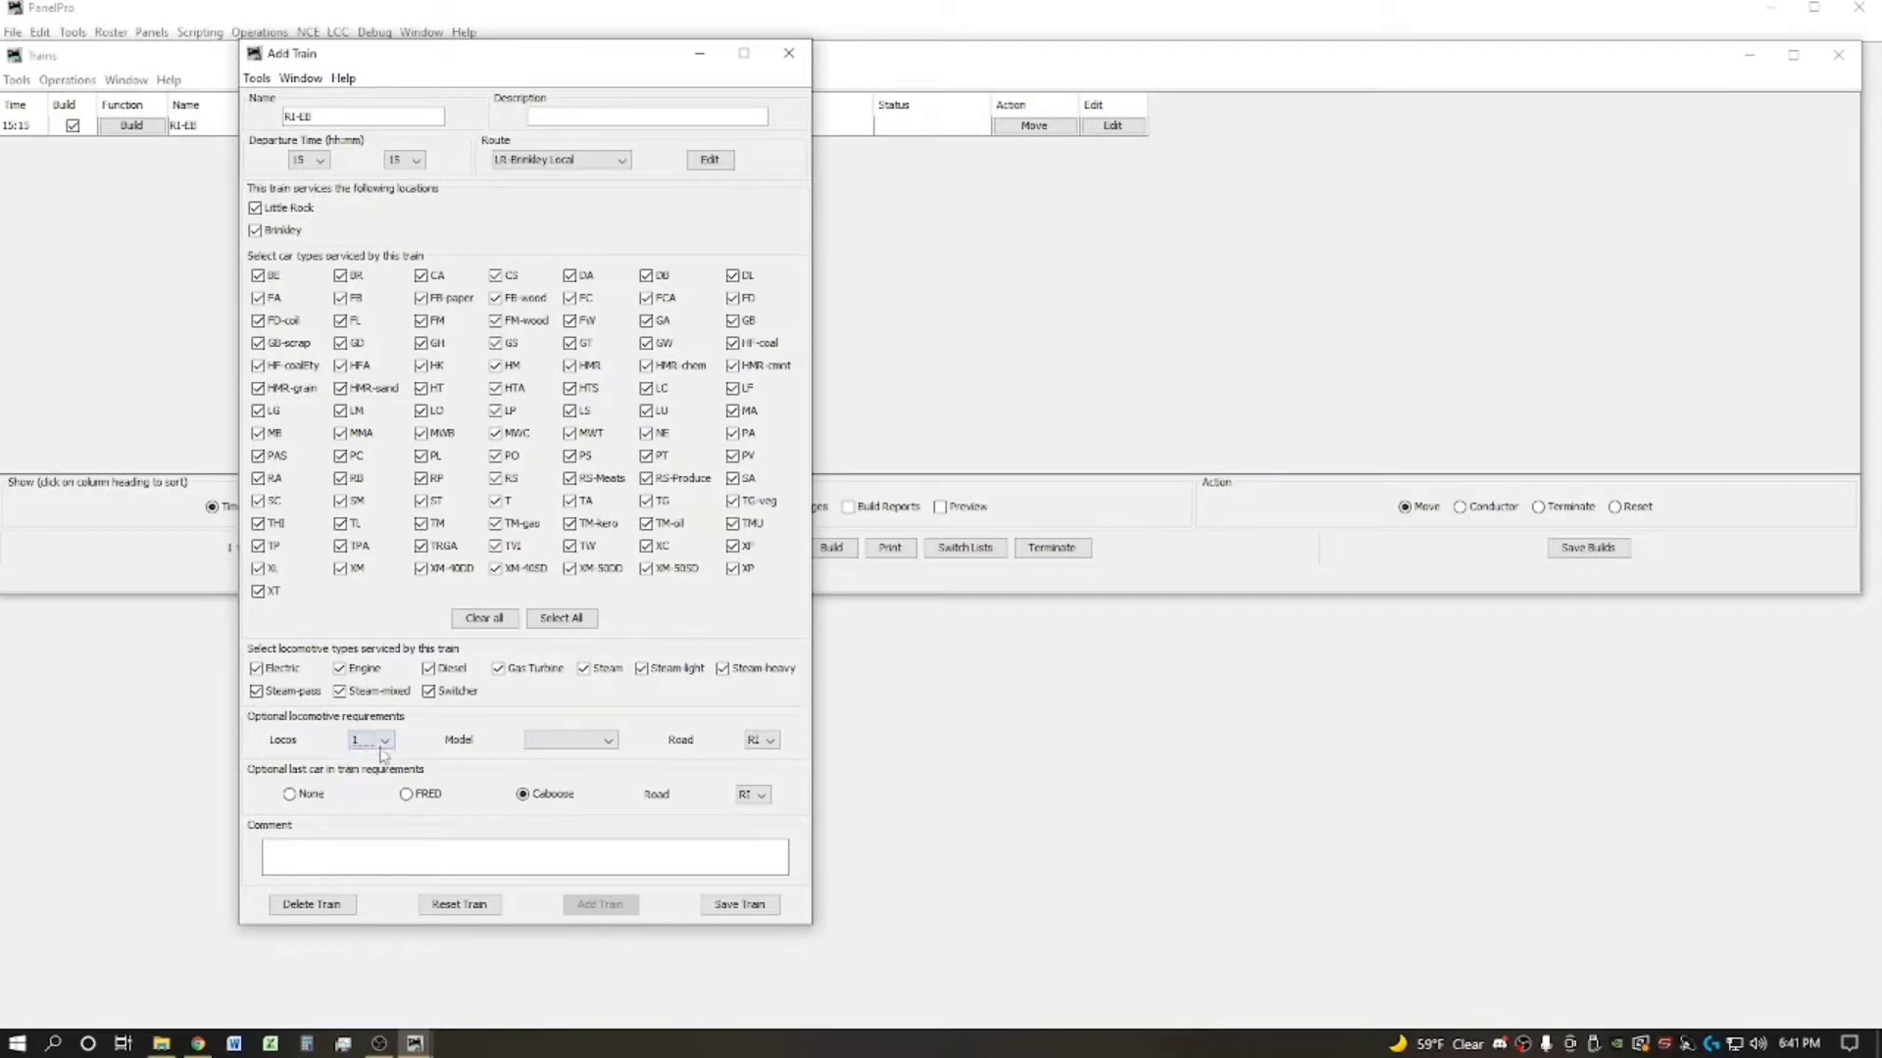
click(740, 906)
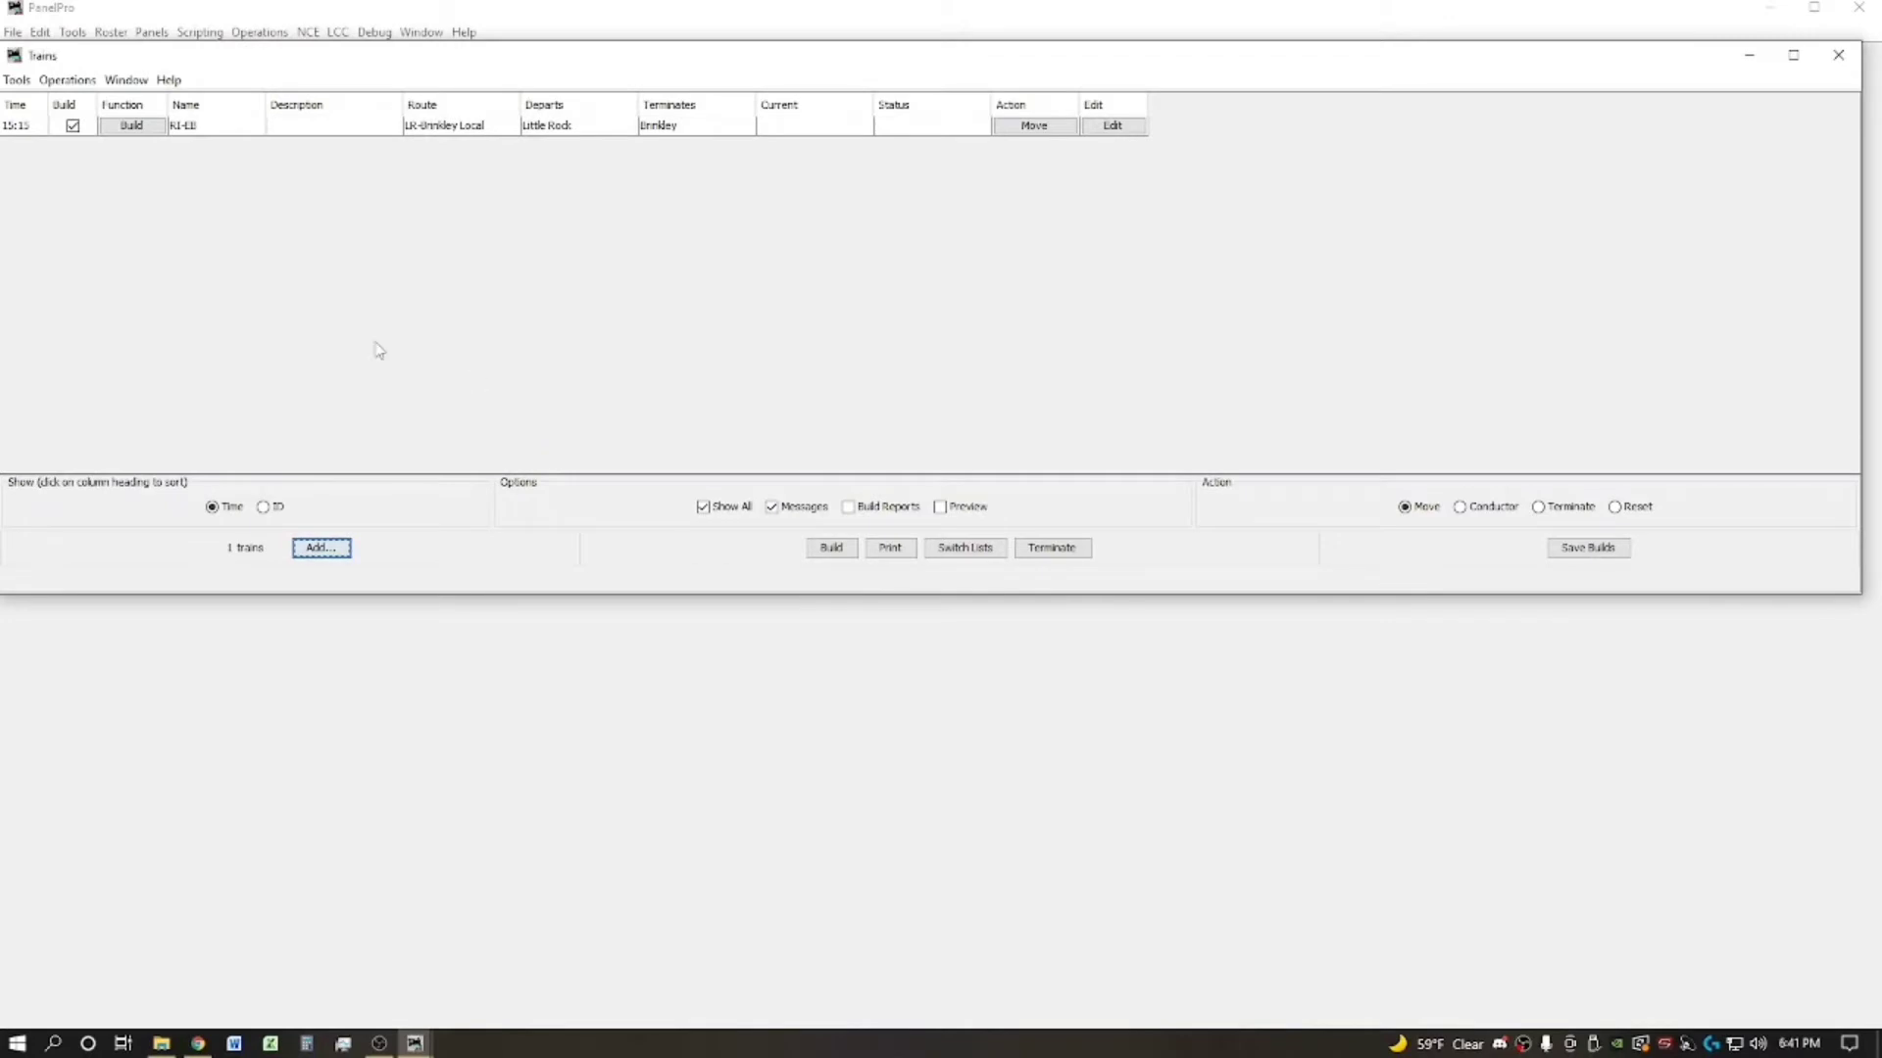
Step: Start a new train named RI-WB and bring up the DPS Train Schedule sheet
click(331, 551)
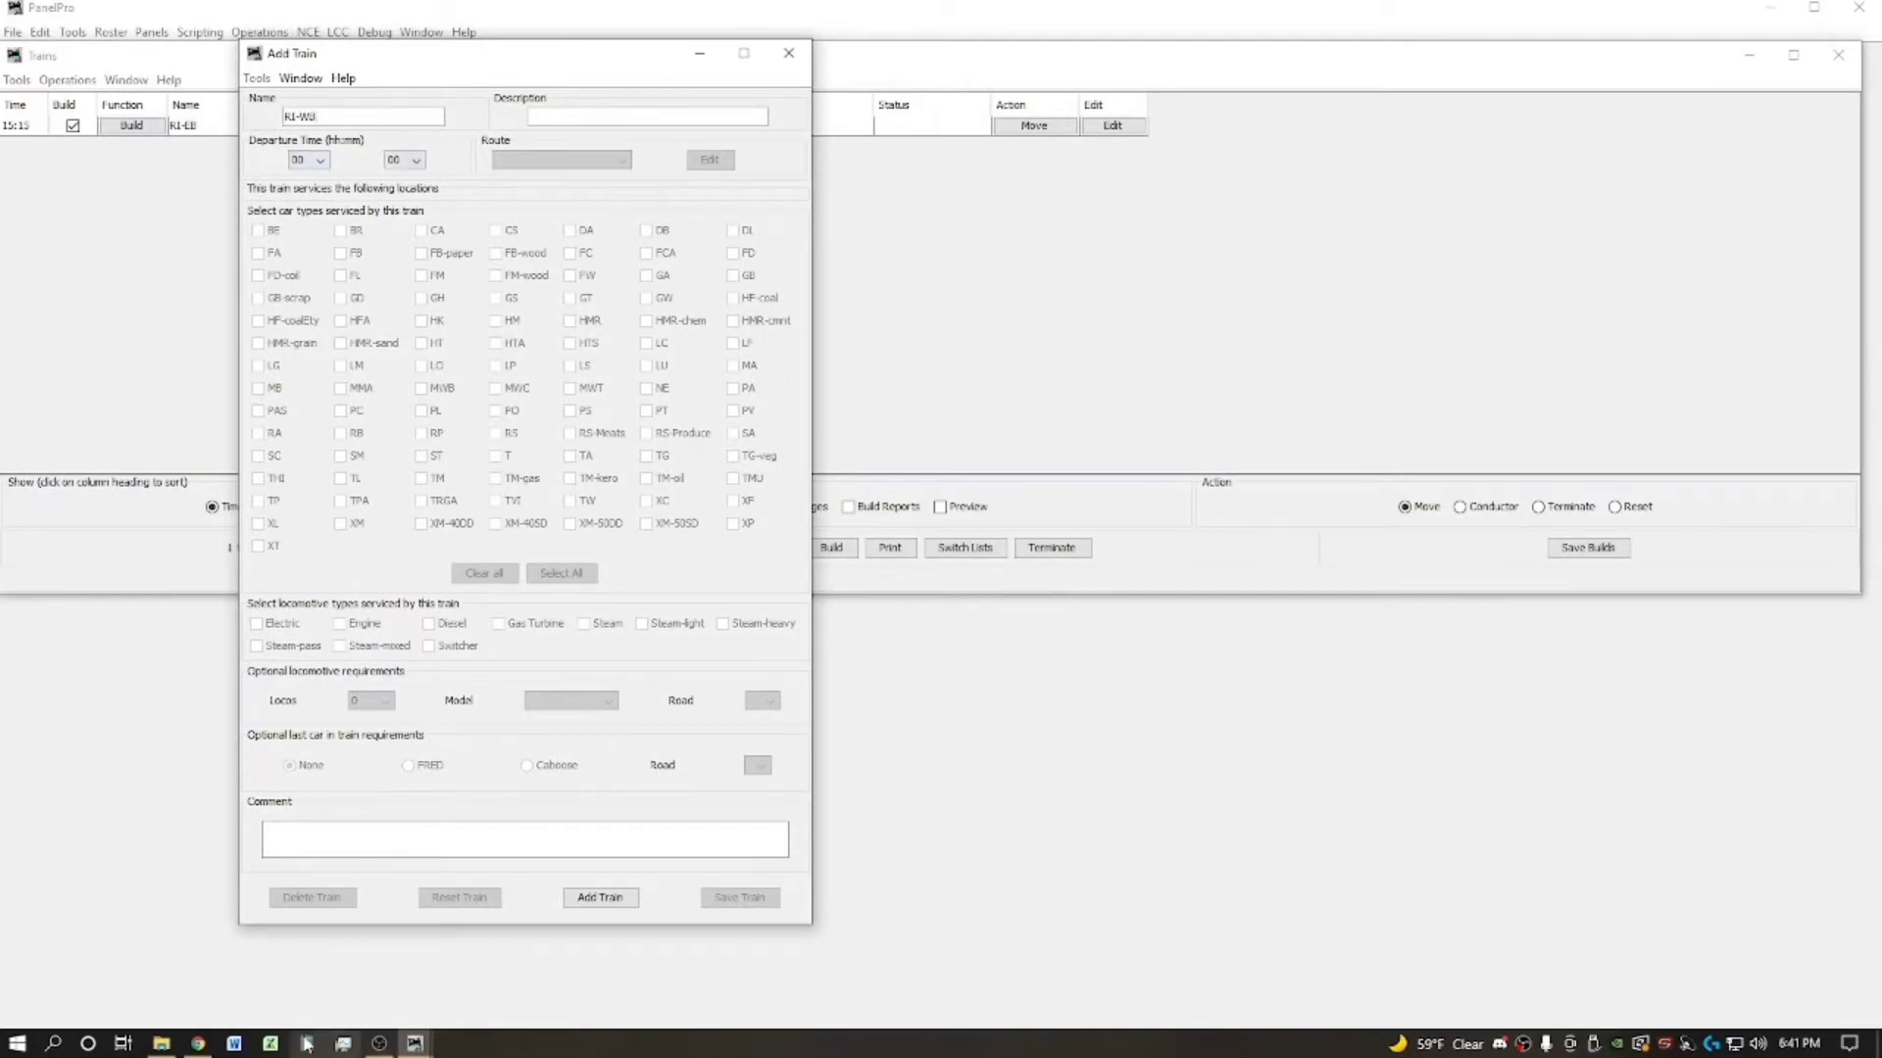
click(198, 1044)
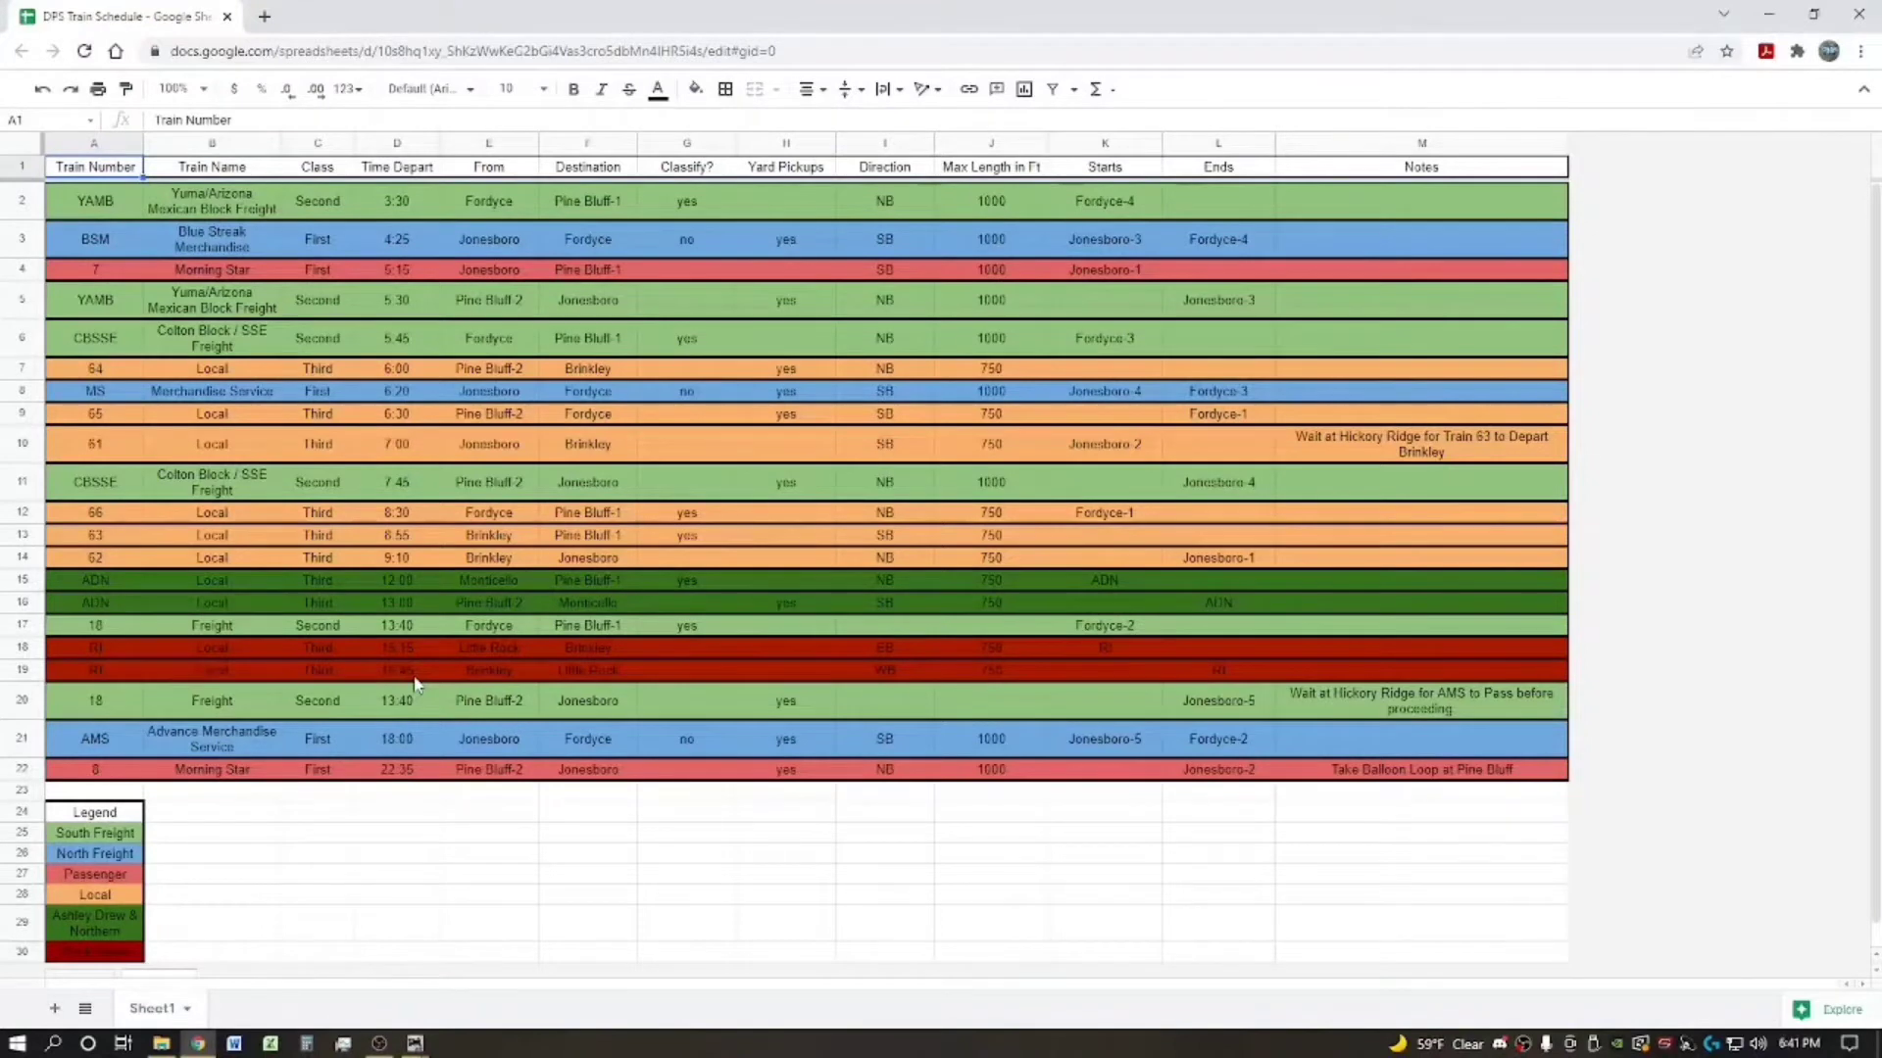
Step: Hide and then restore the DPS Train Schedule sheet in Chrome
click(199, 1047)
click(199, 1047)
Step: Back in PanelPro, set RI-WB's departure to 16:45 and add it to the trains list
click(195, 1045)
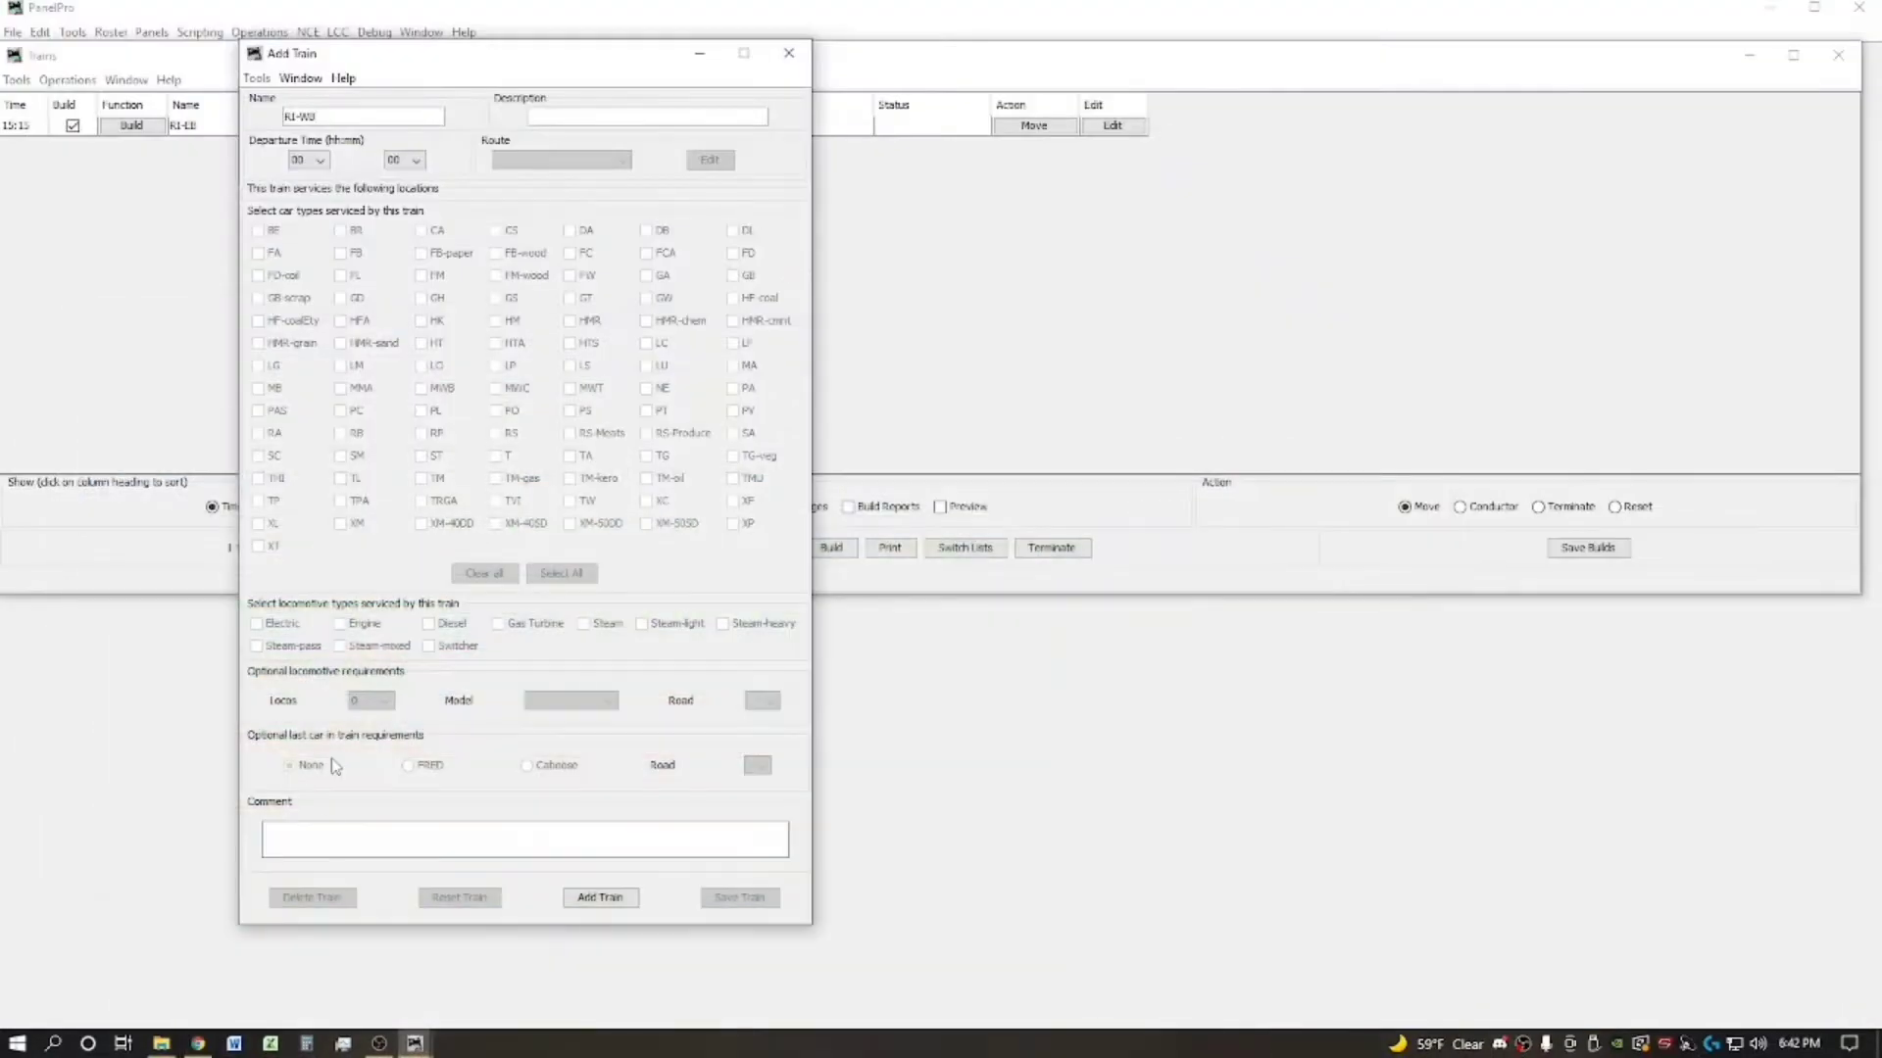
click(320, 160)
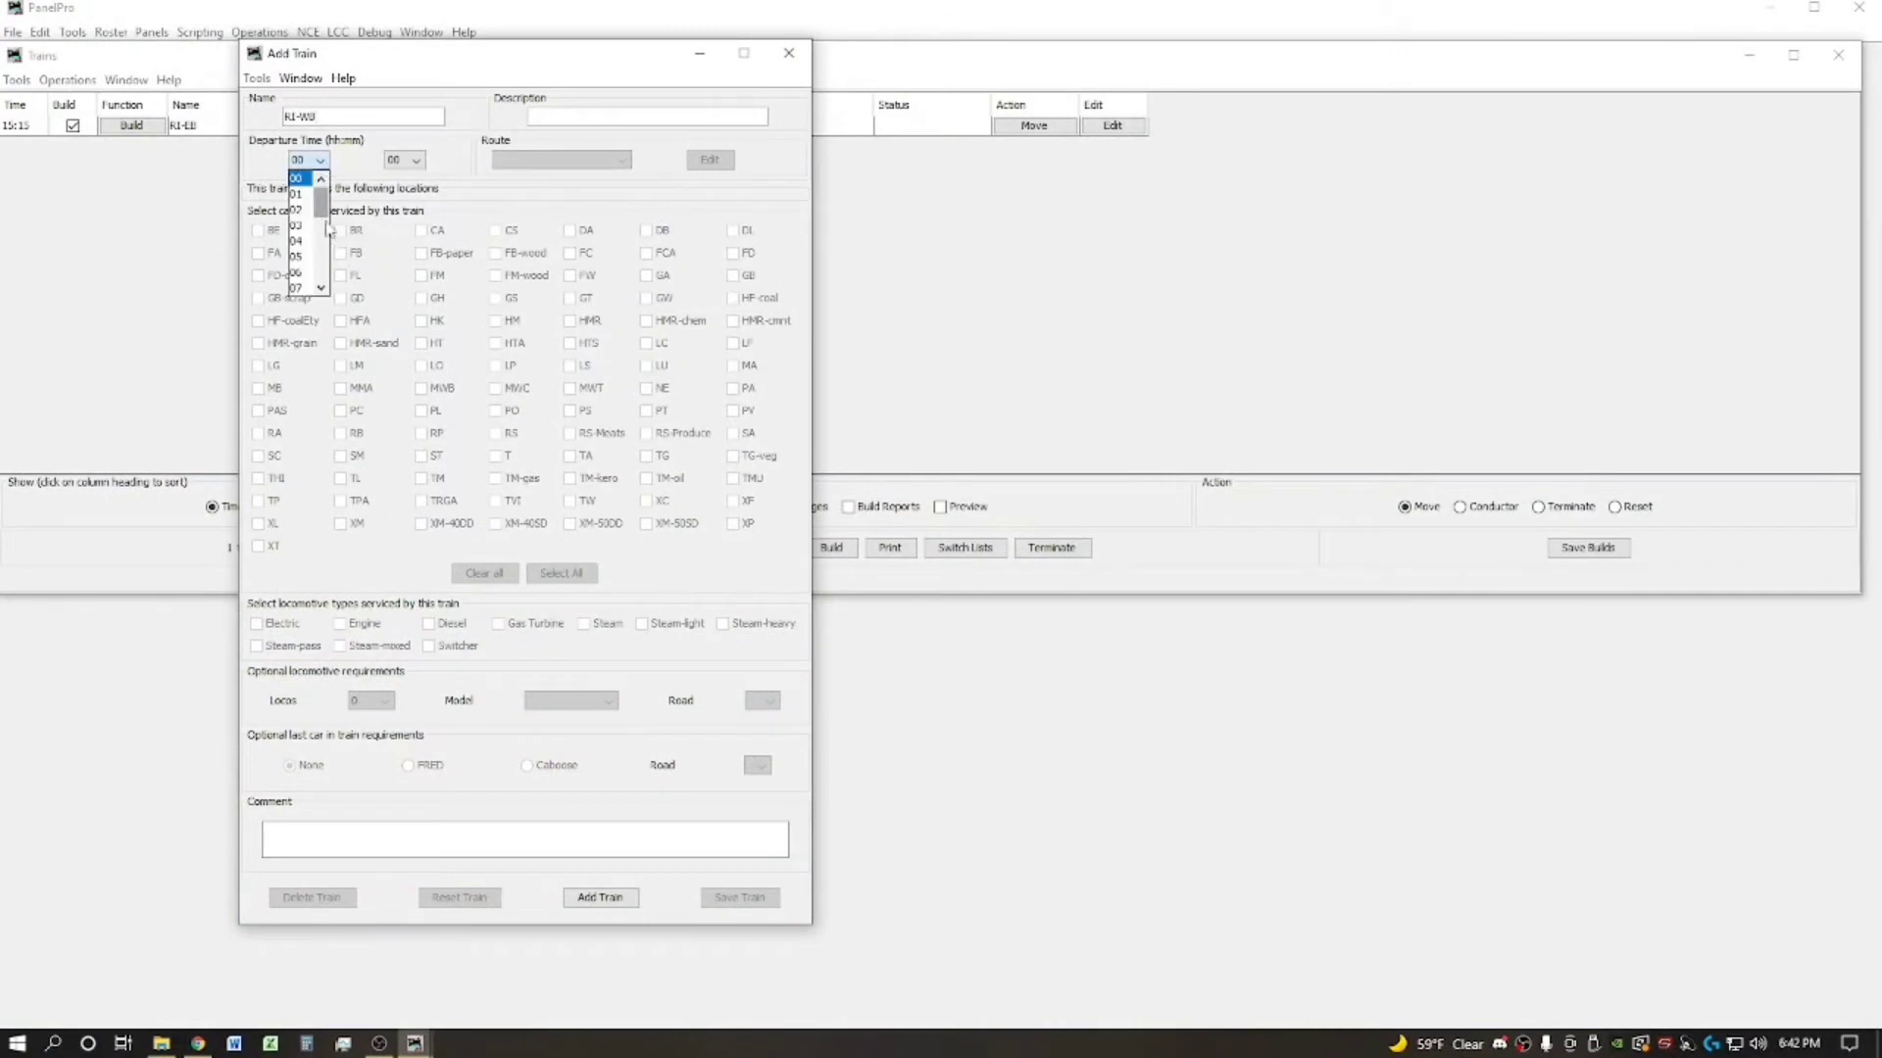
drag(324, 196, 325, 260)
click(297, 209)
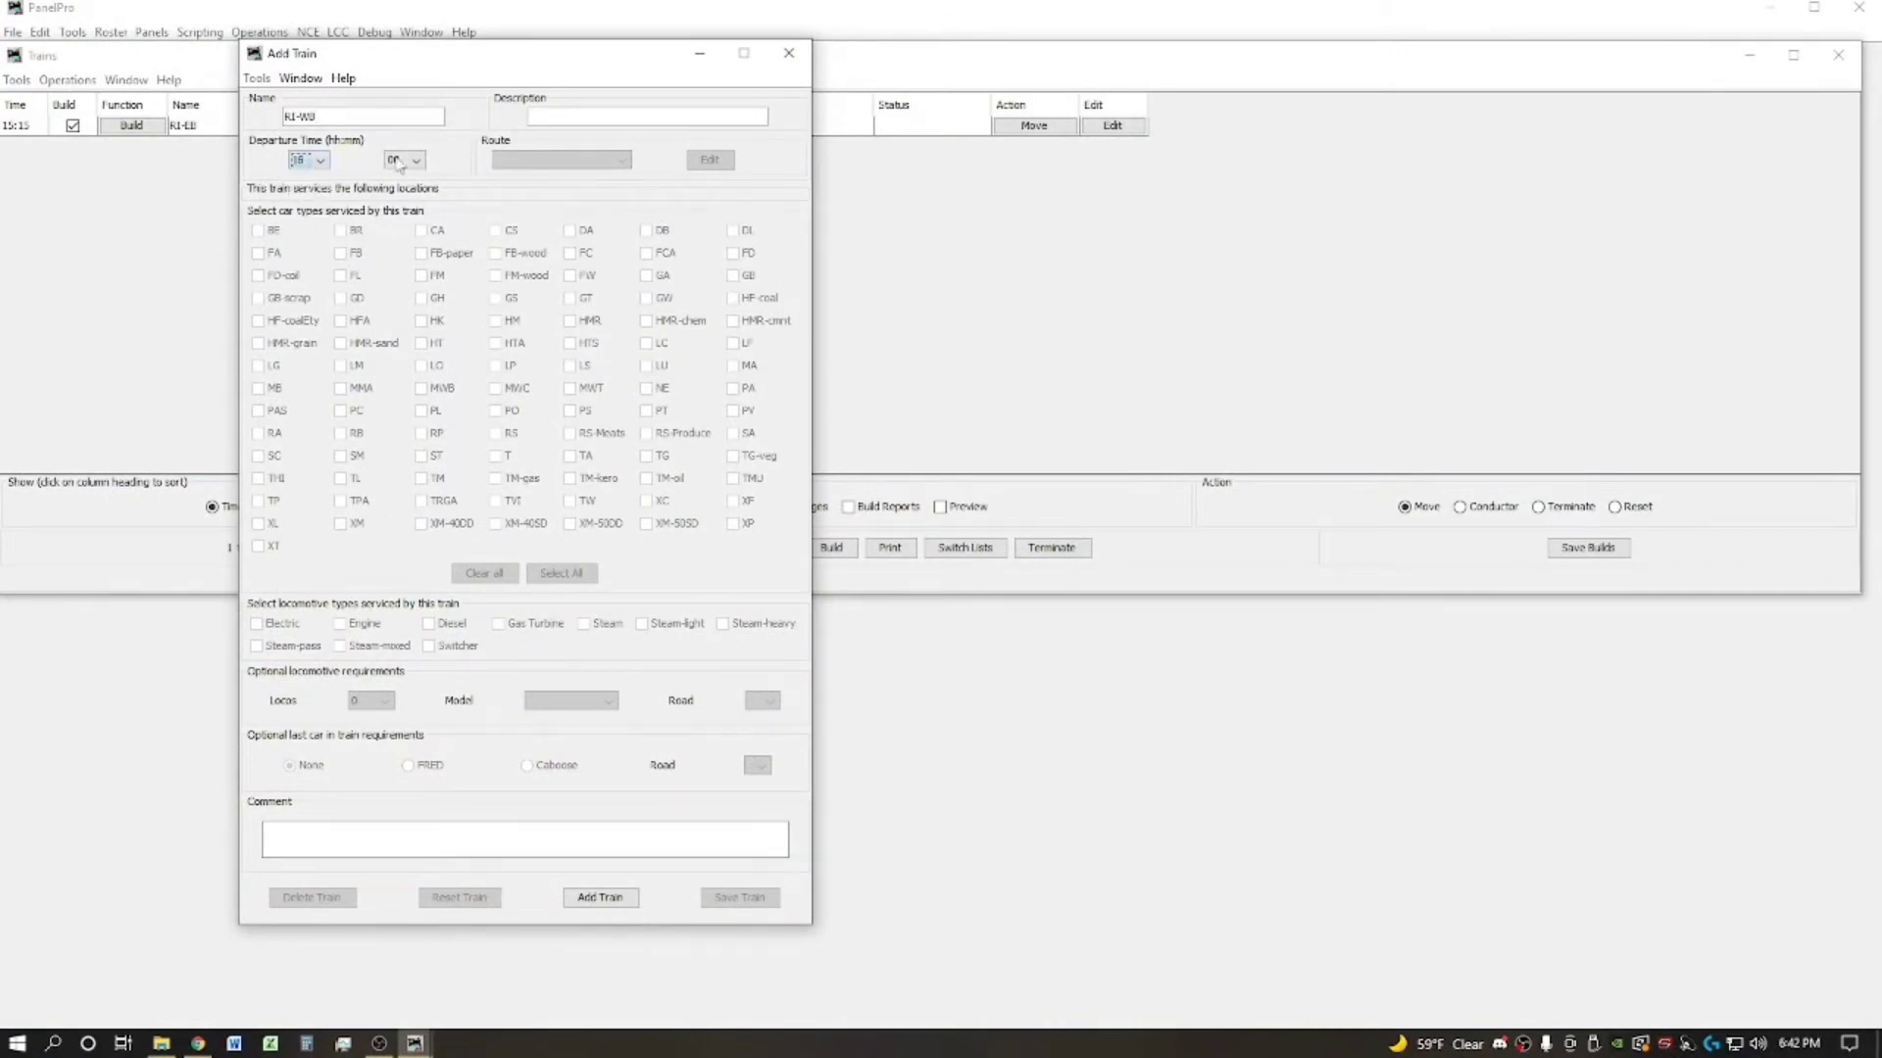
click(402, 161)
drag(419, 201, 412, 267)
click(395, 241)
click(609, 904)
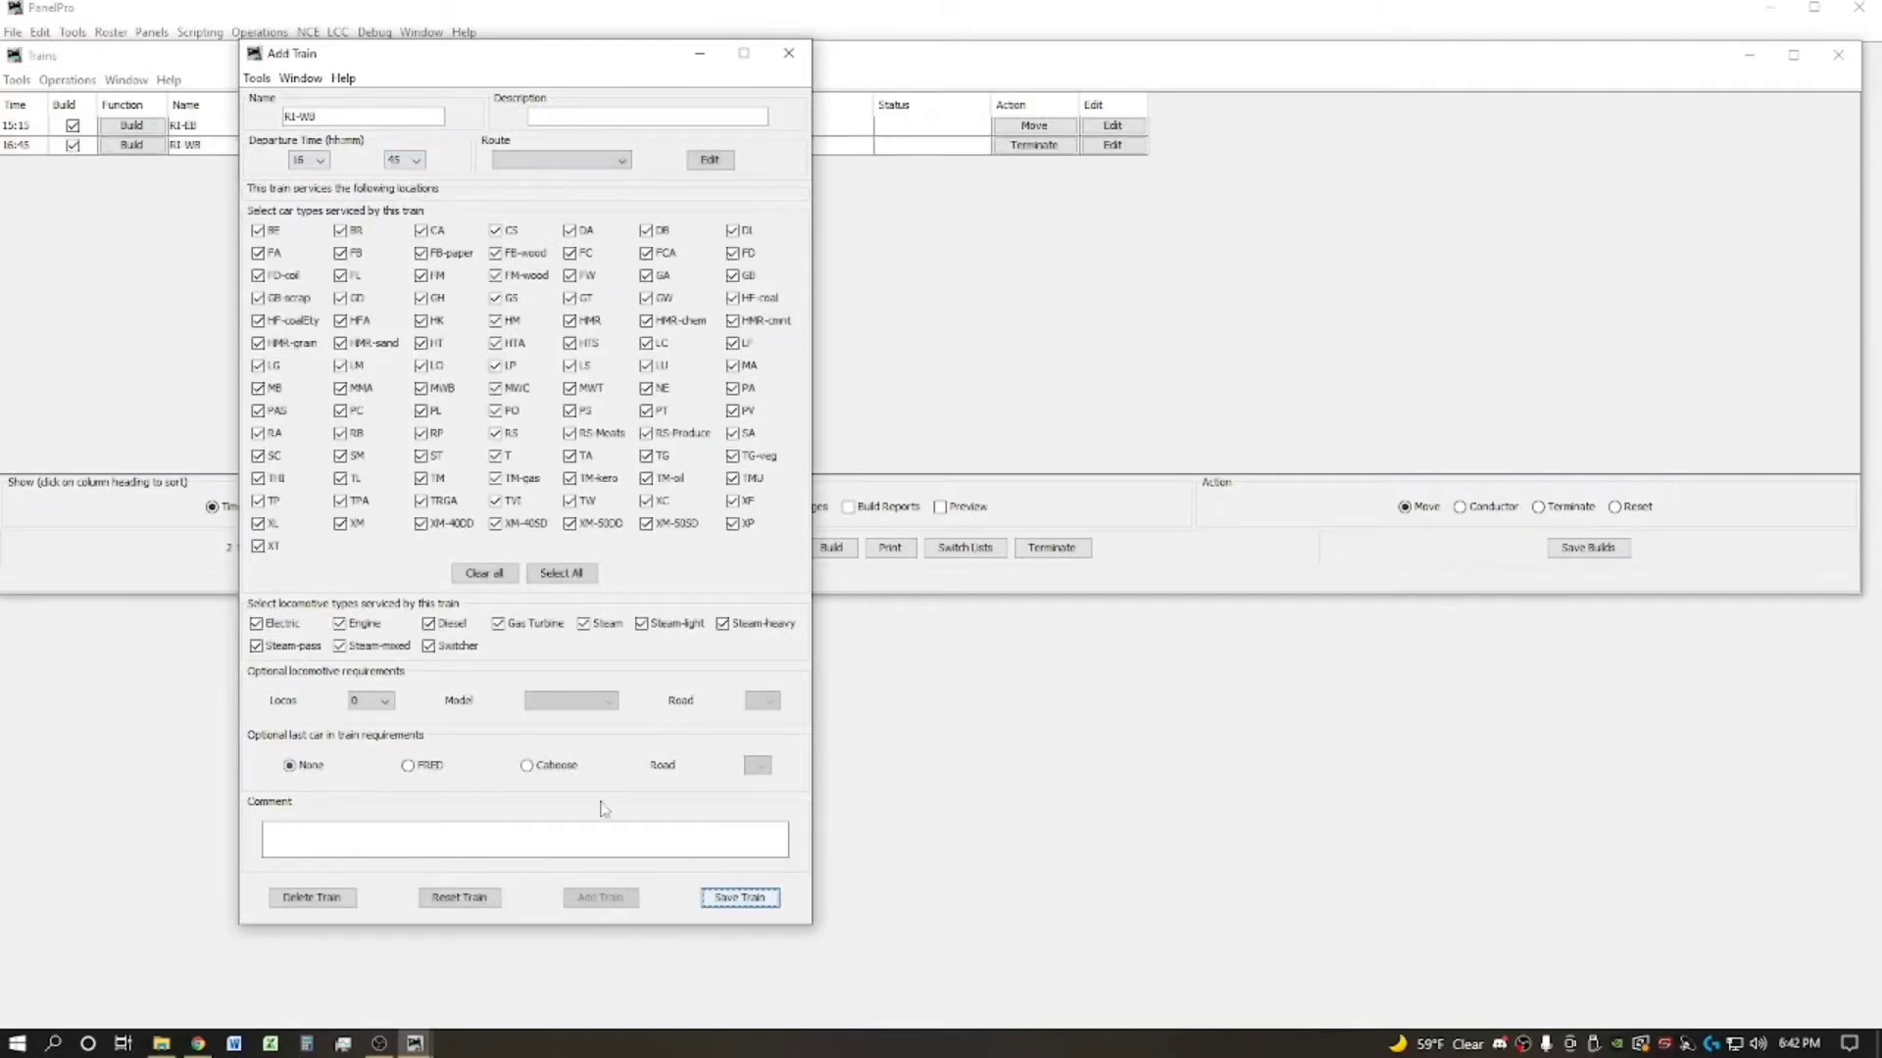
Step: Give RI-WB the Brinkley-LR Local route, one RI locomotive and an RI caboose, and save
click(568, 161)
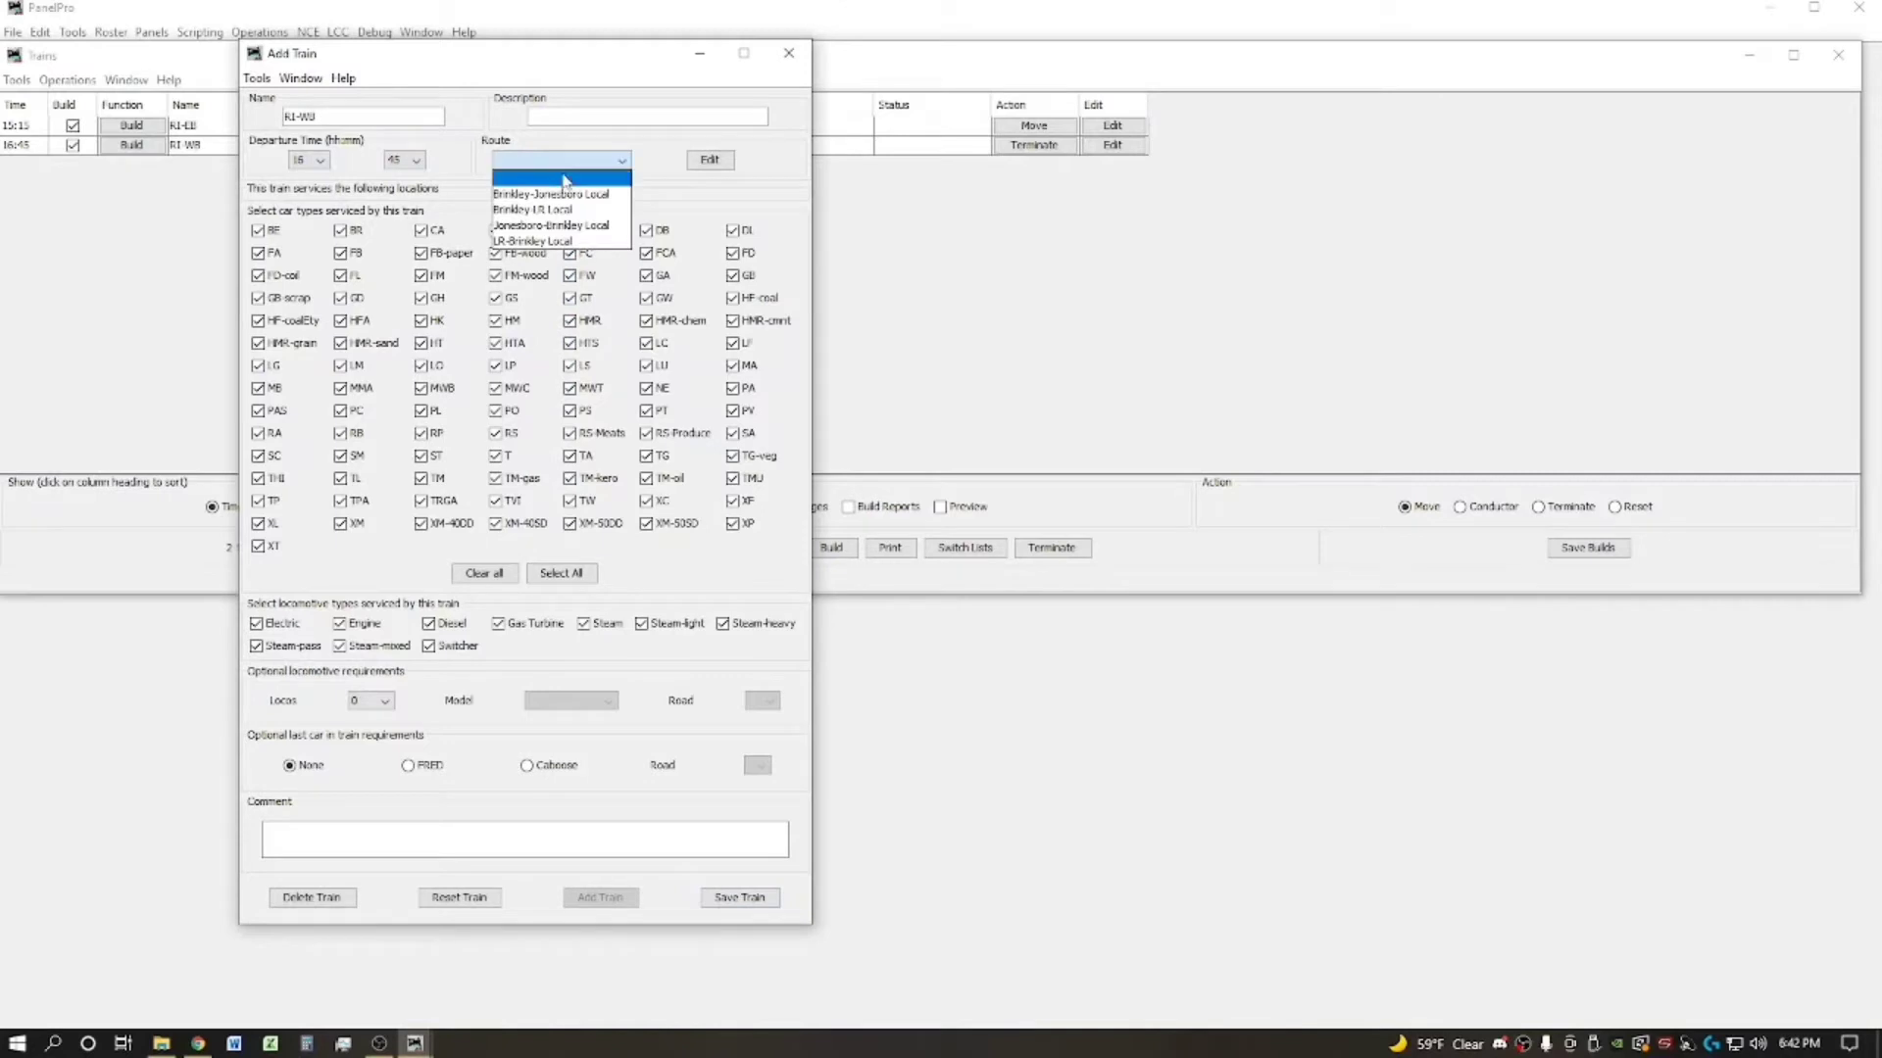
click(561, 212)
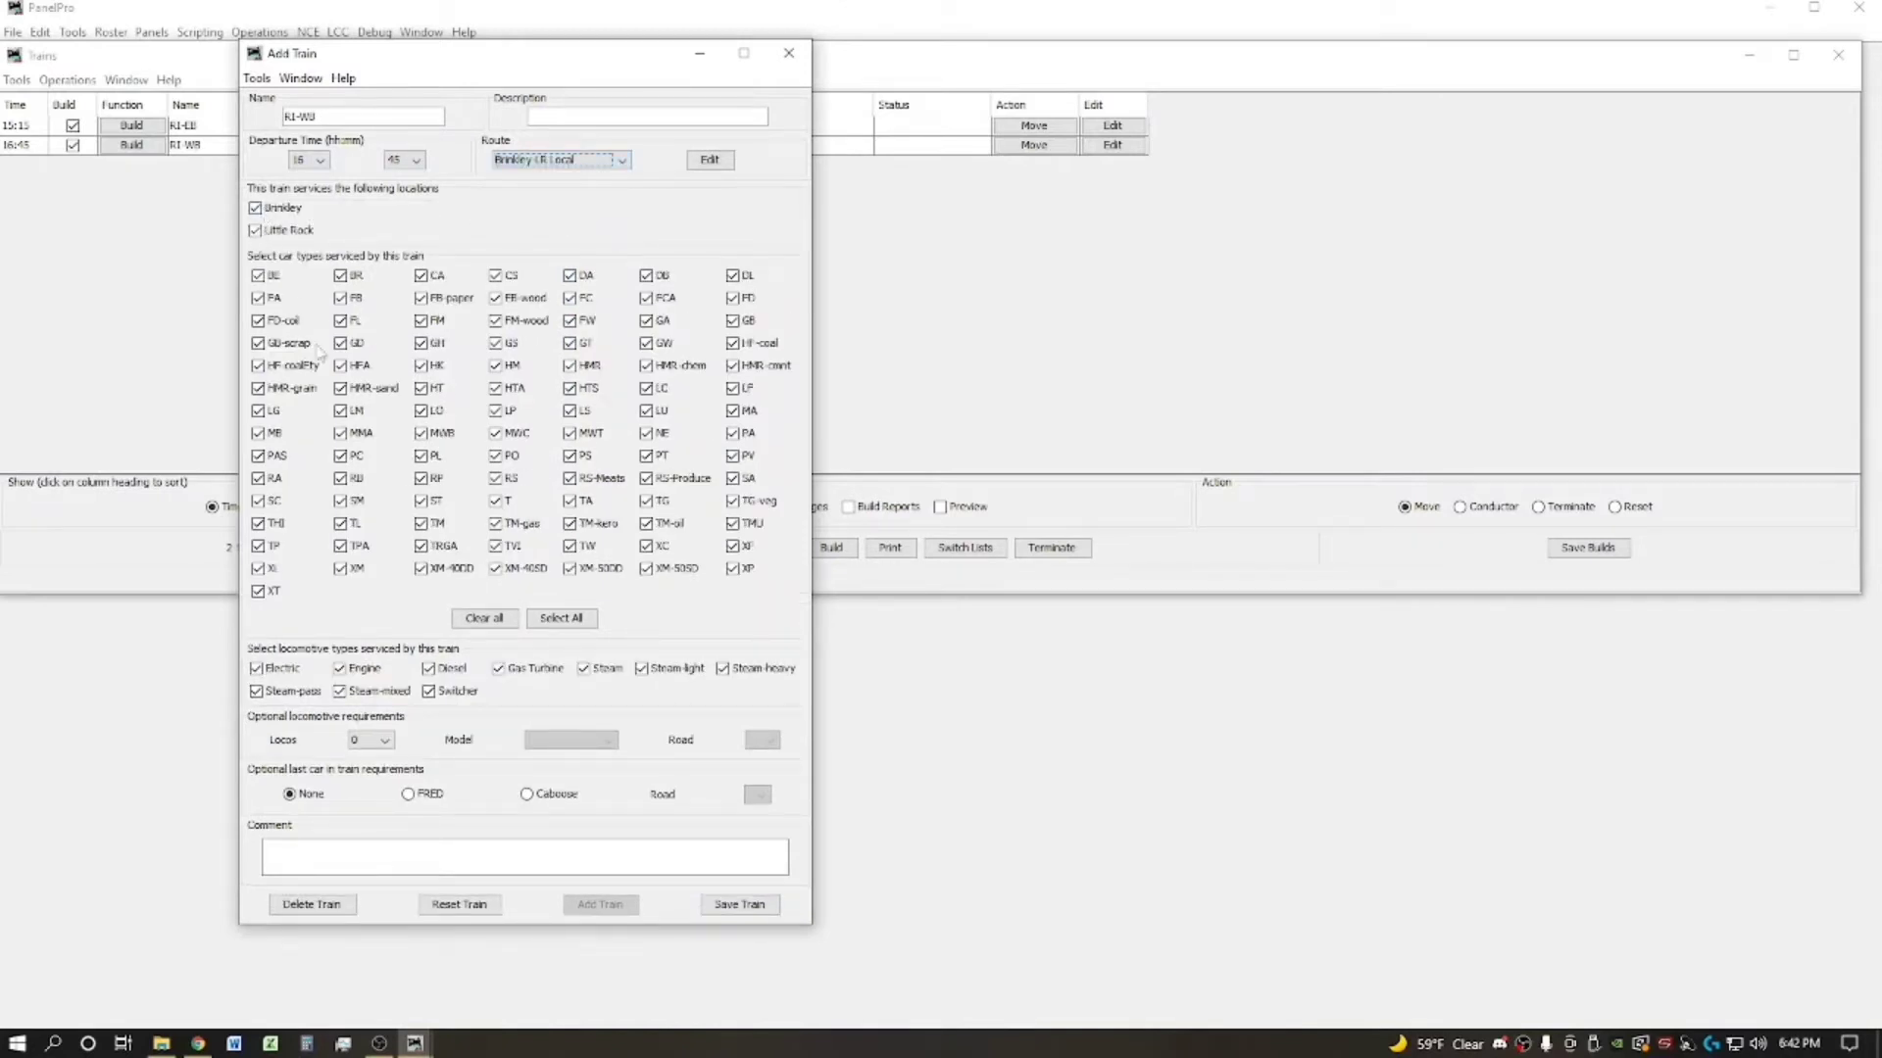
click(385, 741)
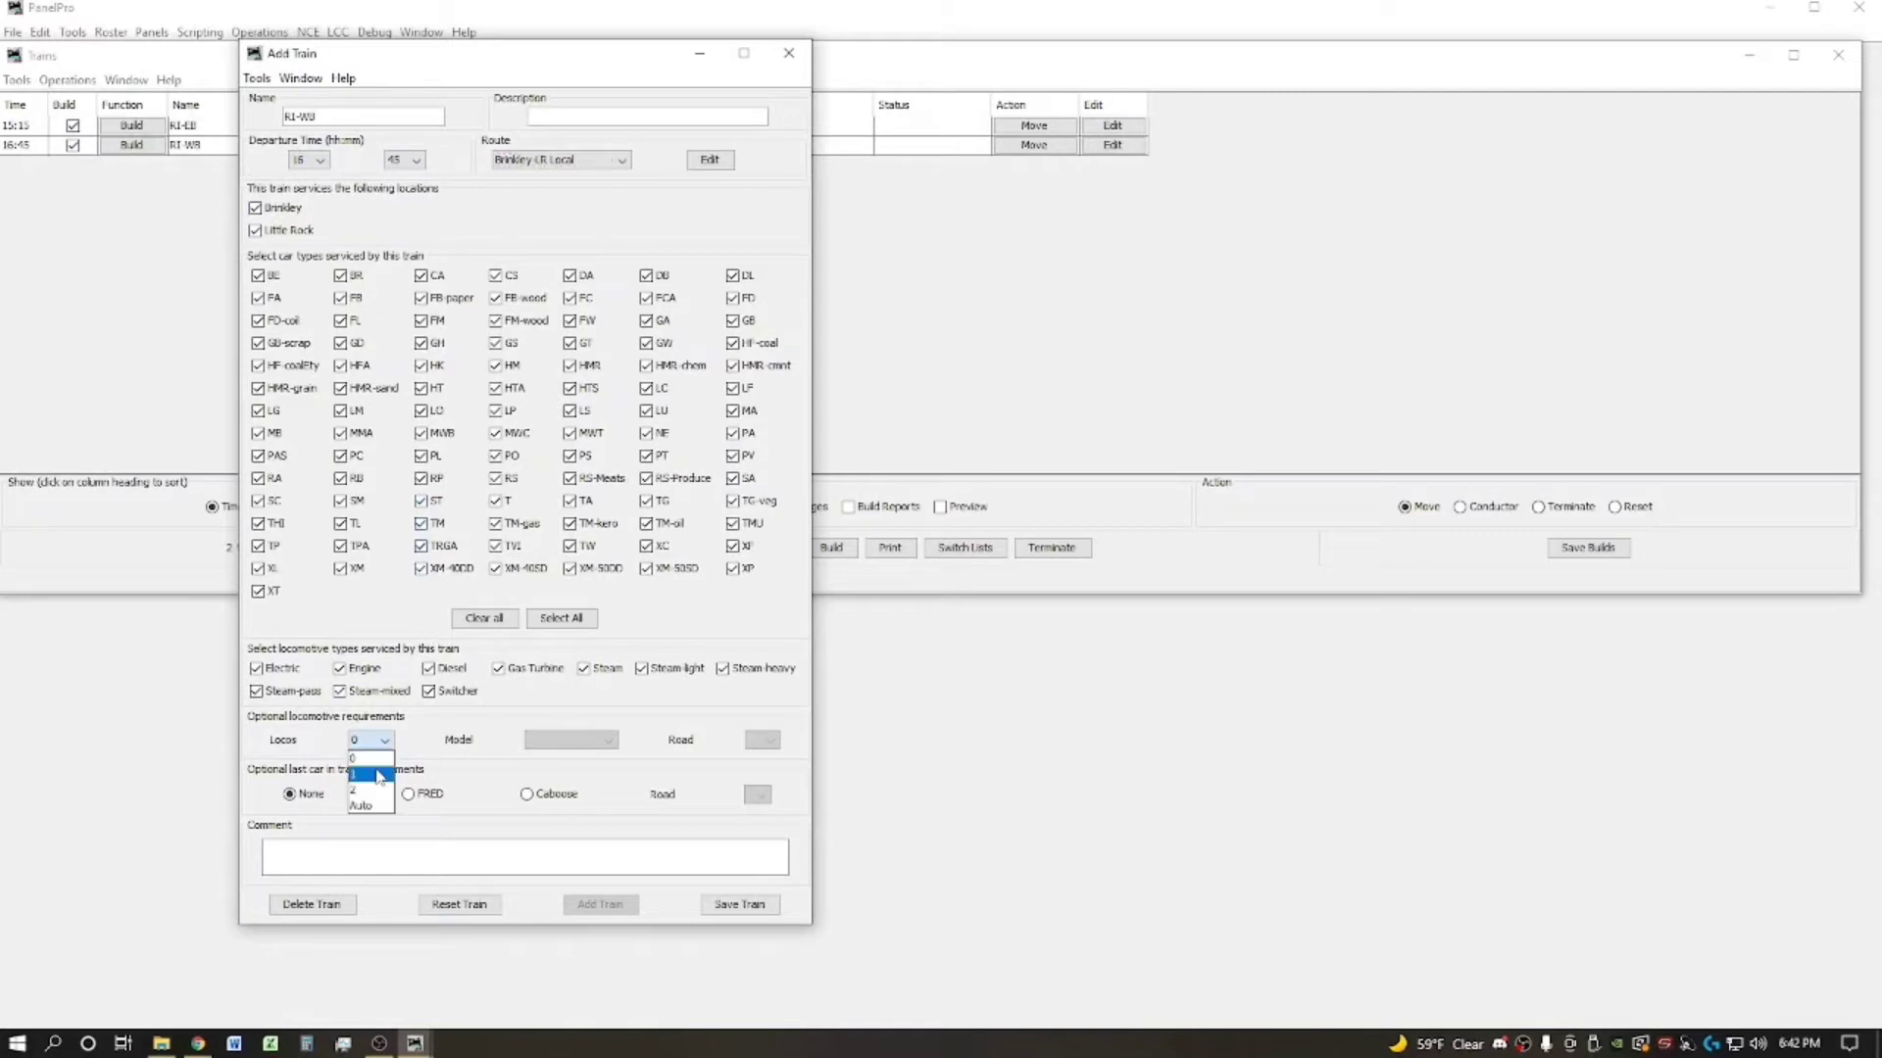
click(368, 782)
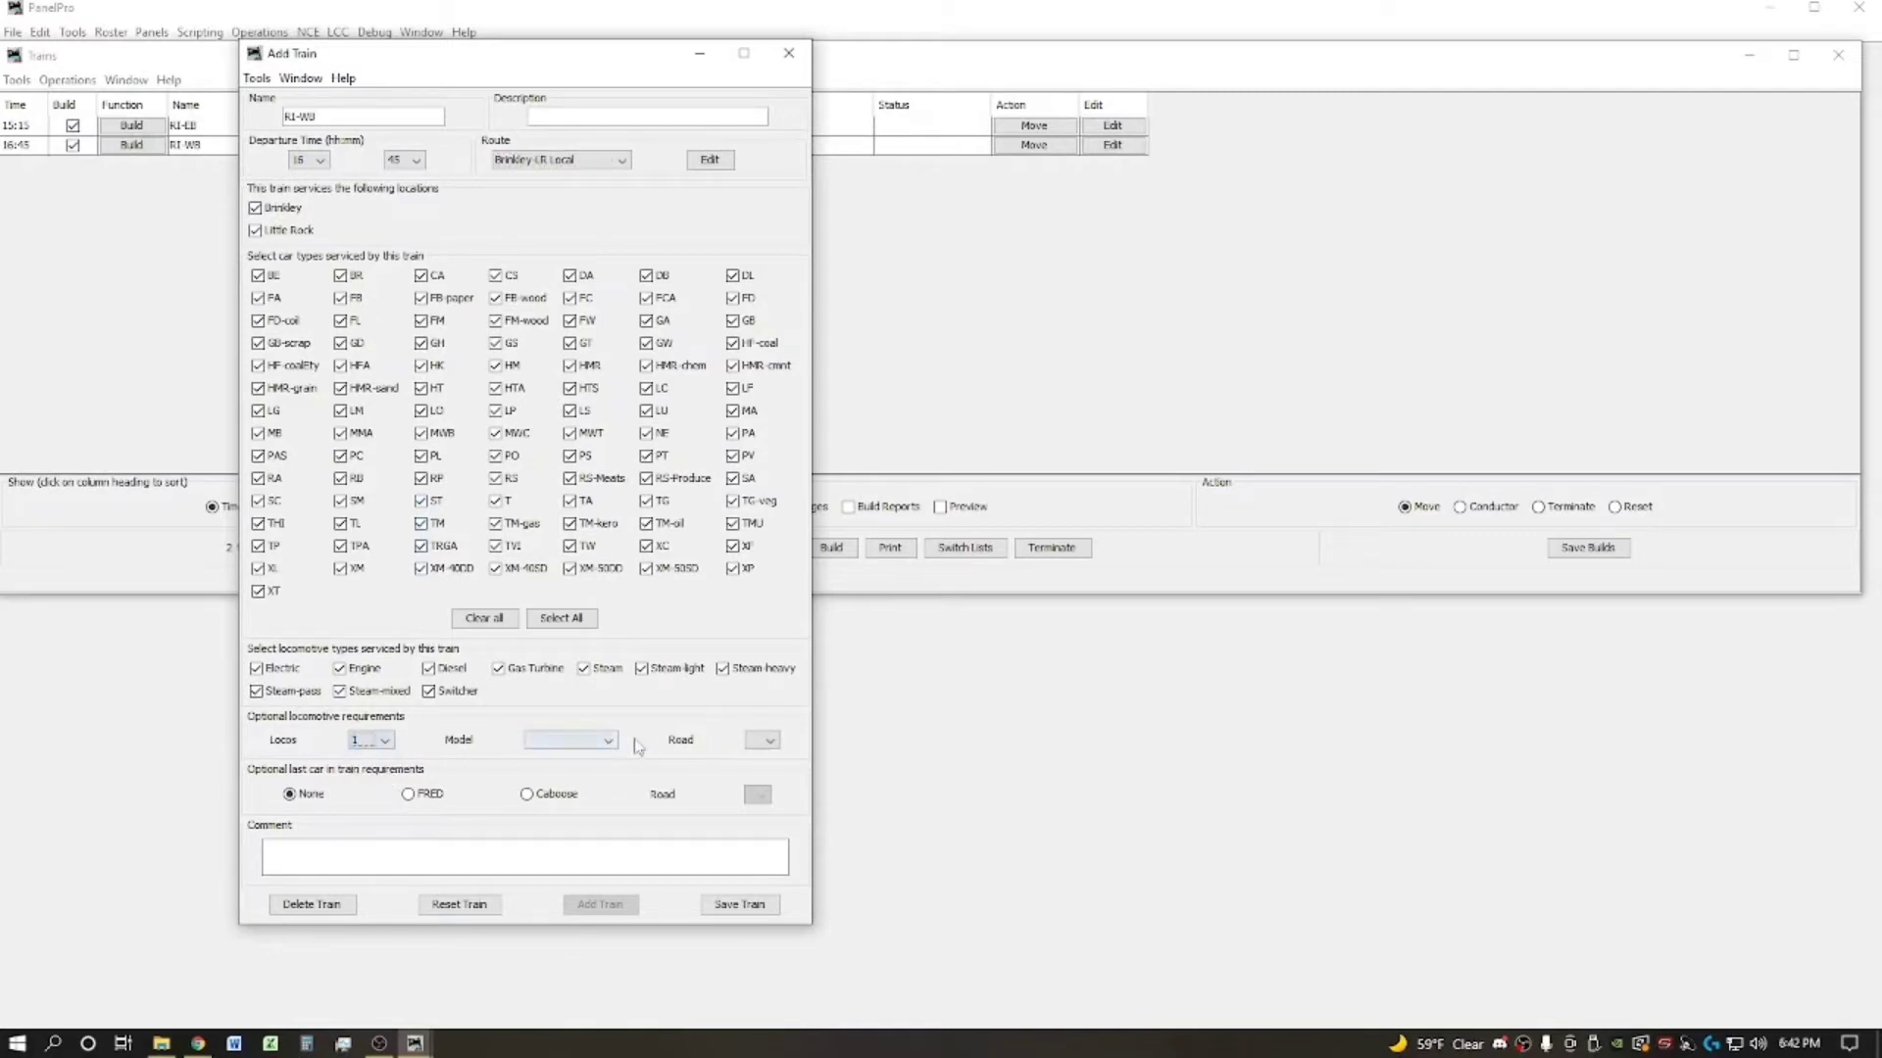
click(763, 741)
click(757, 772)
click(526, 794)
click(761, 794)
click(755, 826)
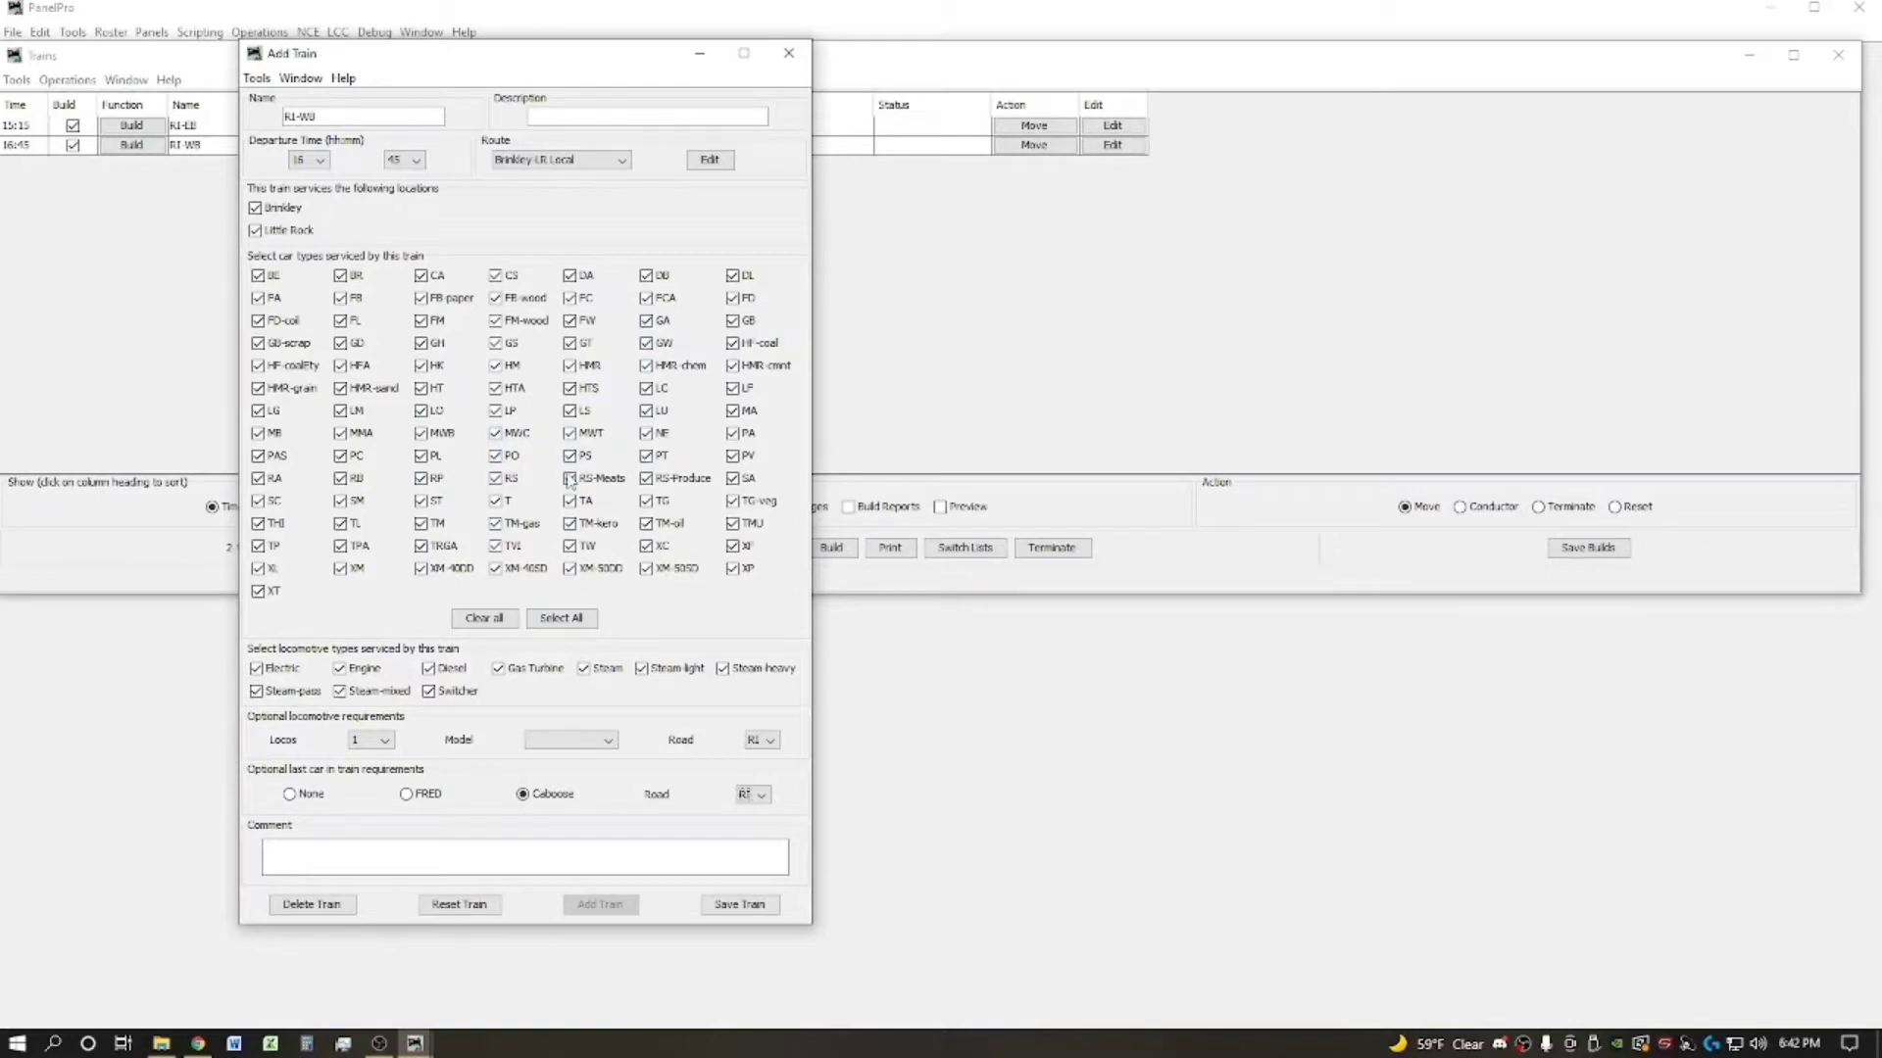
click(721, 910)
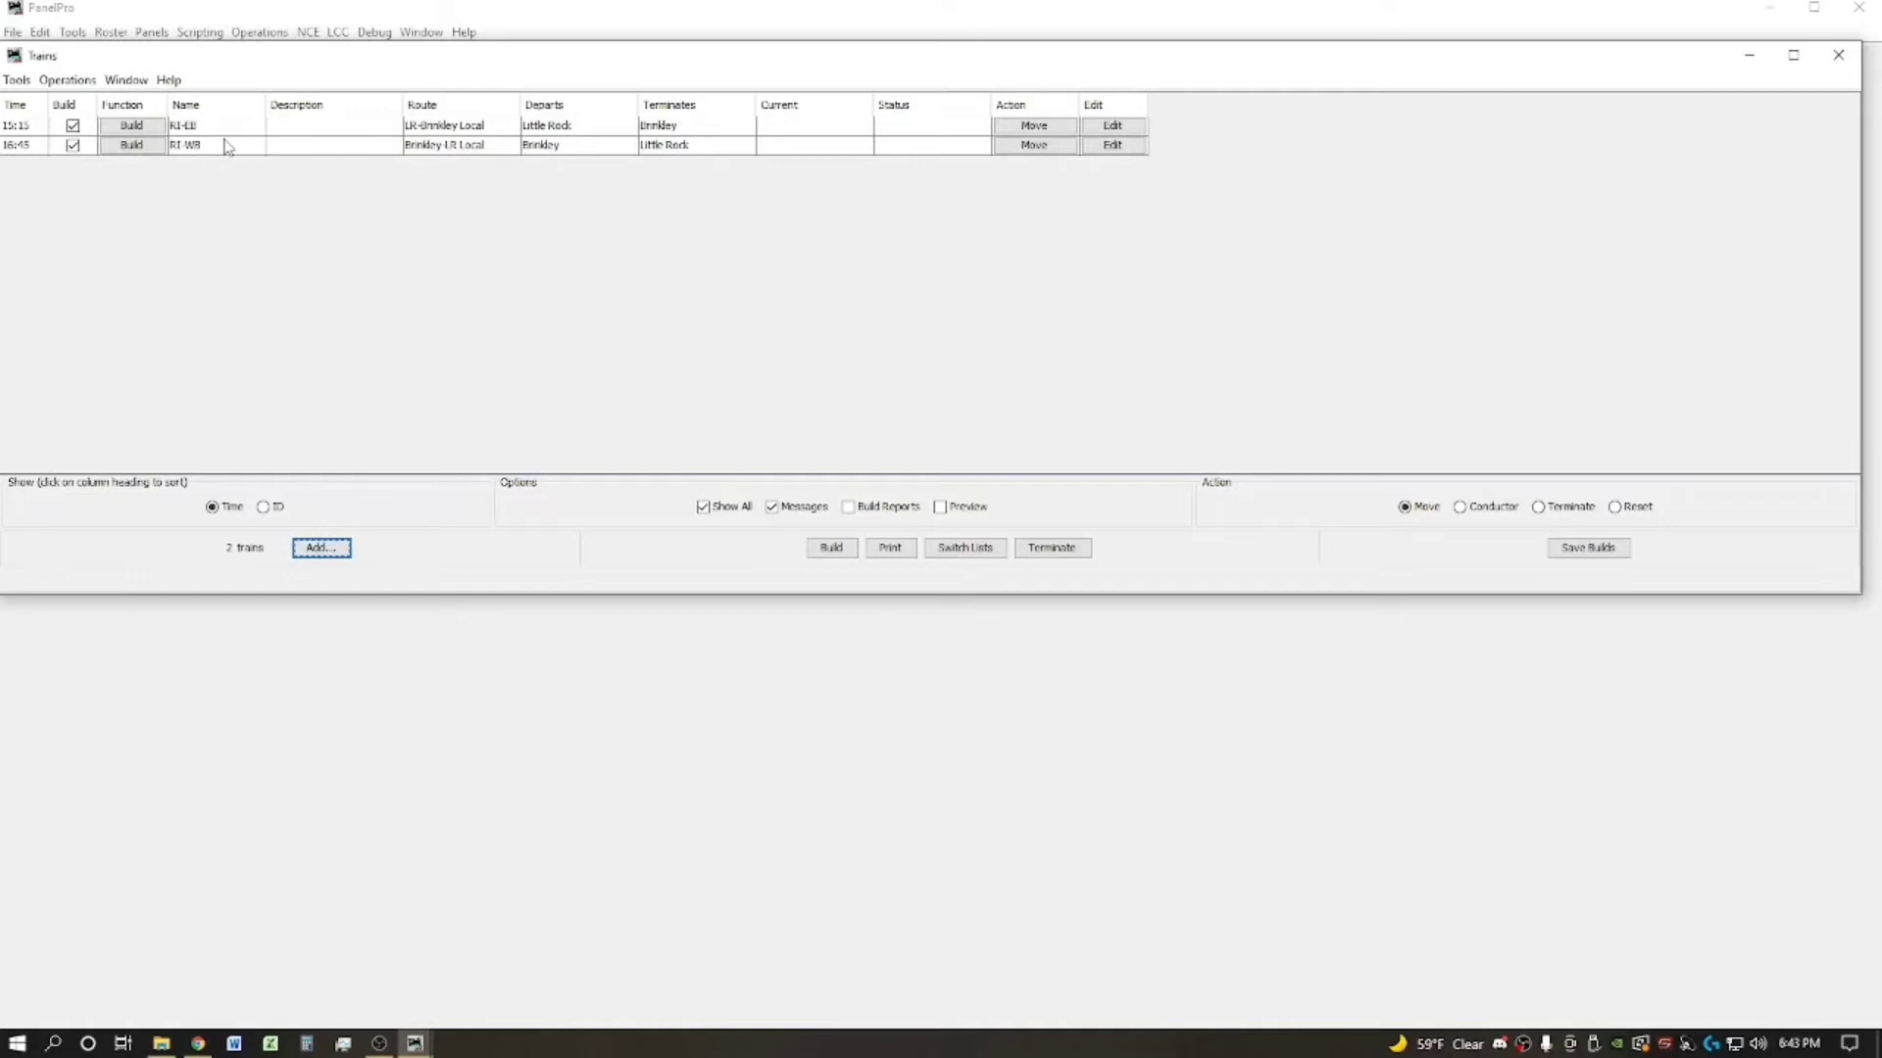
Step: Place locomotive RI 742 on the Little Rock track at Little Rock, with no train assigned
click(67, 81)
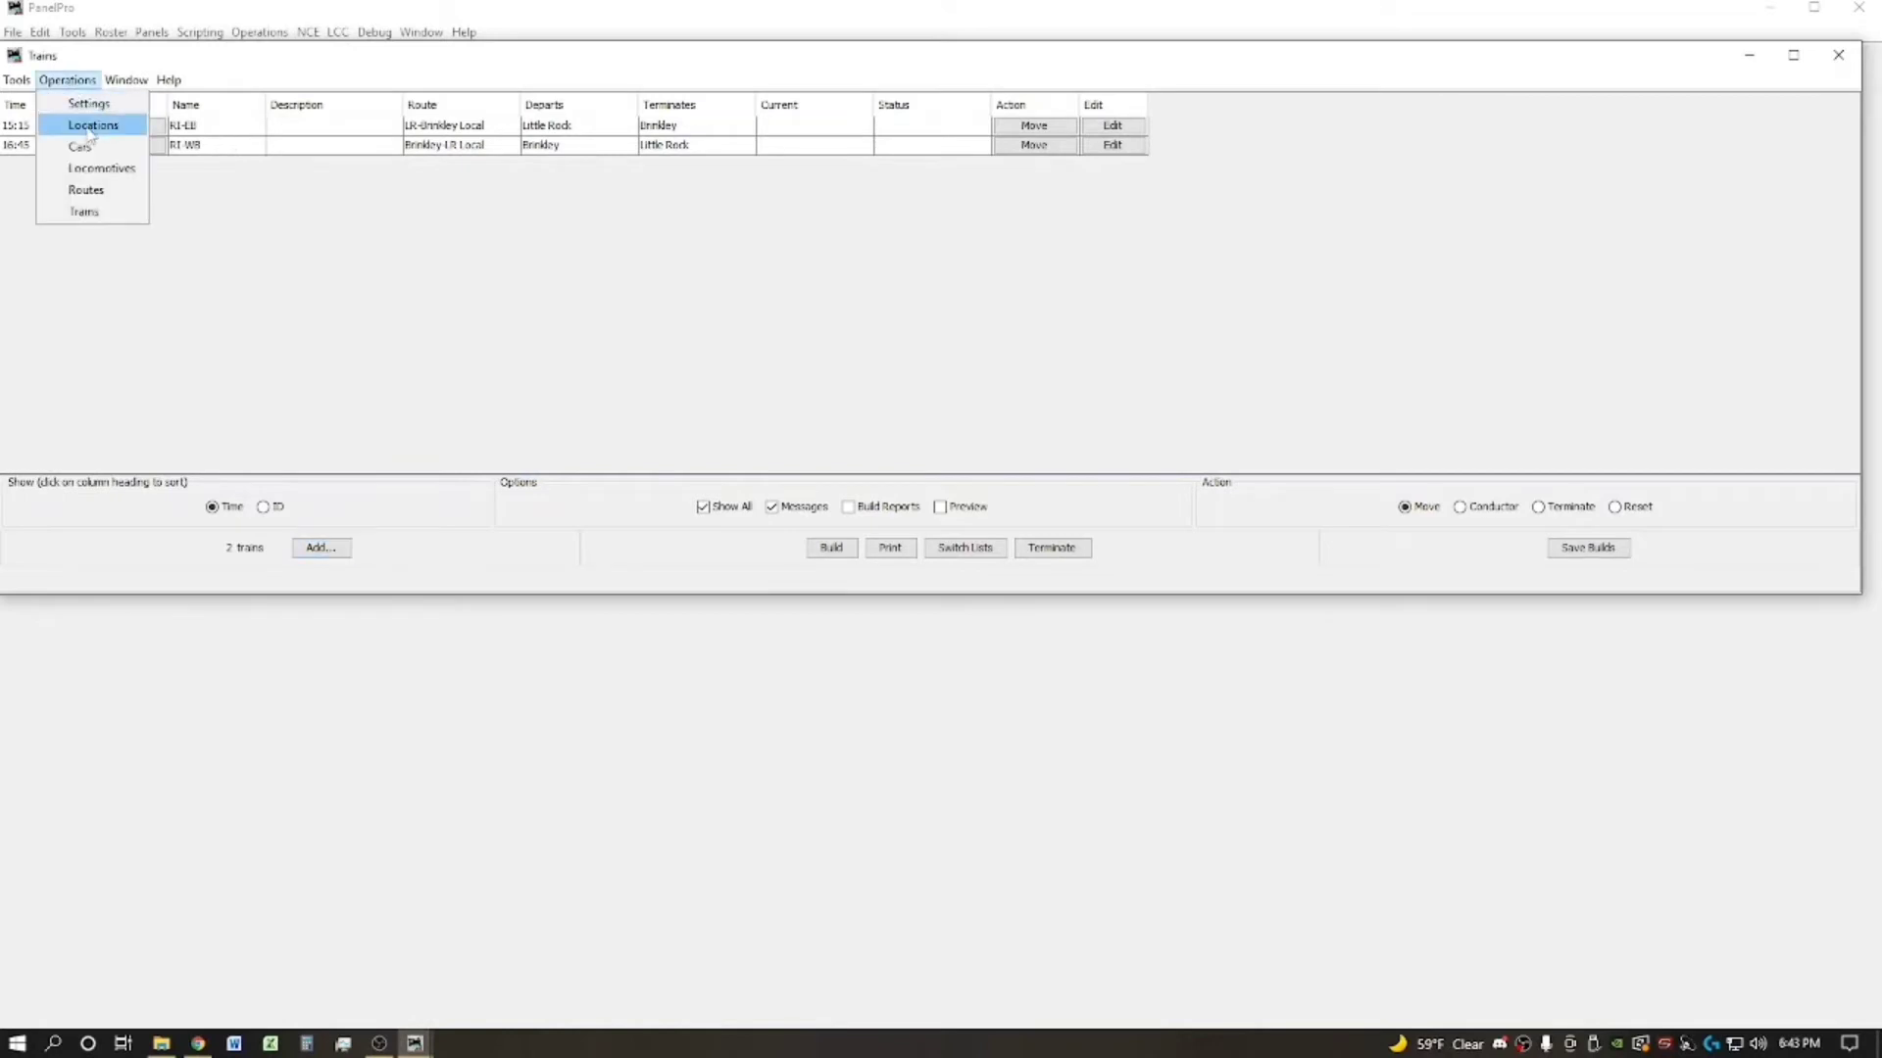
click(98, 168)
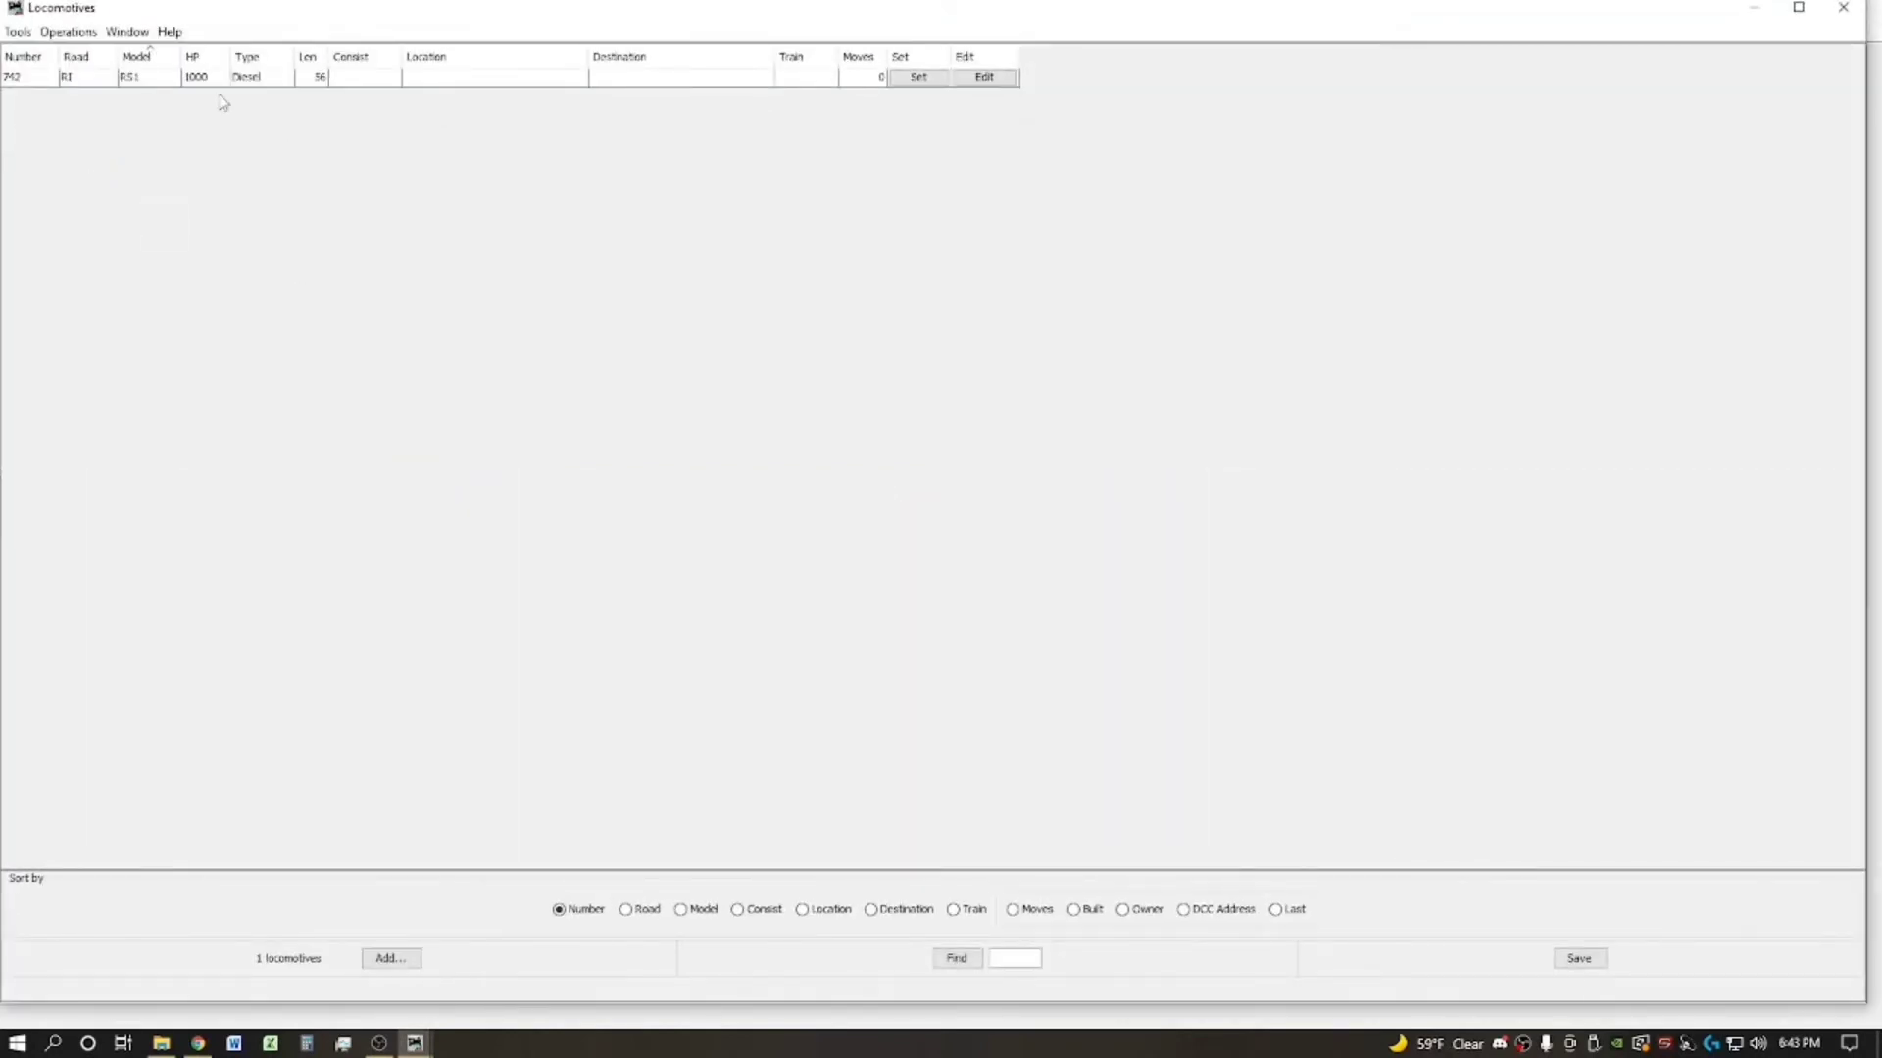
click(921, 78)
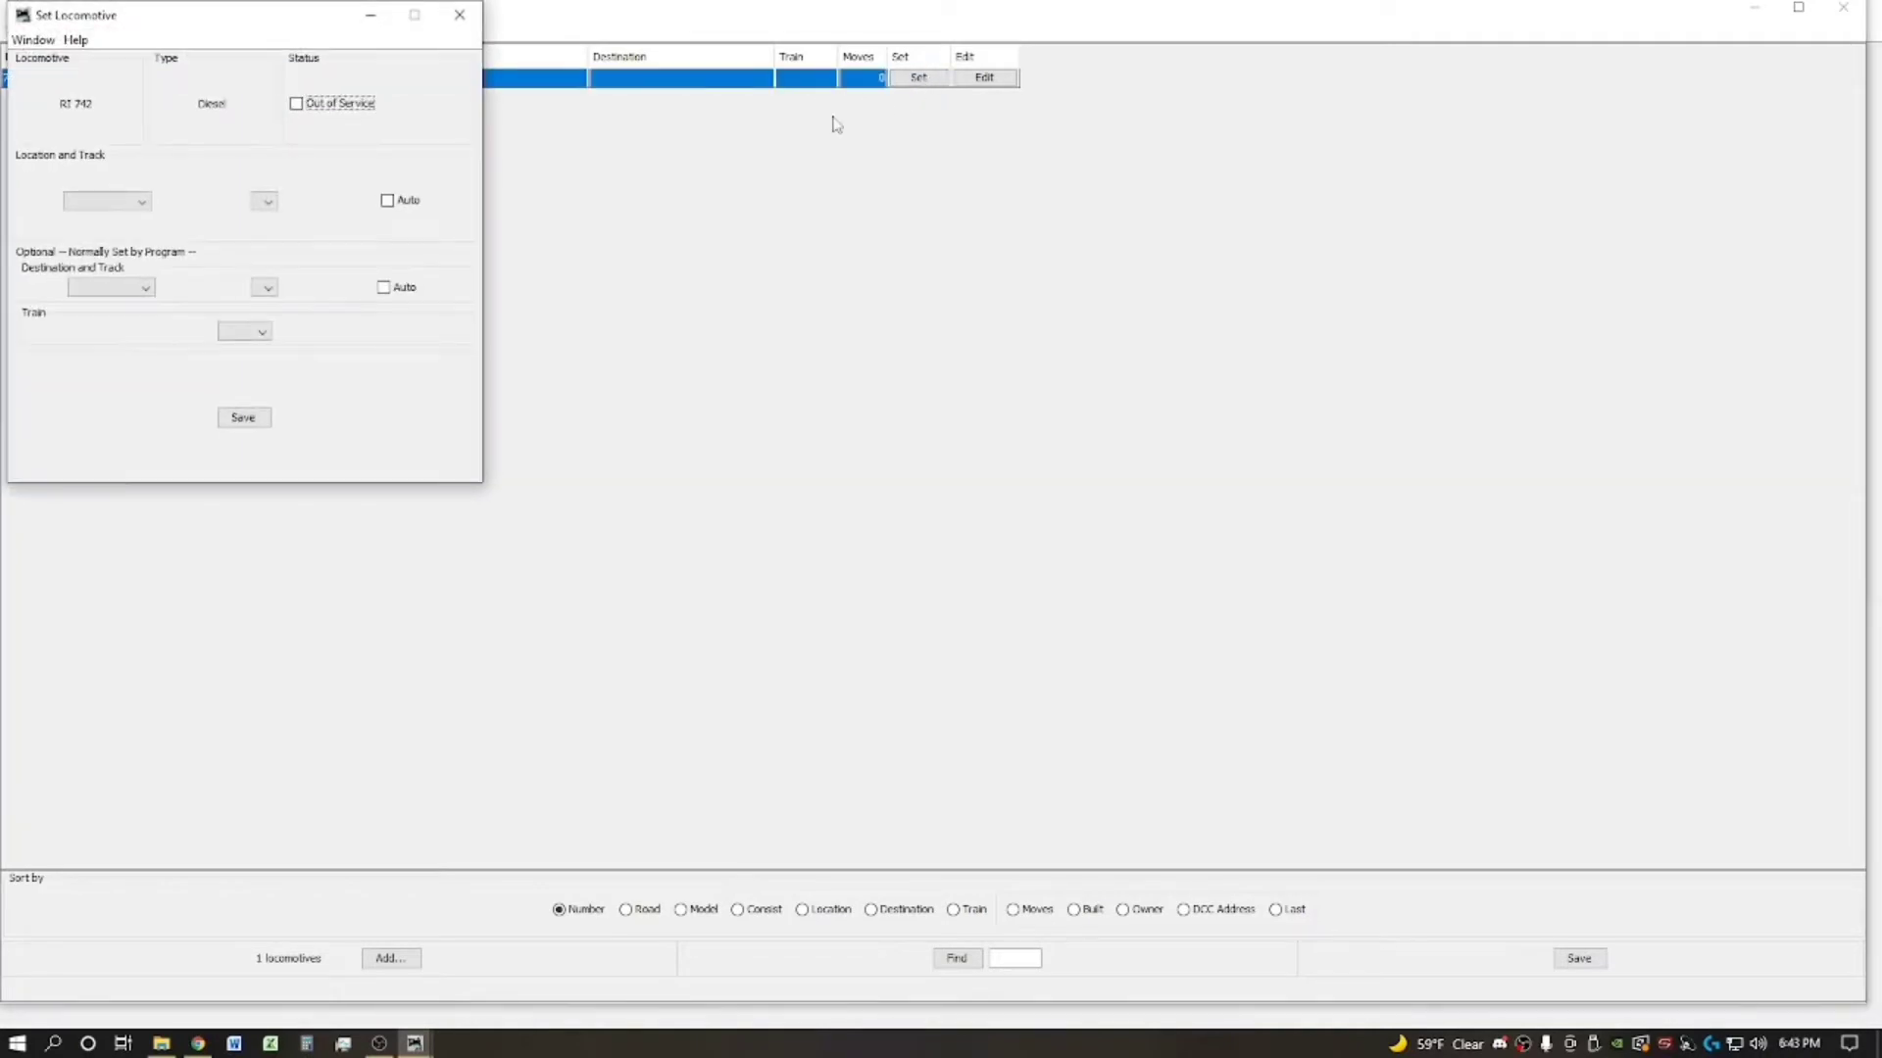
click(142, 204)
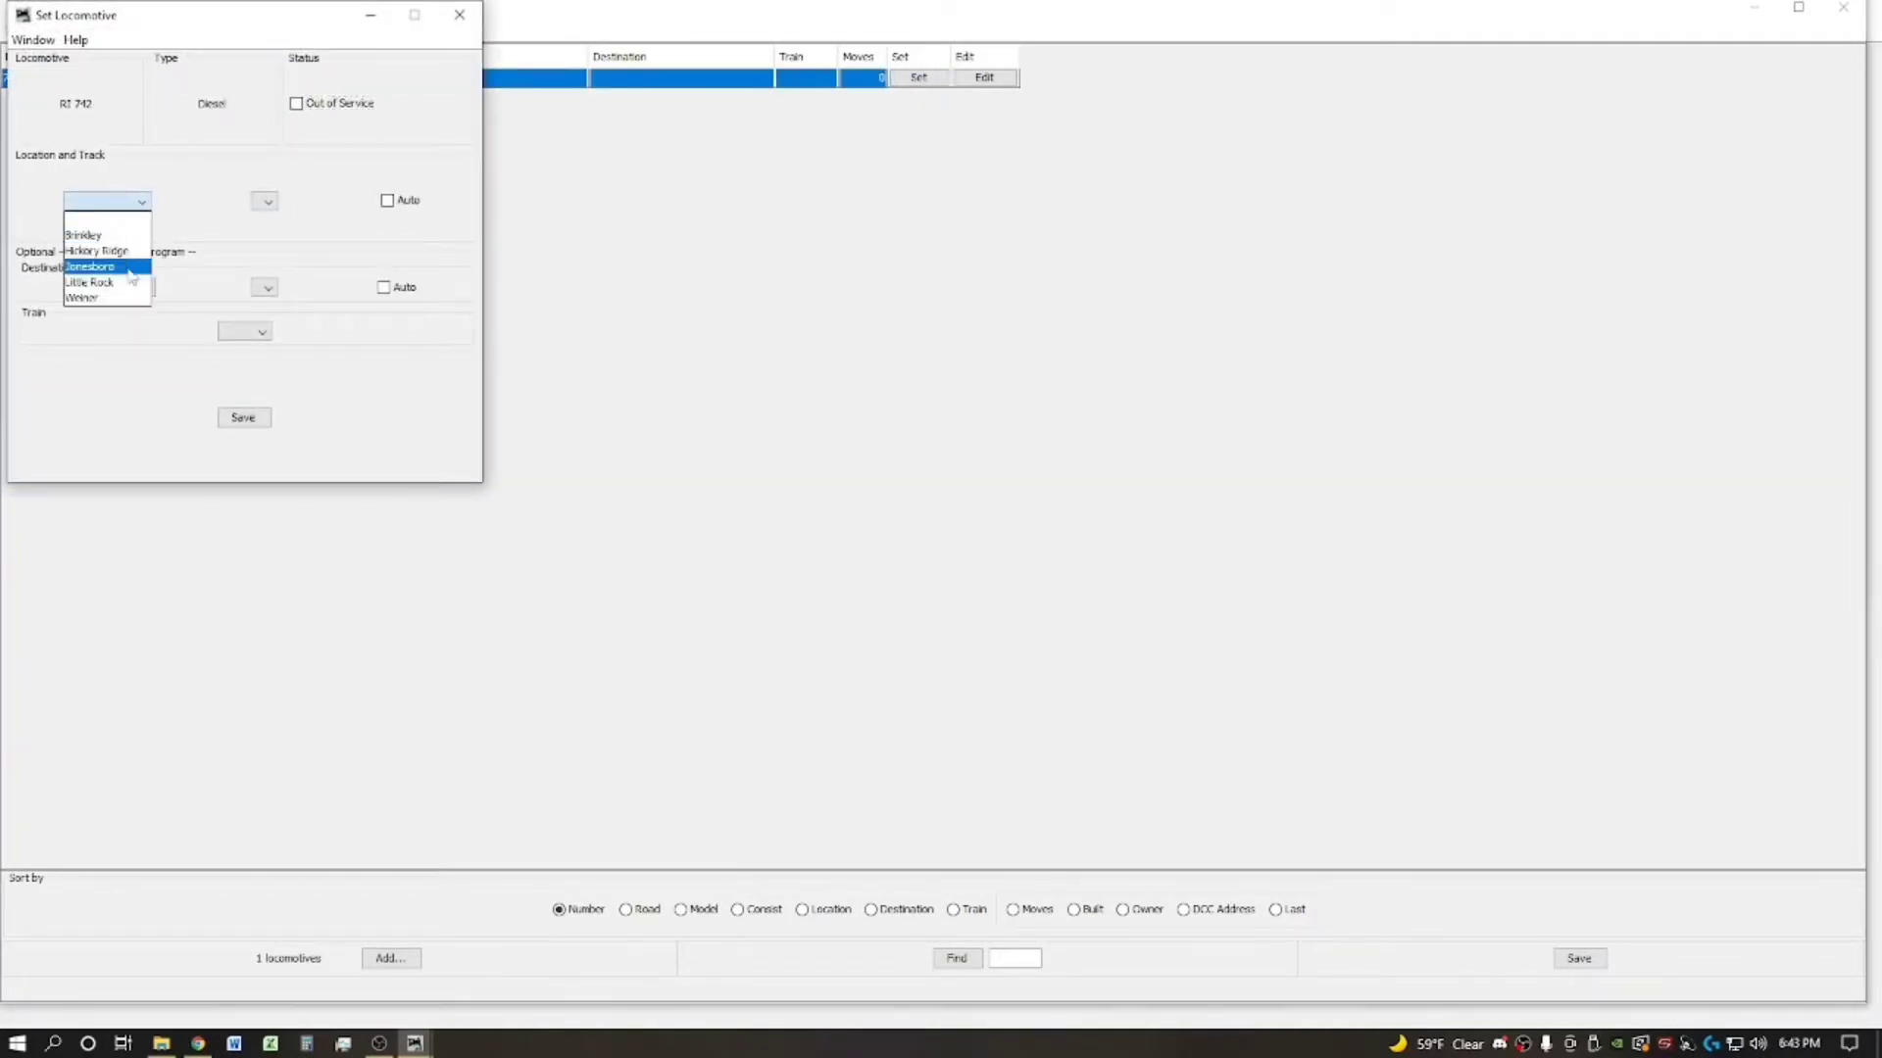
click(88, 250)
click(231, 198)
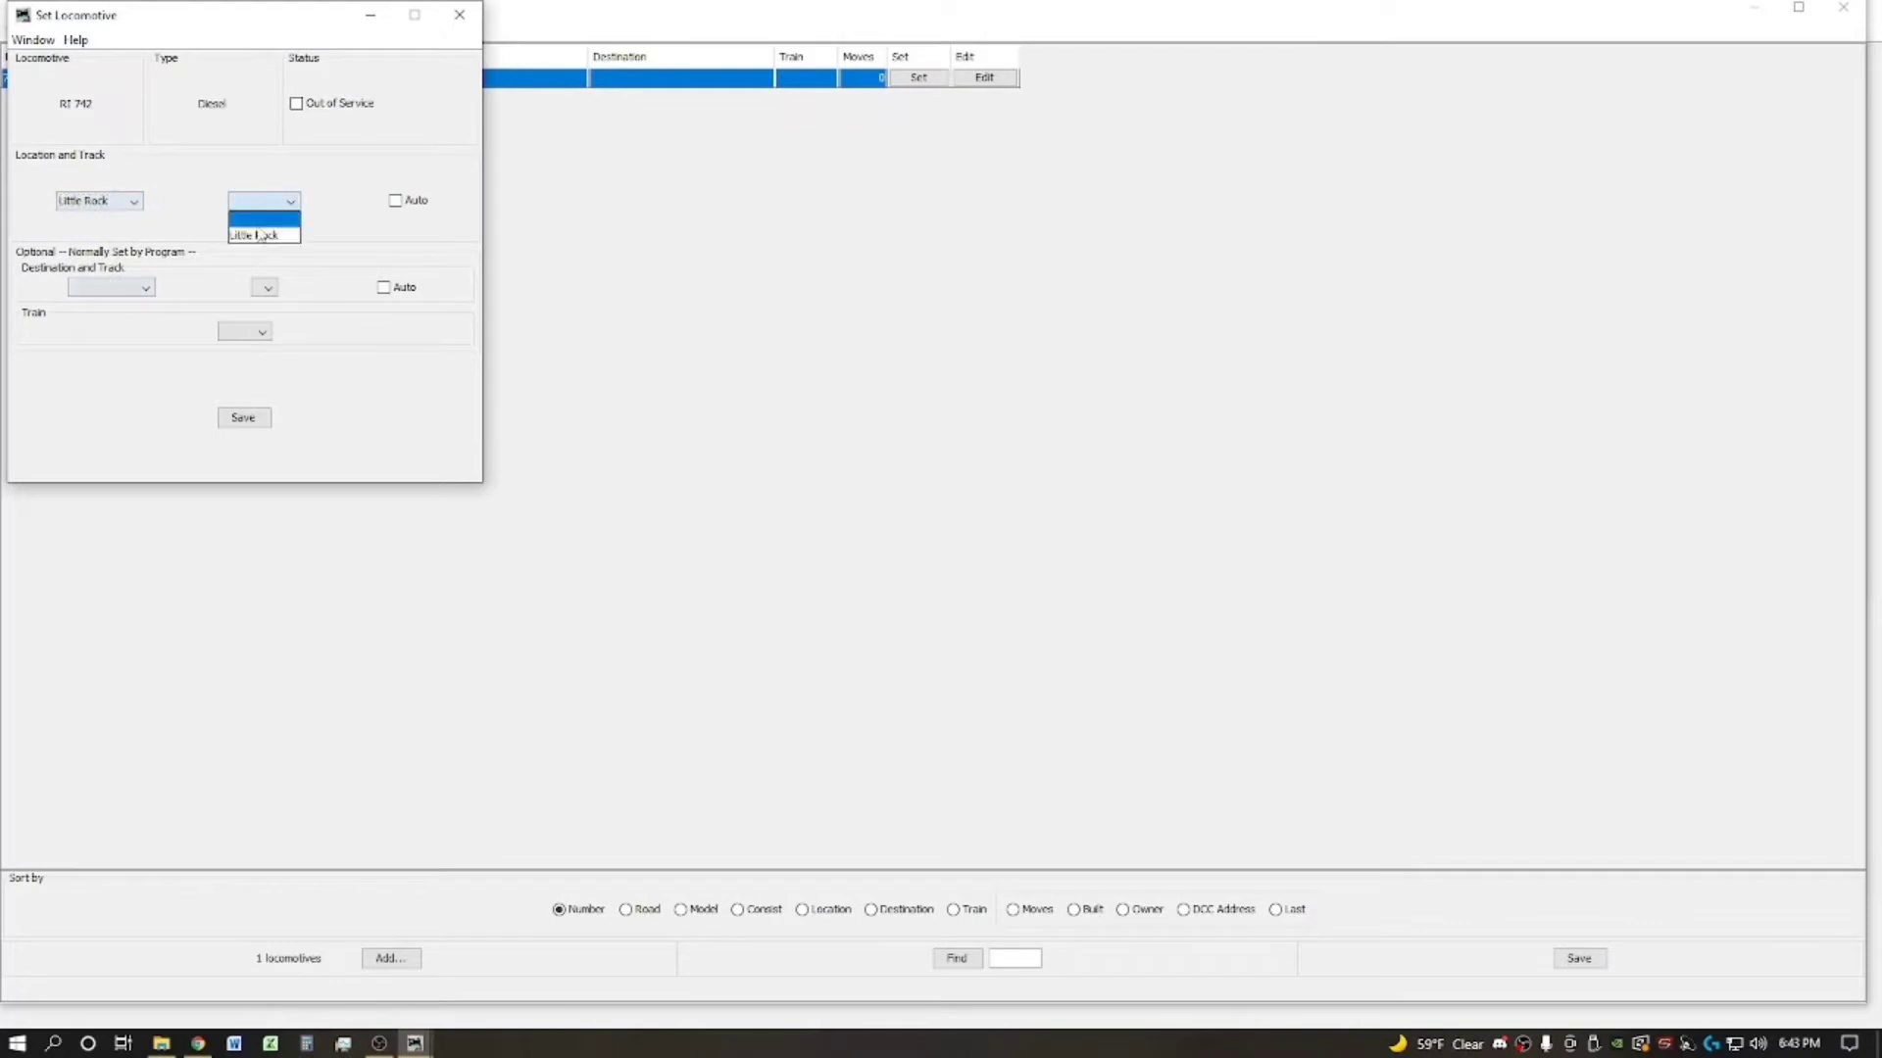
click(259, 238)
click(247, 331)
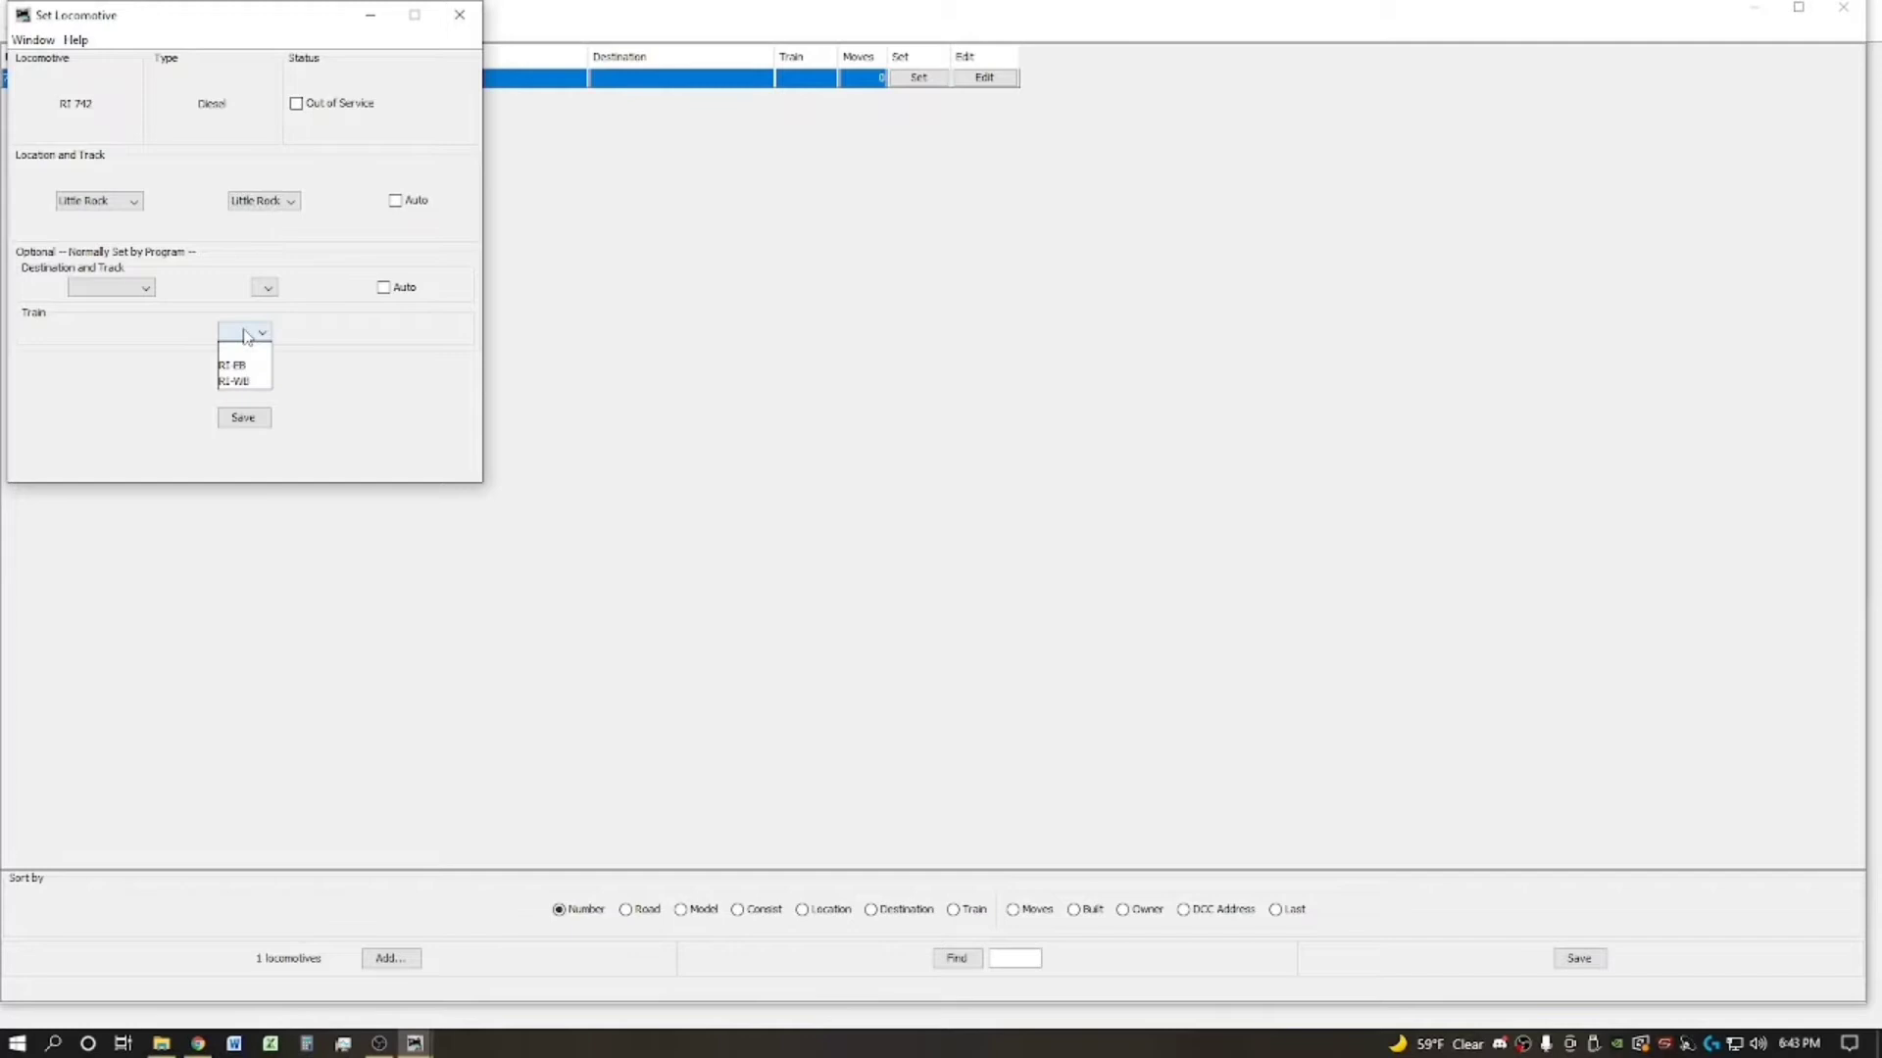
click(250, 339)
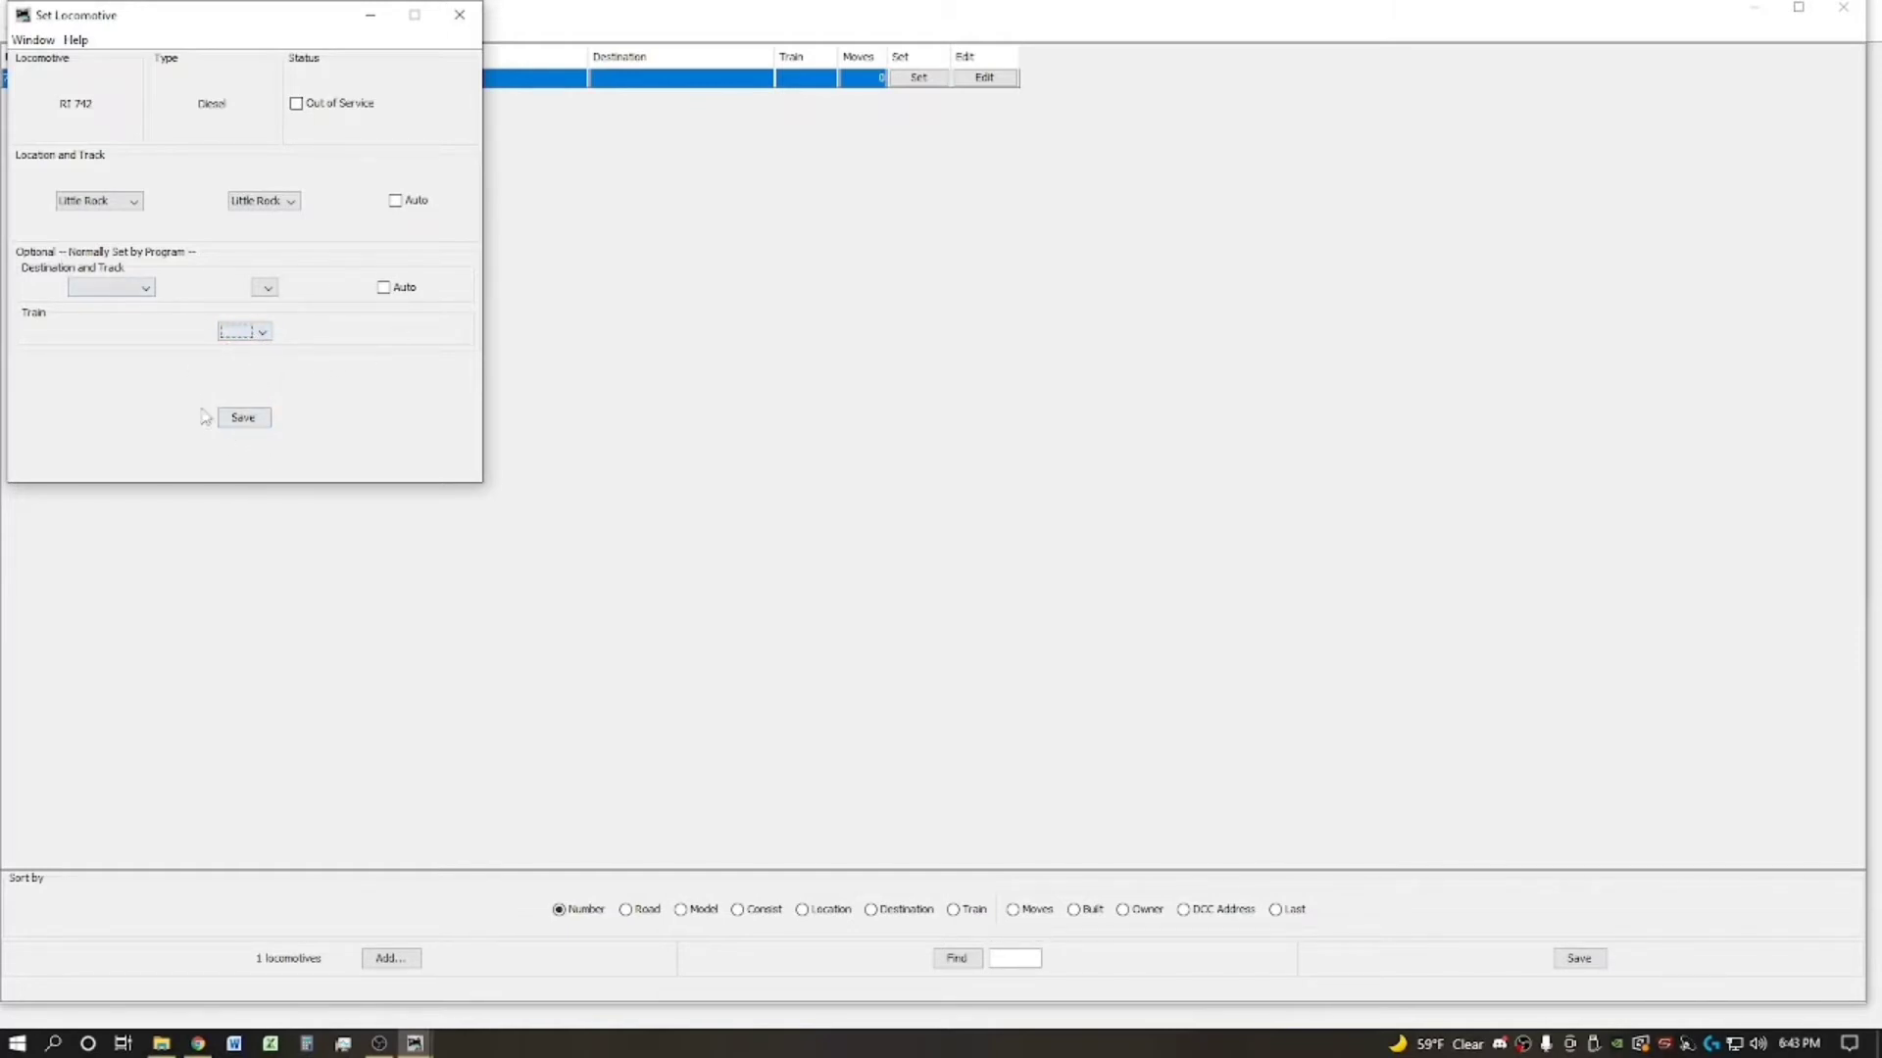
click(242, 418)
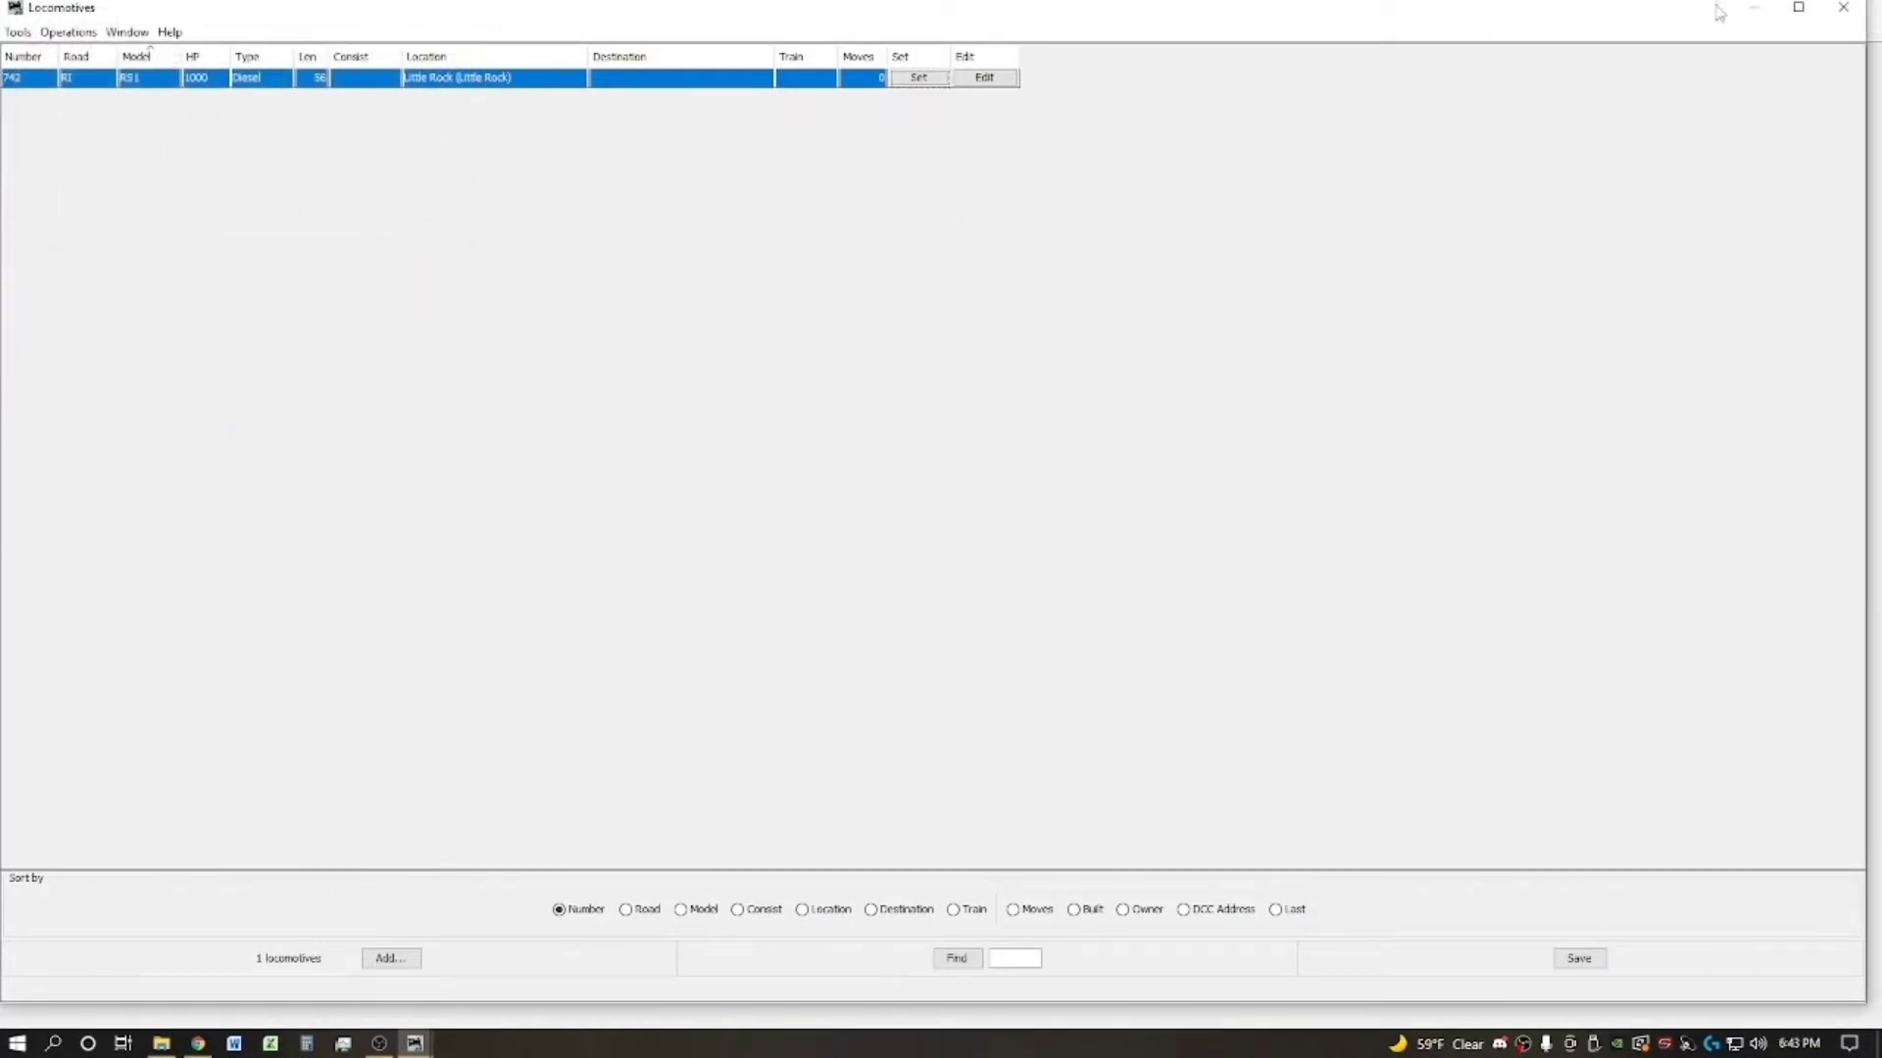
Step: Close the locomotive roster, open the Cars roster, and select car NWX 520
click(1840, 12)
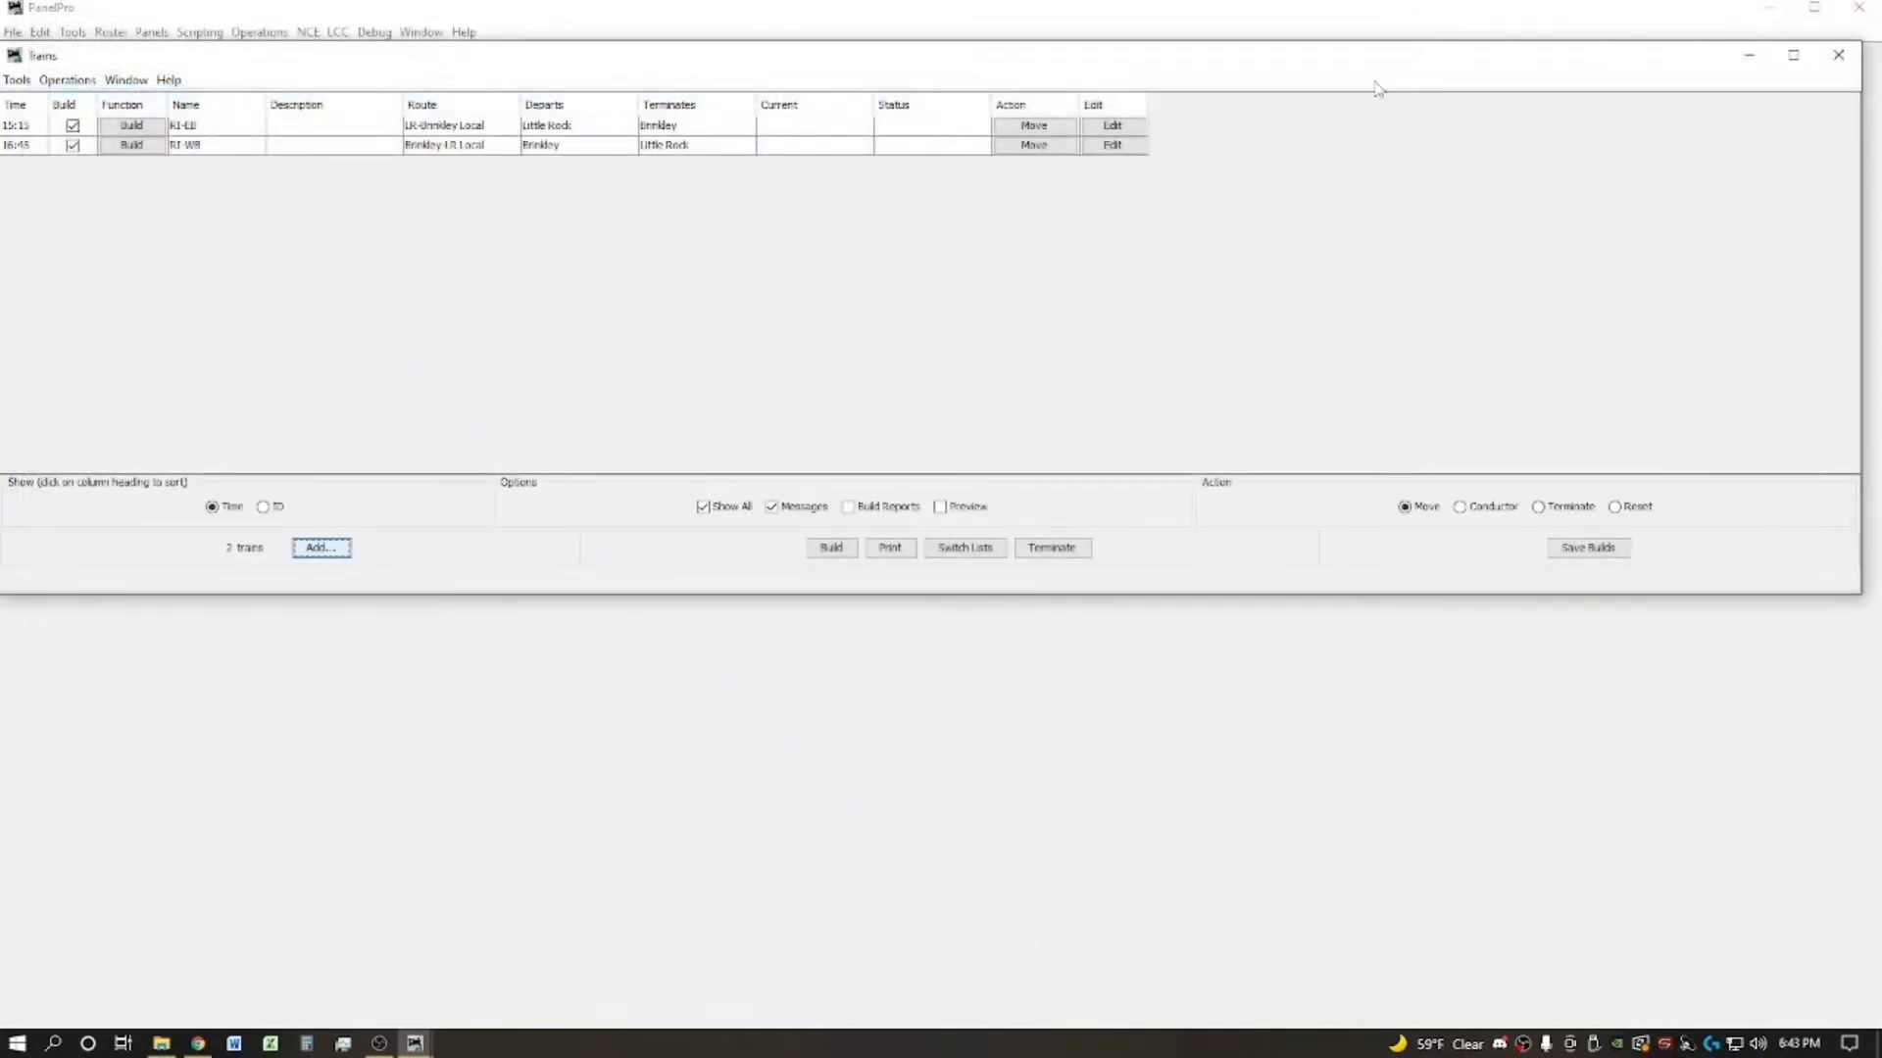
click(68, 79)
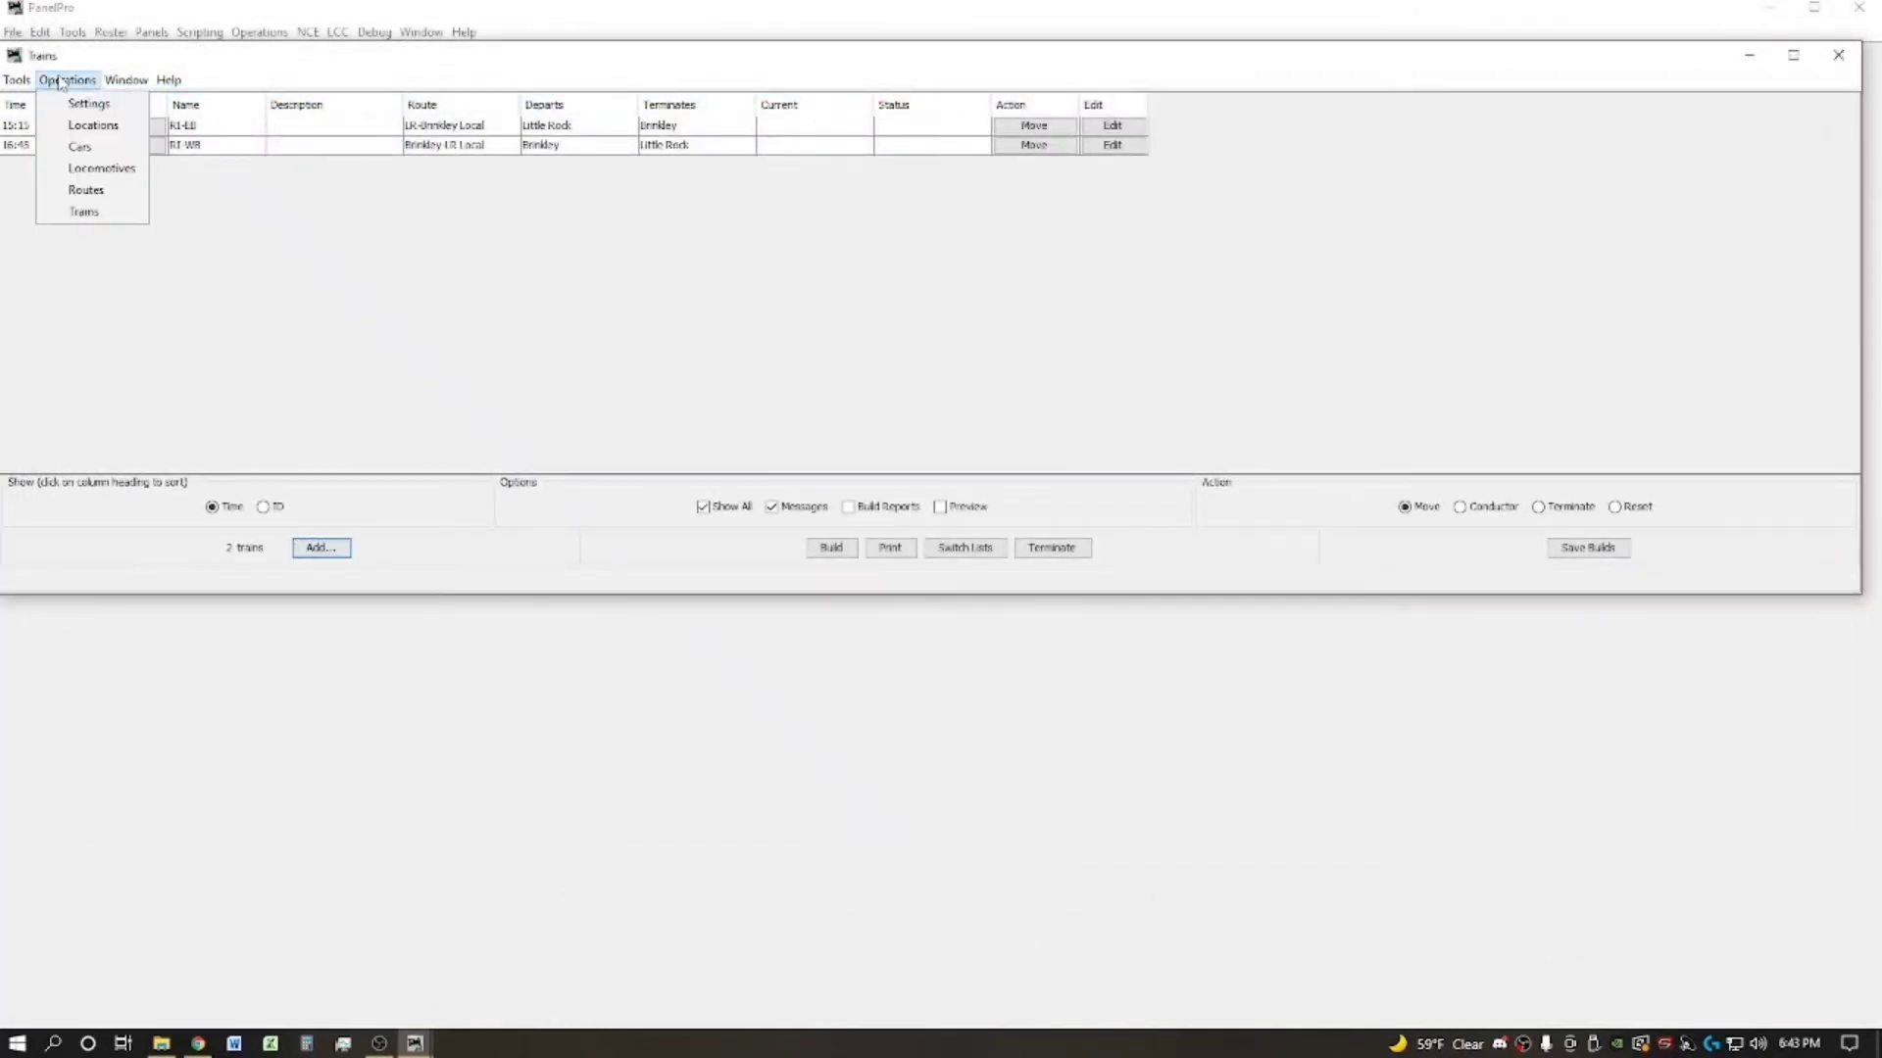
click(79, 145)
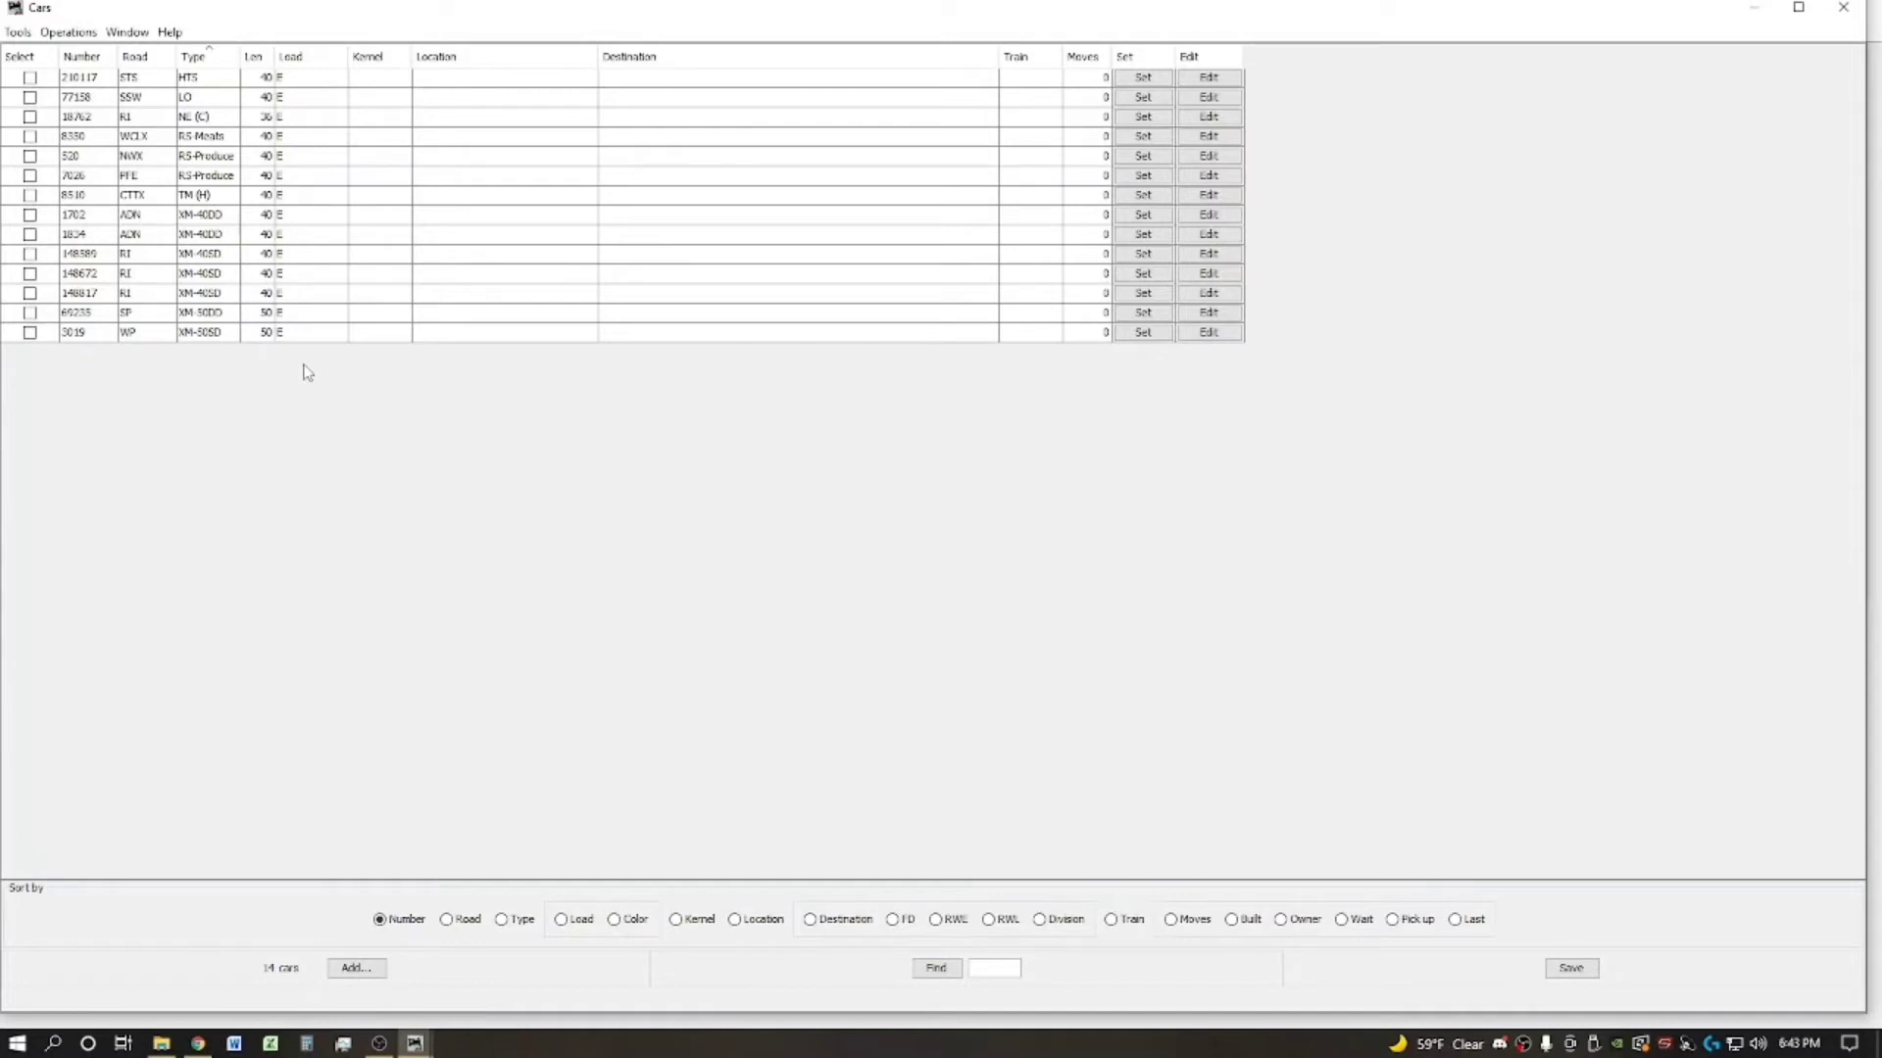
click(241, 161)
Step: Place car NWX 520 on the Little Rock track at Little Rock, returning empty to Little Rock/Little Rock, and save
click(1144, 159)
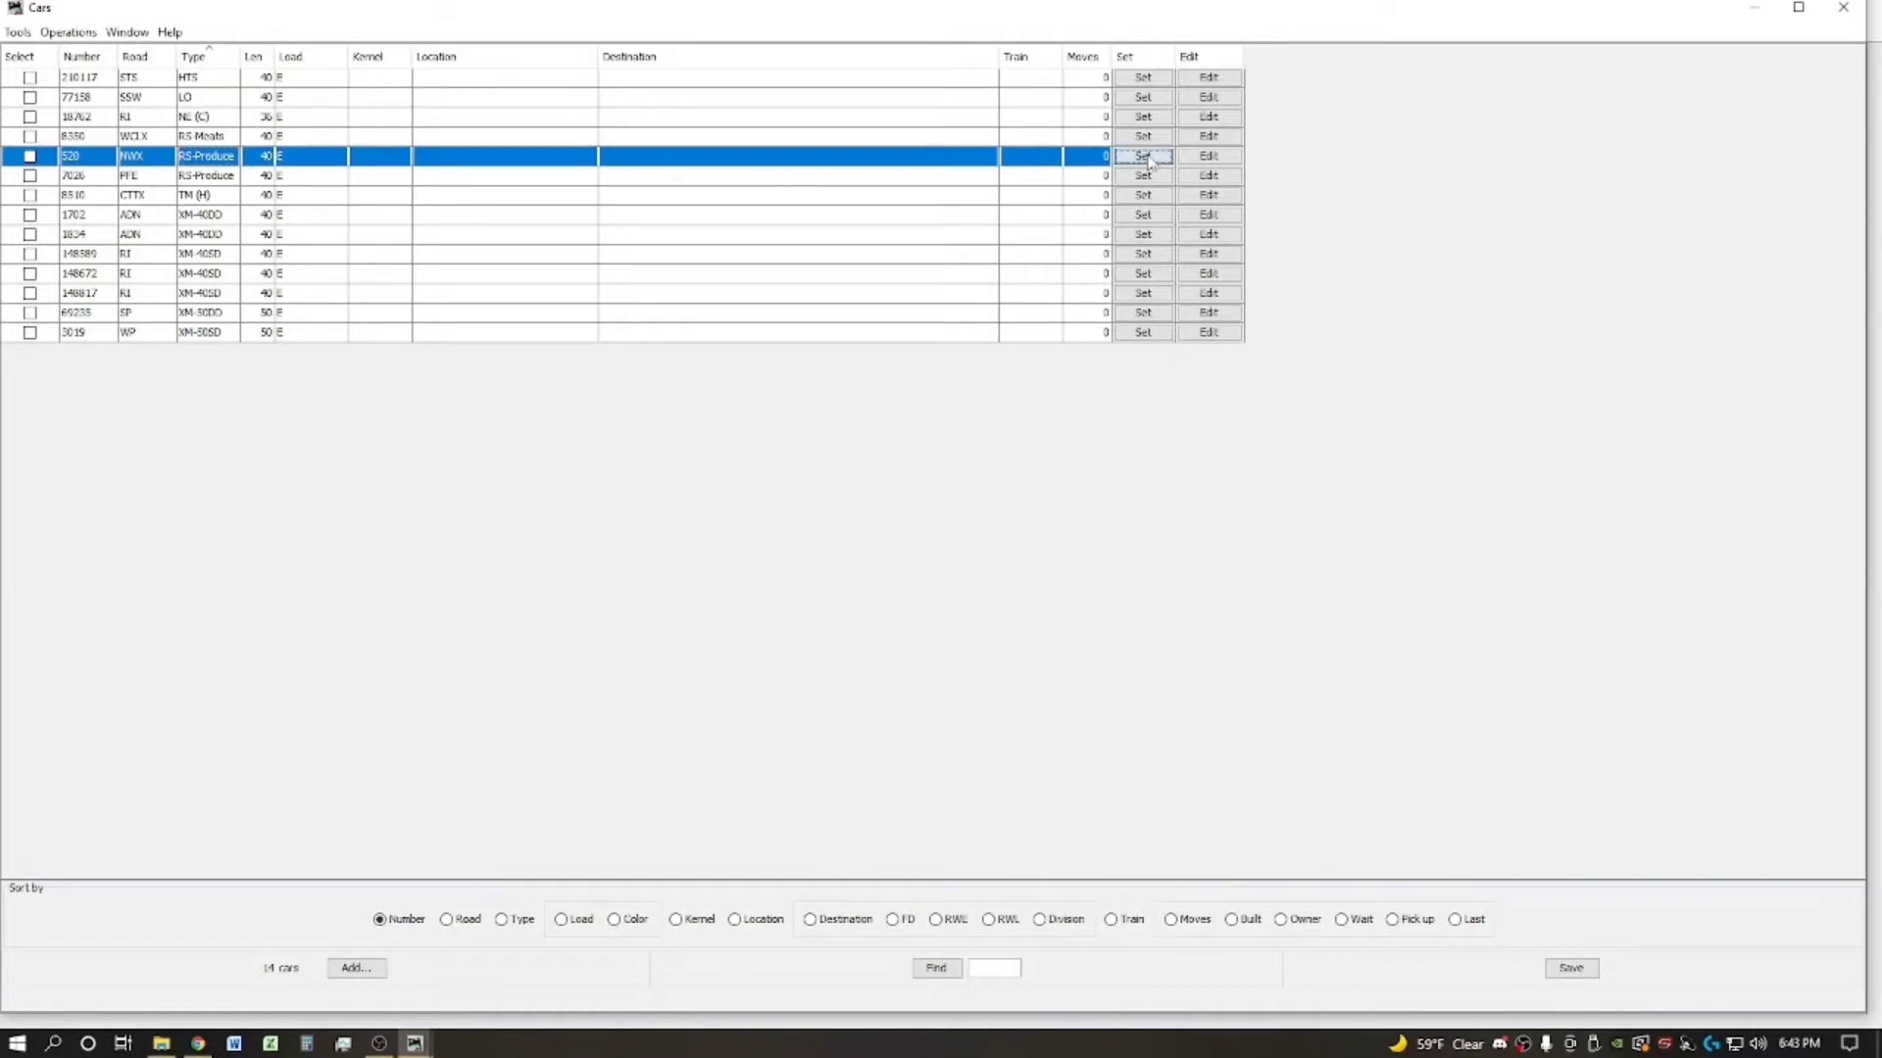
click(1213, 227)
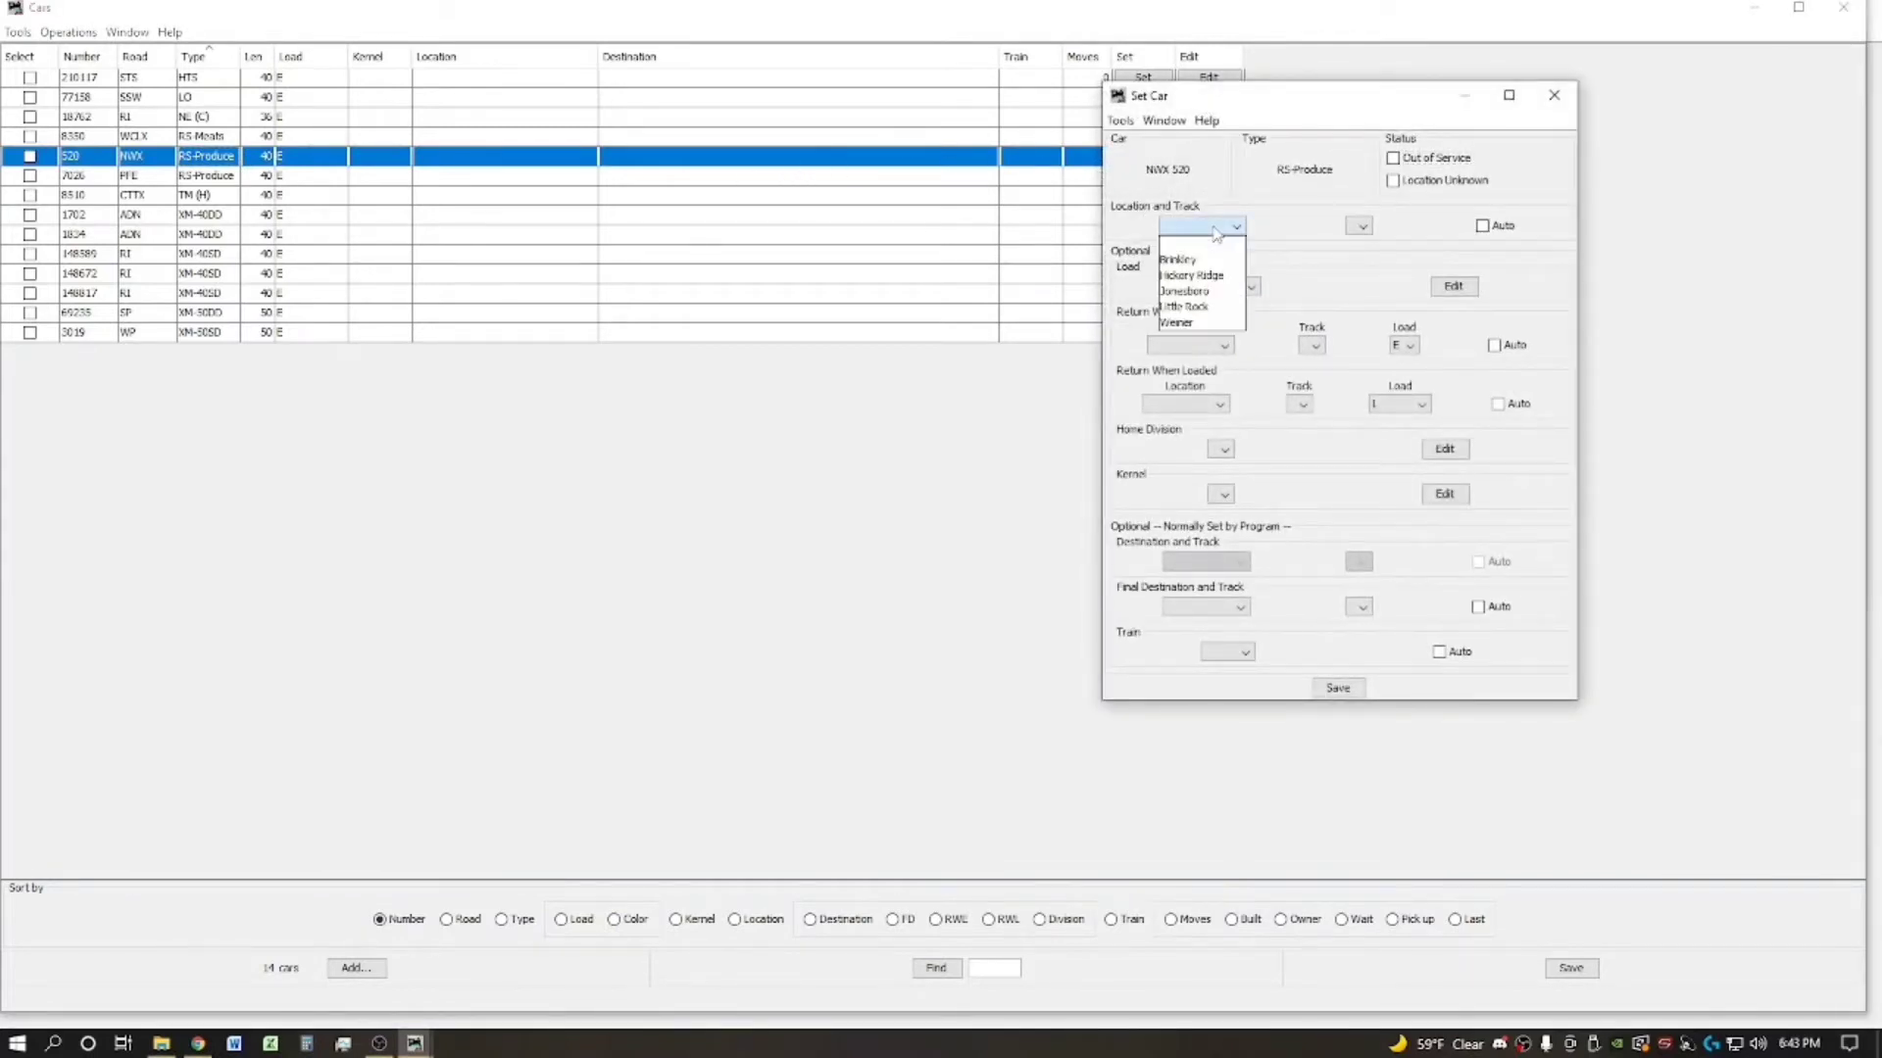
click(1198, 308)
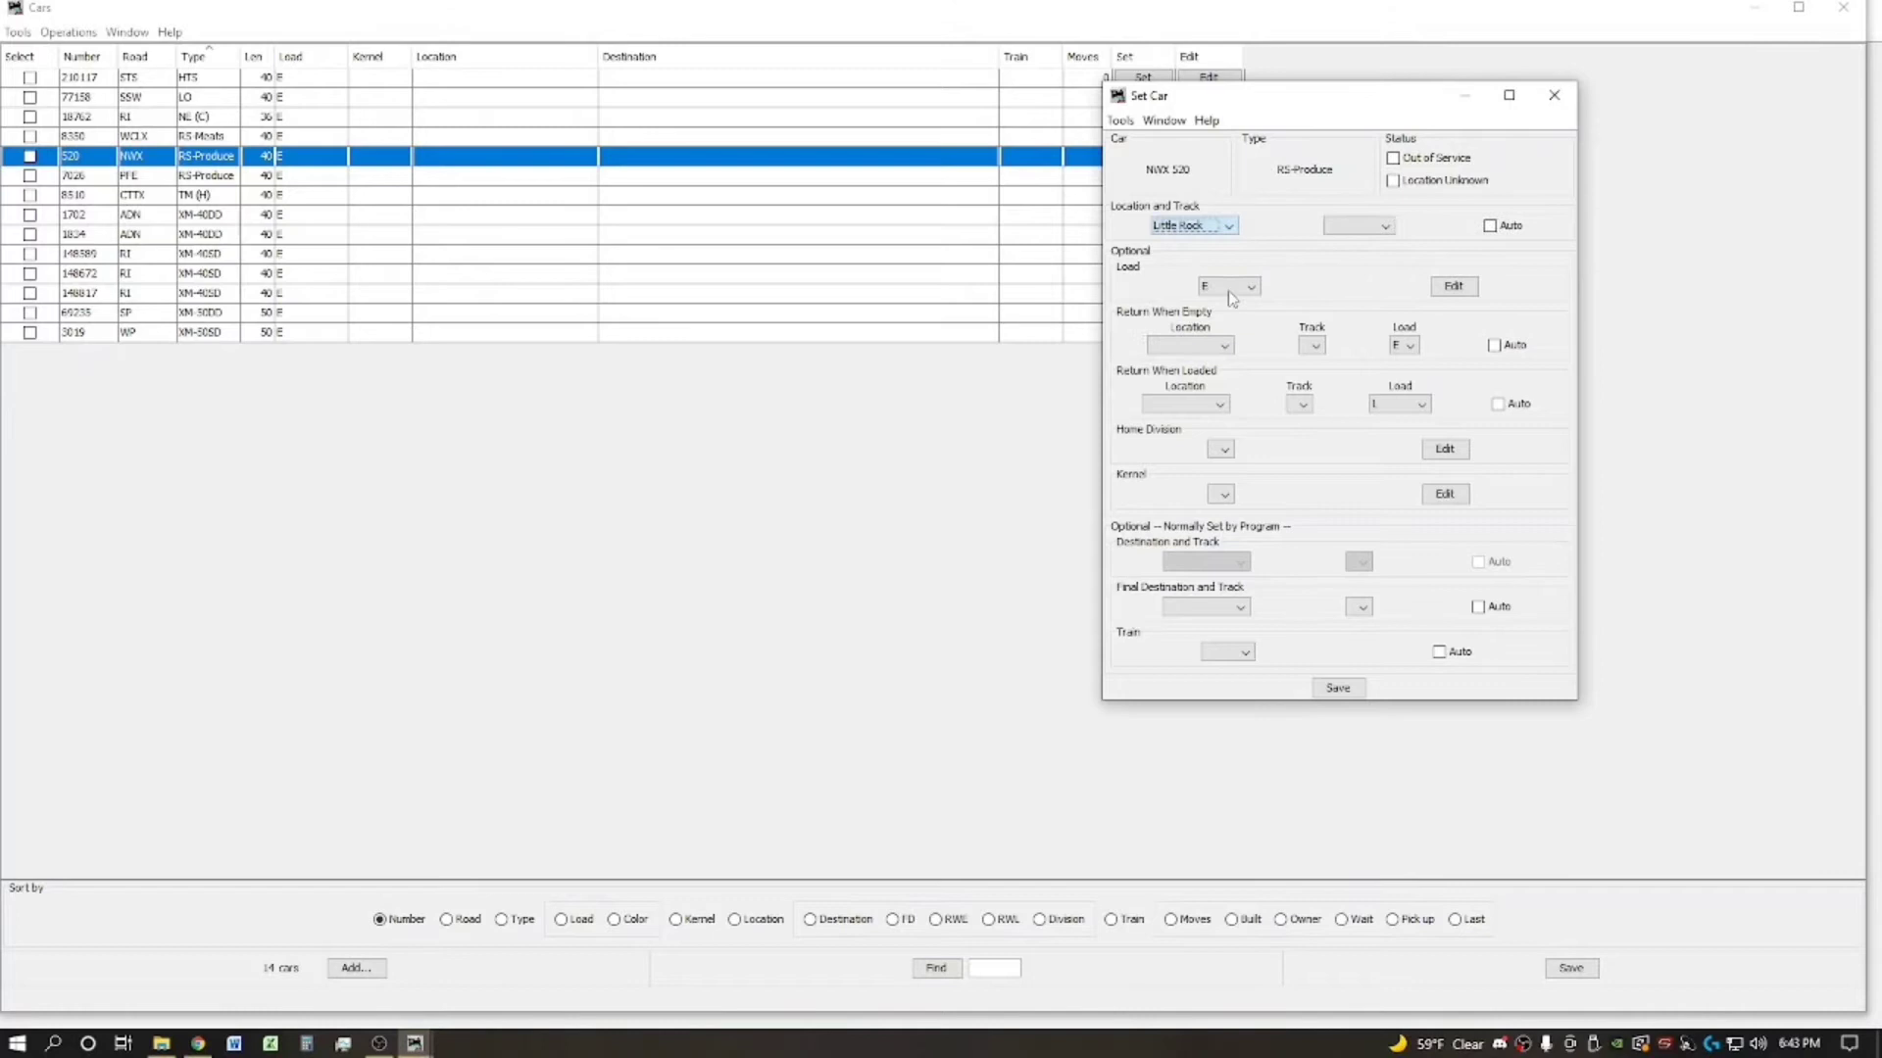
click(1354, 228)
click(1348, 261)
click(1211, 349)
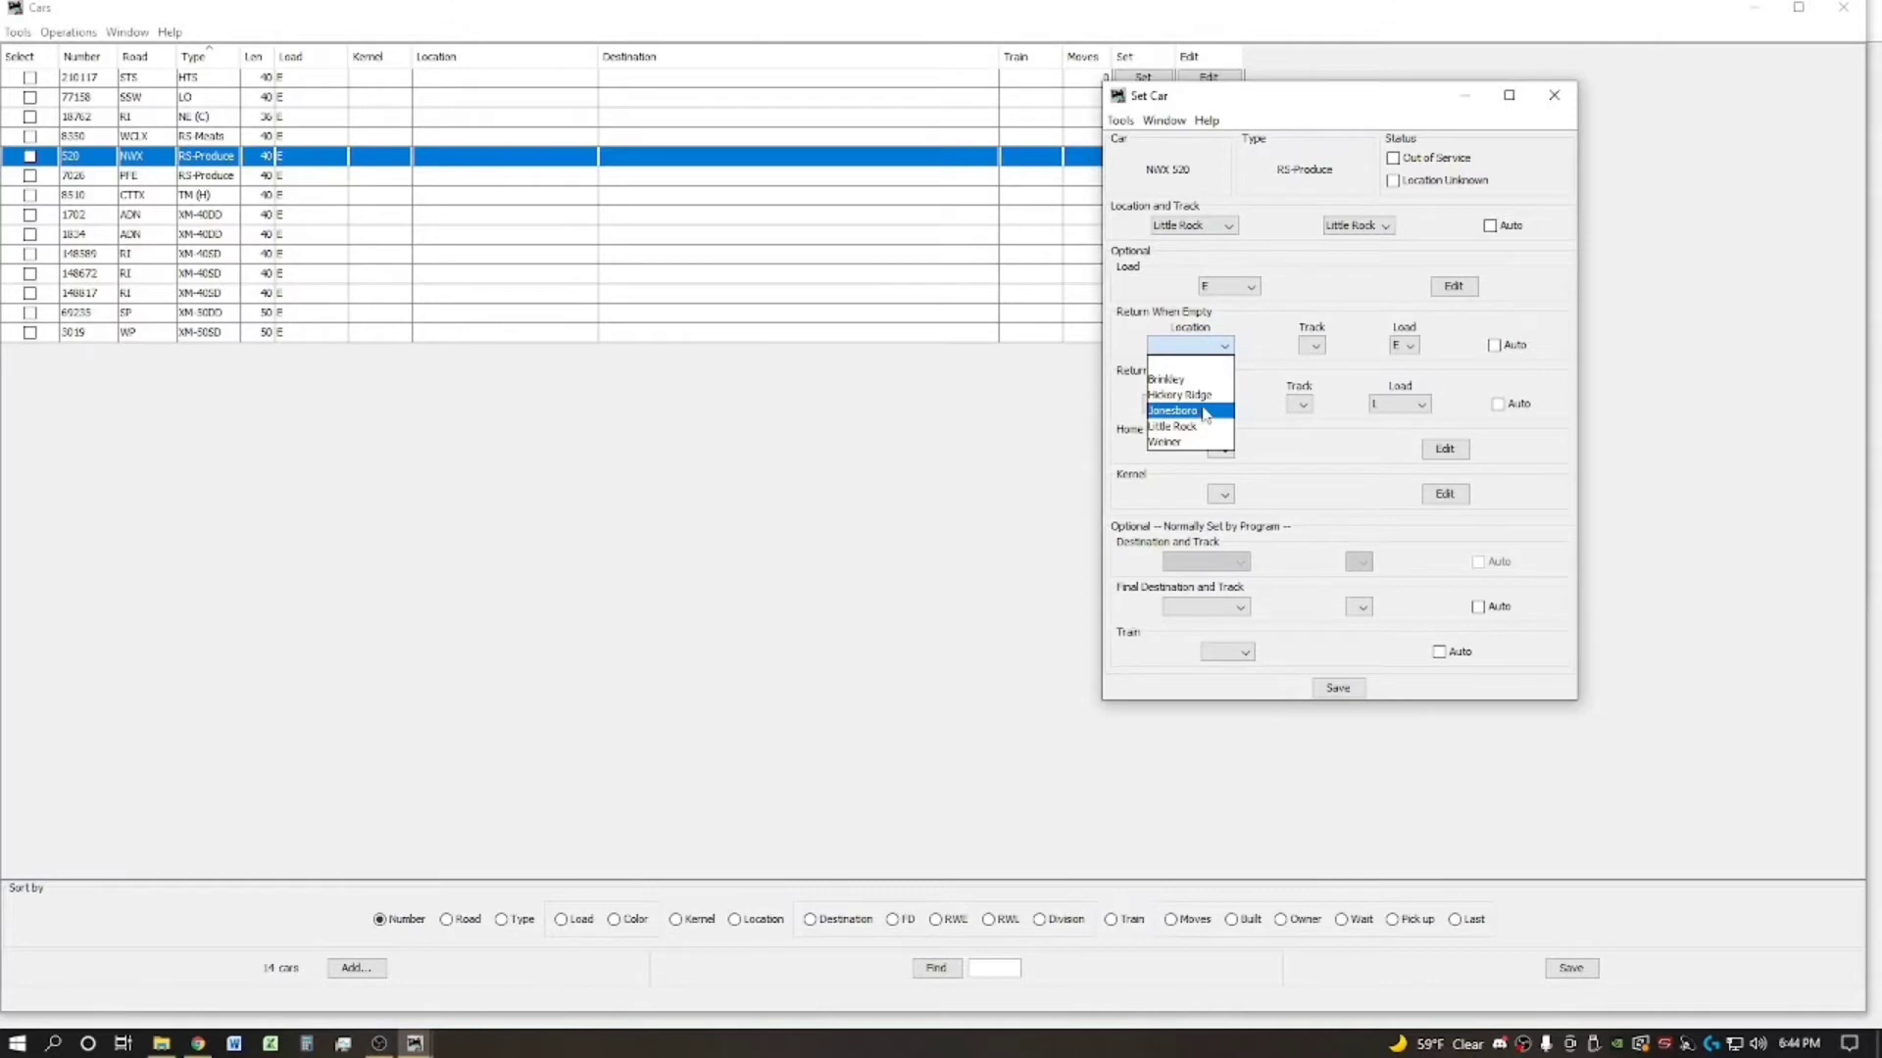
click(1191, 427)
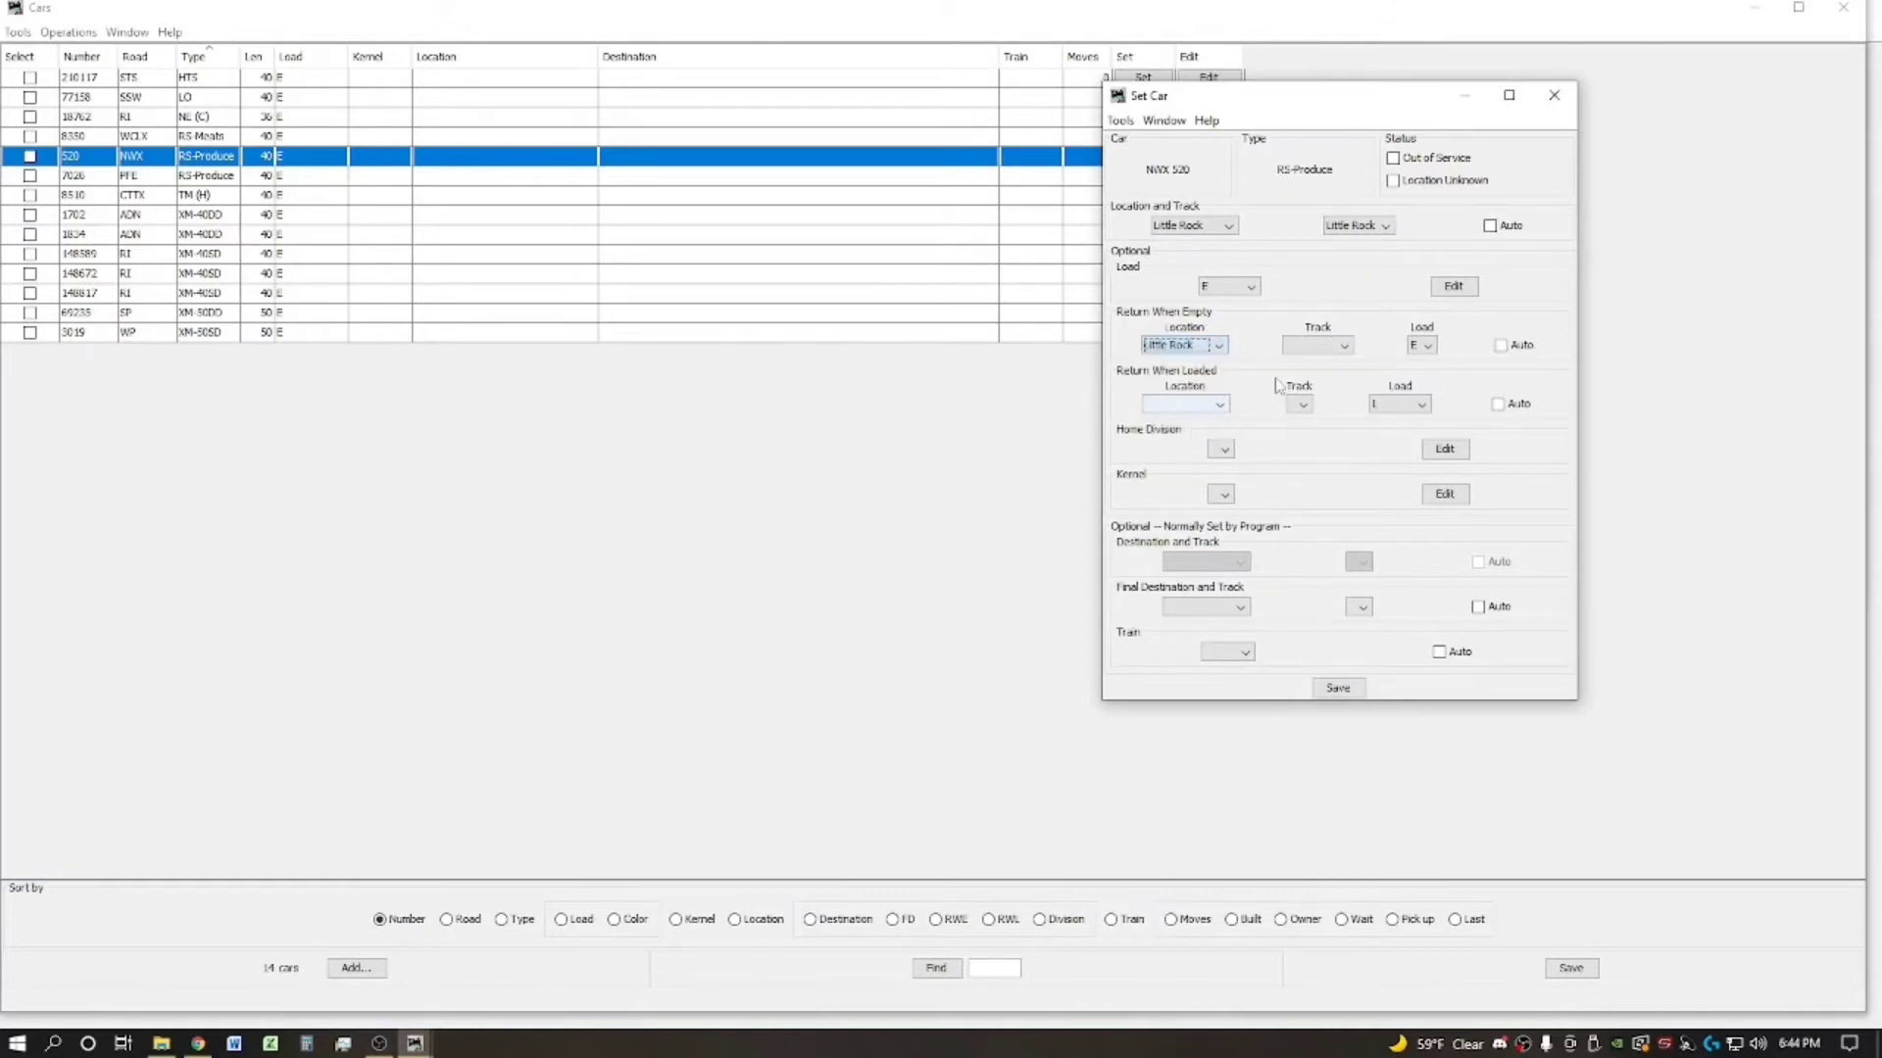
click(1340, 348)
click(1327, 384)
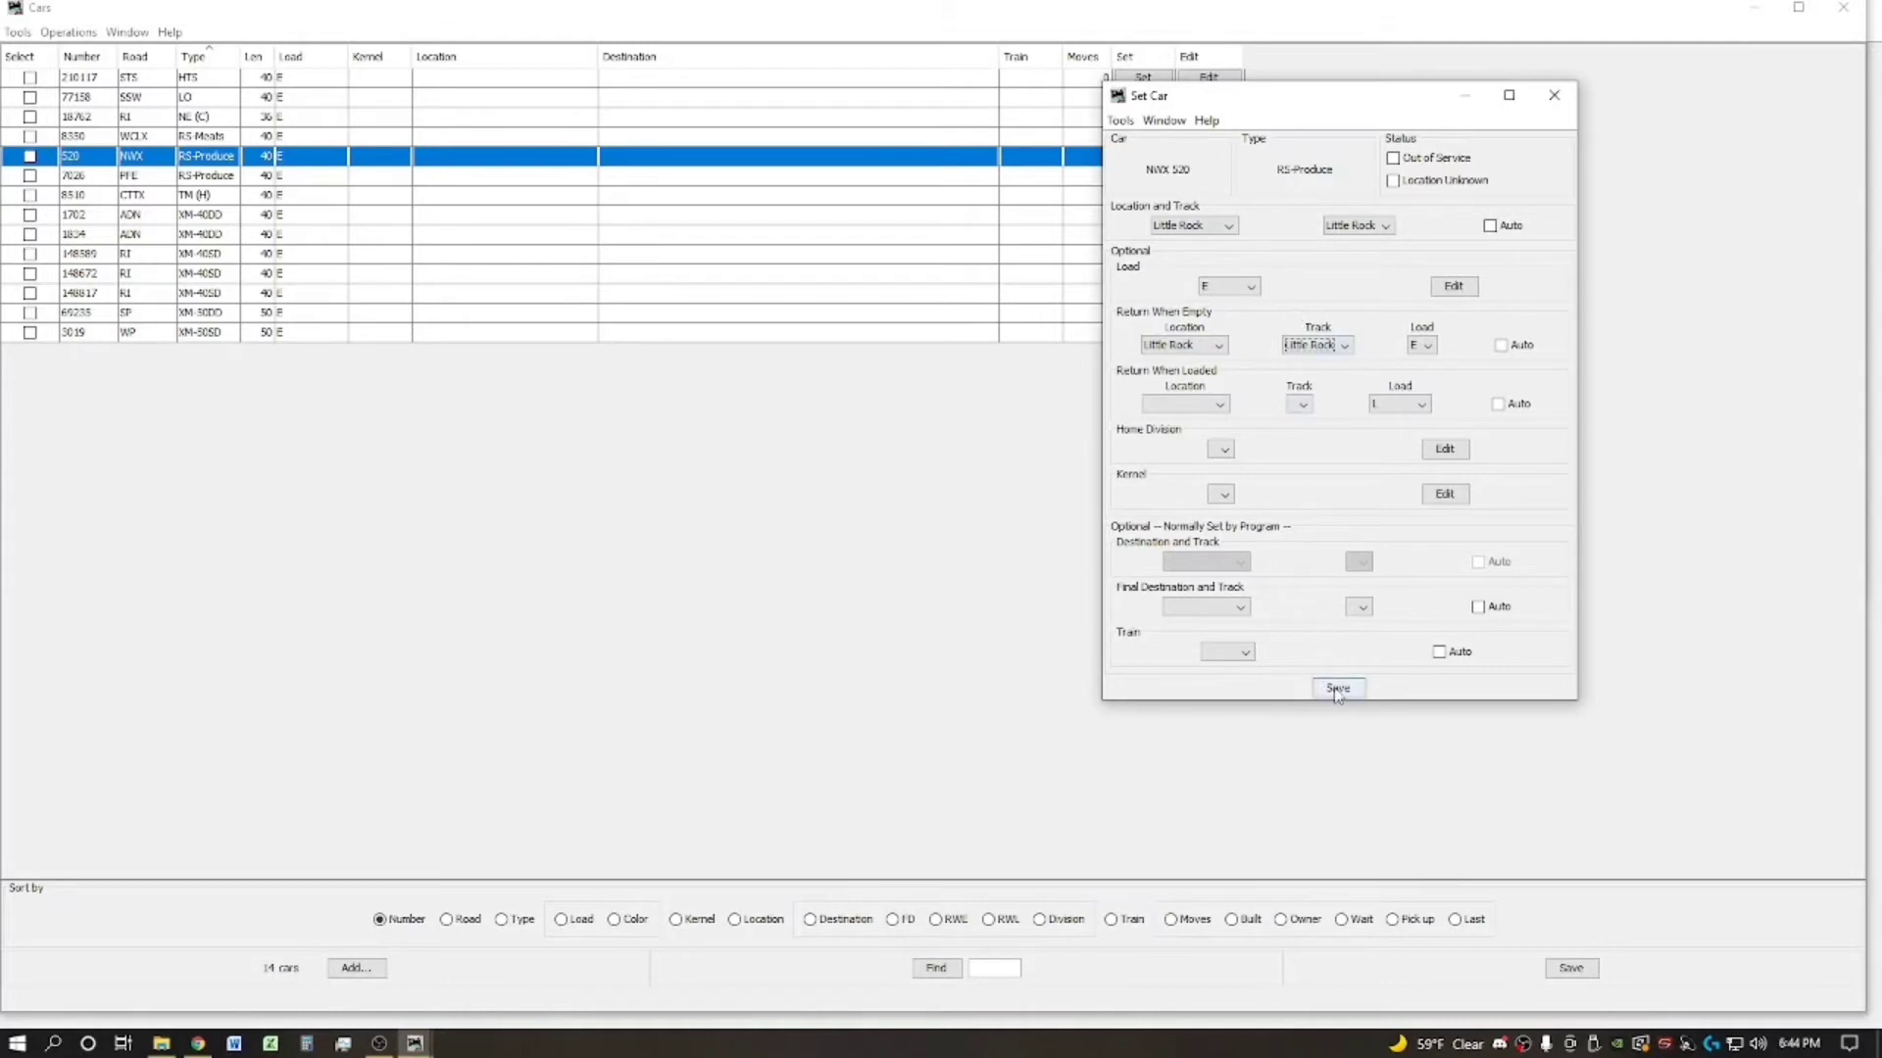
click(1336, 689)
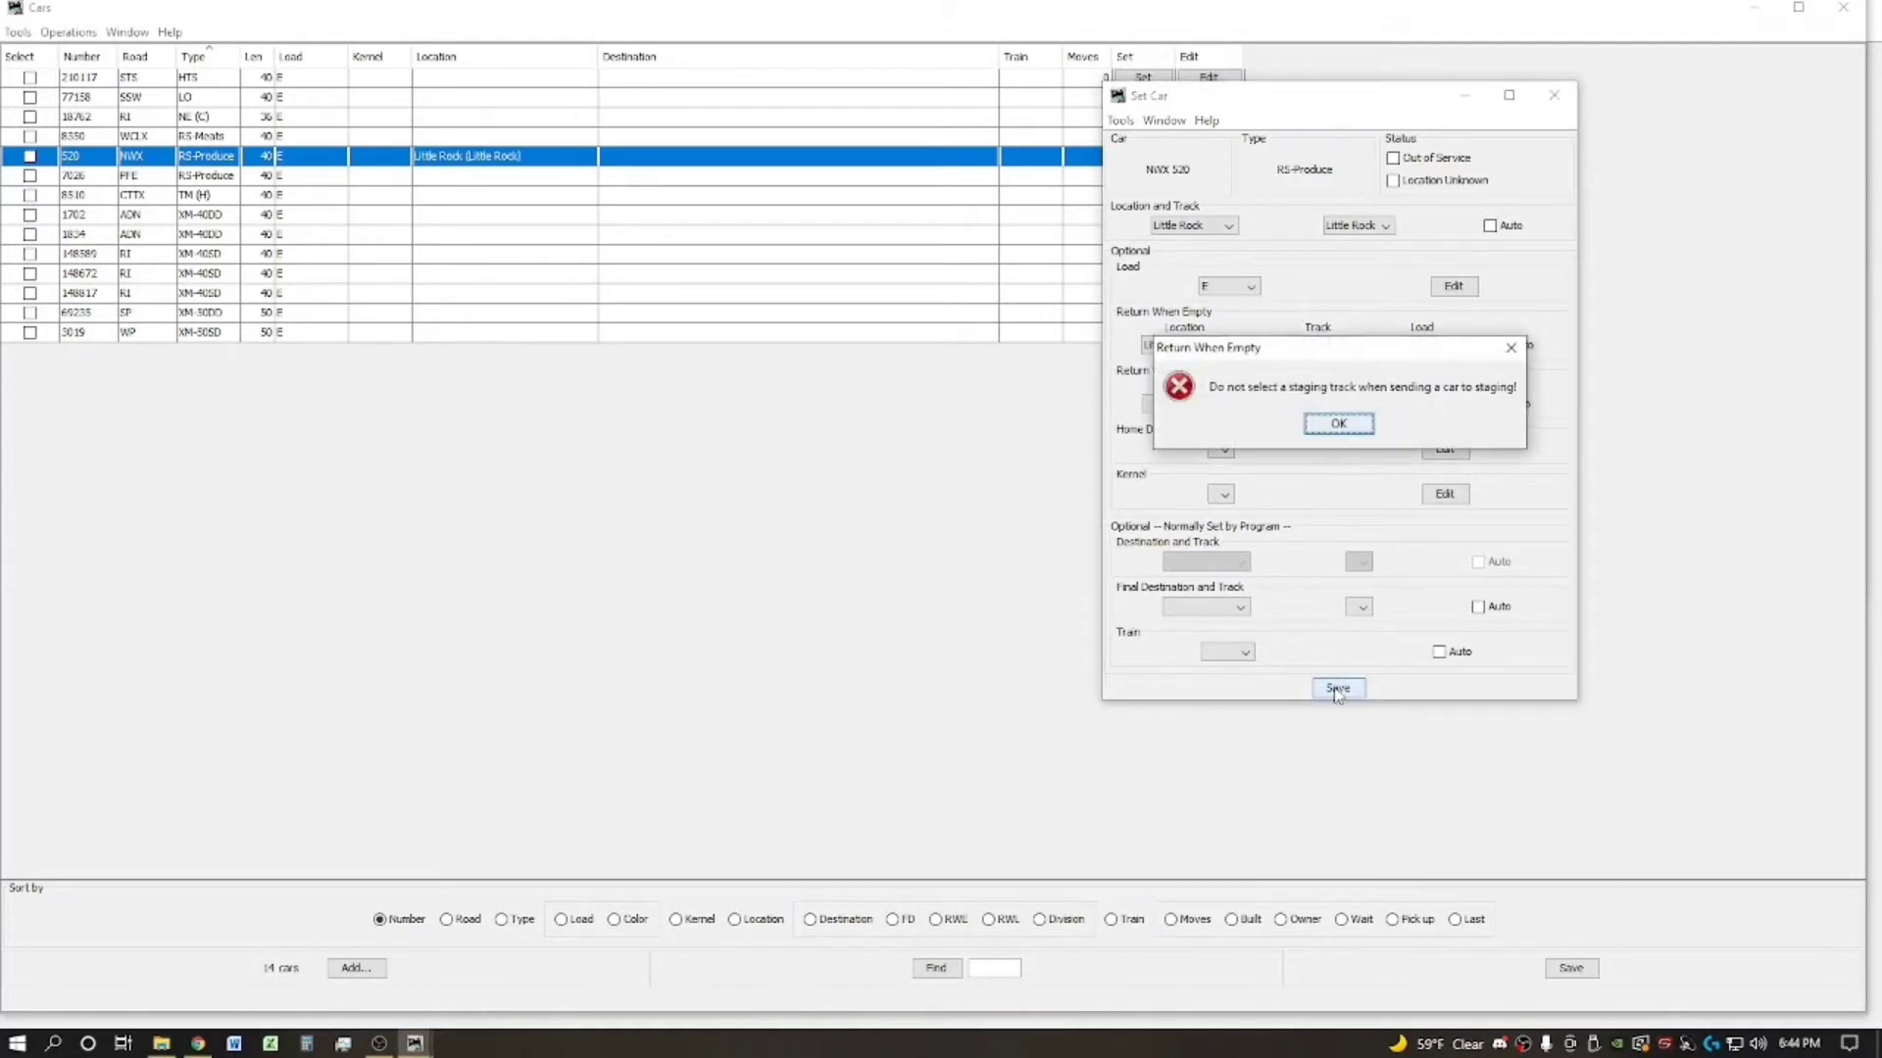
Step: Clear the staging warning, reset NWX 520's empty return to Little Rock/Little Rock, save, and dismiss the warning
click(1335, 427)
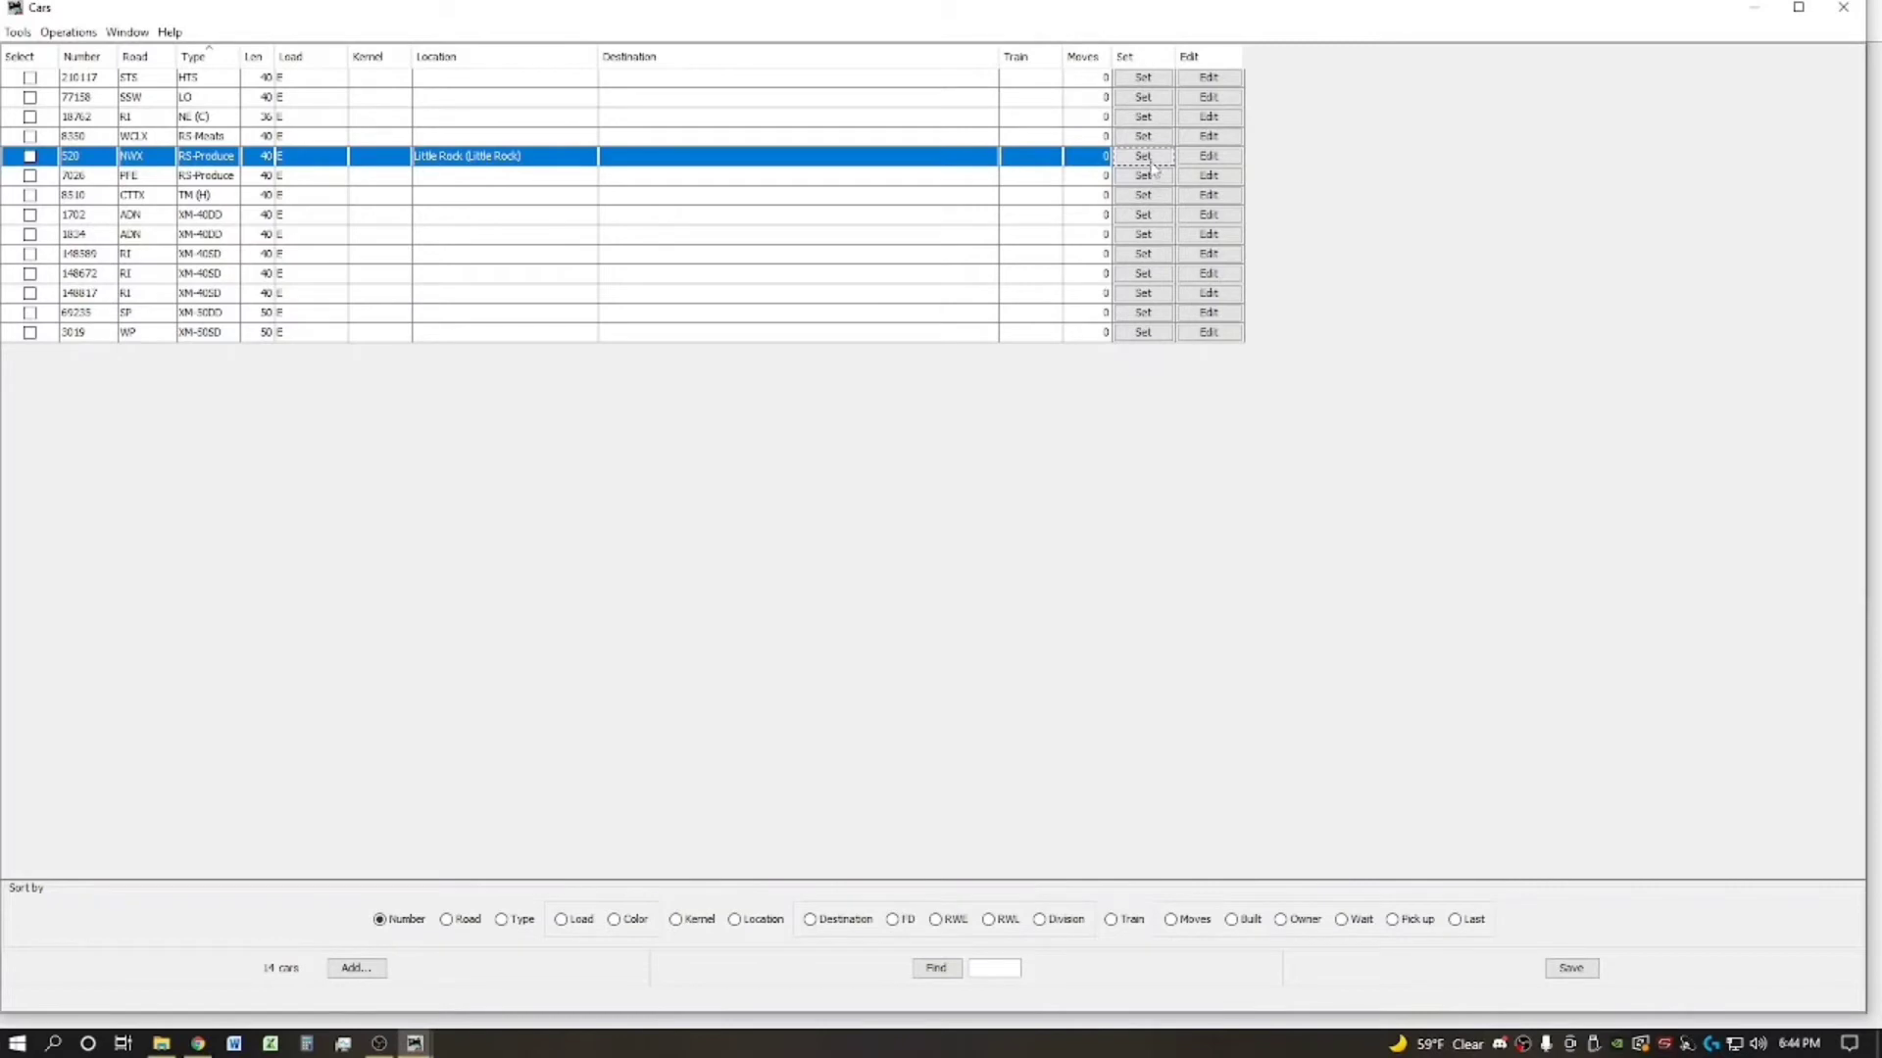
click(1151, 161)
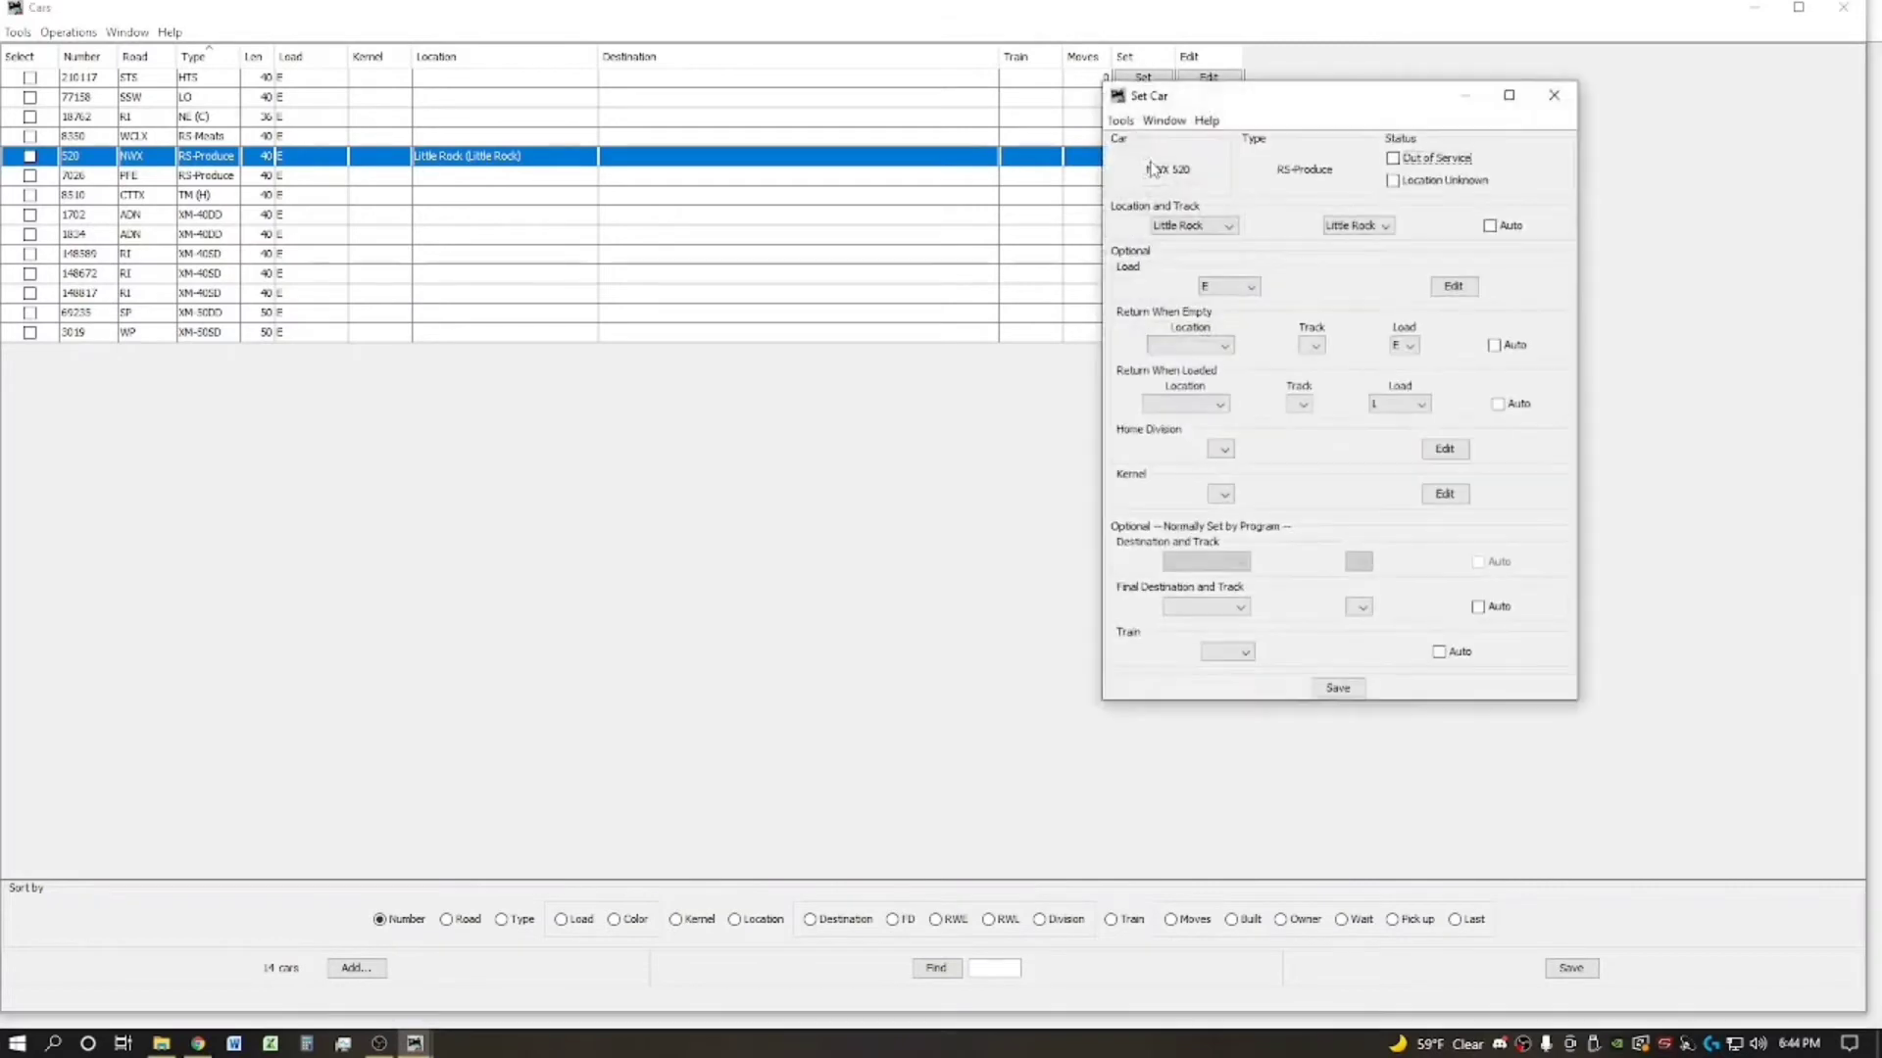
click(1211, 344)
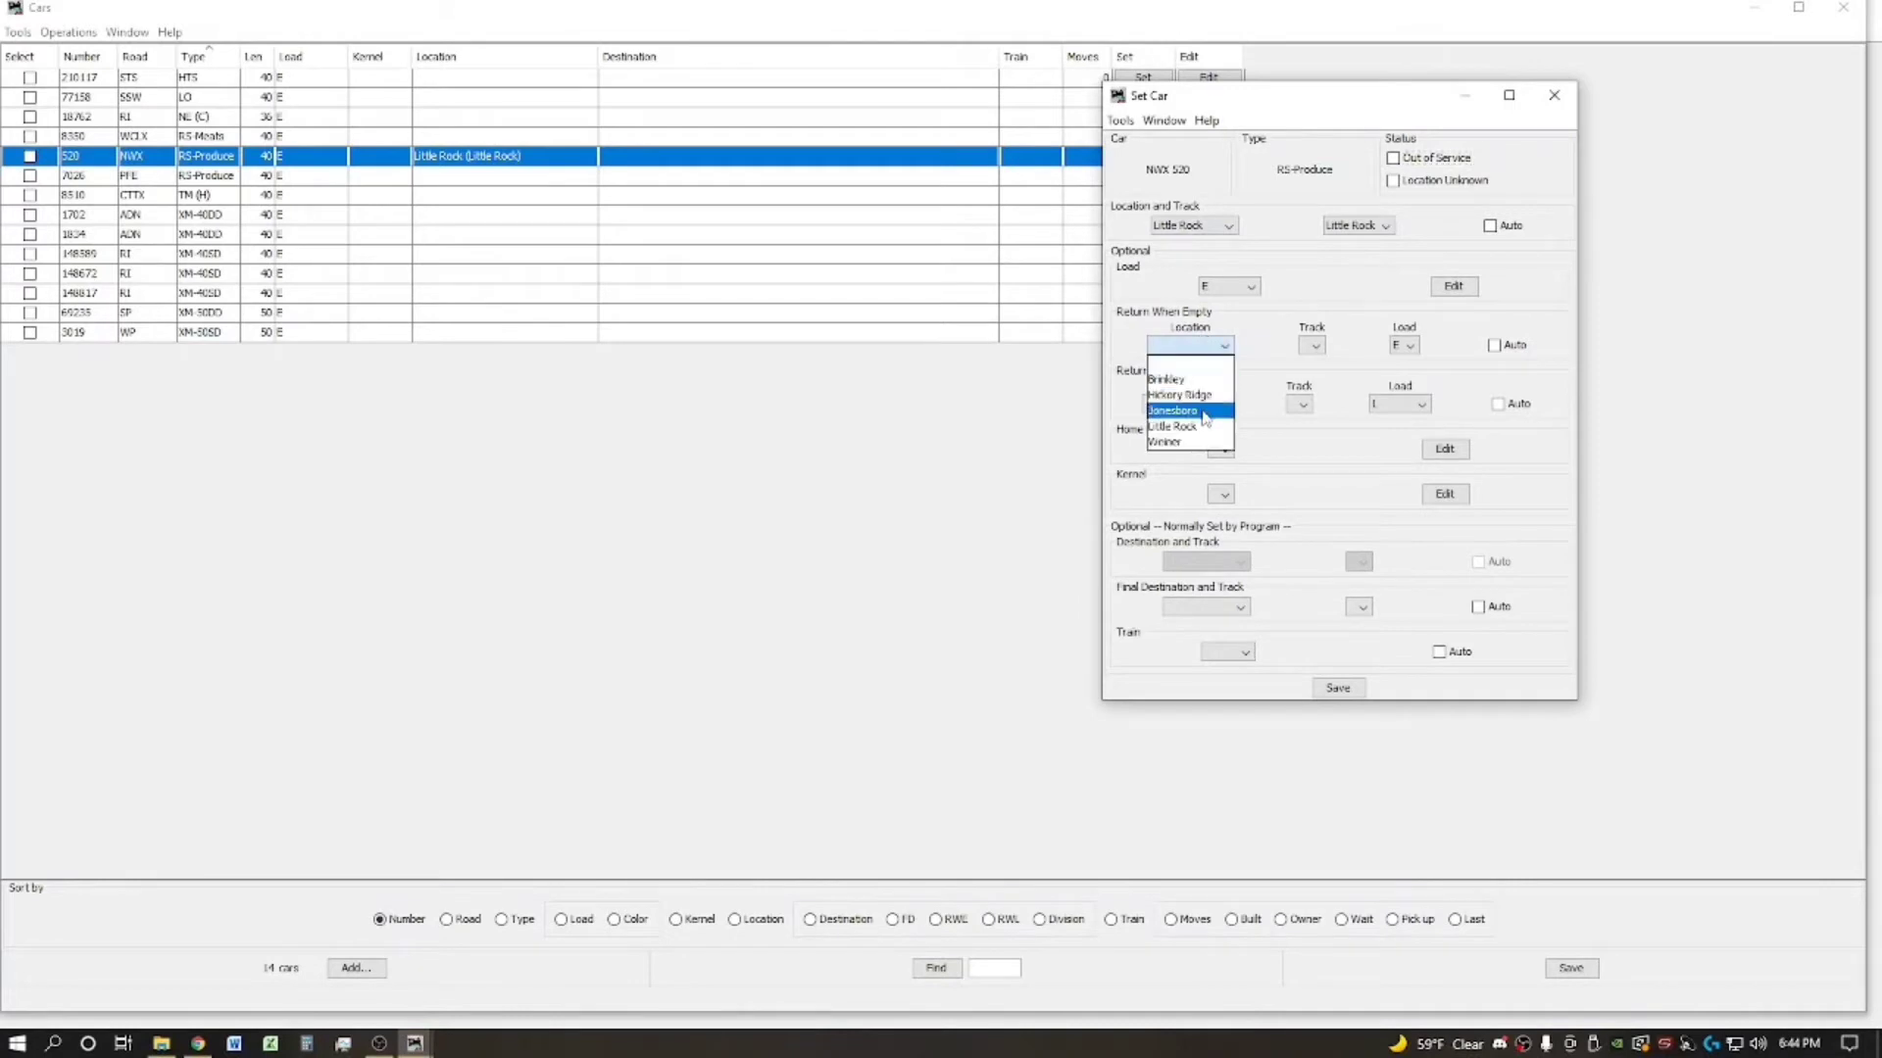
click(1264, 341)
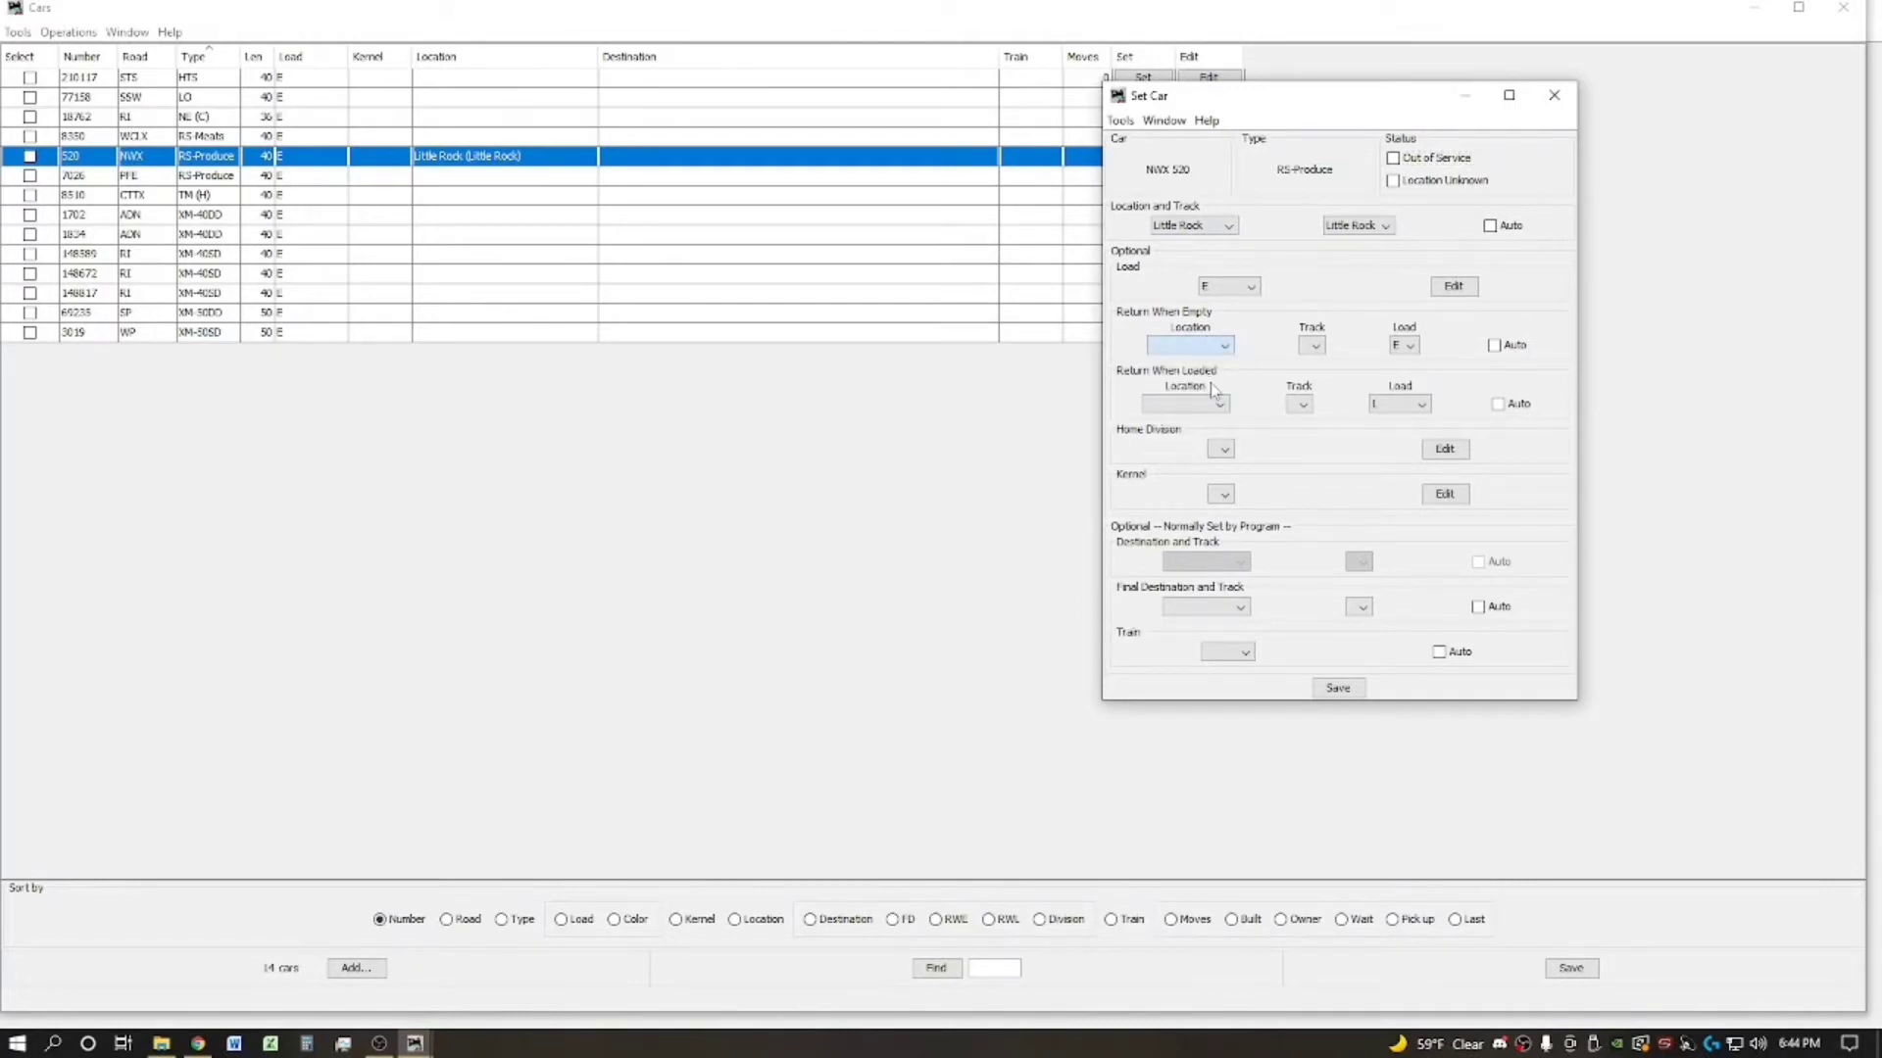
click(1211, 350)
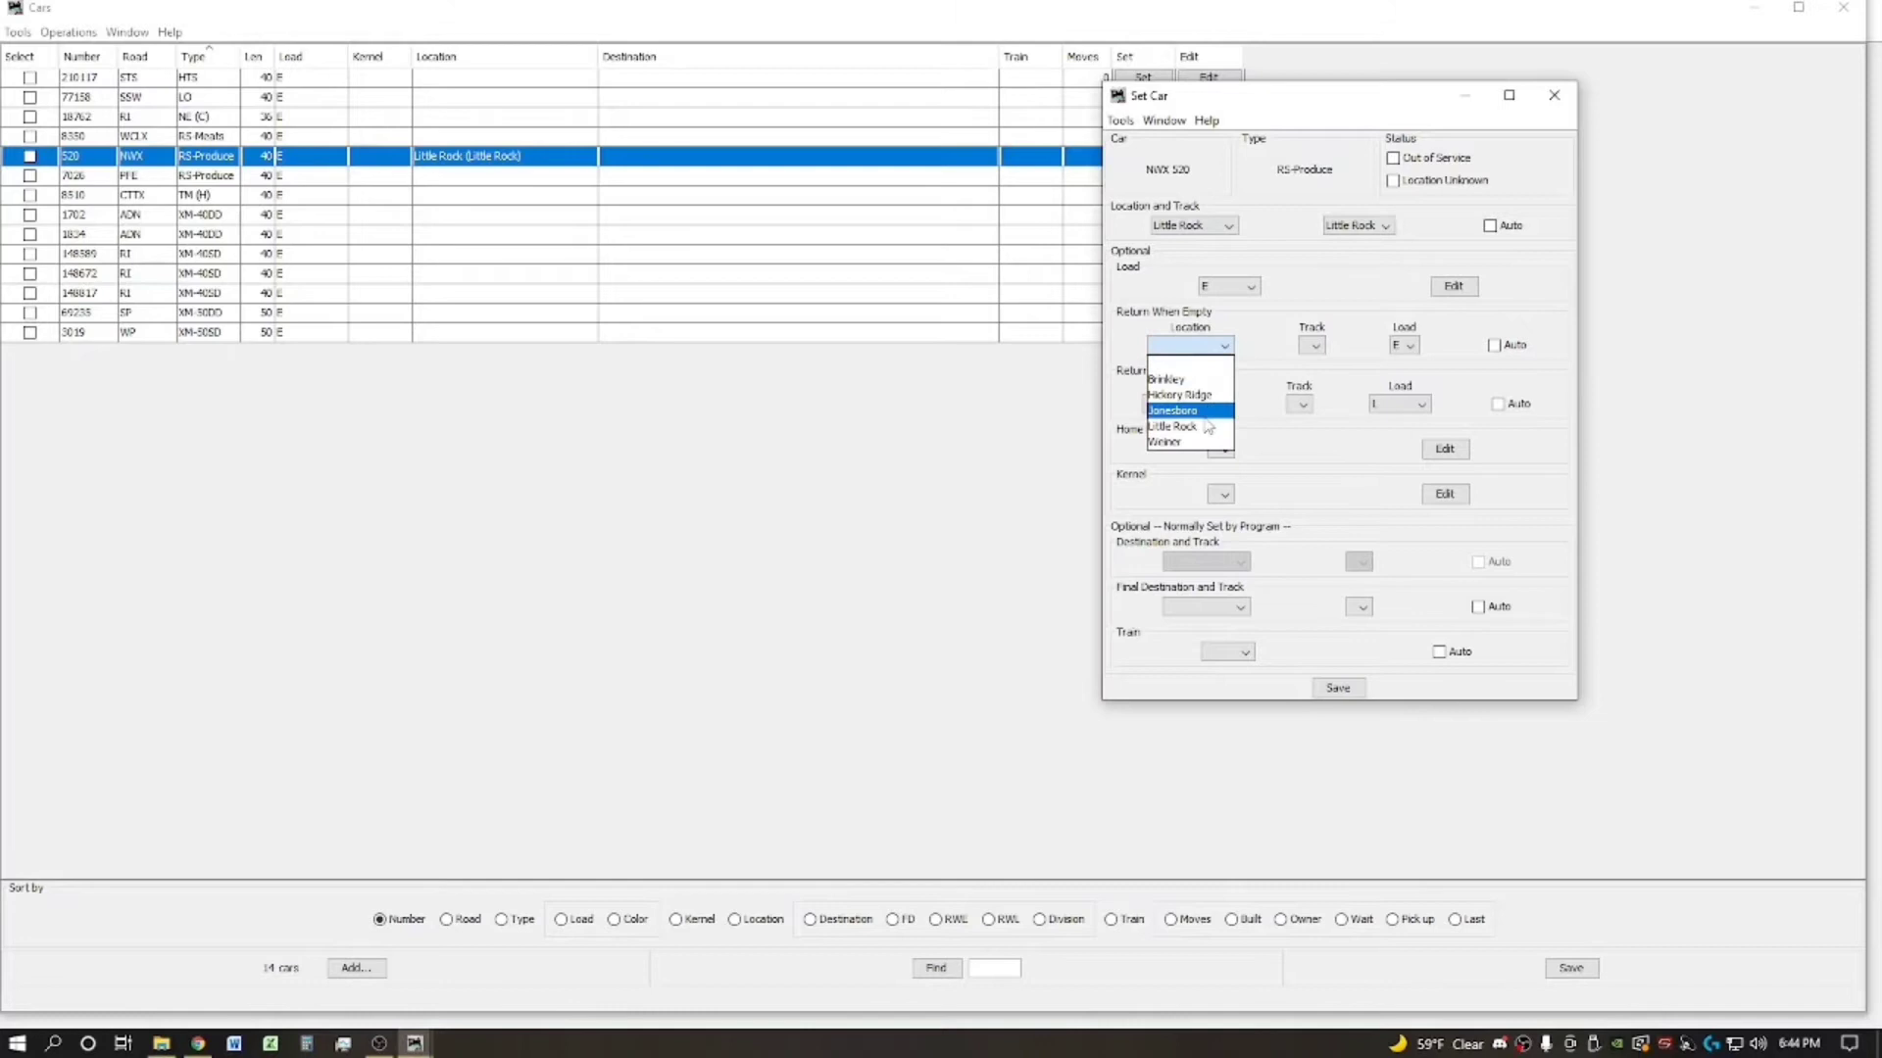
click(1176, 426)
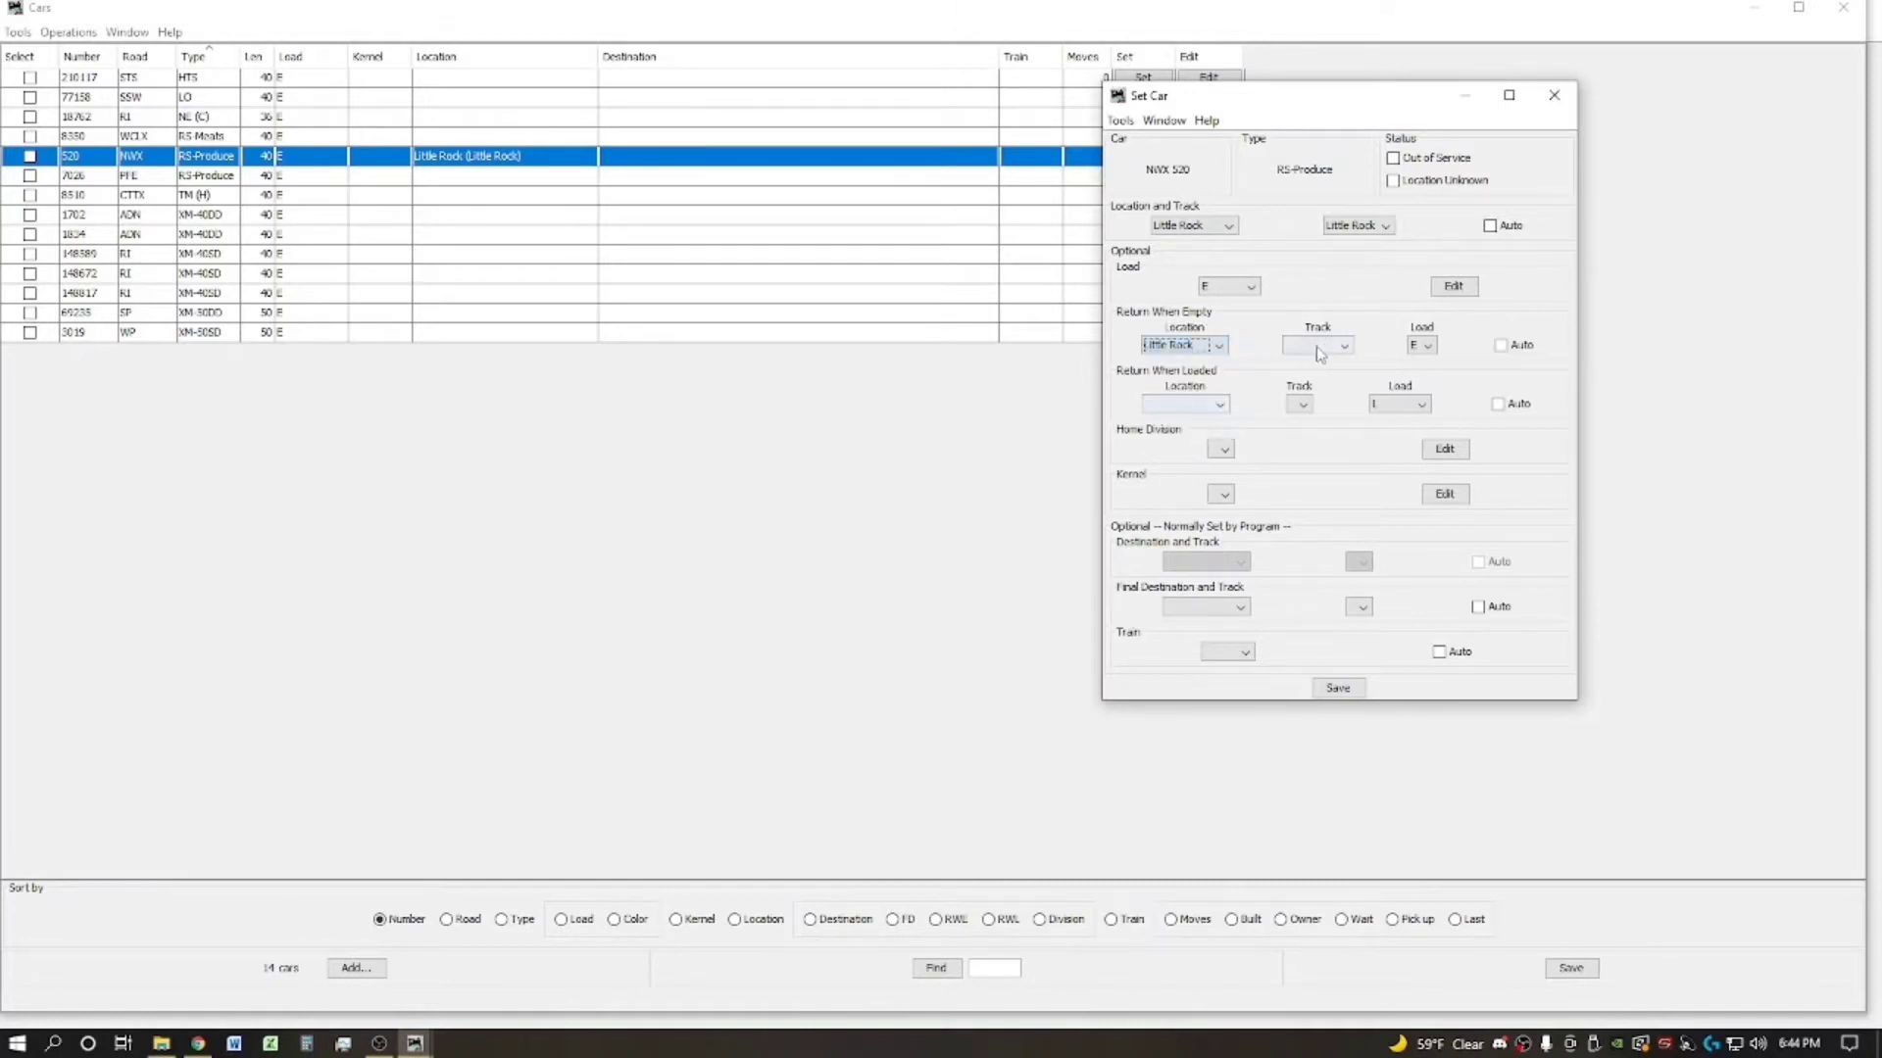
click(1335, 345)
click(1313, 381)
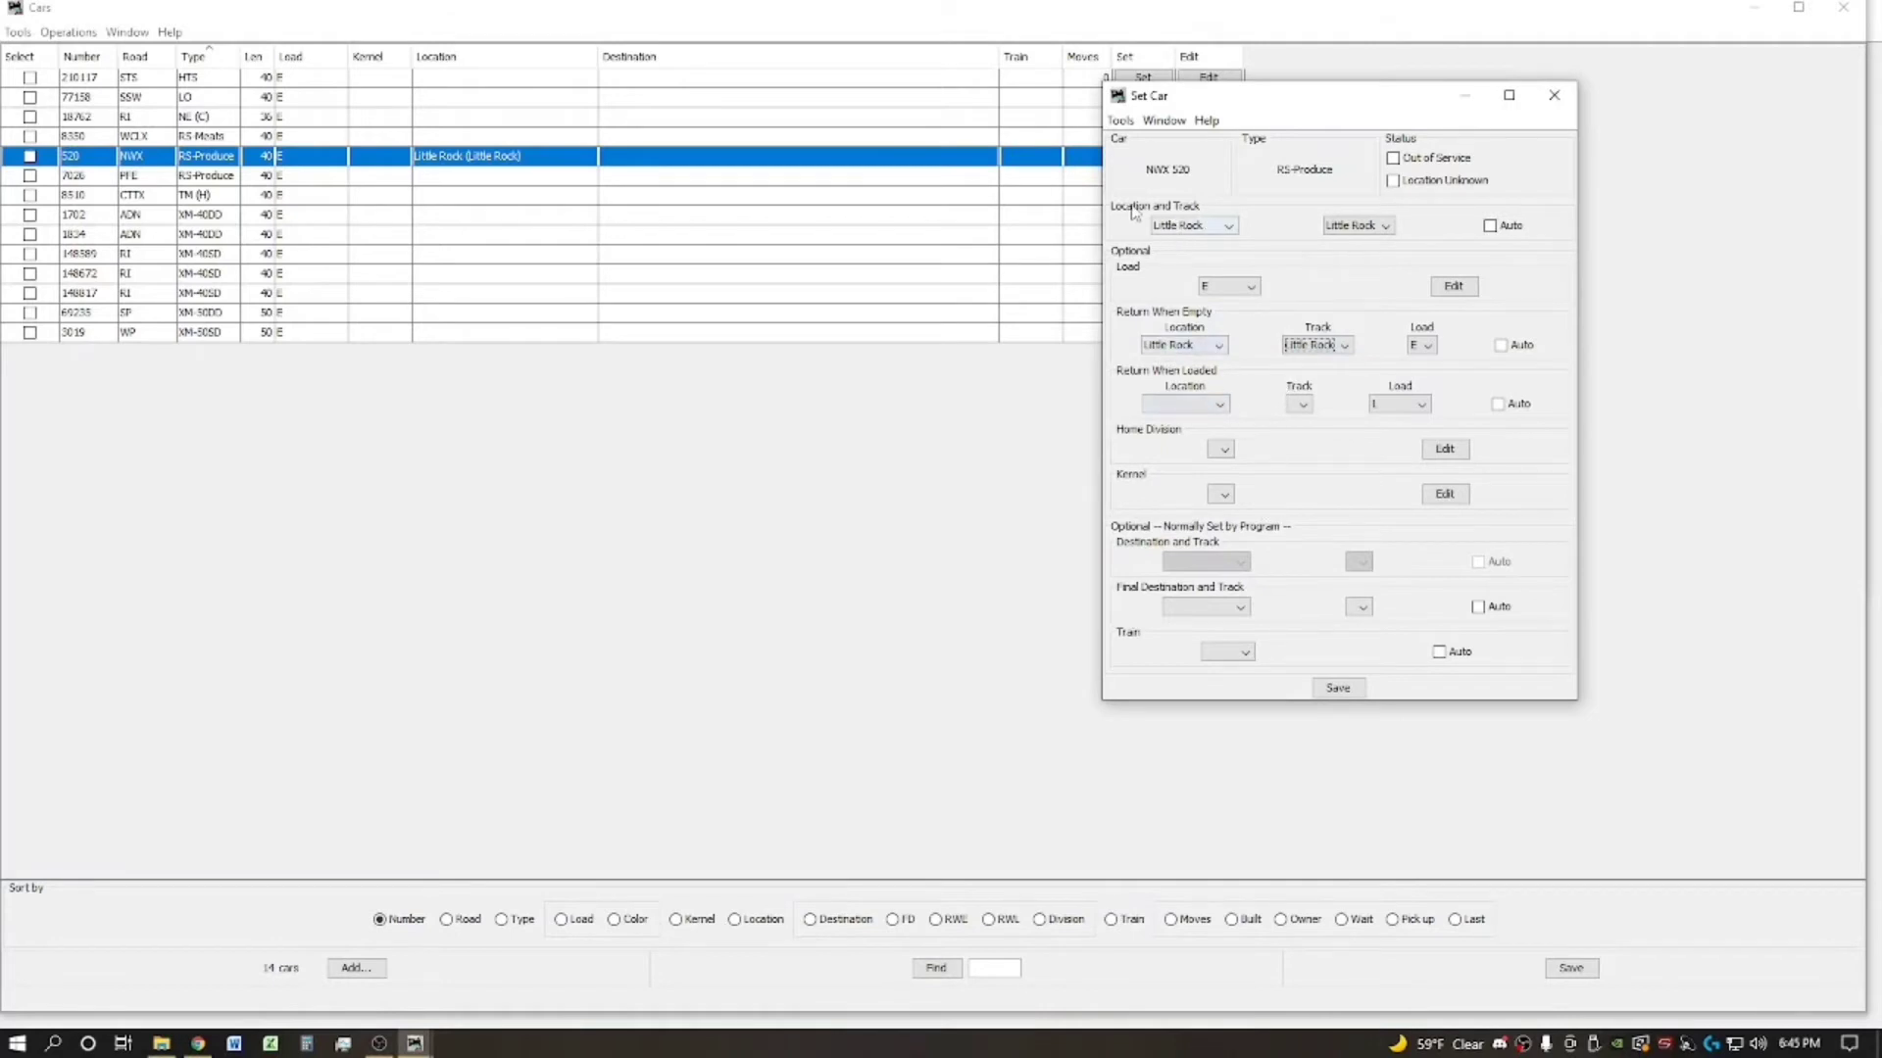
click(1339, 688)
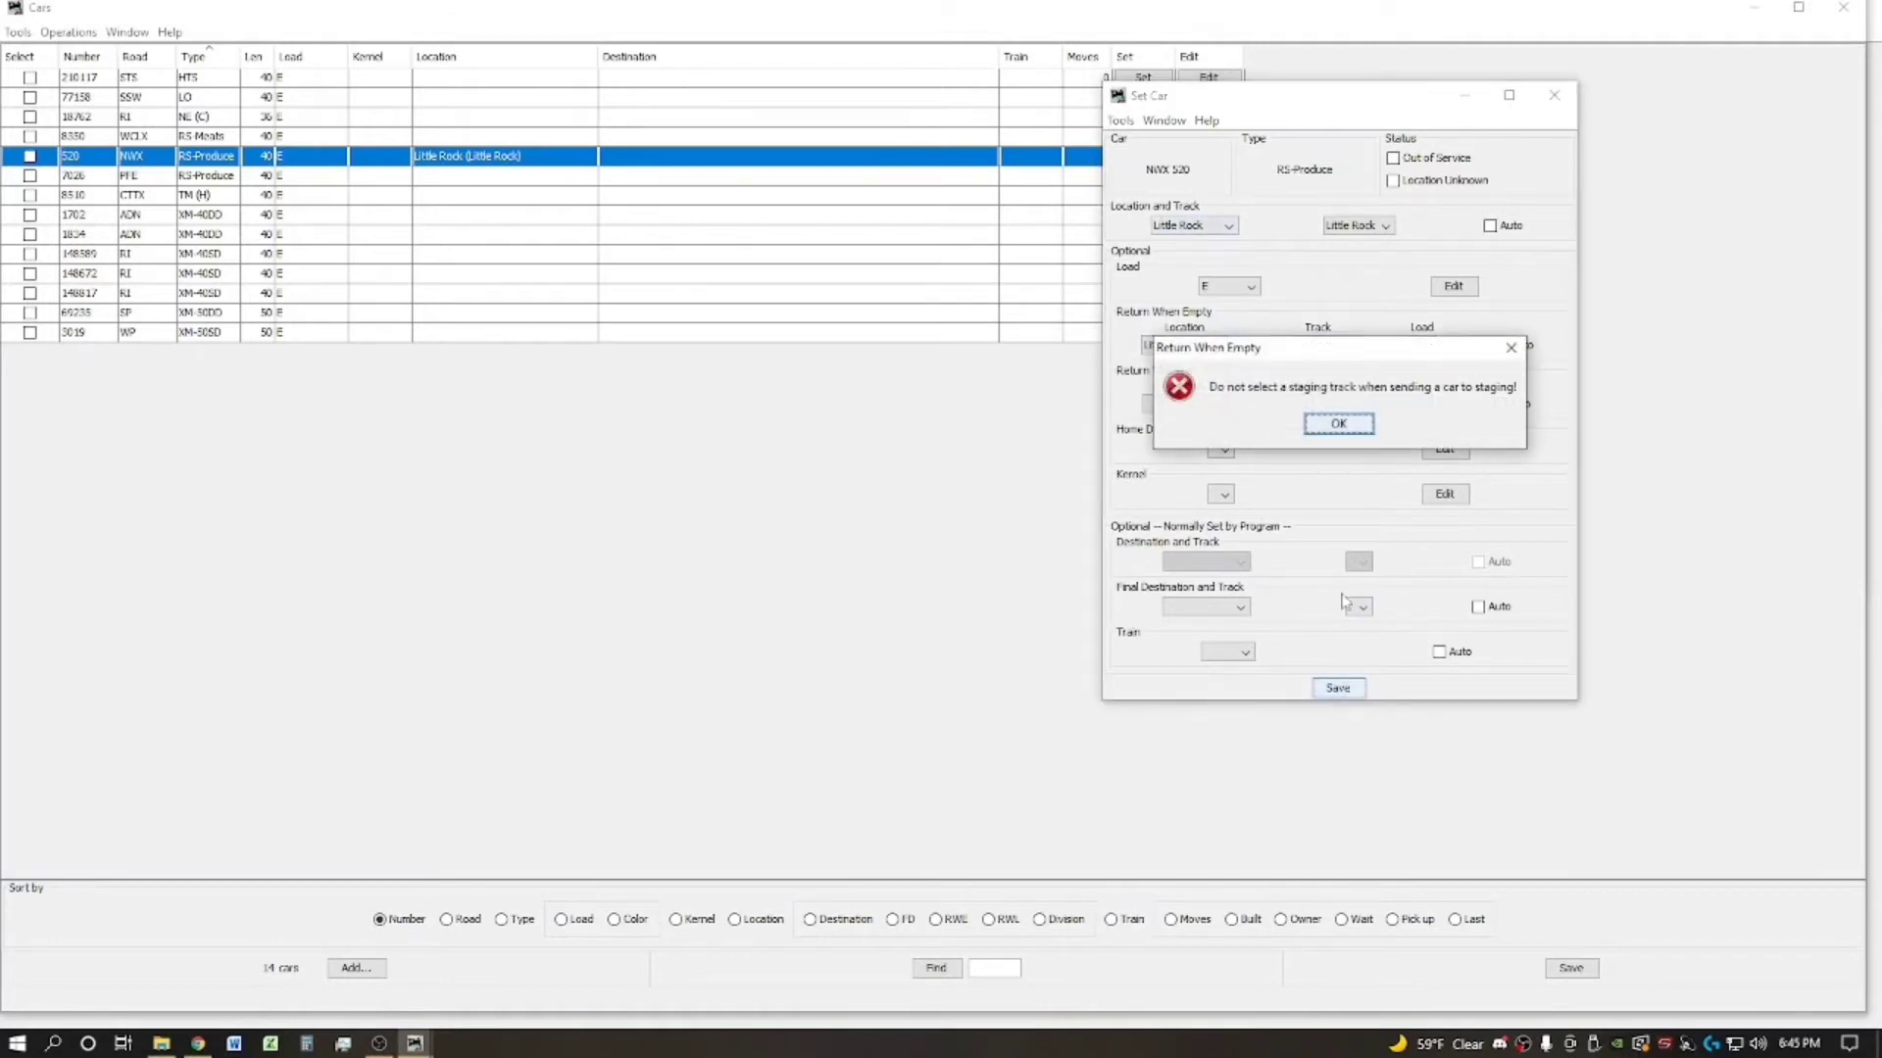
click(1338, 425)
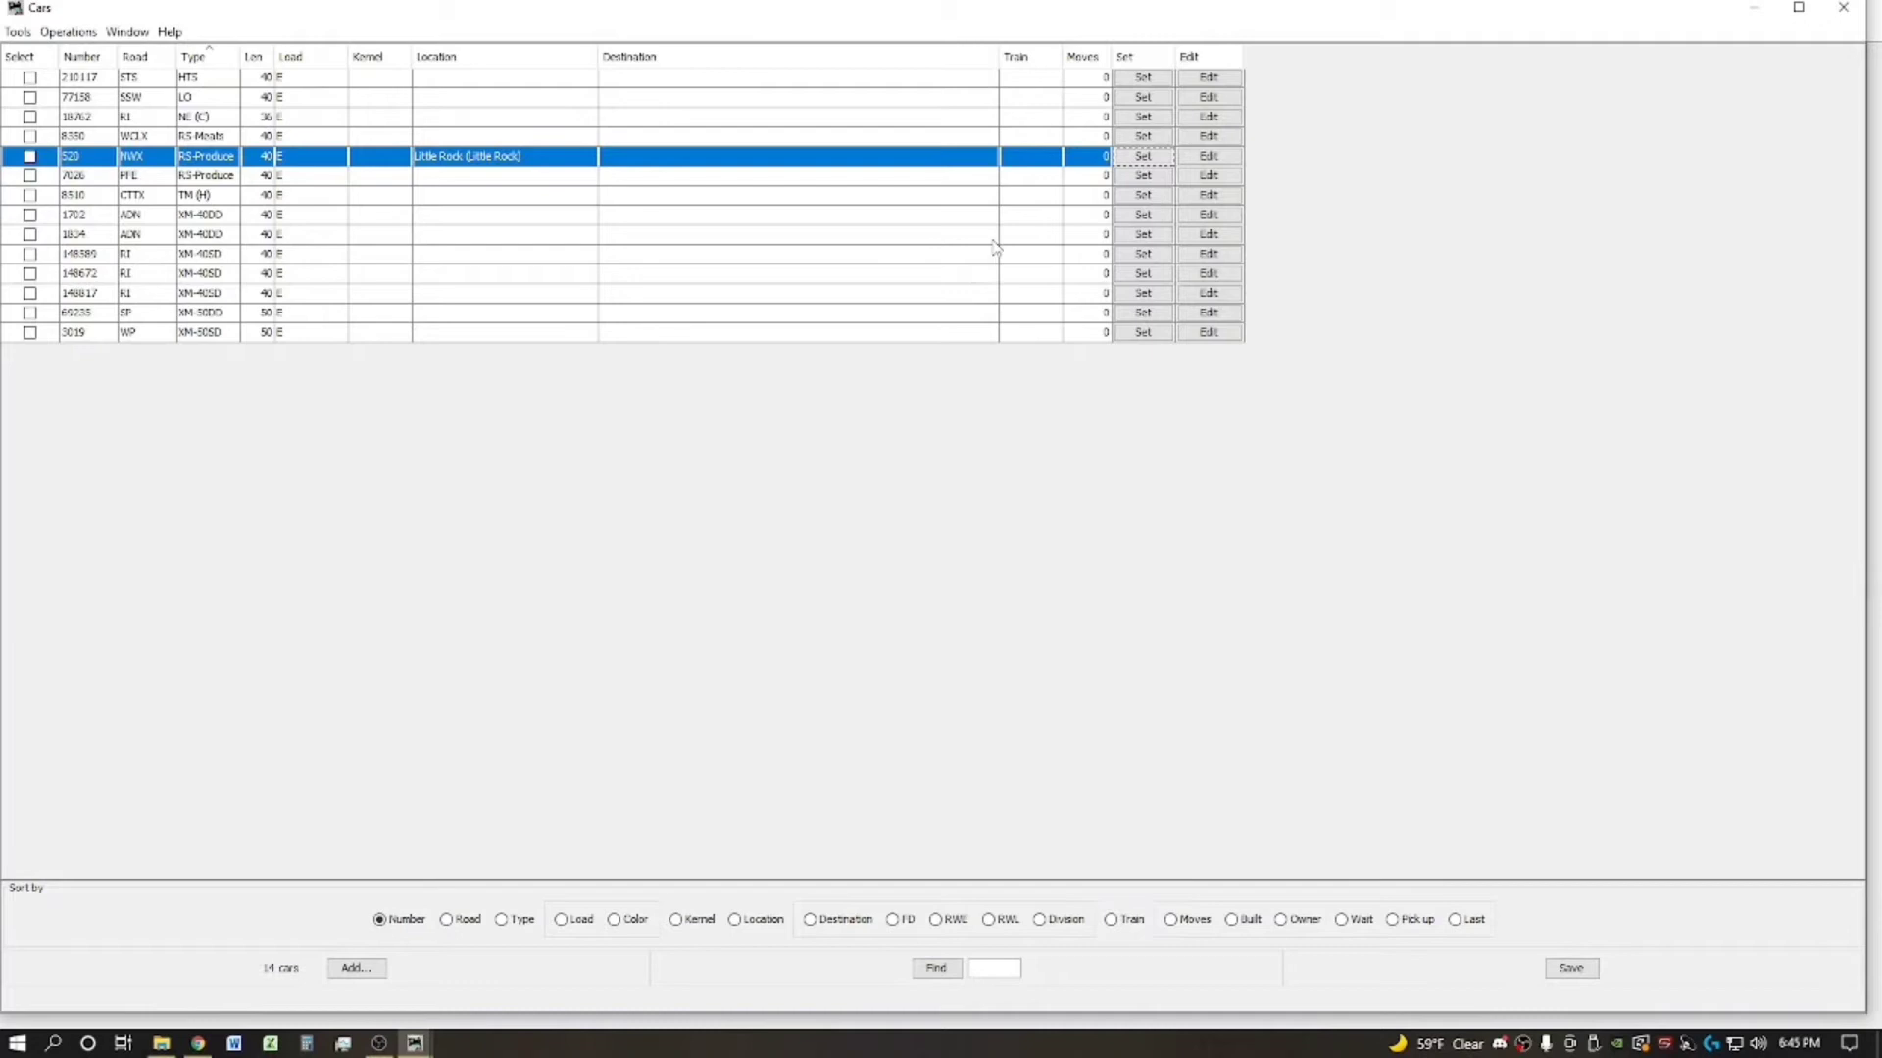
Step: Place car WCLX 8350 at location Little Rock on the Little Rock track
click(1130, 140)
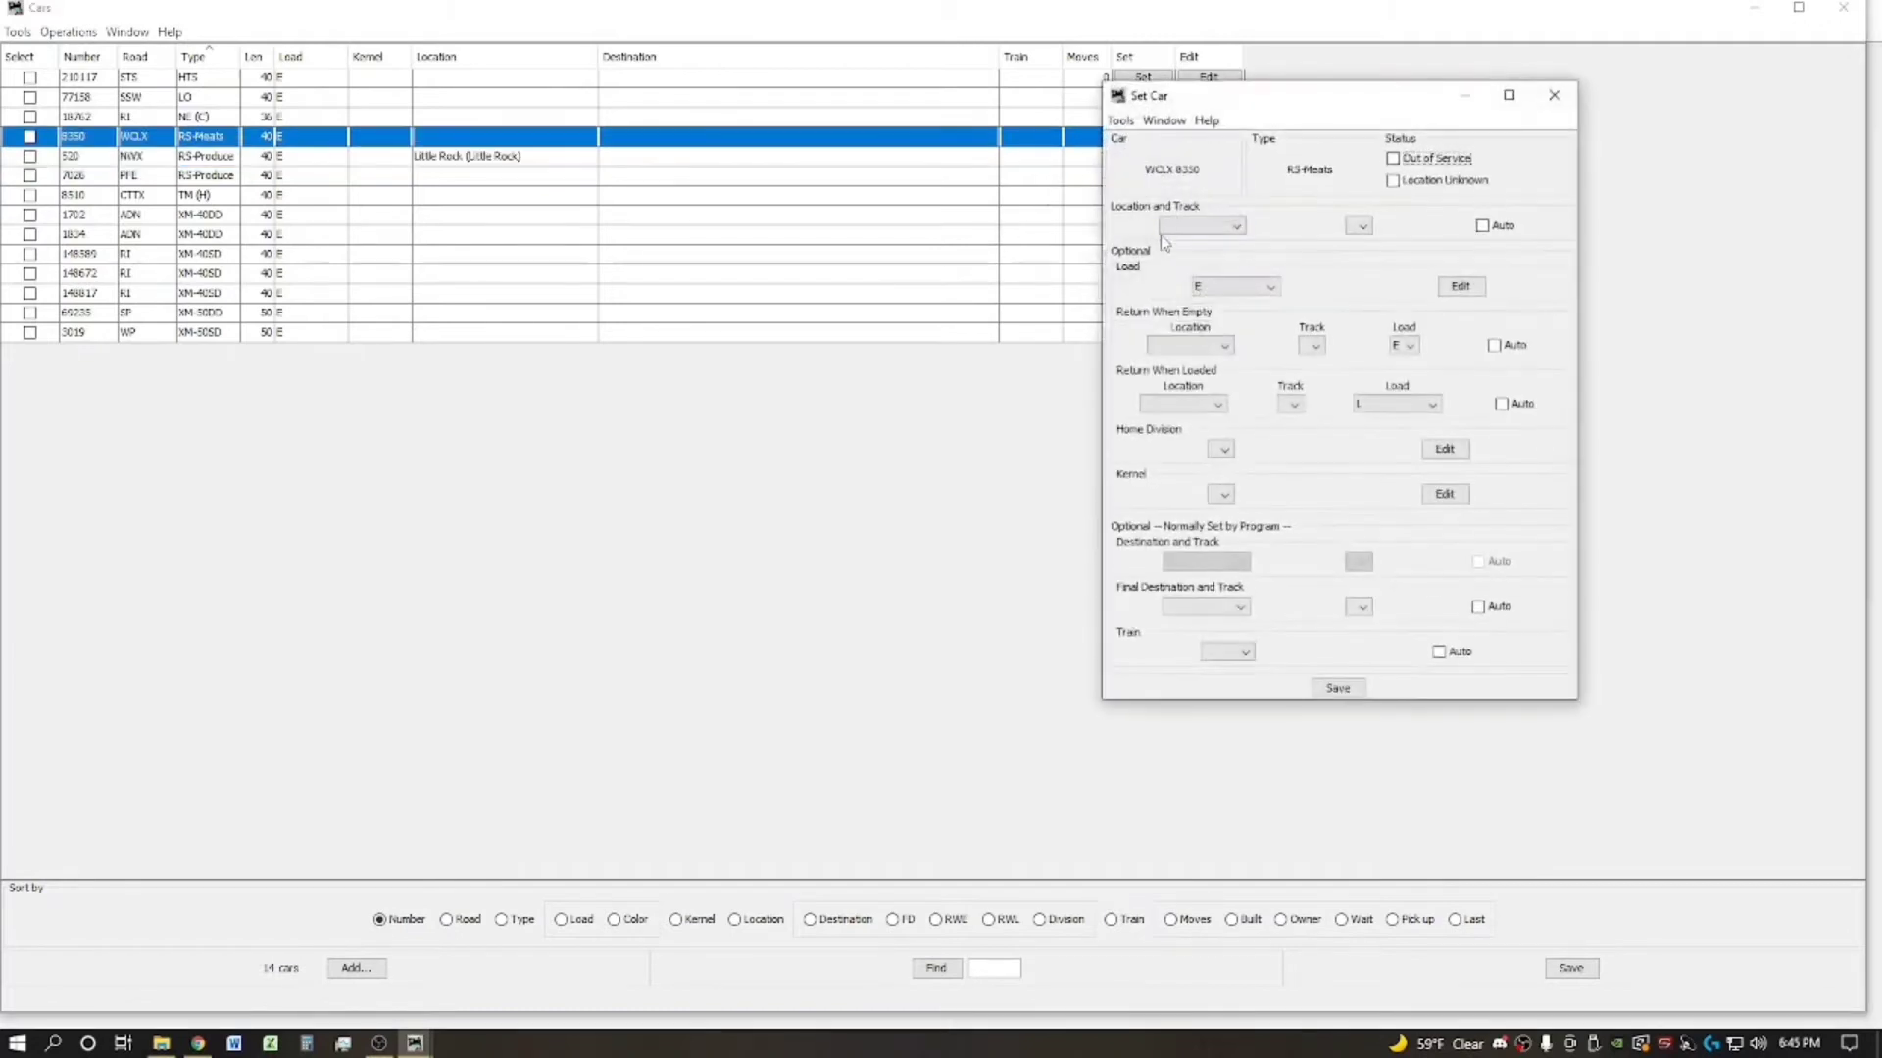
click(1204, 226)
click(1215, 306)
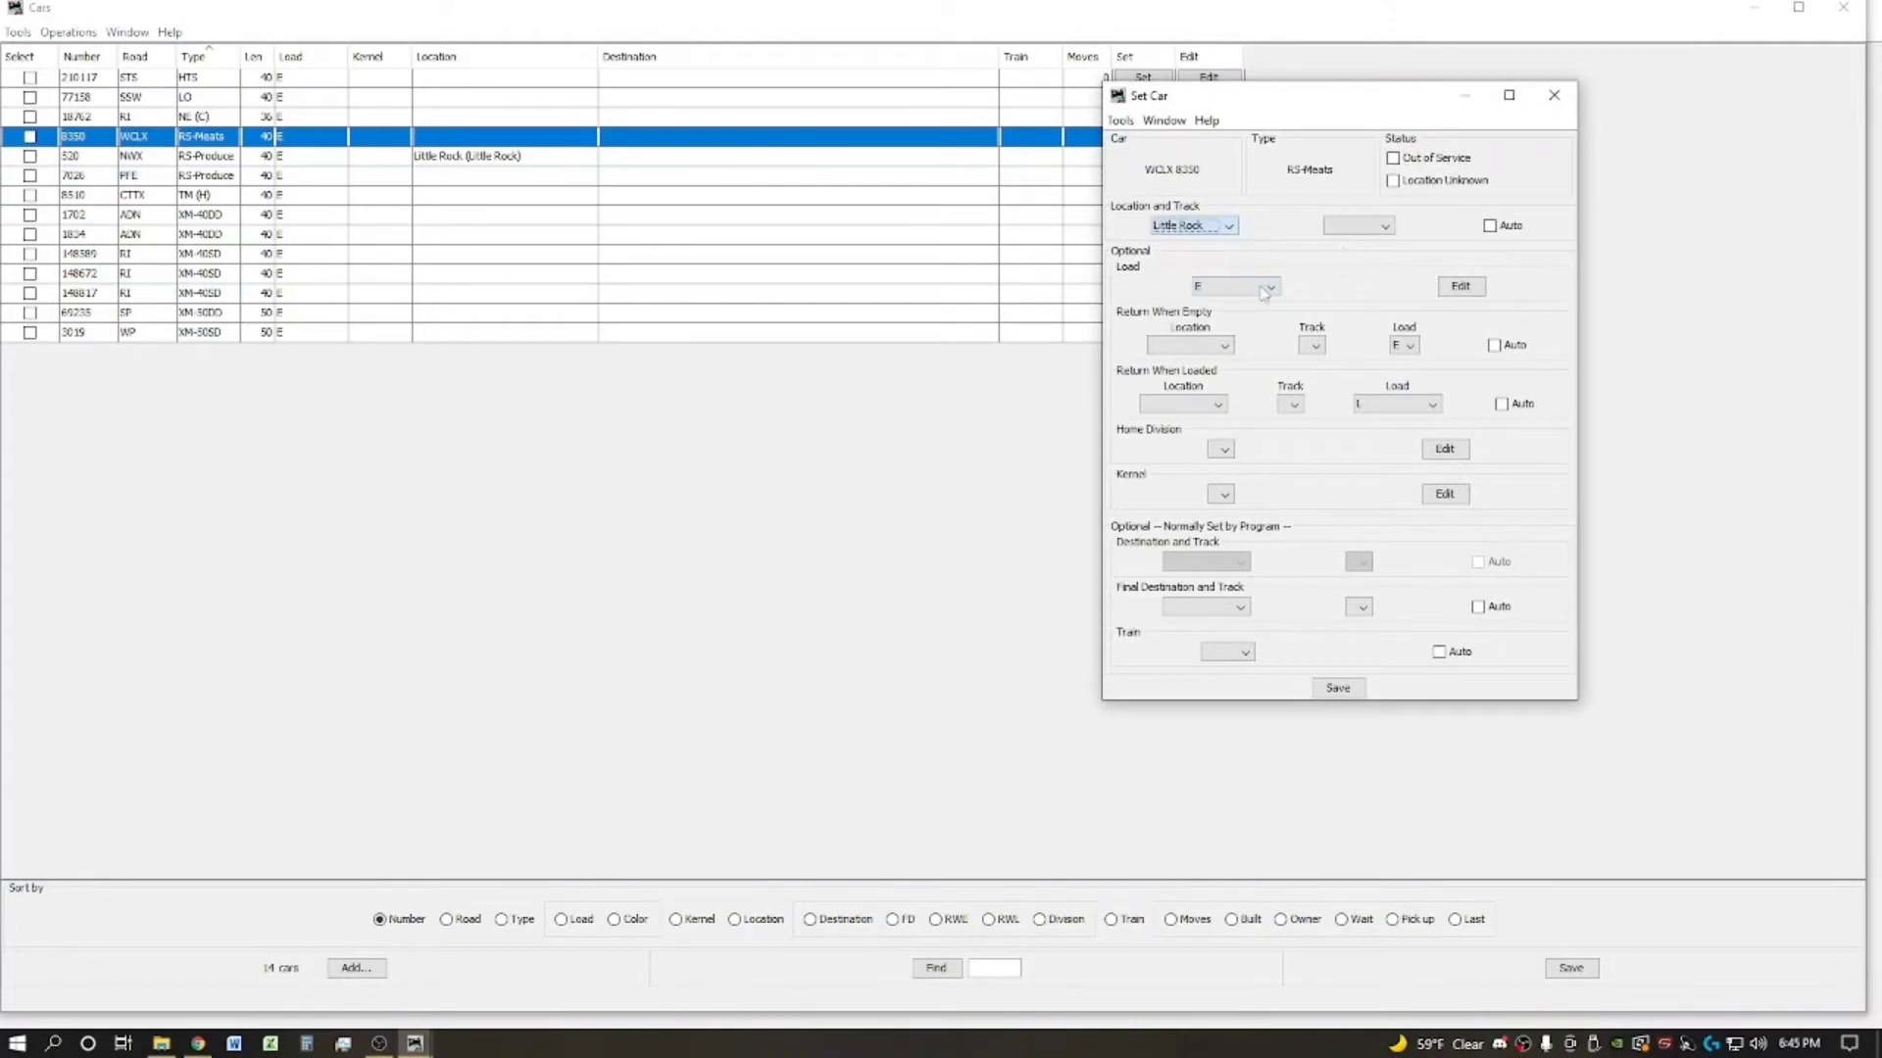
click(1360, 225)
click(1358, 250)
click(1345, 689)
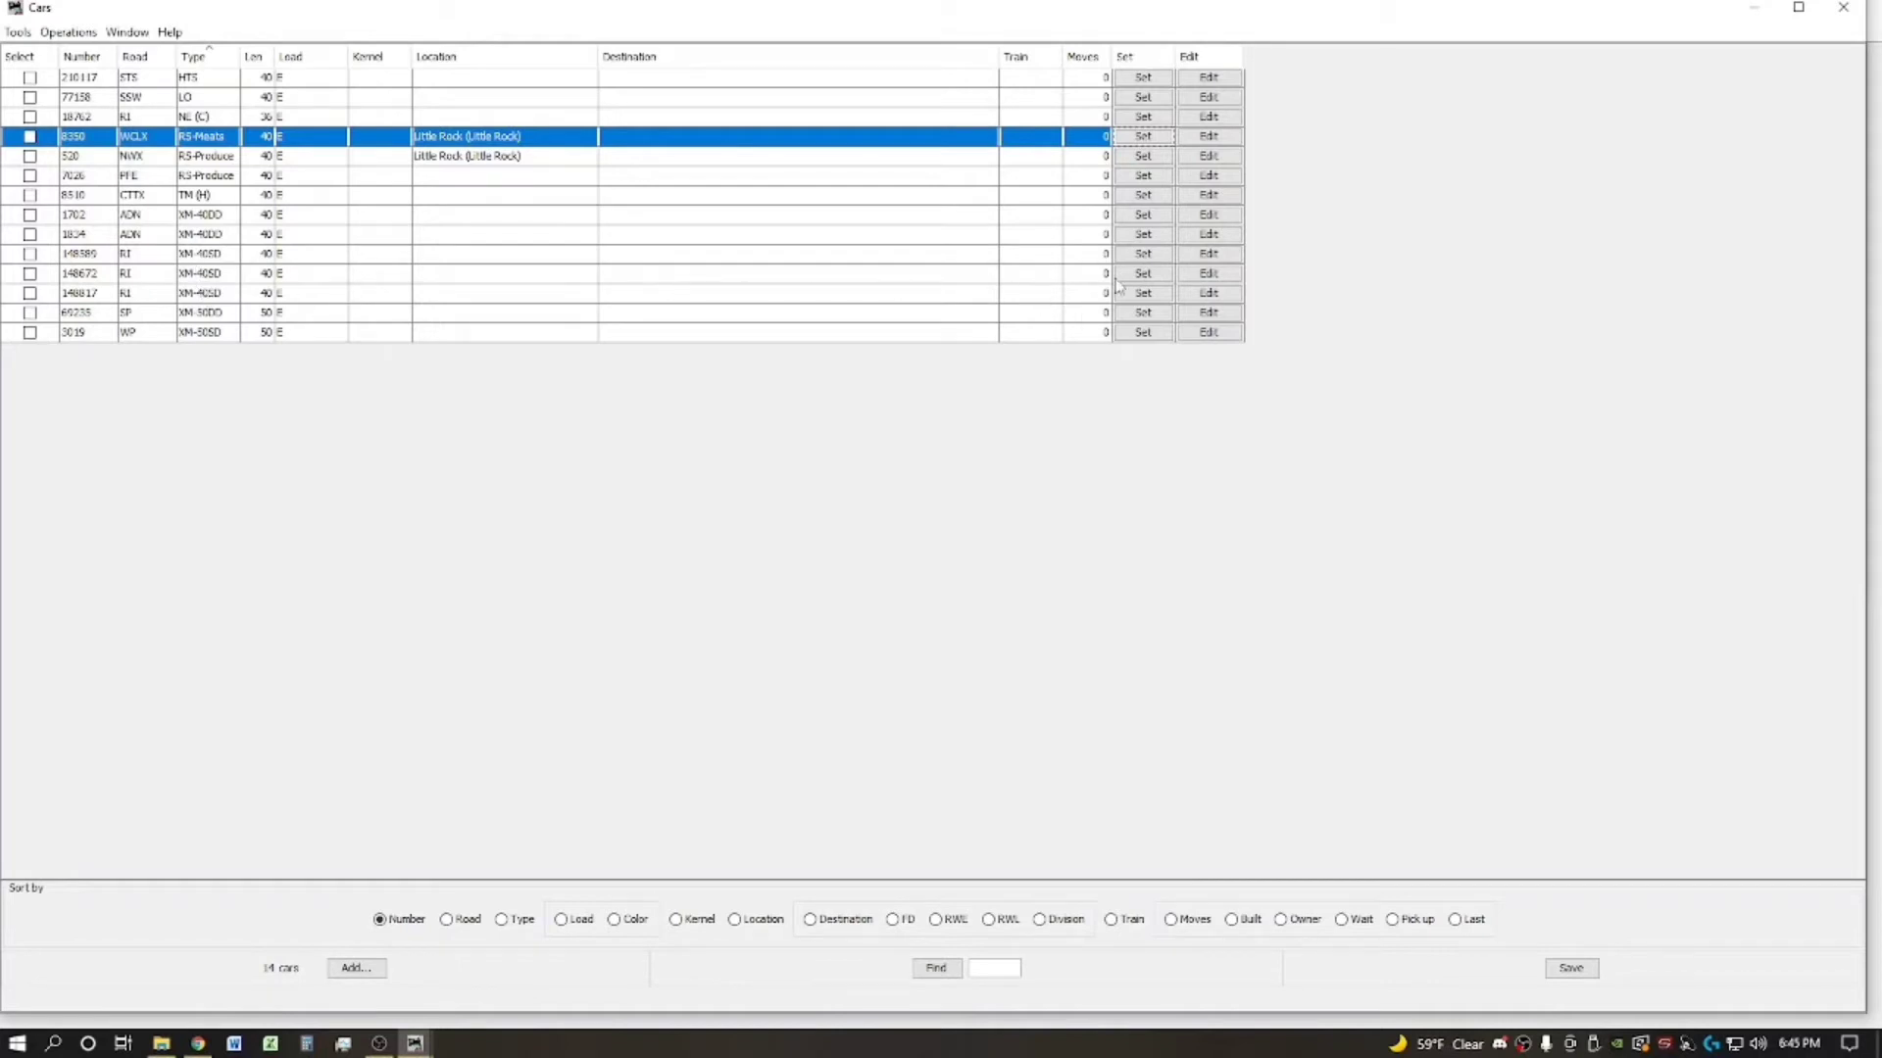
Step: Place car RI 148589 at Little Rock on the Little Rock track
click(1135, 255)
click(1234, 229)
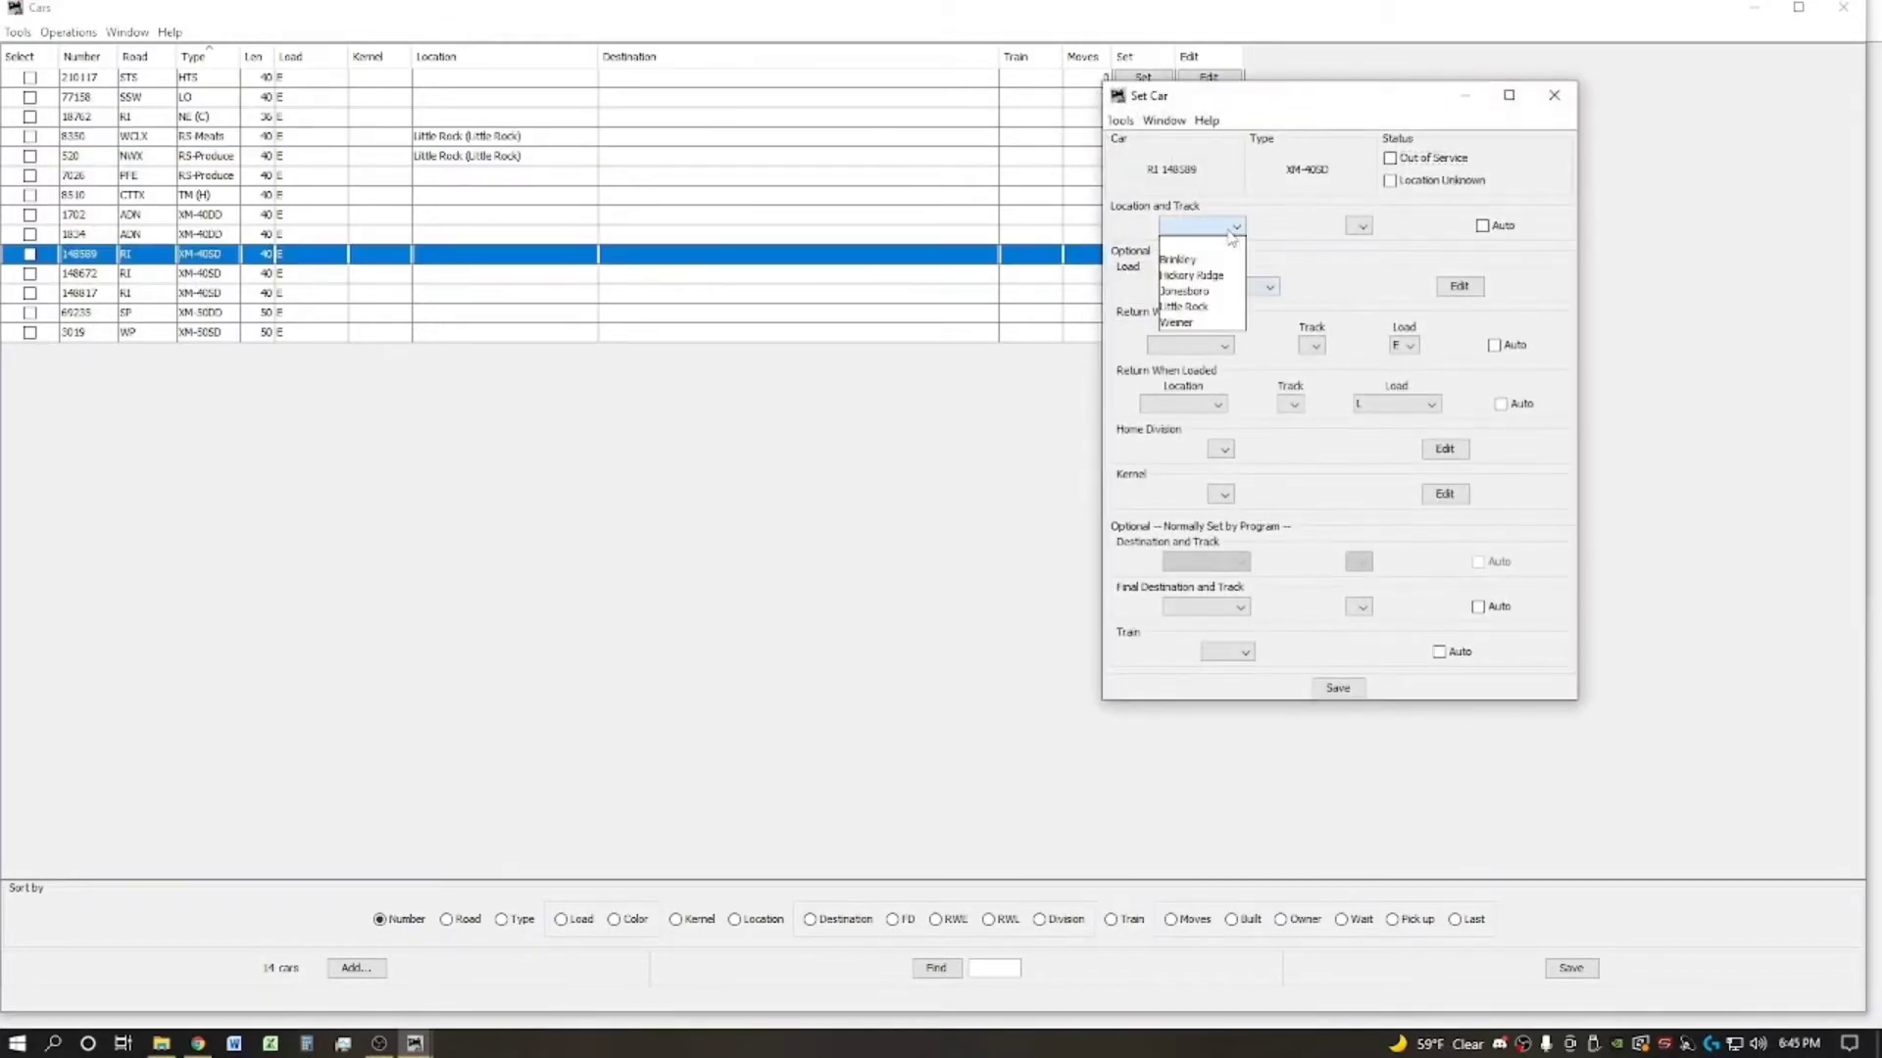
click(1191, 307)
click(1360, 226)
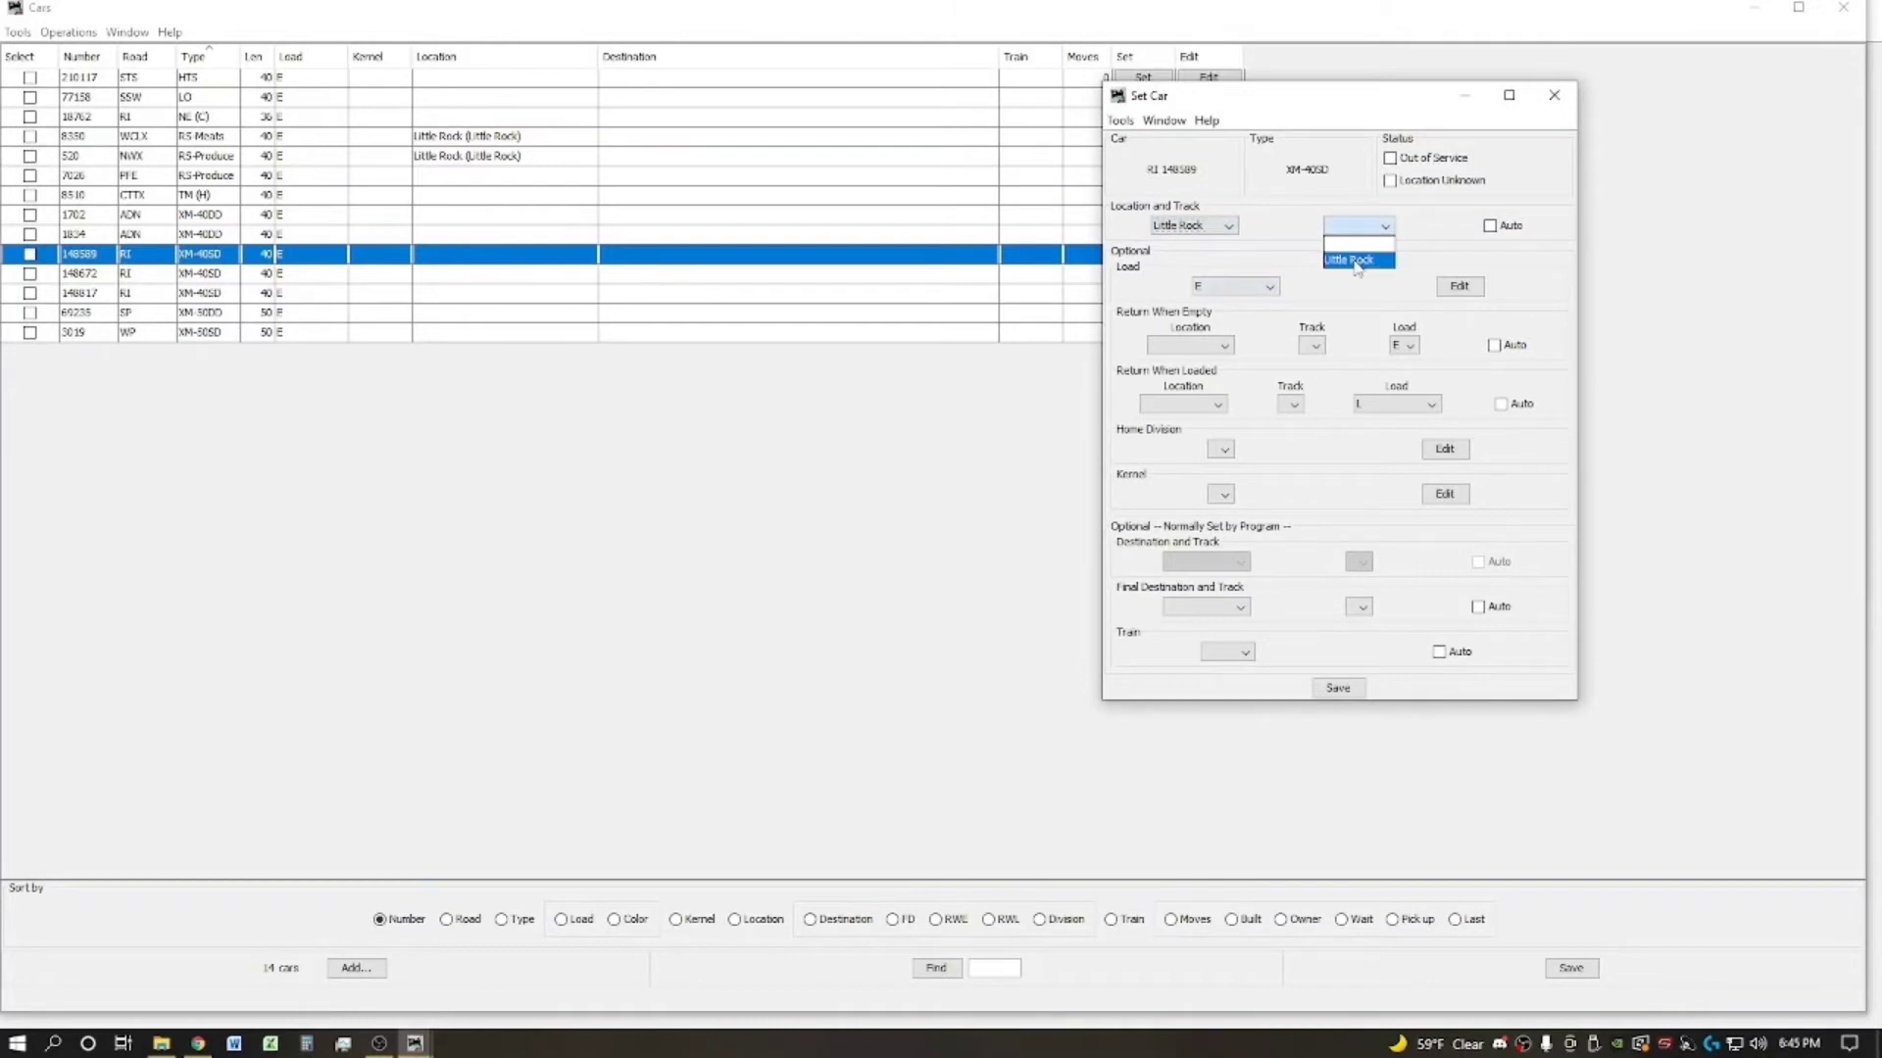
click(1357, 261)
click(1338, 688)
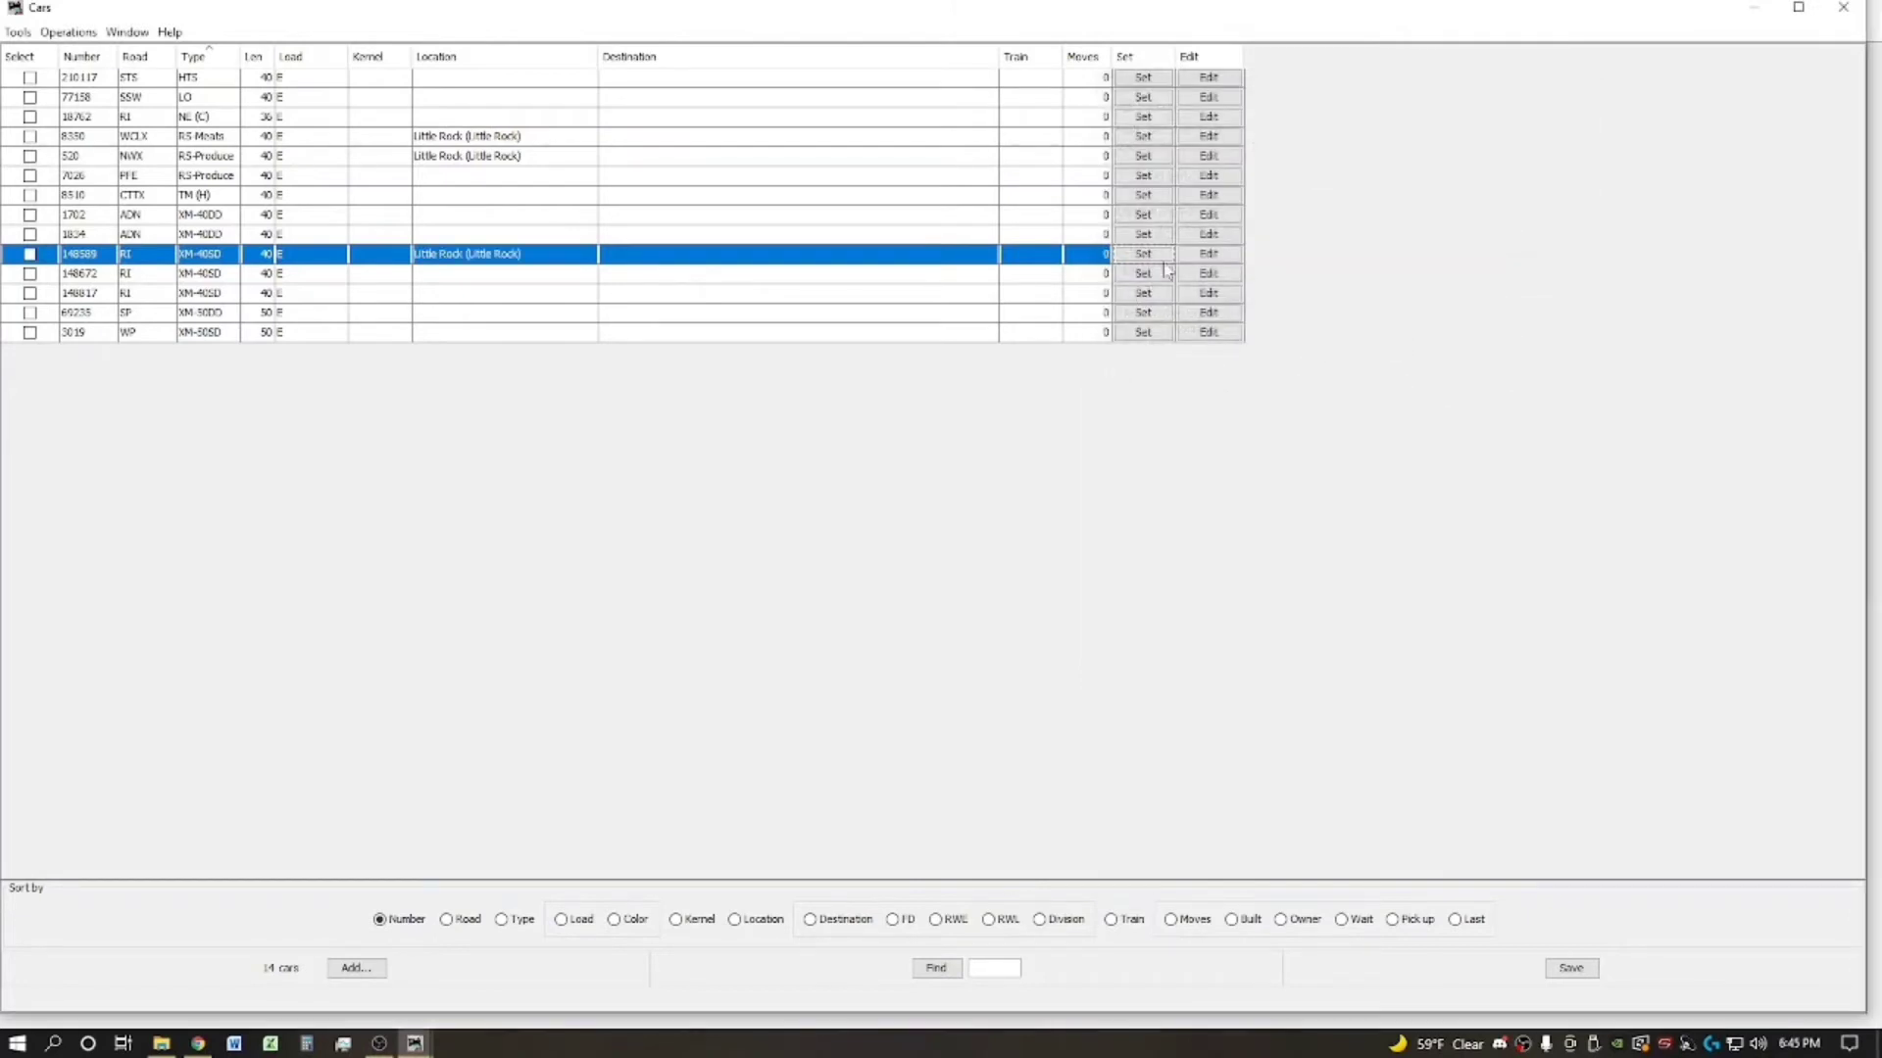
Step: Place car RI 148672 at Little Rock on the Little Rock track
click(1165, 272)
click(1234, 226)
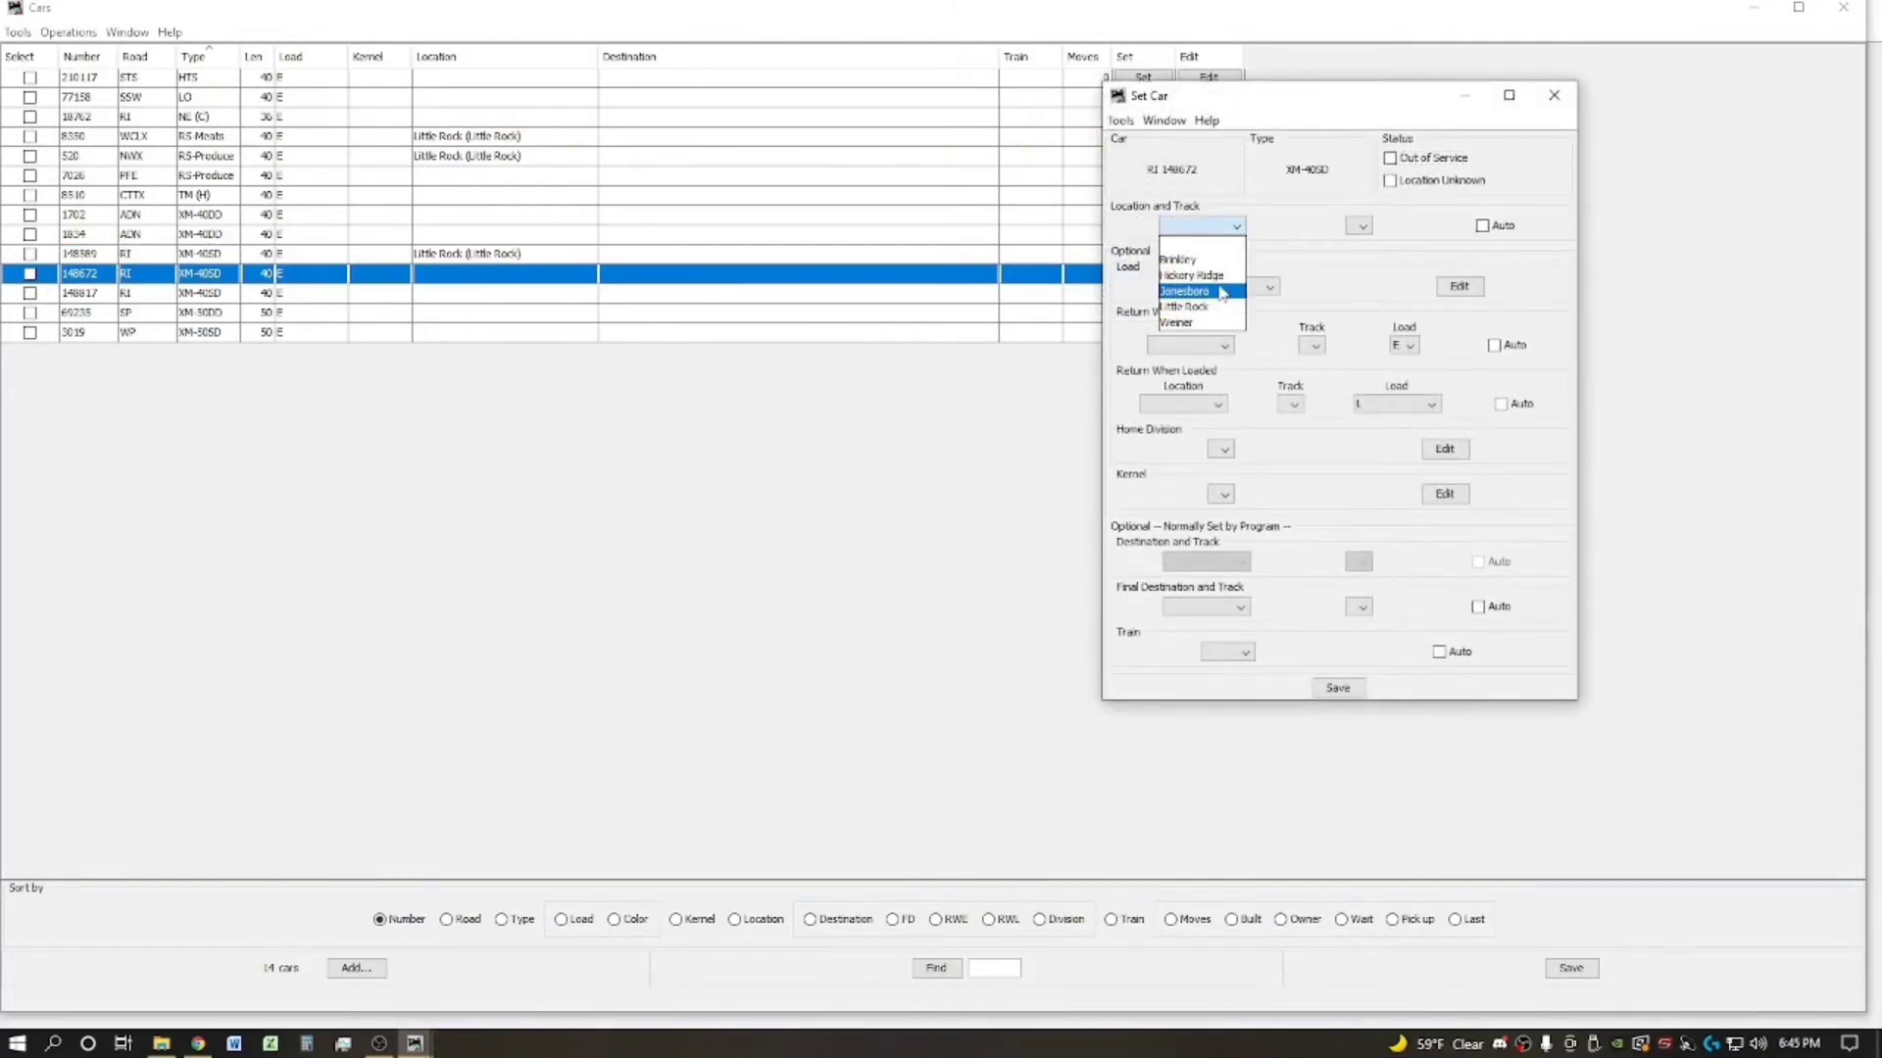
click(1188, 307)
click(1360, 227)
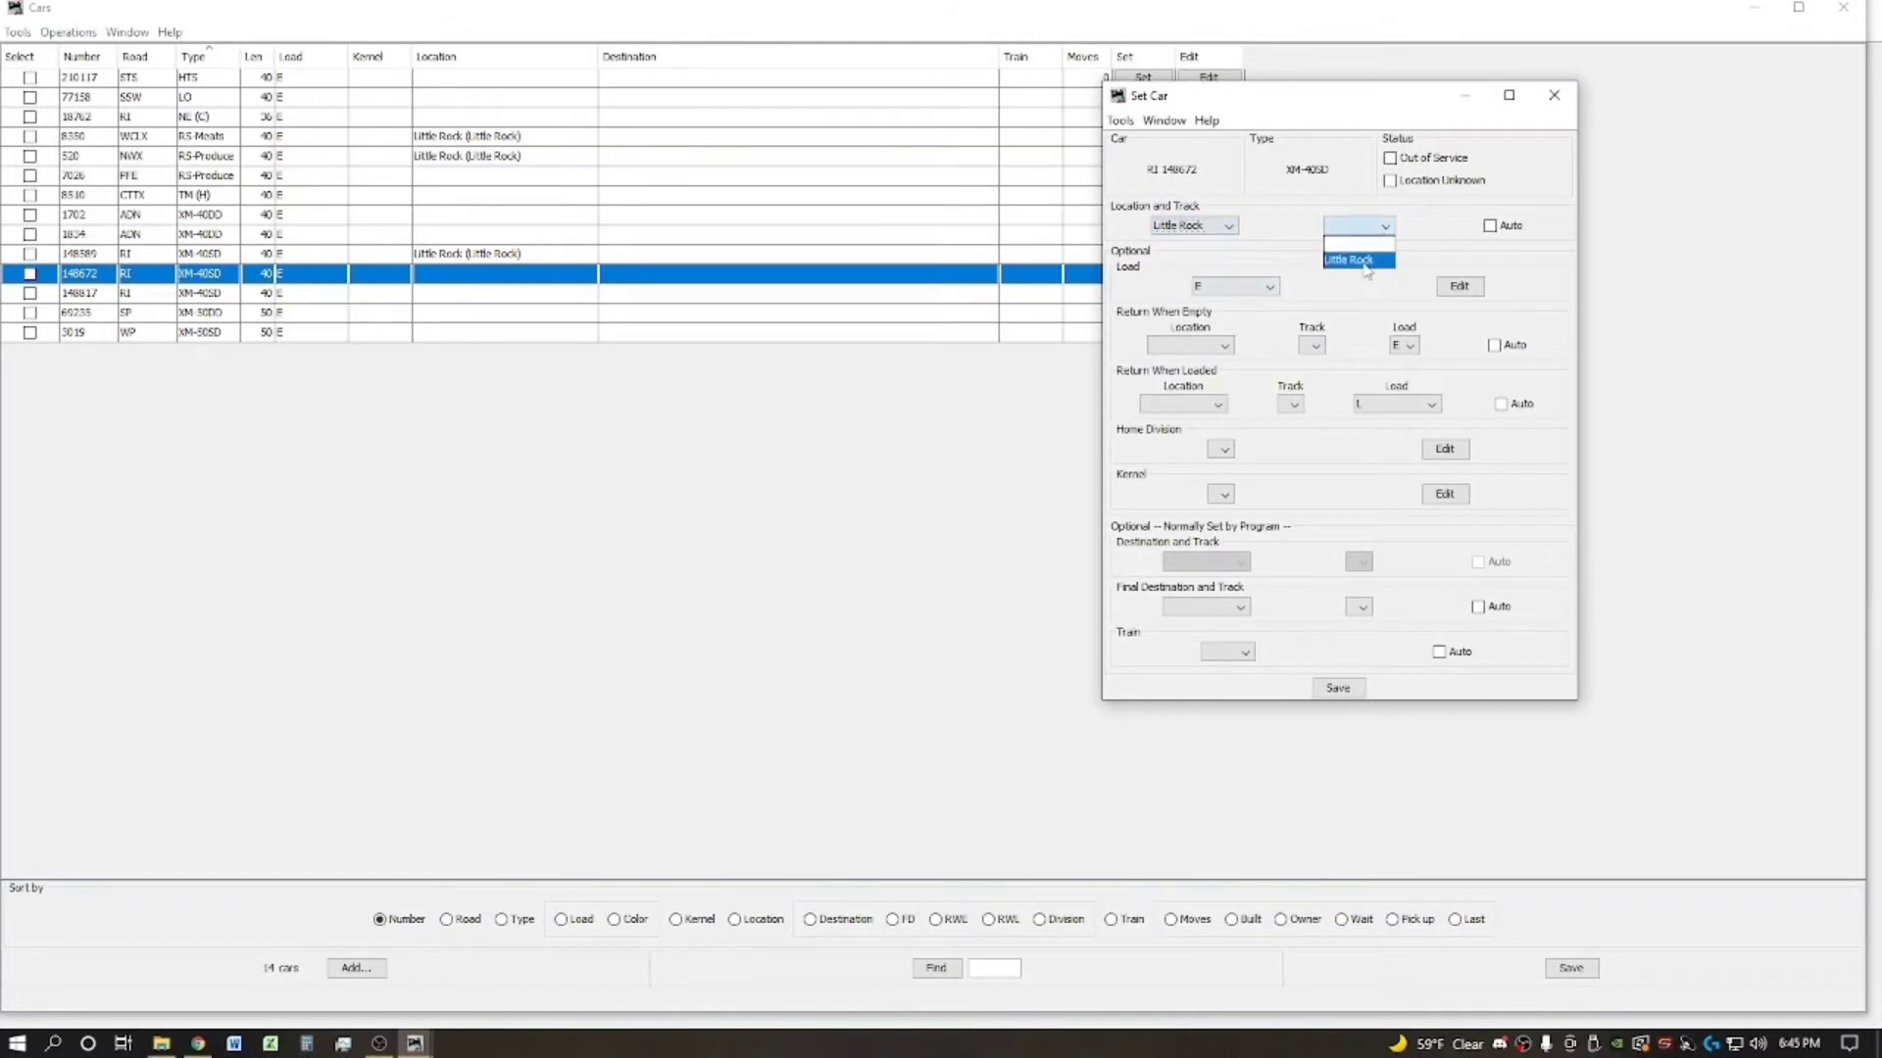
click(1360, 261)
click(1338, 688)
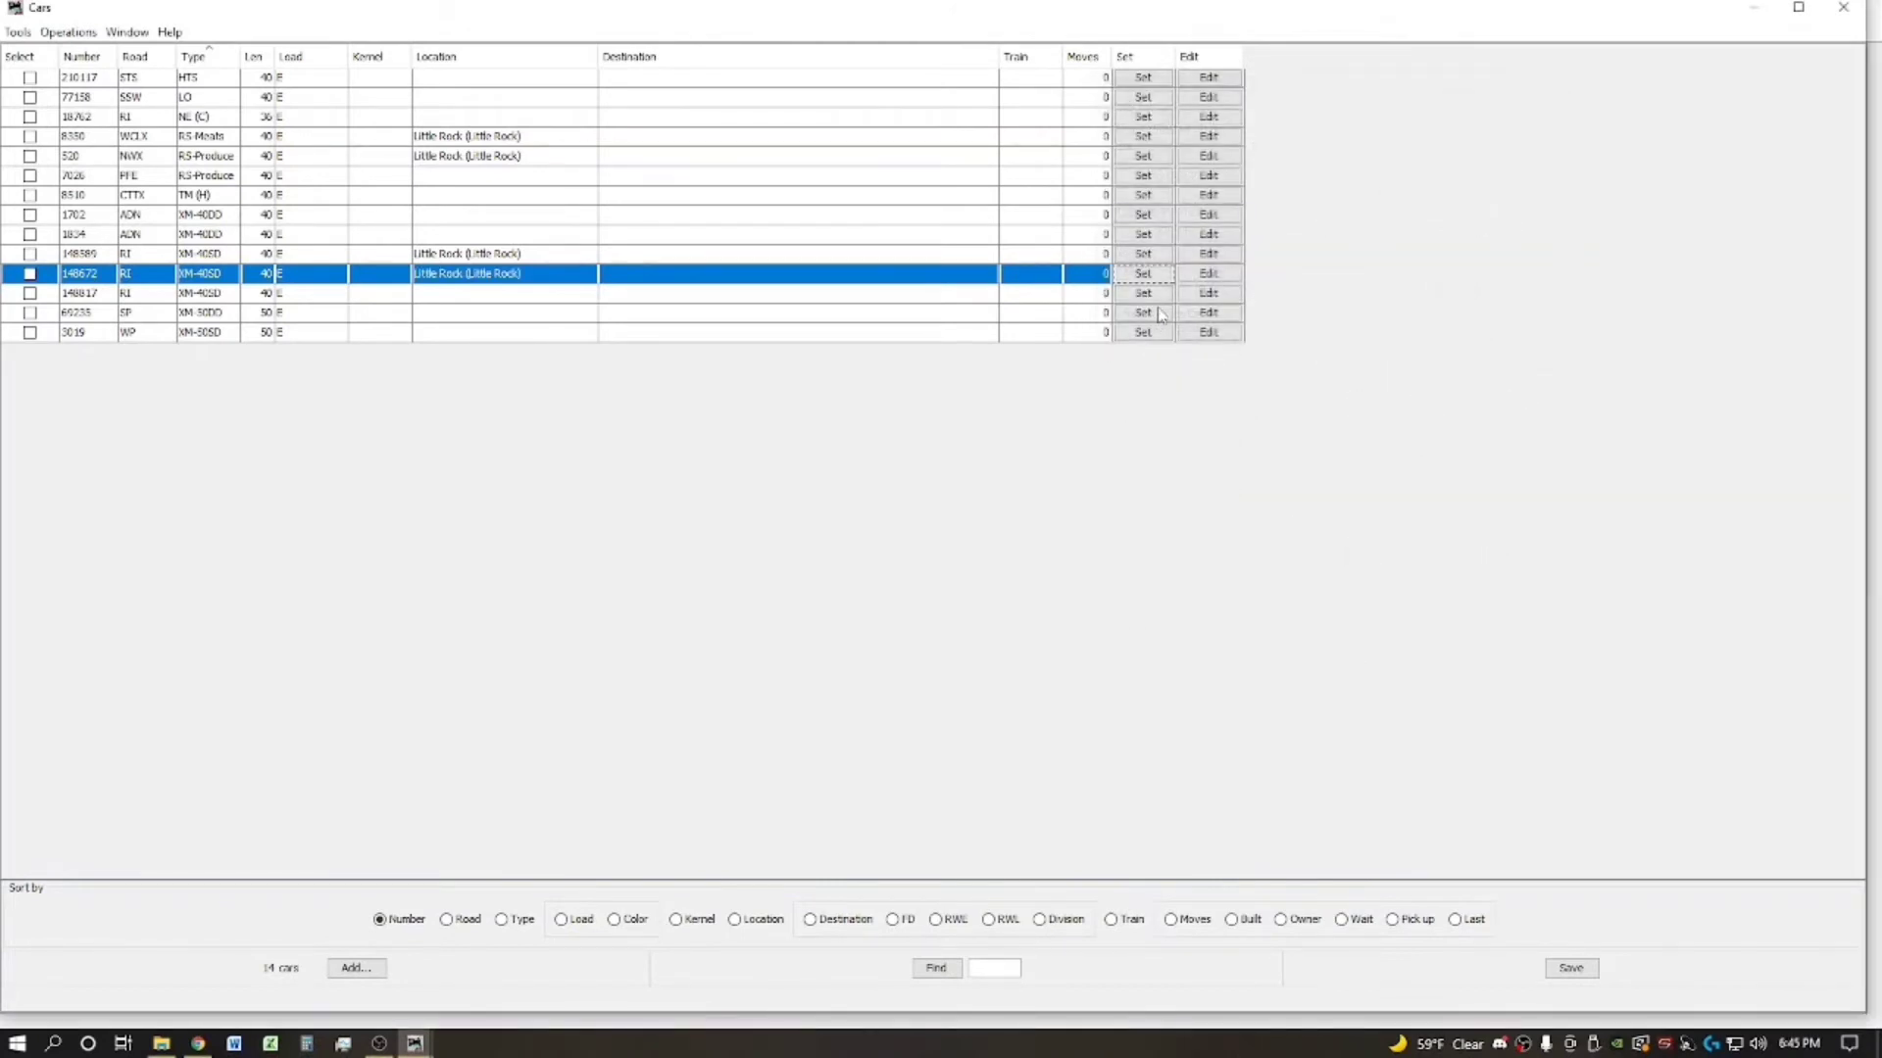
Step: Try saving RI 148817 at Little Rock with final destination Little Rock, then dismiss the staging error
click(1157, 293)
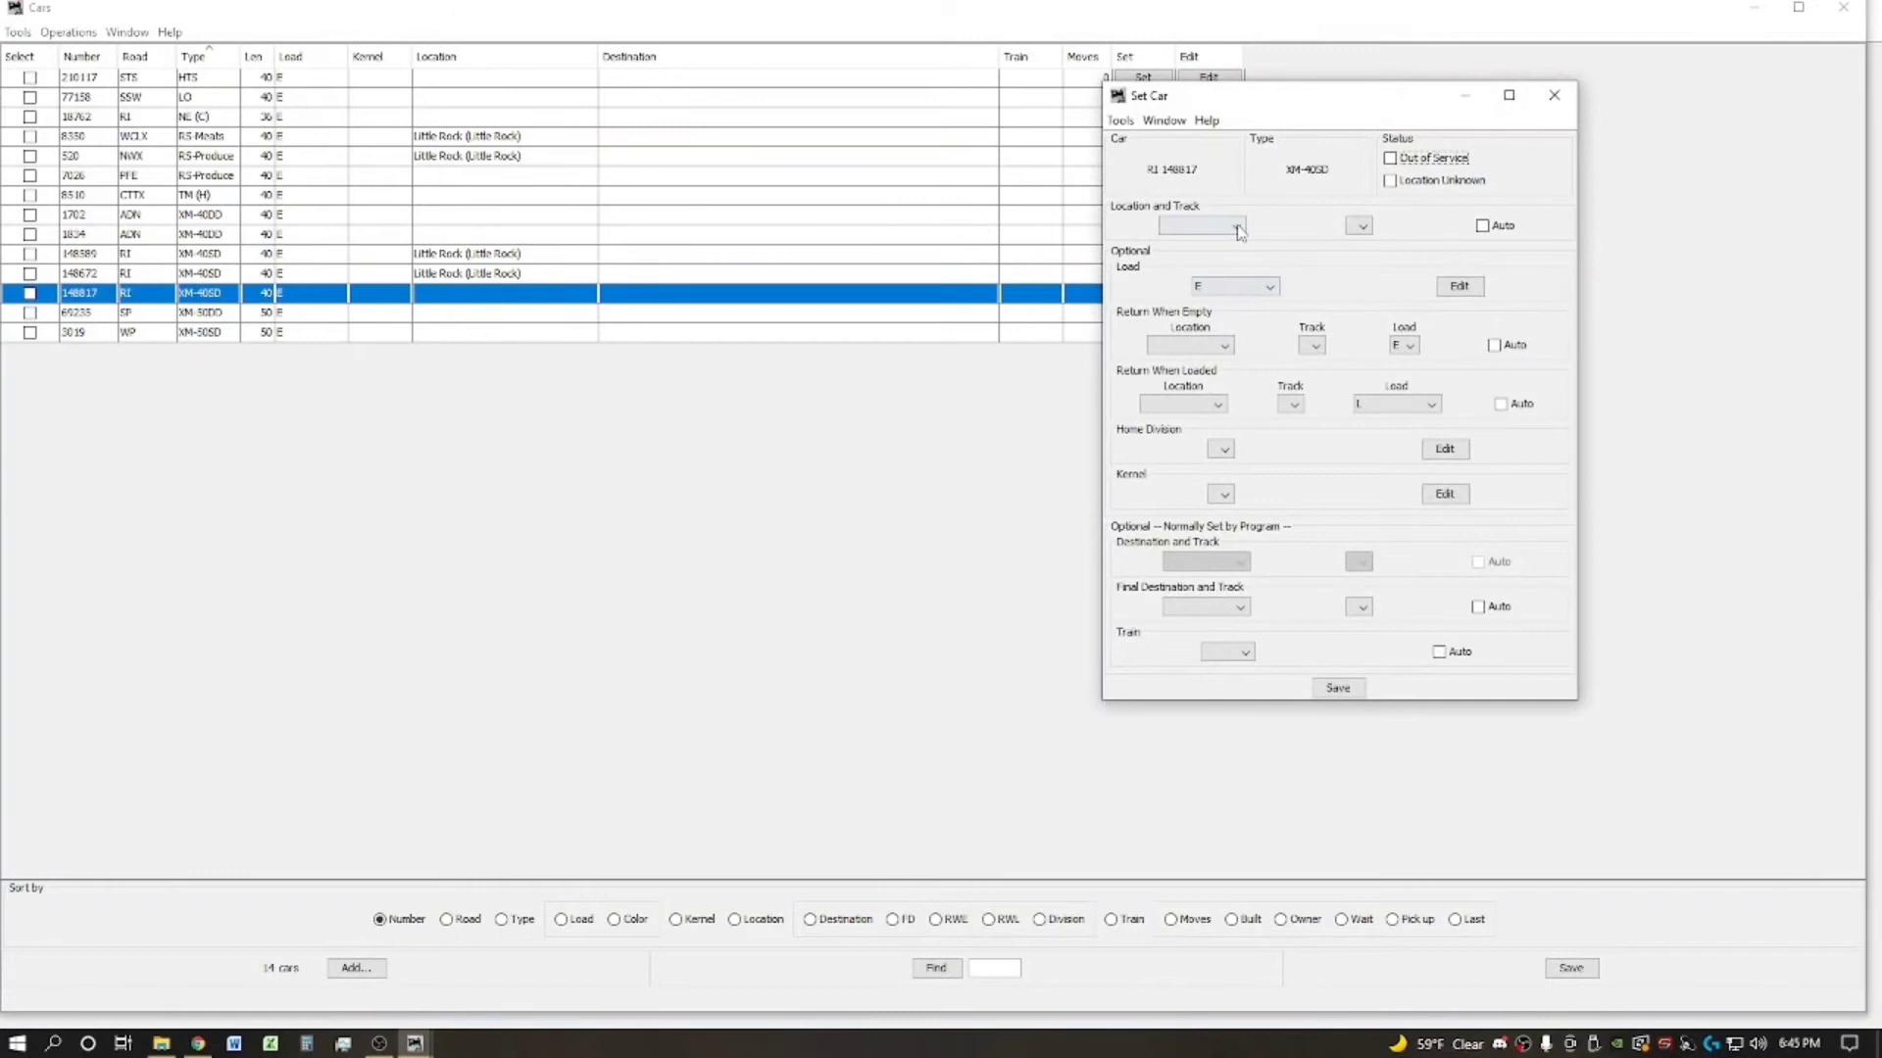
click(1240, 232)
click(1194, 306)
click(1358, 227)
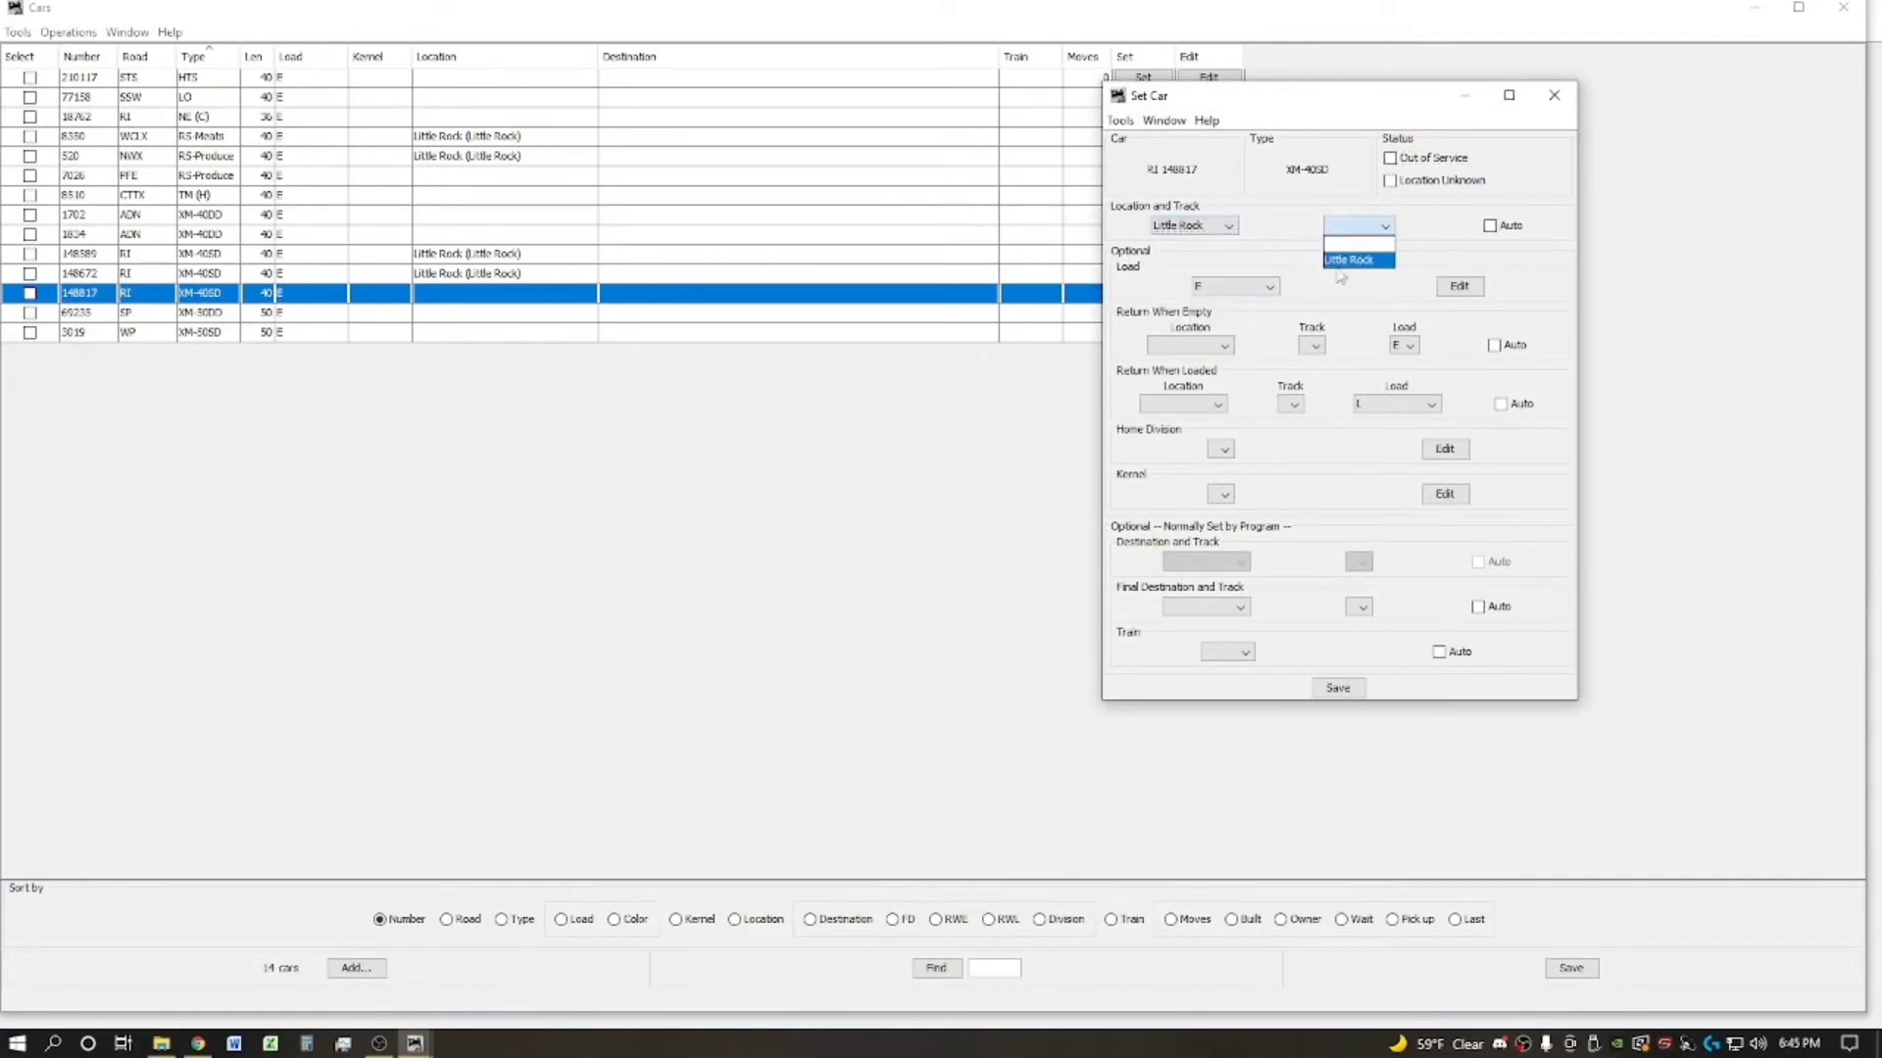
click(1340, 260)
click(1236, 606)
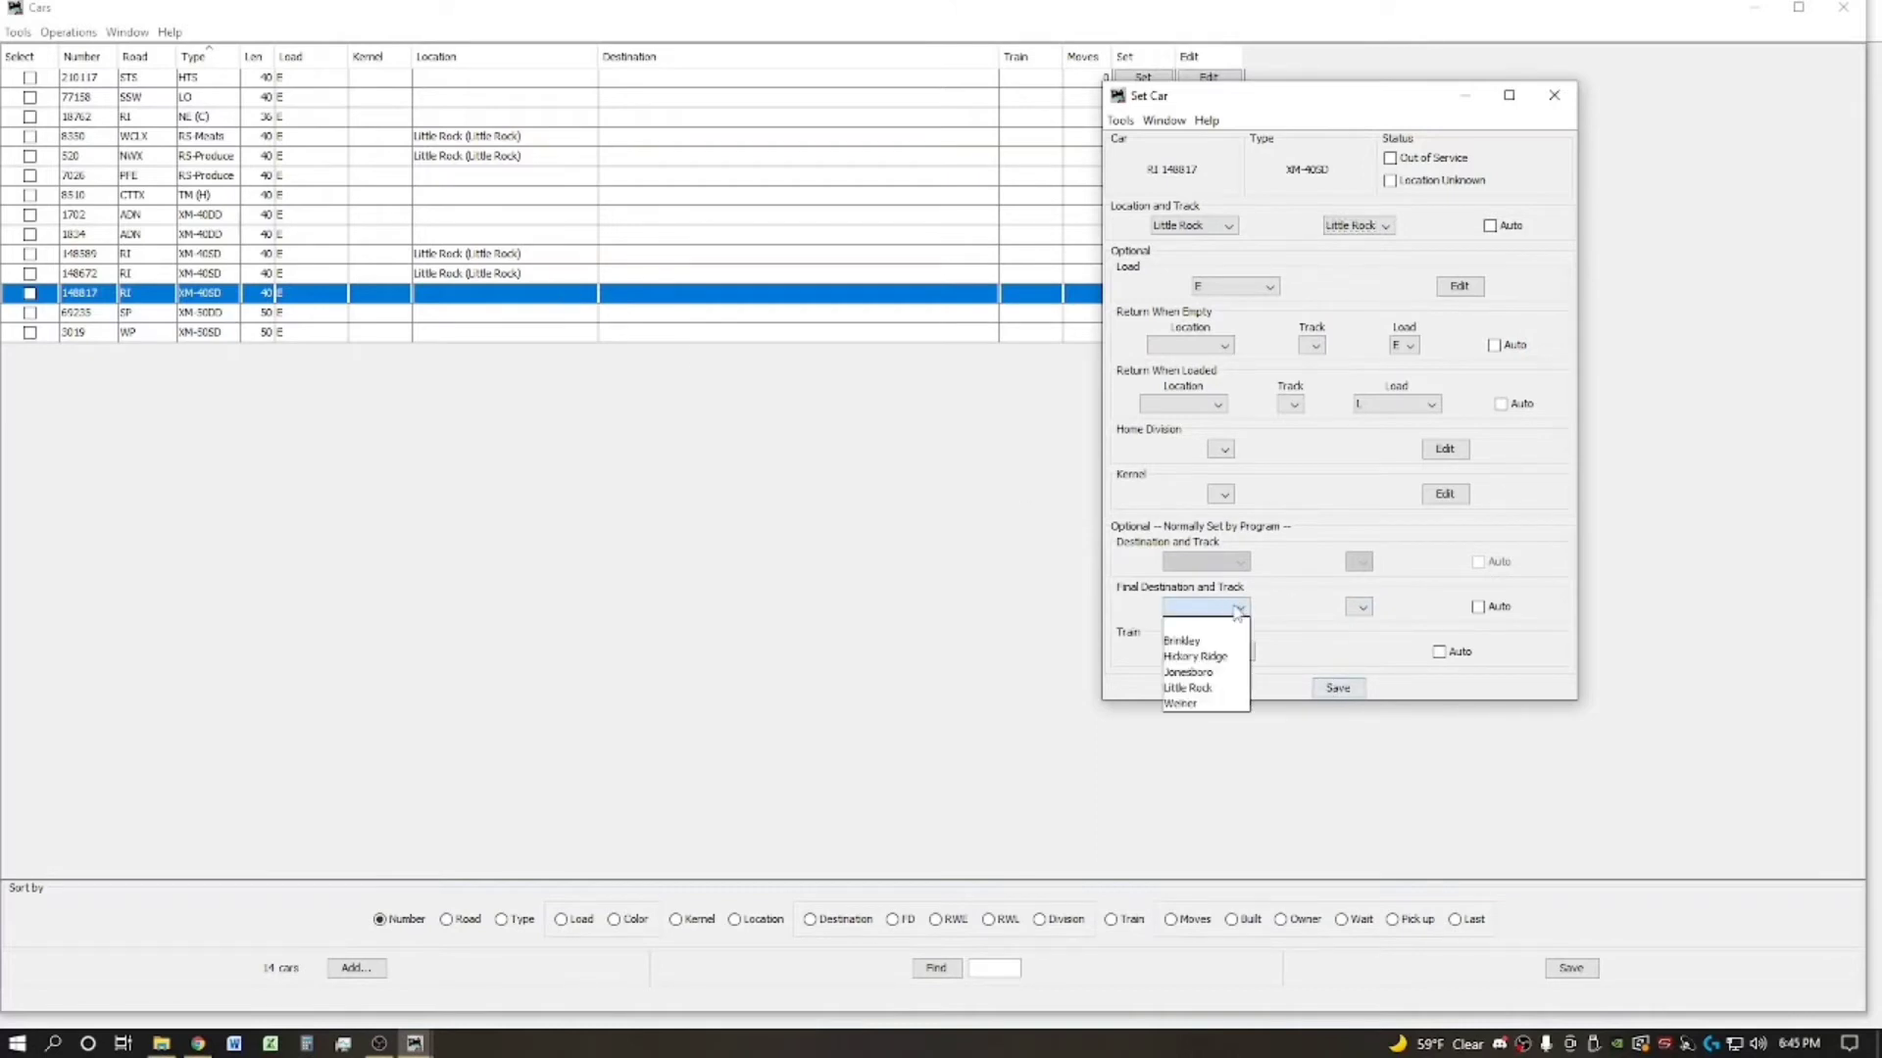
click(1229, 686)
click(1352, 609)
click(1341, 642)
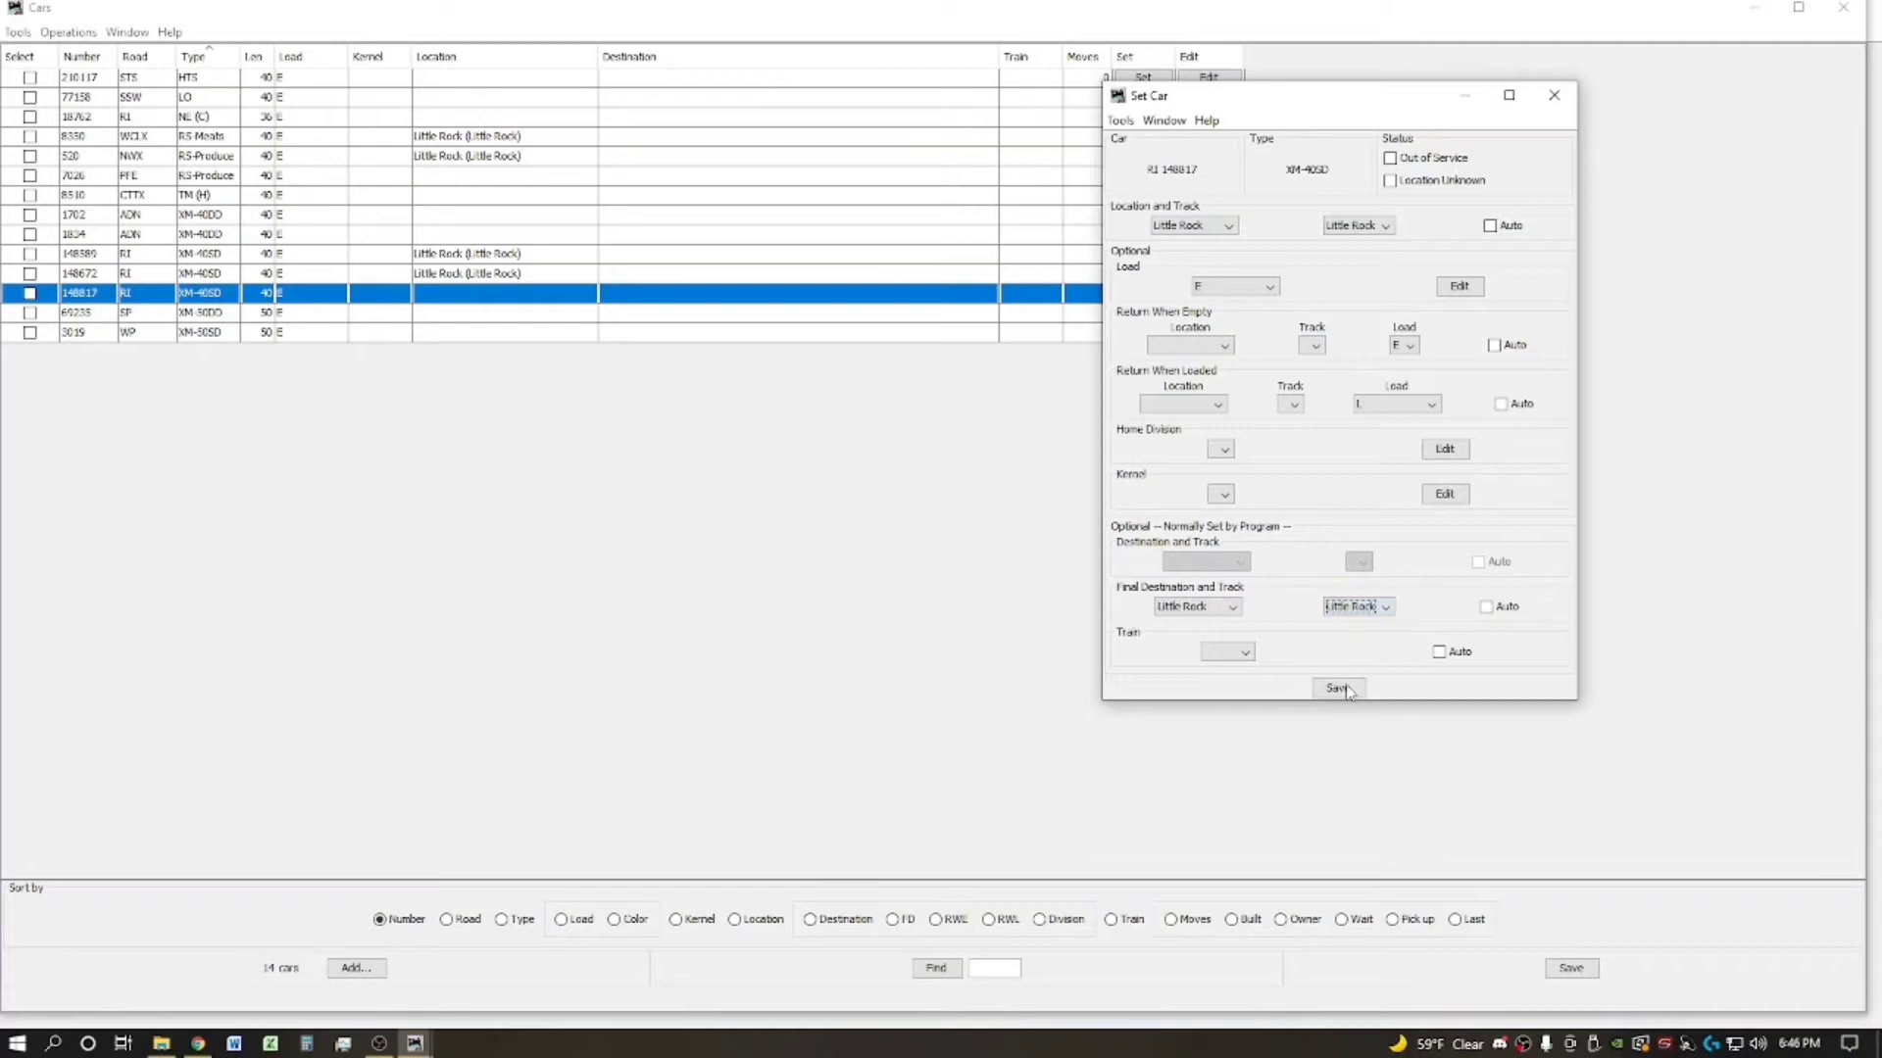
click(1339, 689)
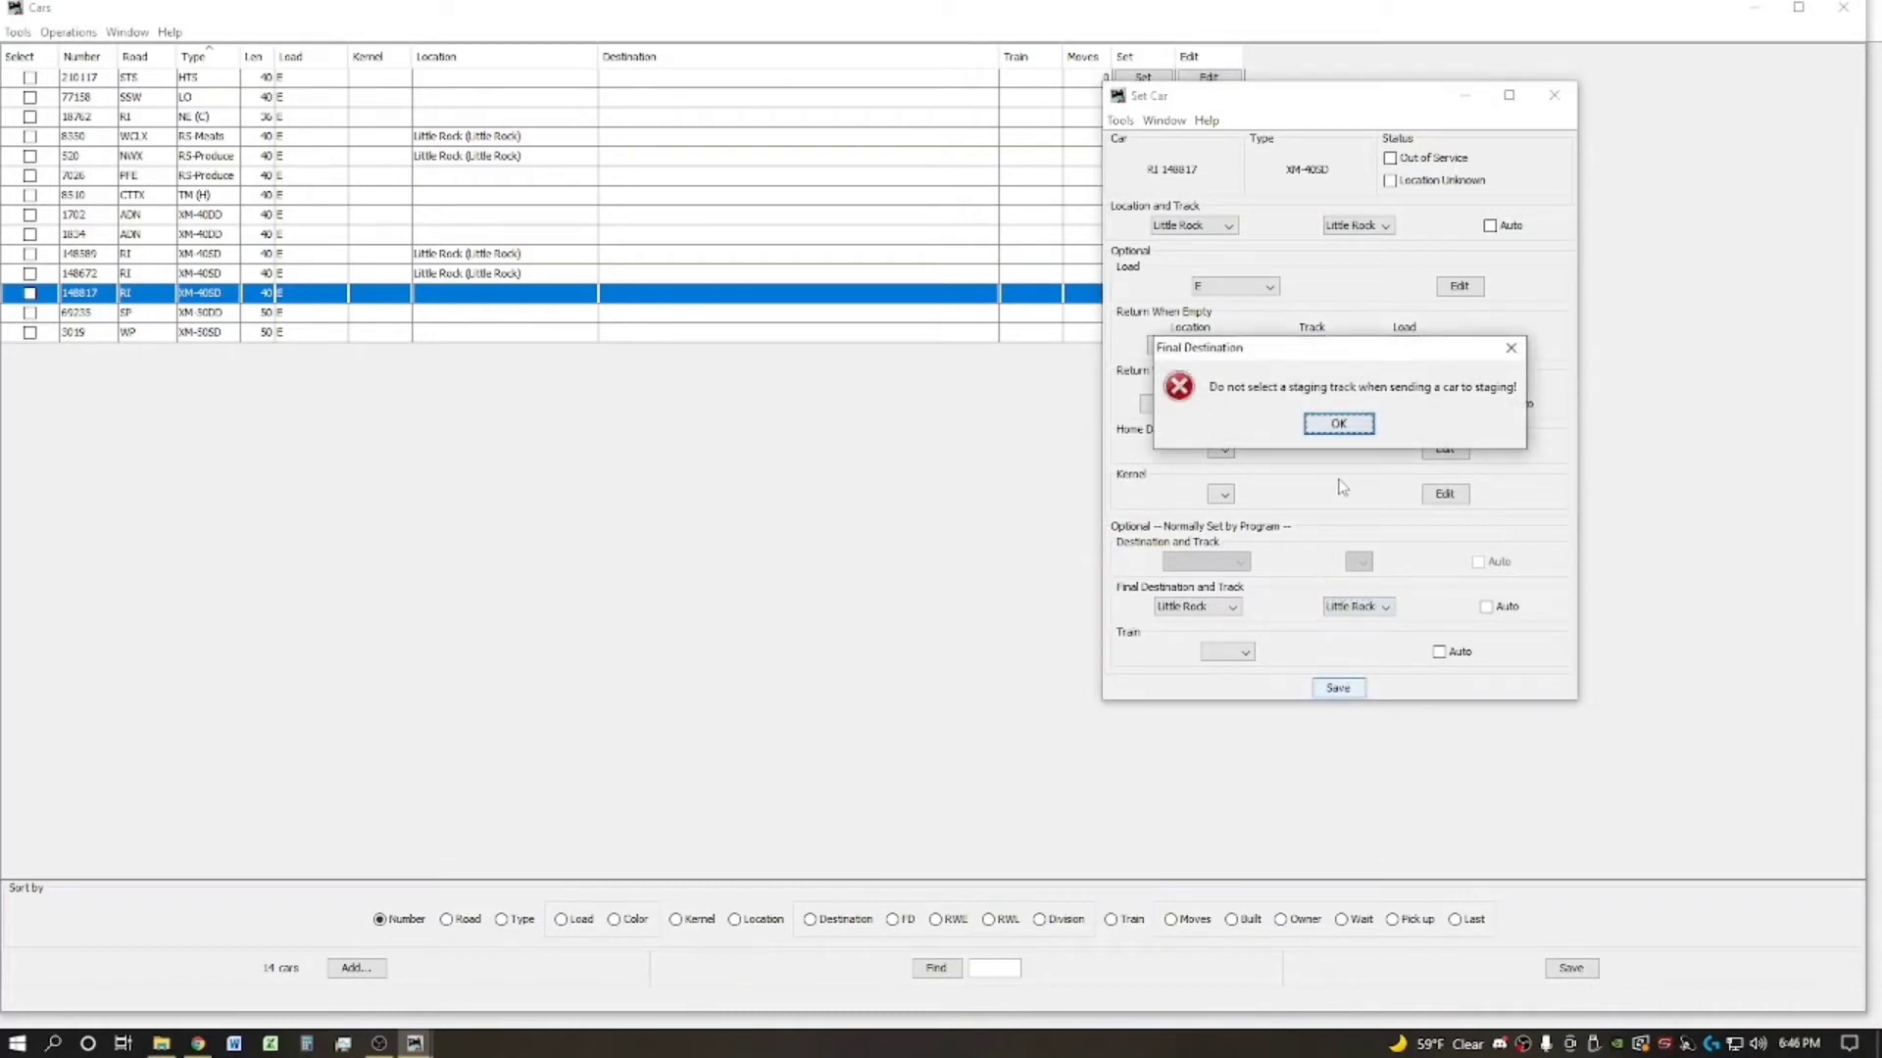
click(1338, 424)
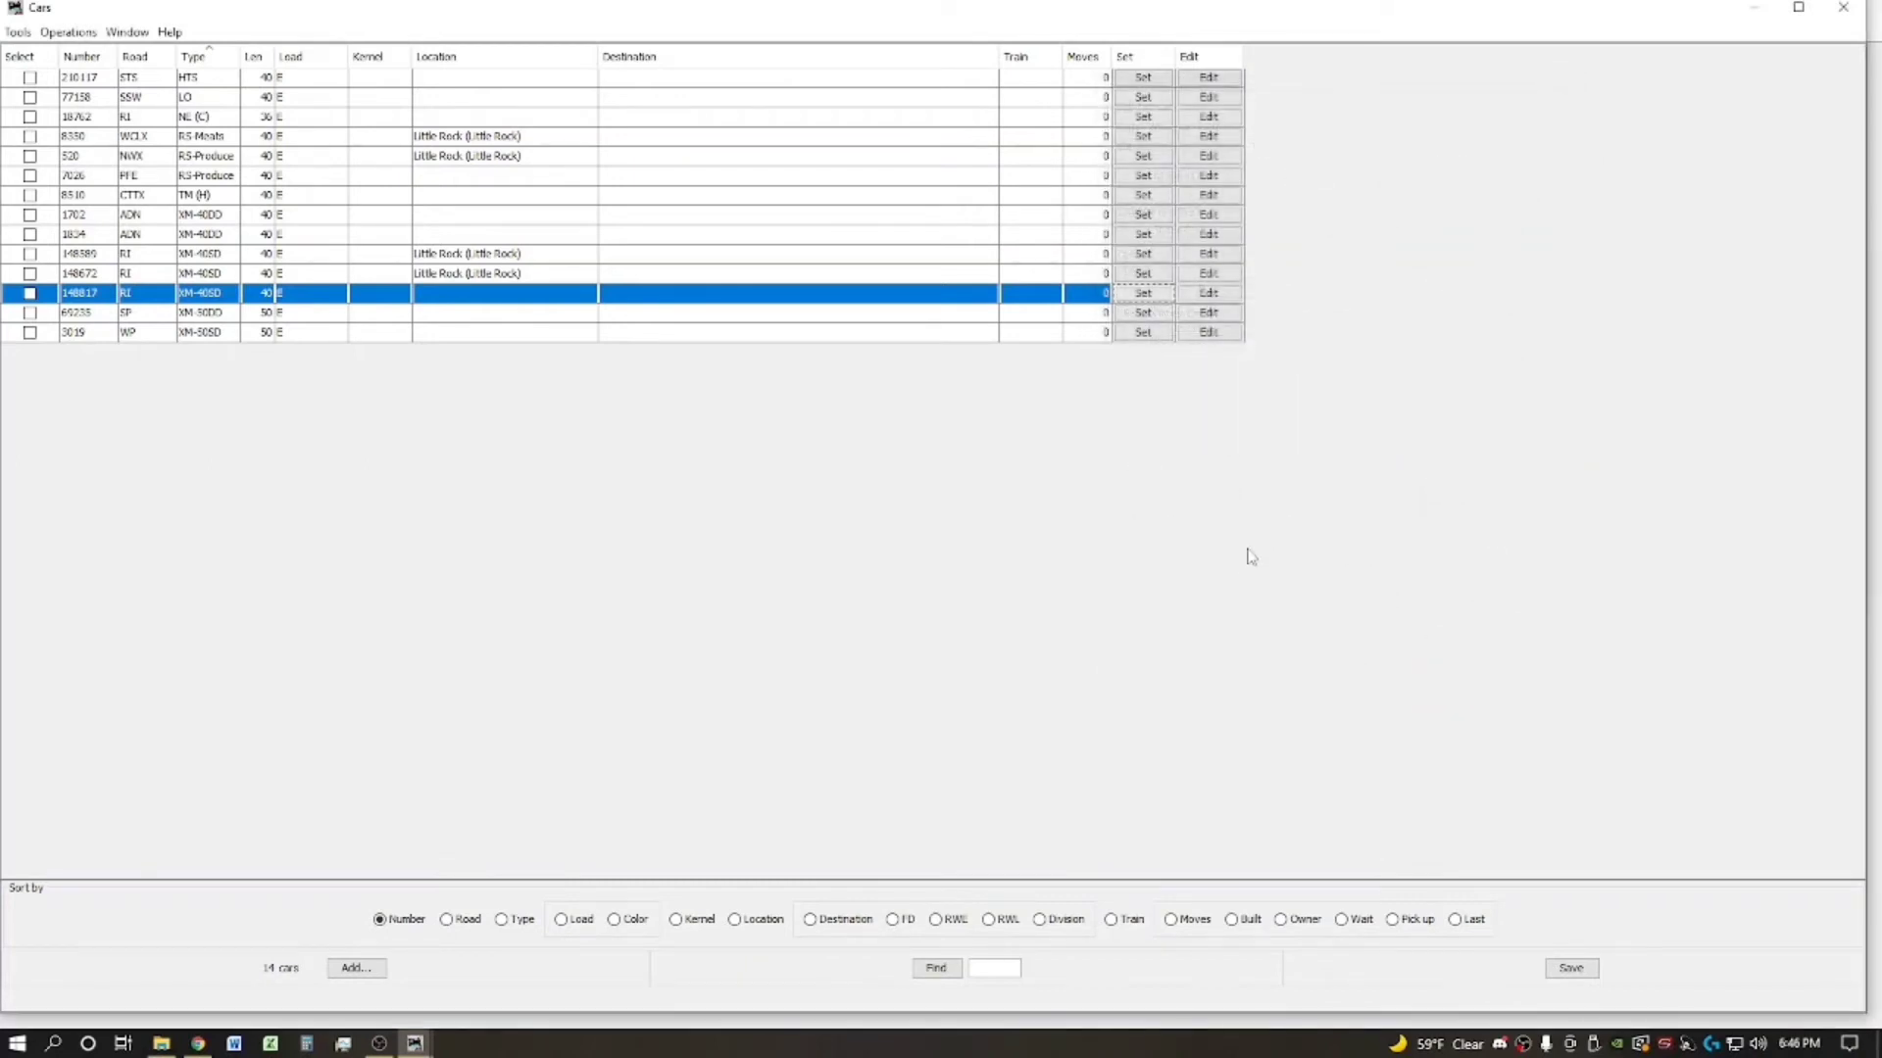
Step: Redo RI 148817's placement at Little Rock on the Little Rock track and save
click(1145, 294)
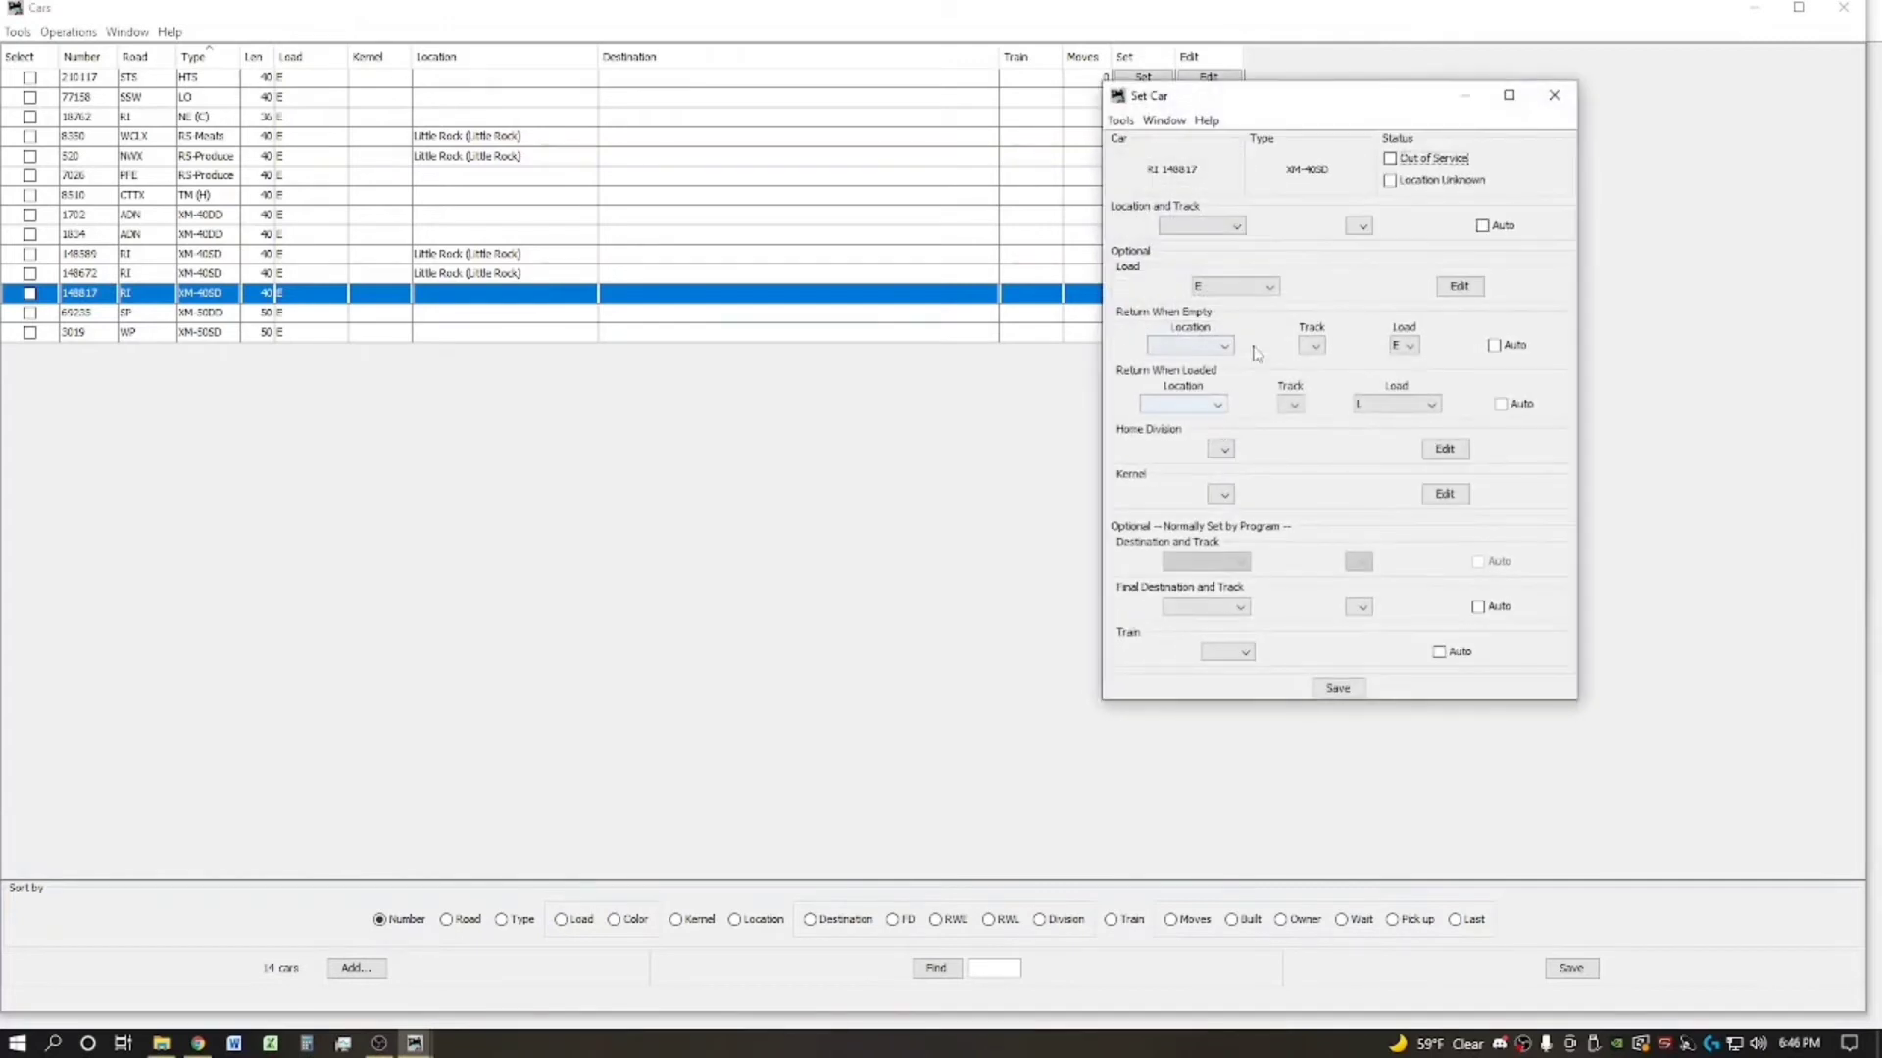
click(1220, 226)
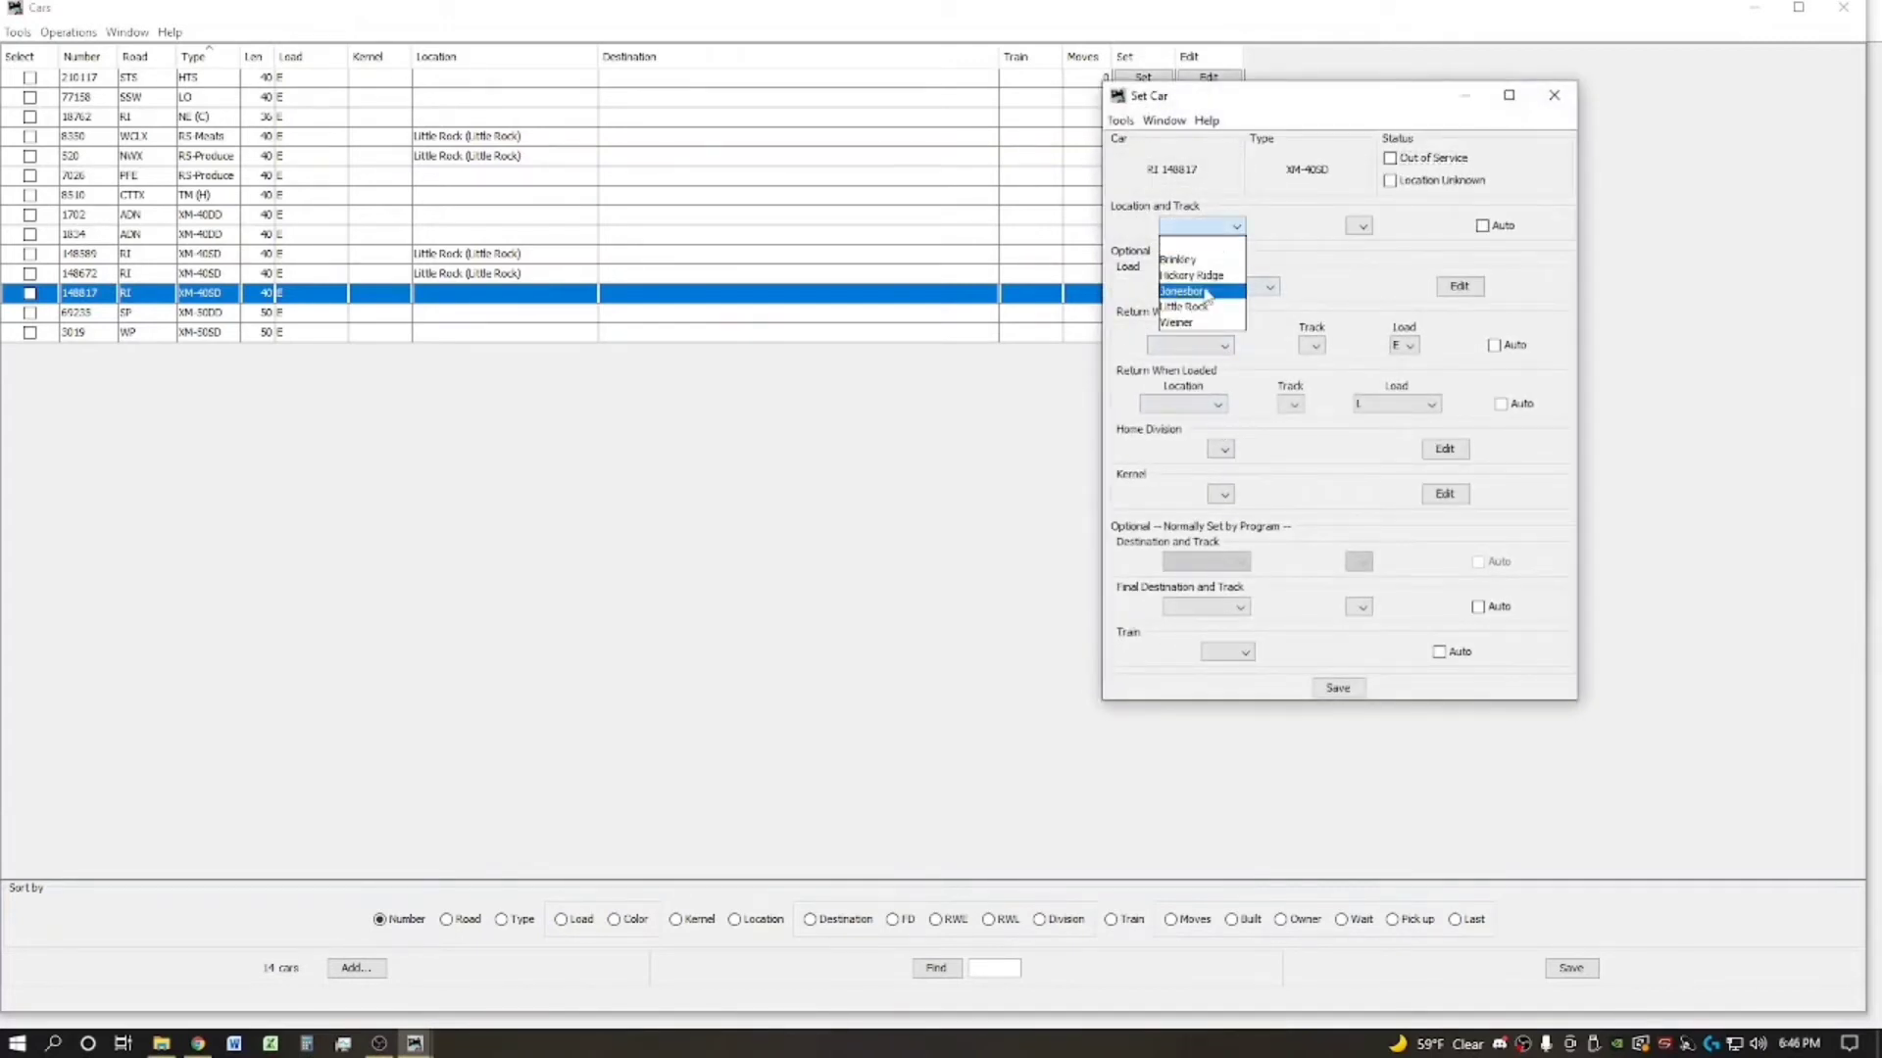
click(1203, 313)
click(1358, 227)
click(1357, 257)
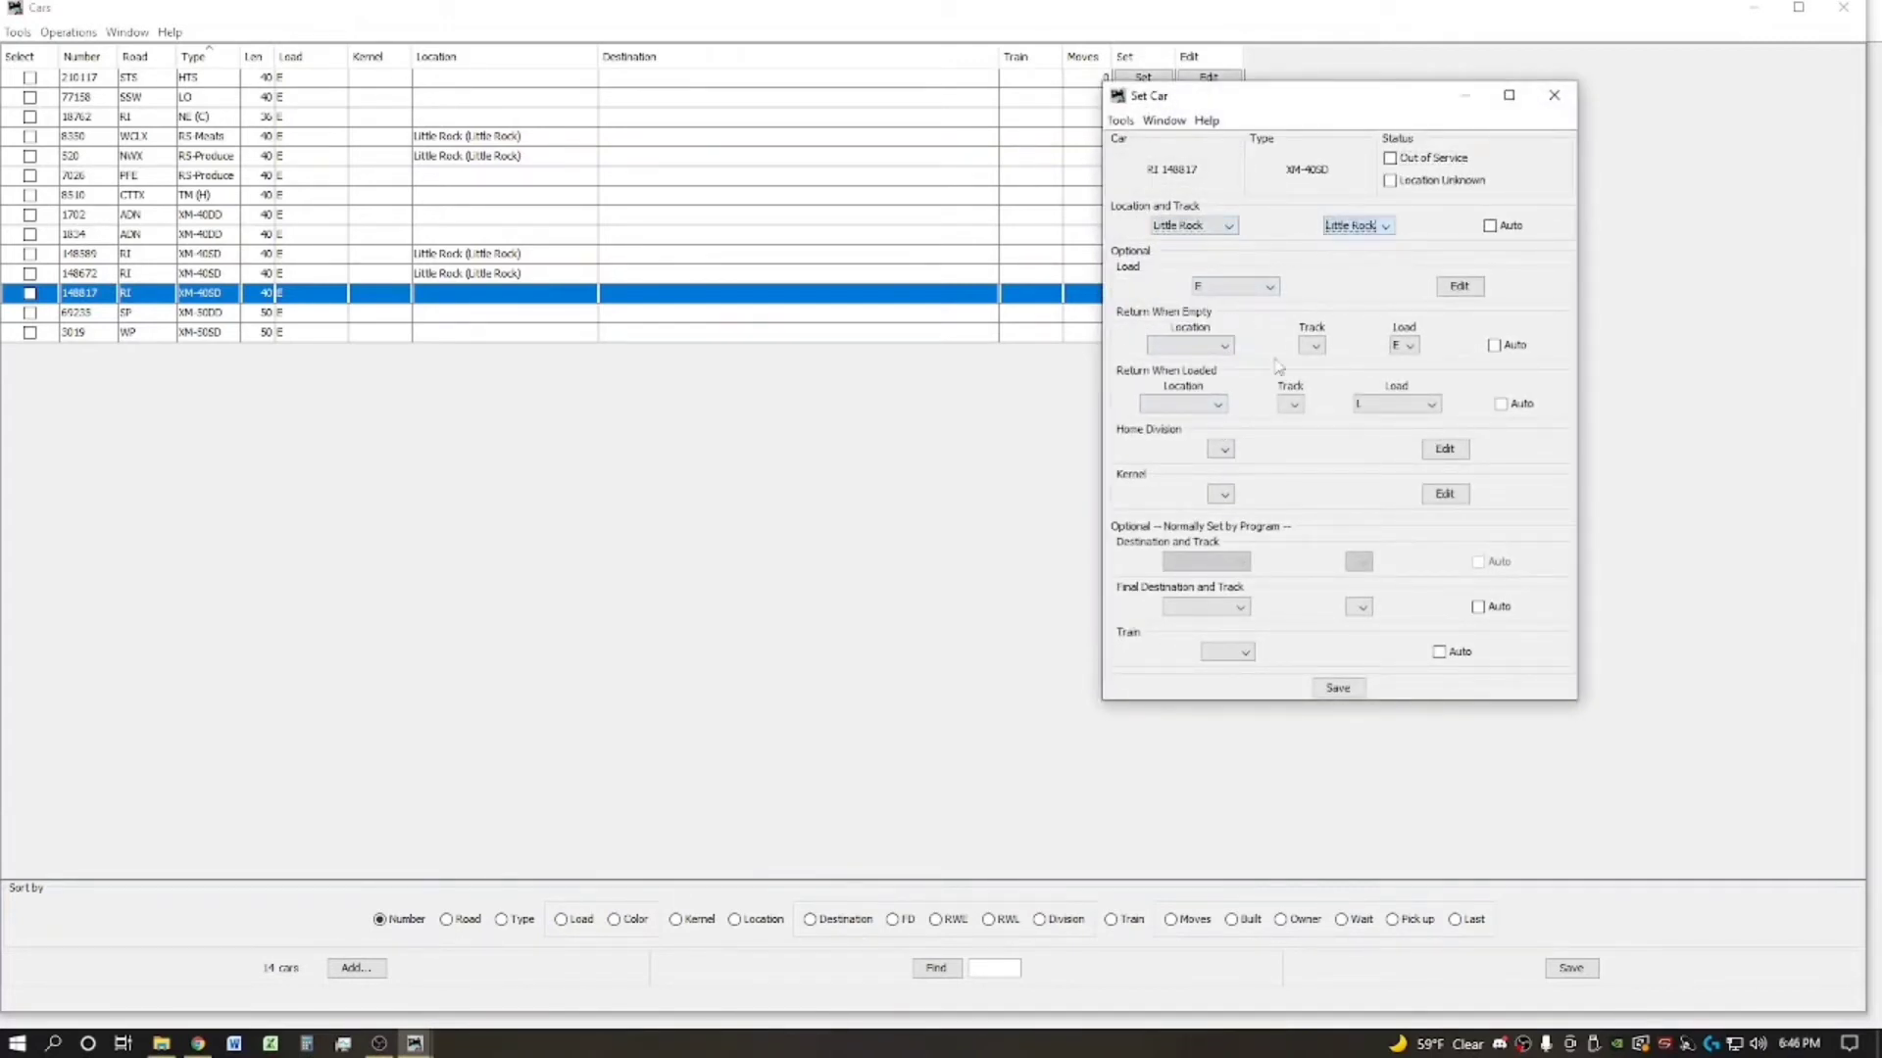
click(1354, 690)
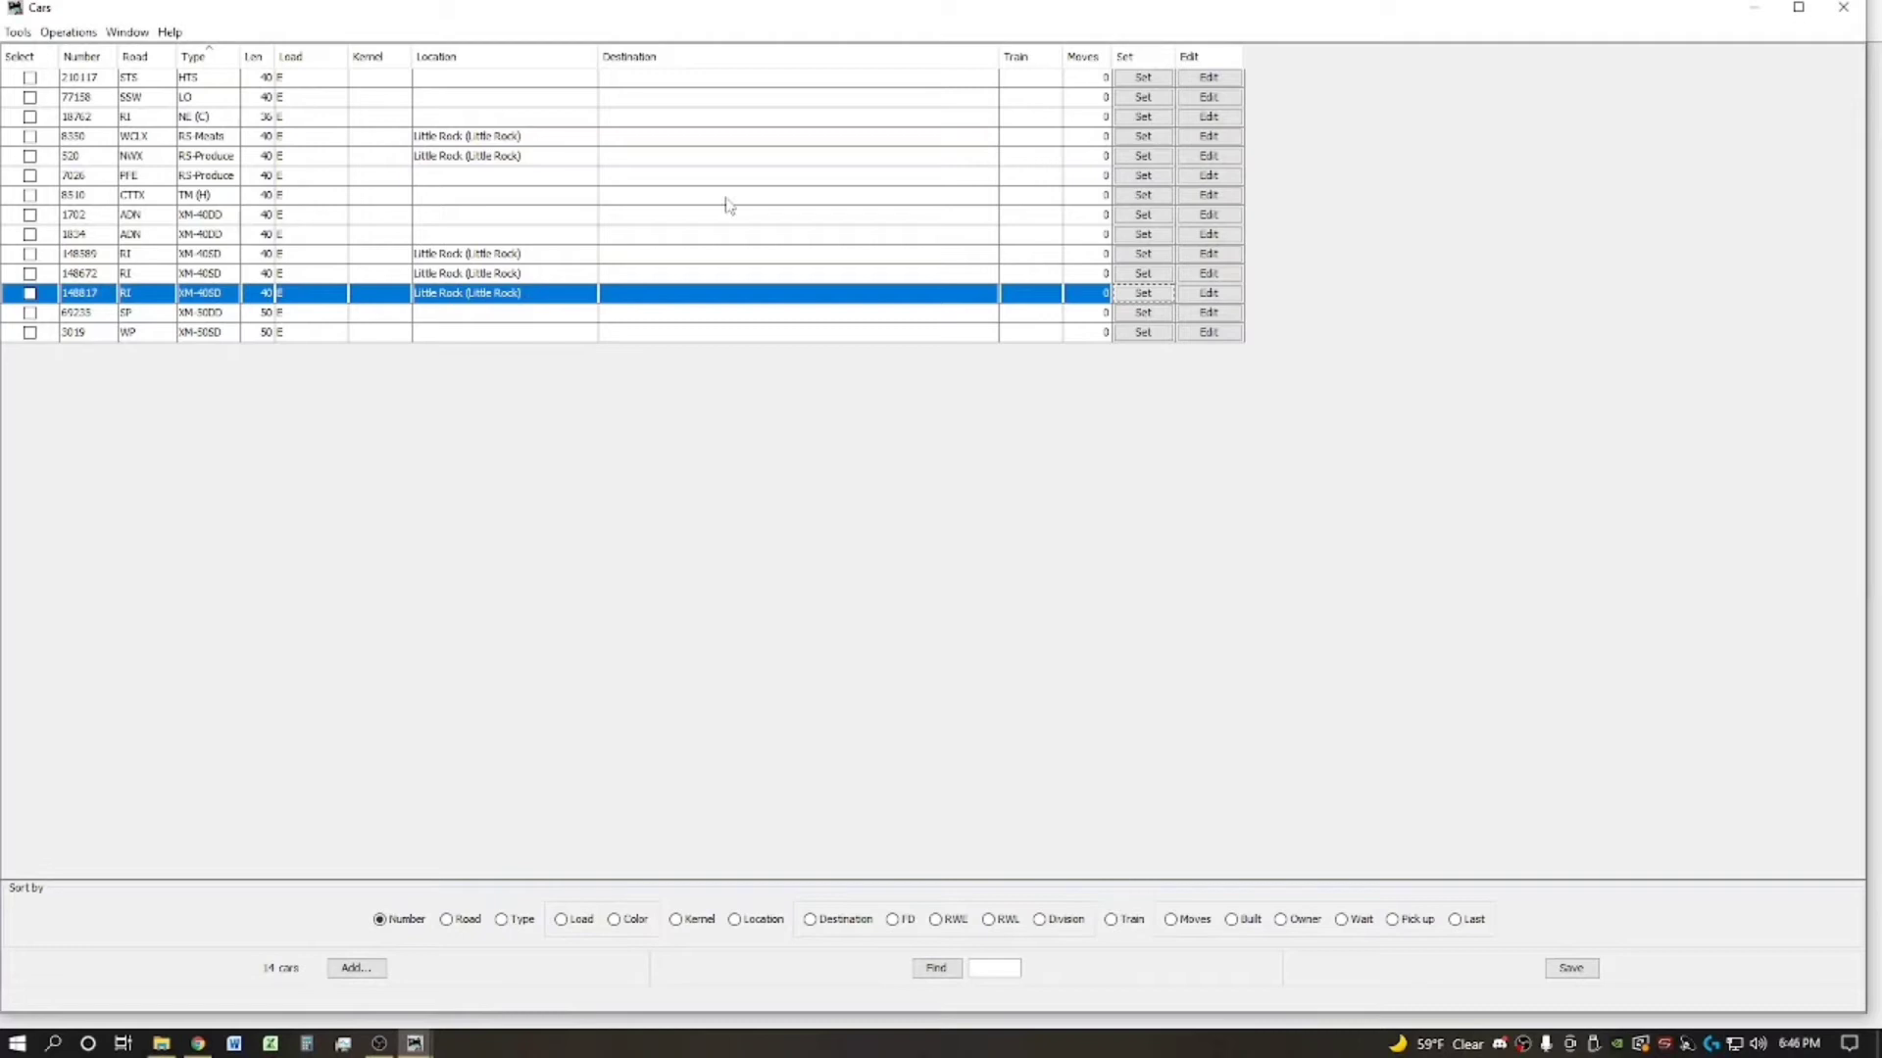
click(1165, 200)
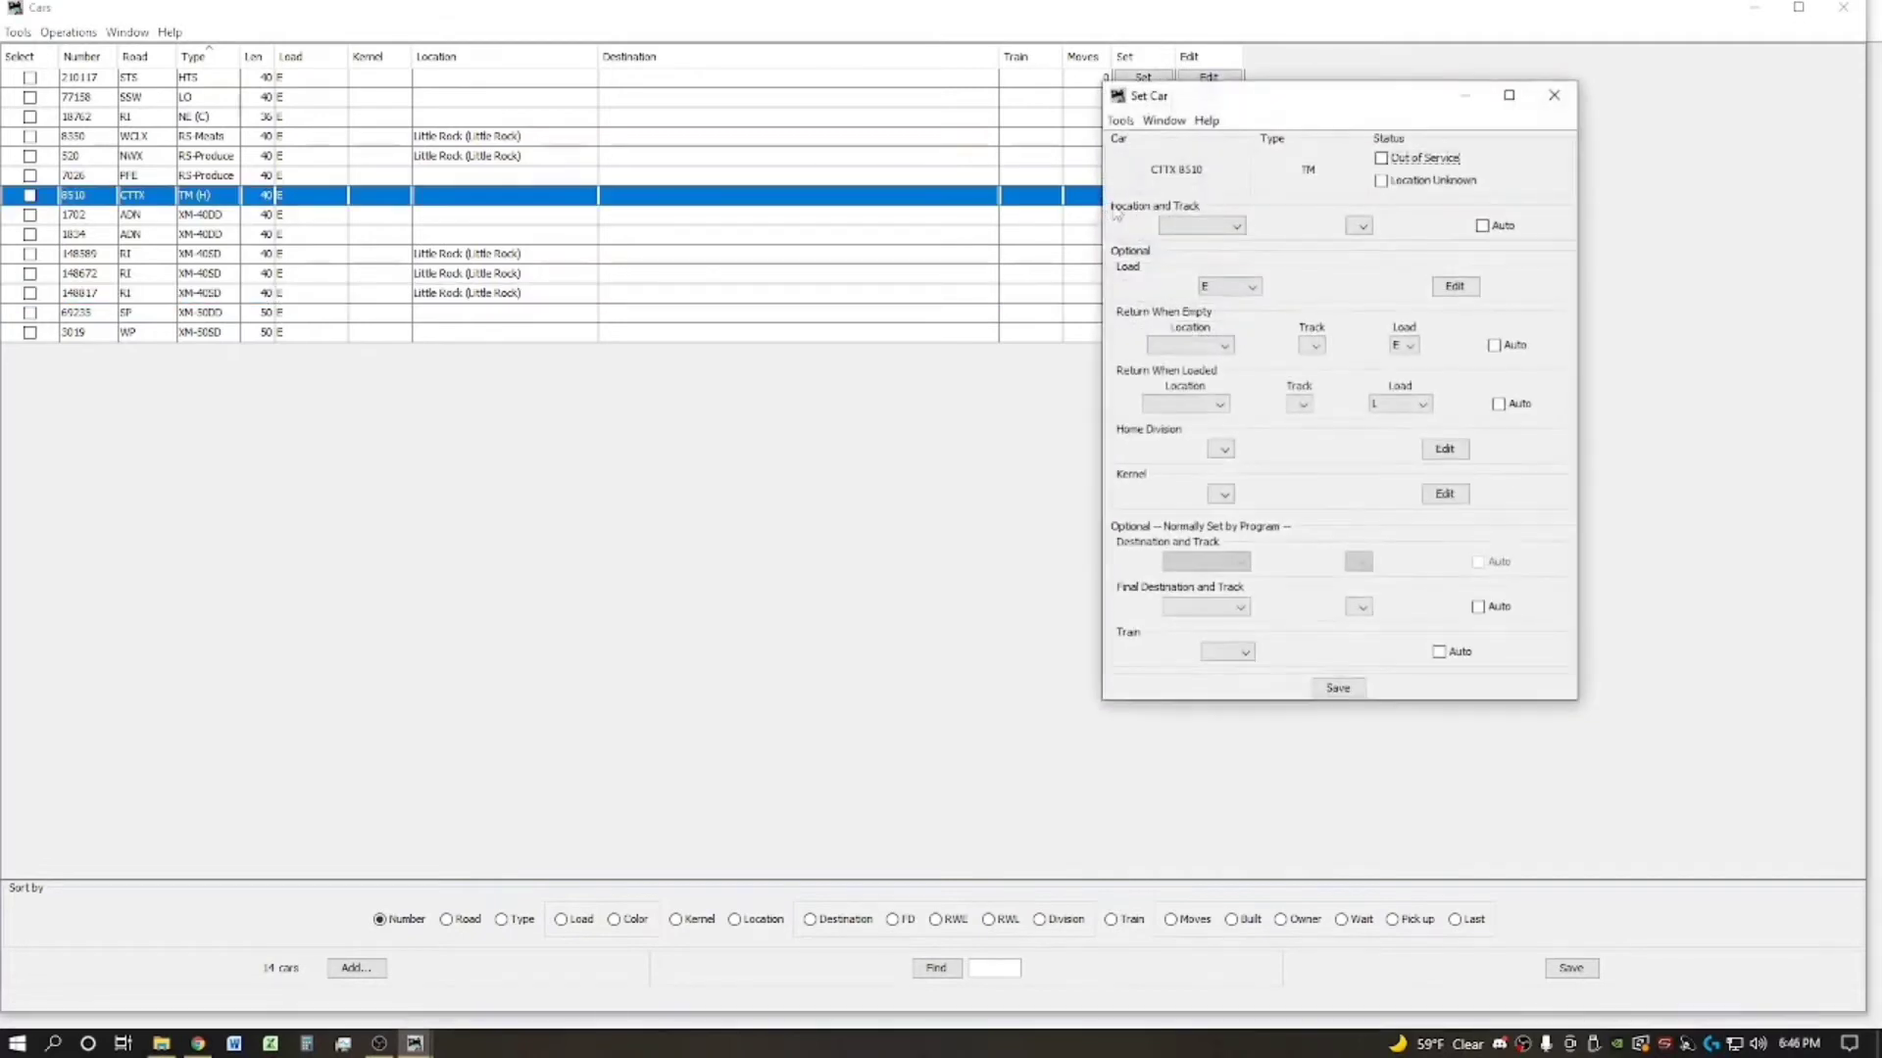
click(1201, 227)
click(1206, 307)
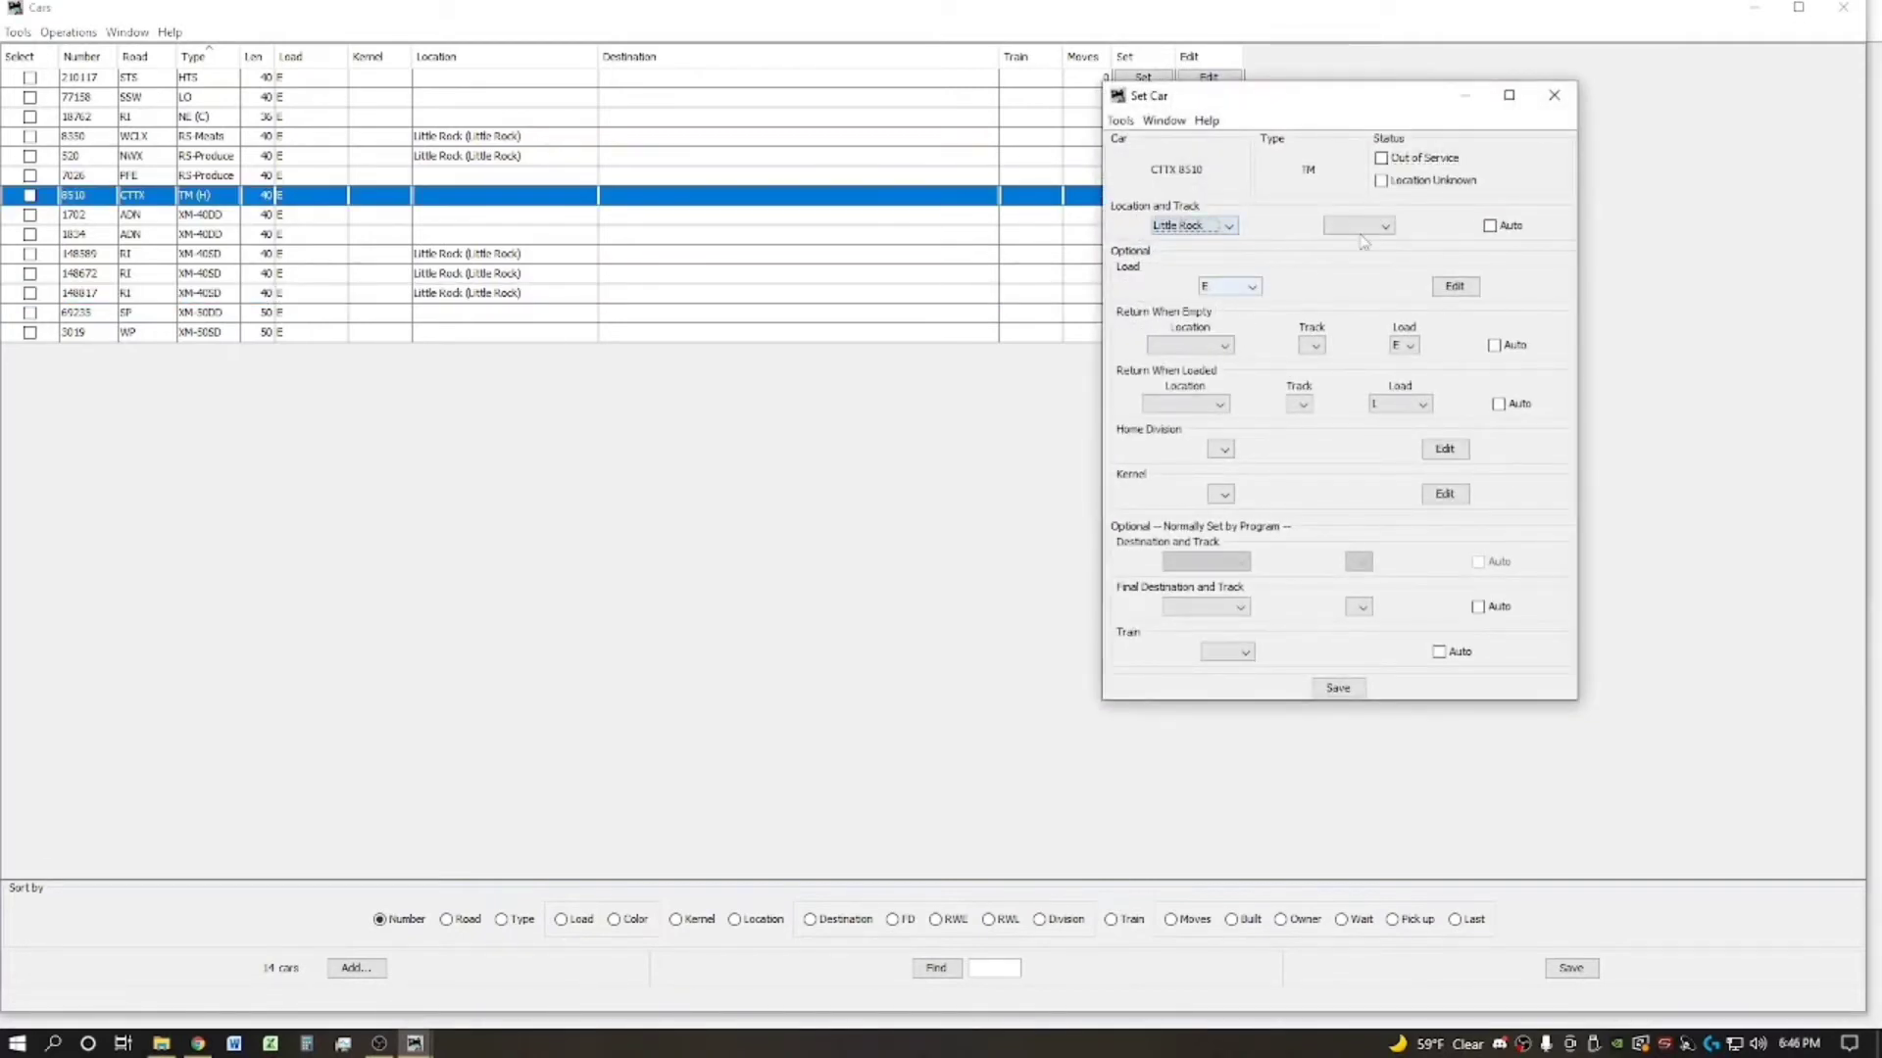
click(1359, 225)
click(1350, 244)
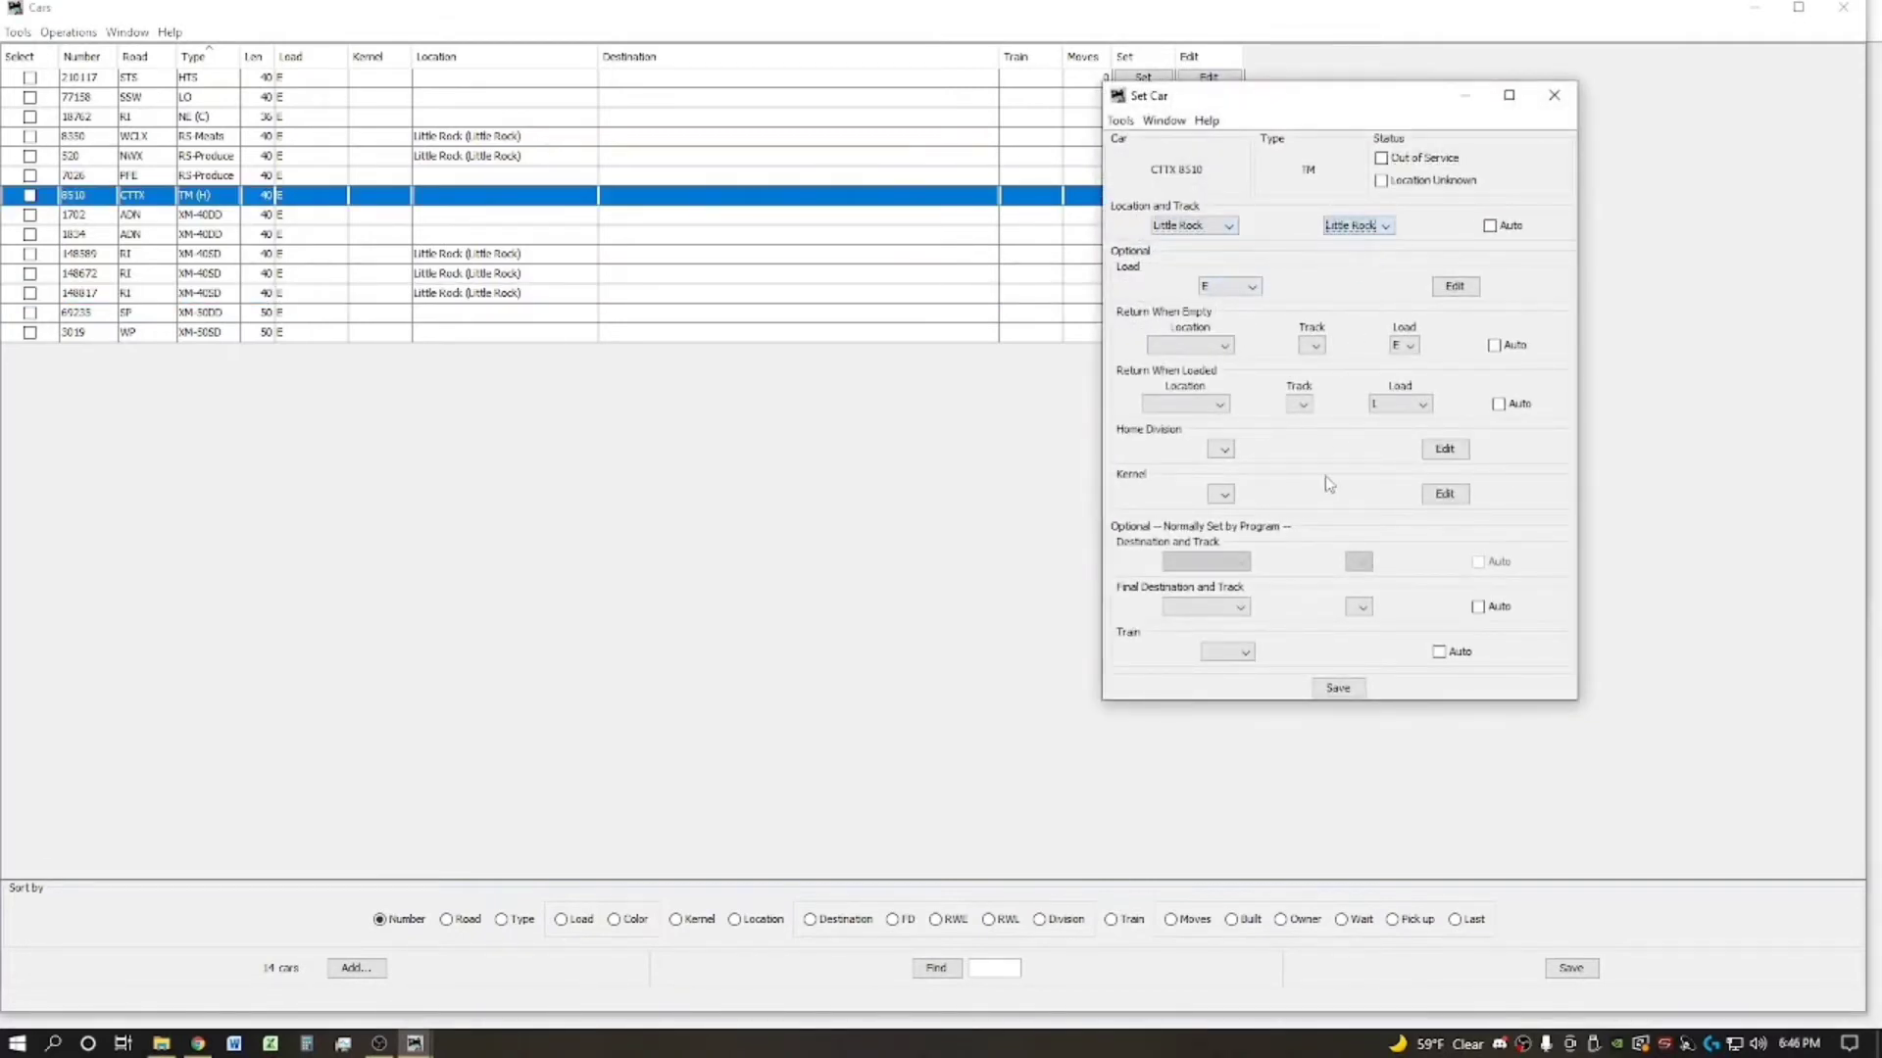
click(1338, 687)
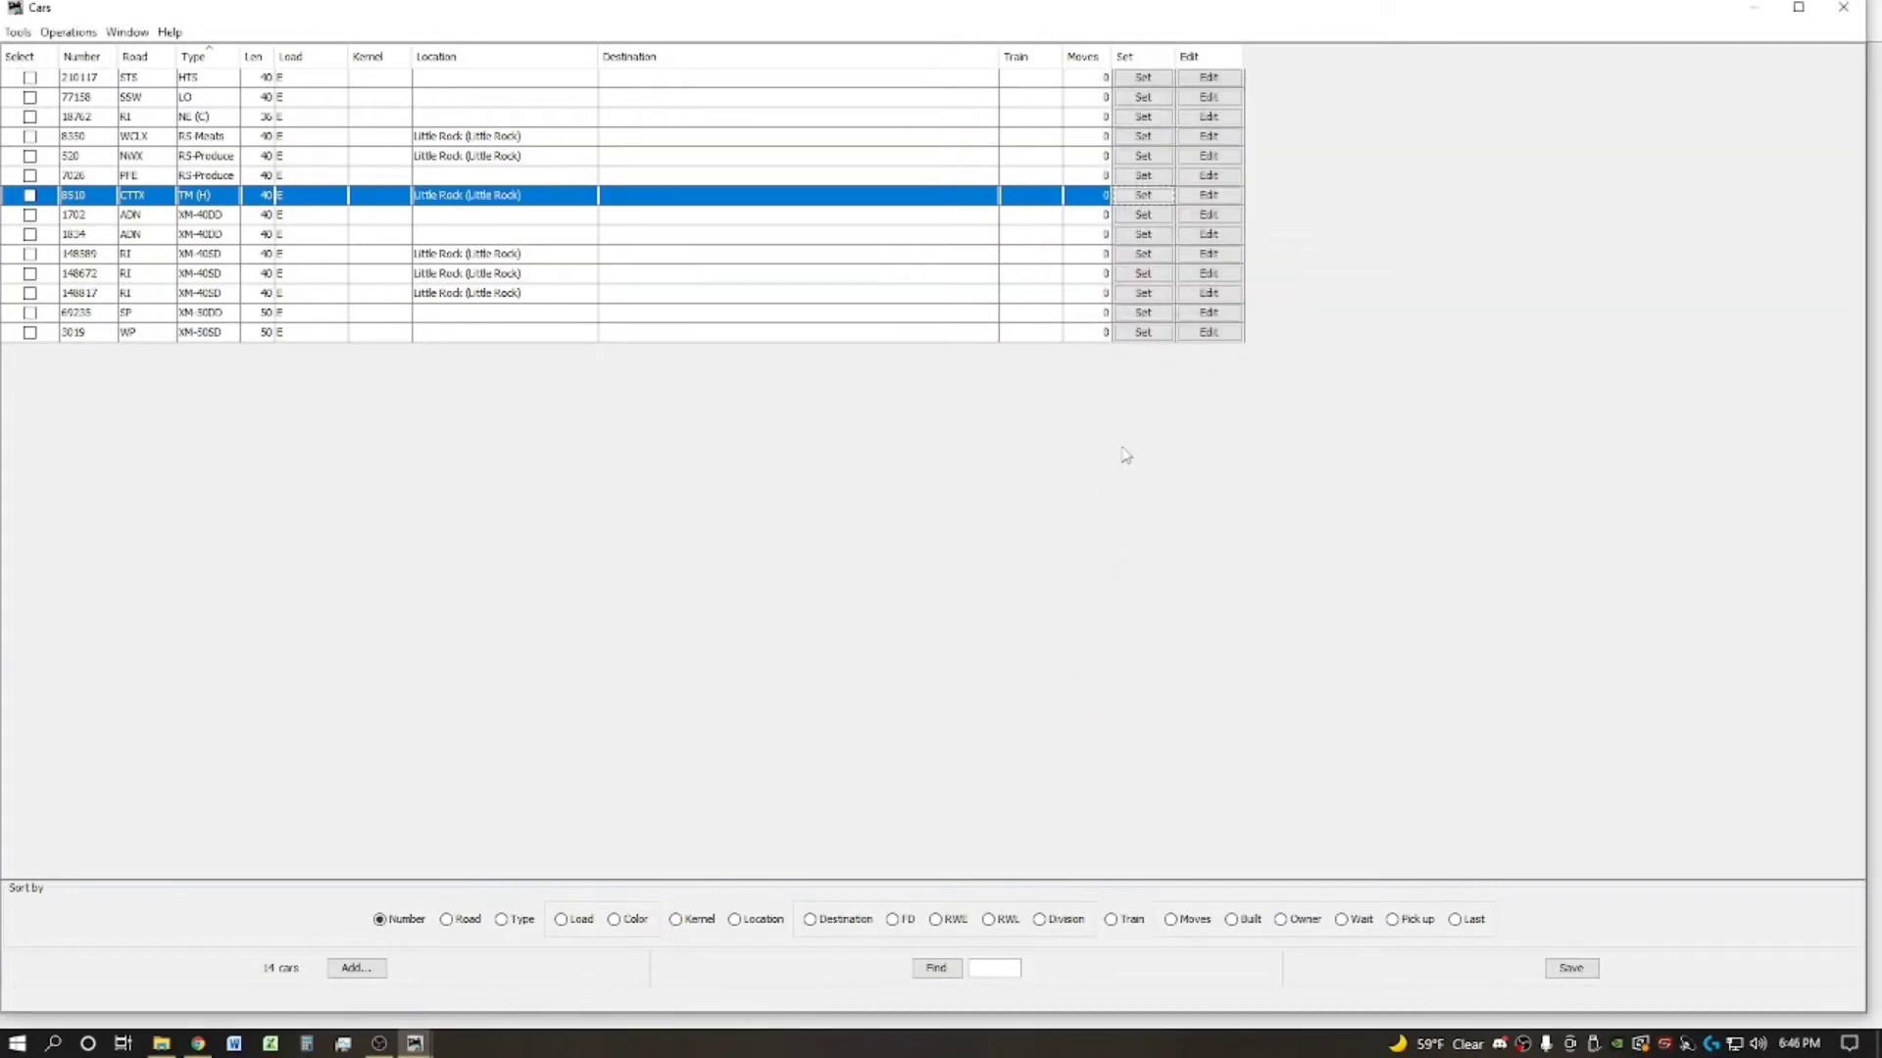
click(1142, 214)
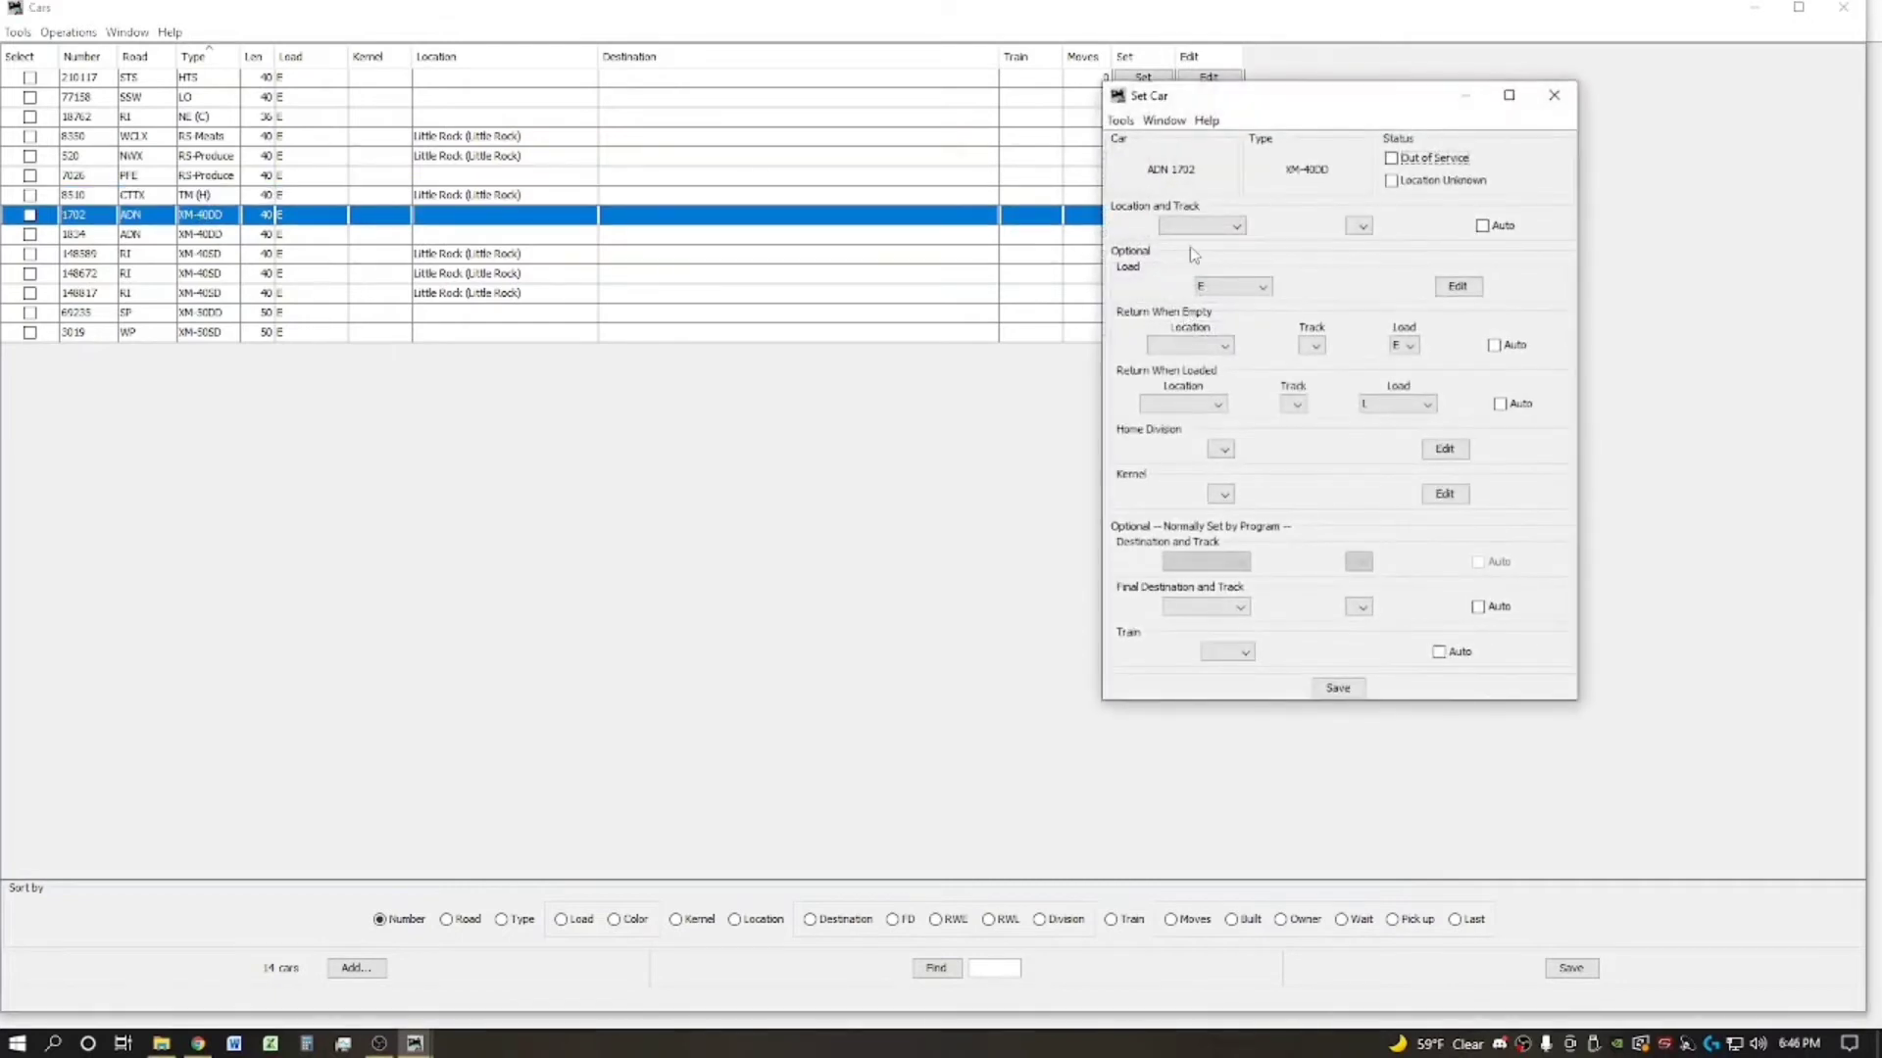
click(1197, 227)
click(1199, 305)
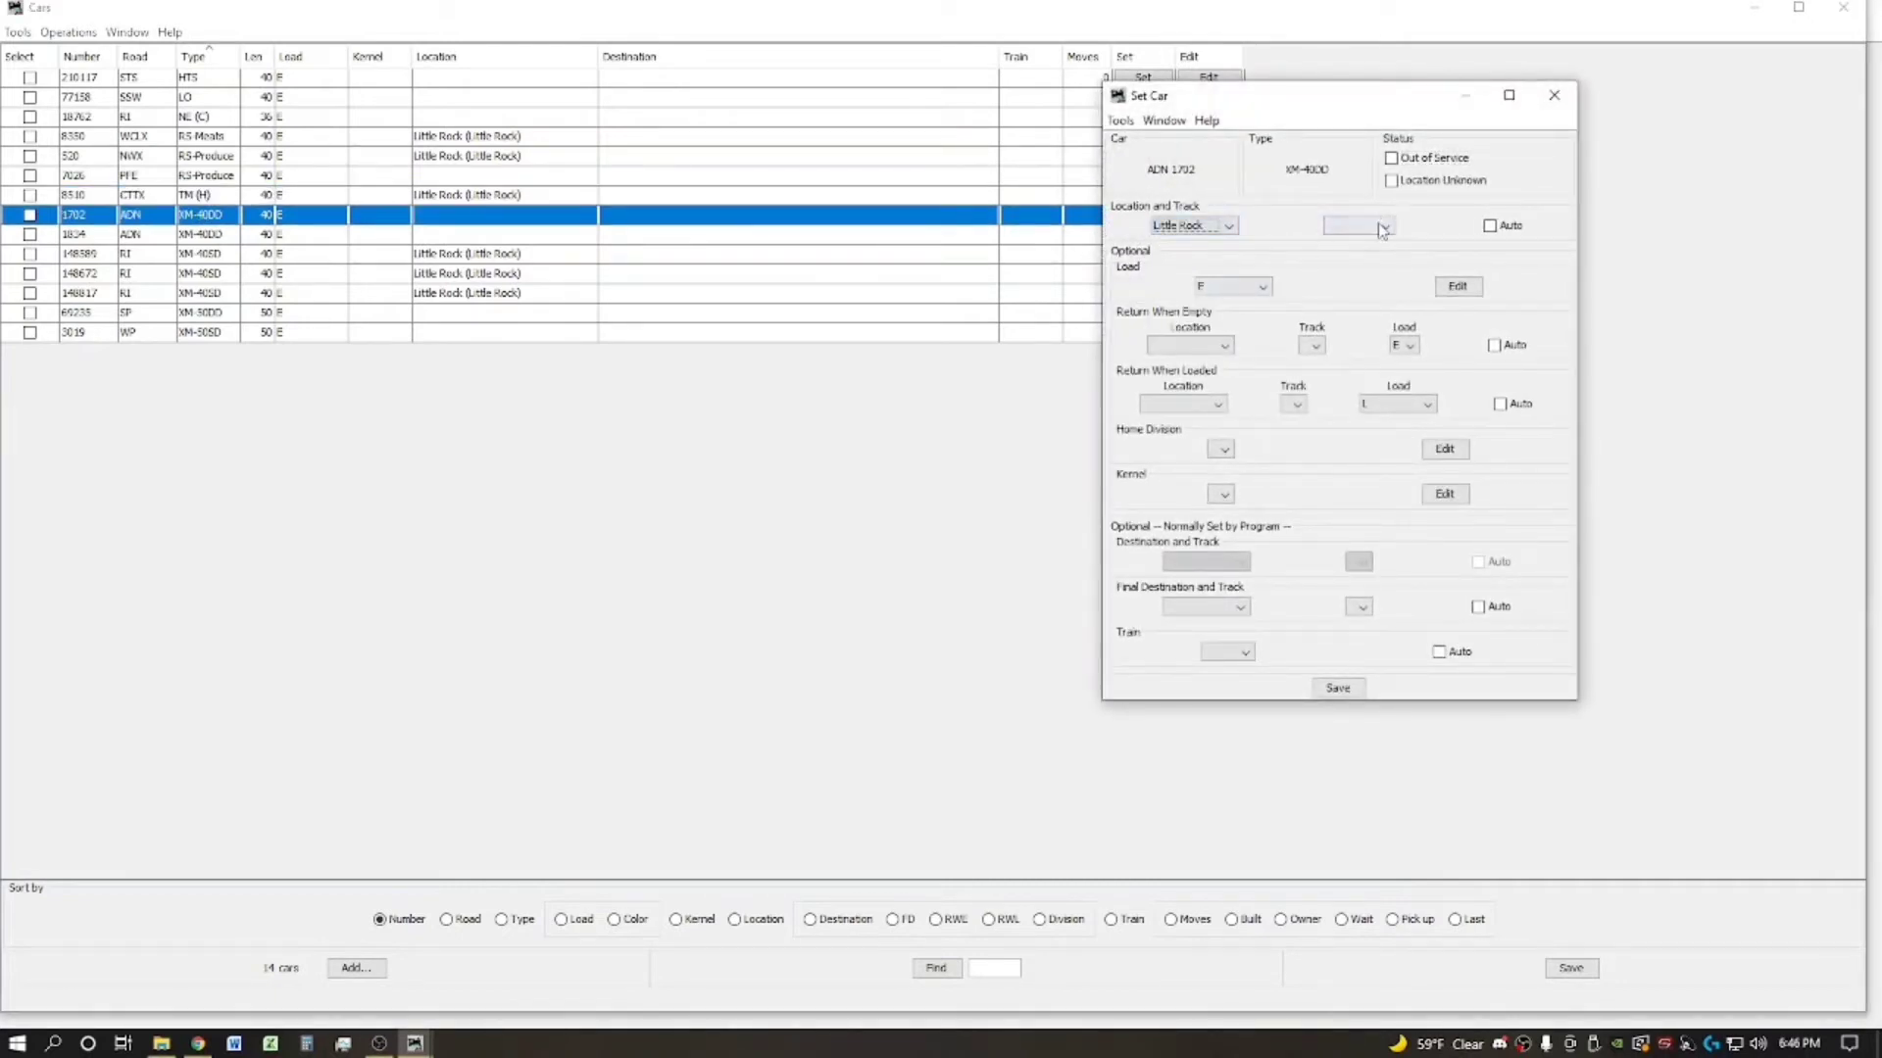
click(1372, 227)
click(1358, 253)
click(1339, 689)
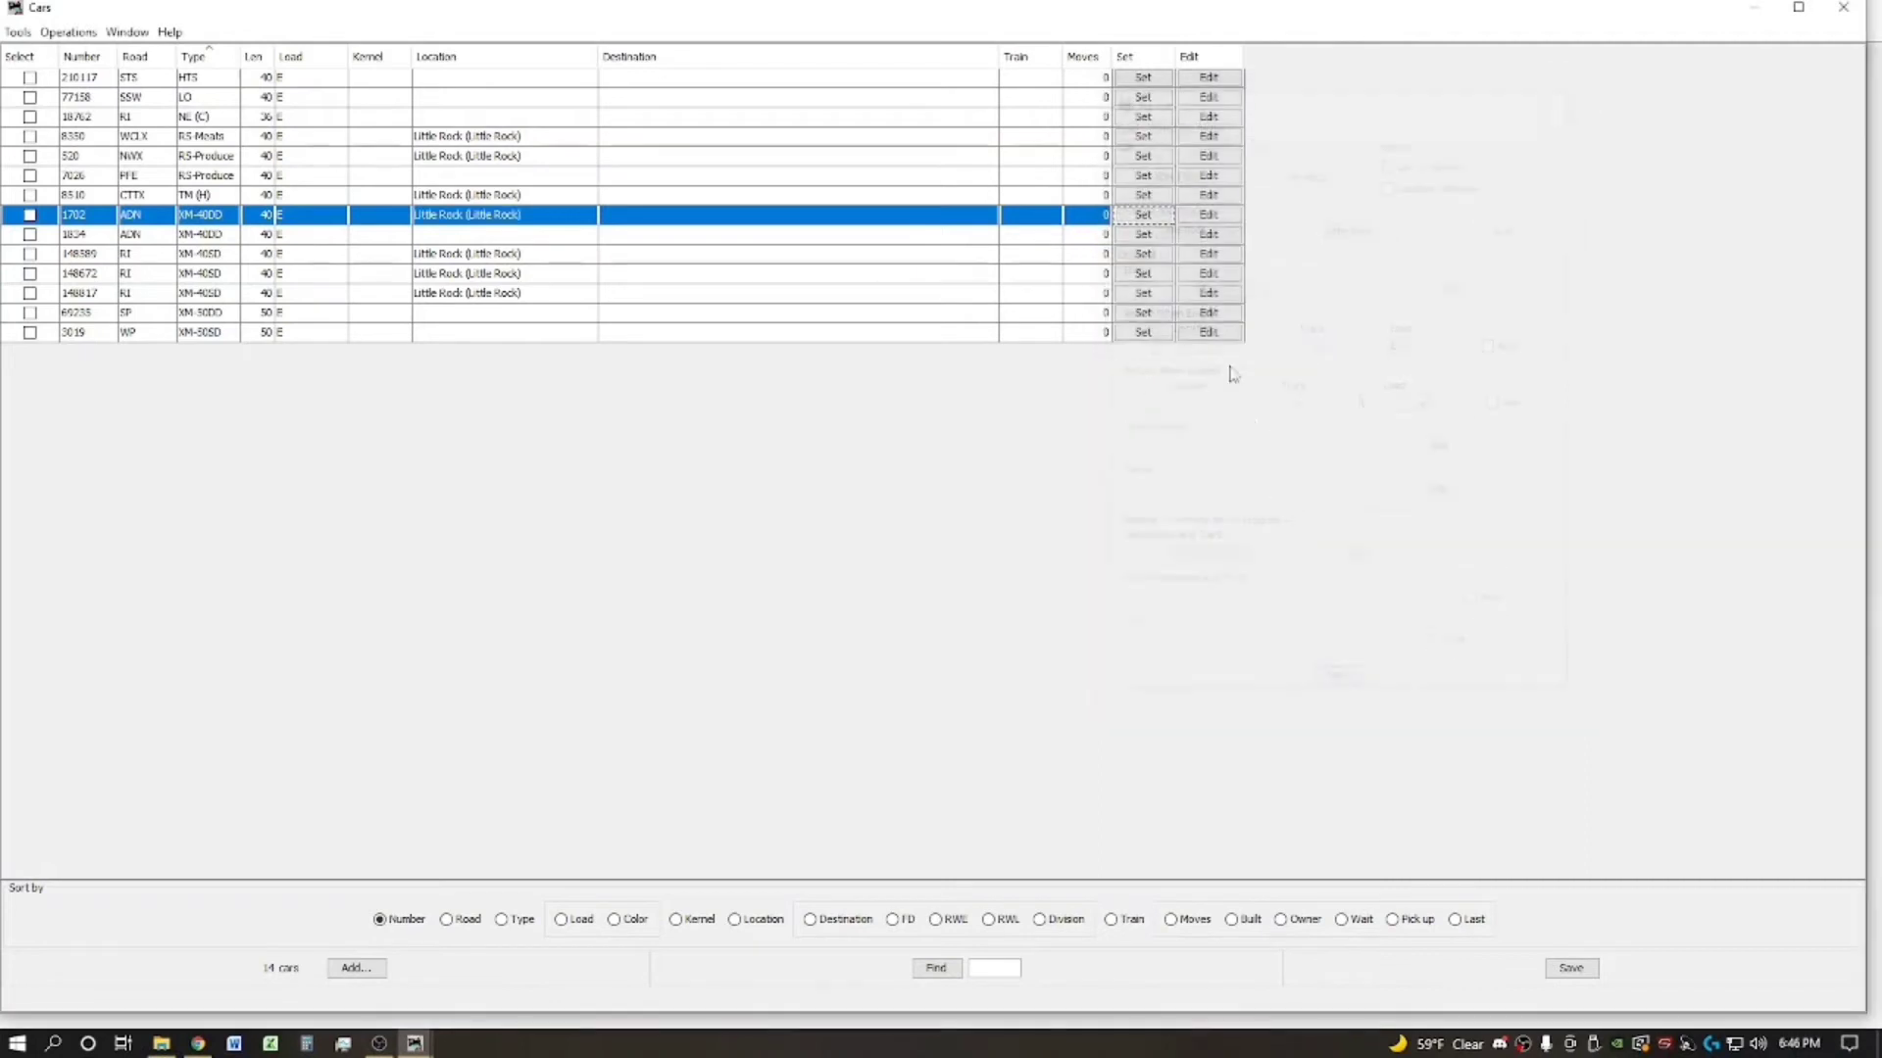
click(1132, 236)
click(1198, 226)
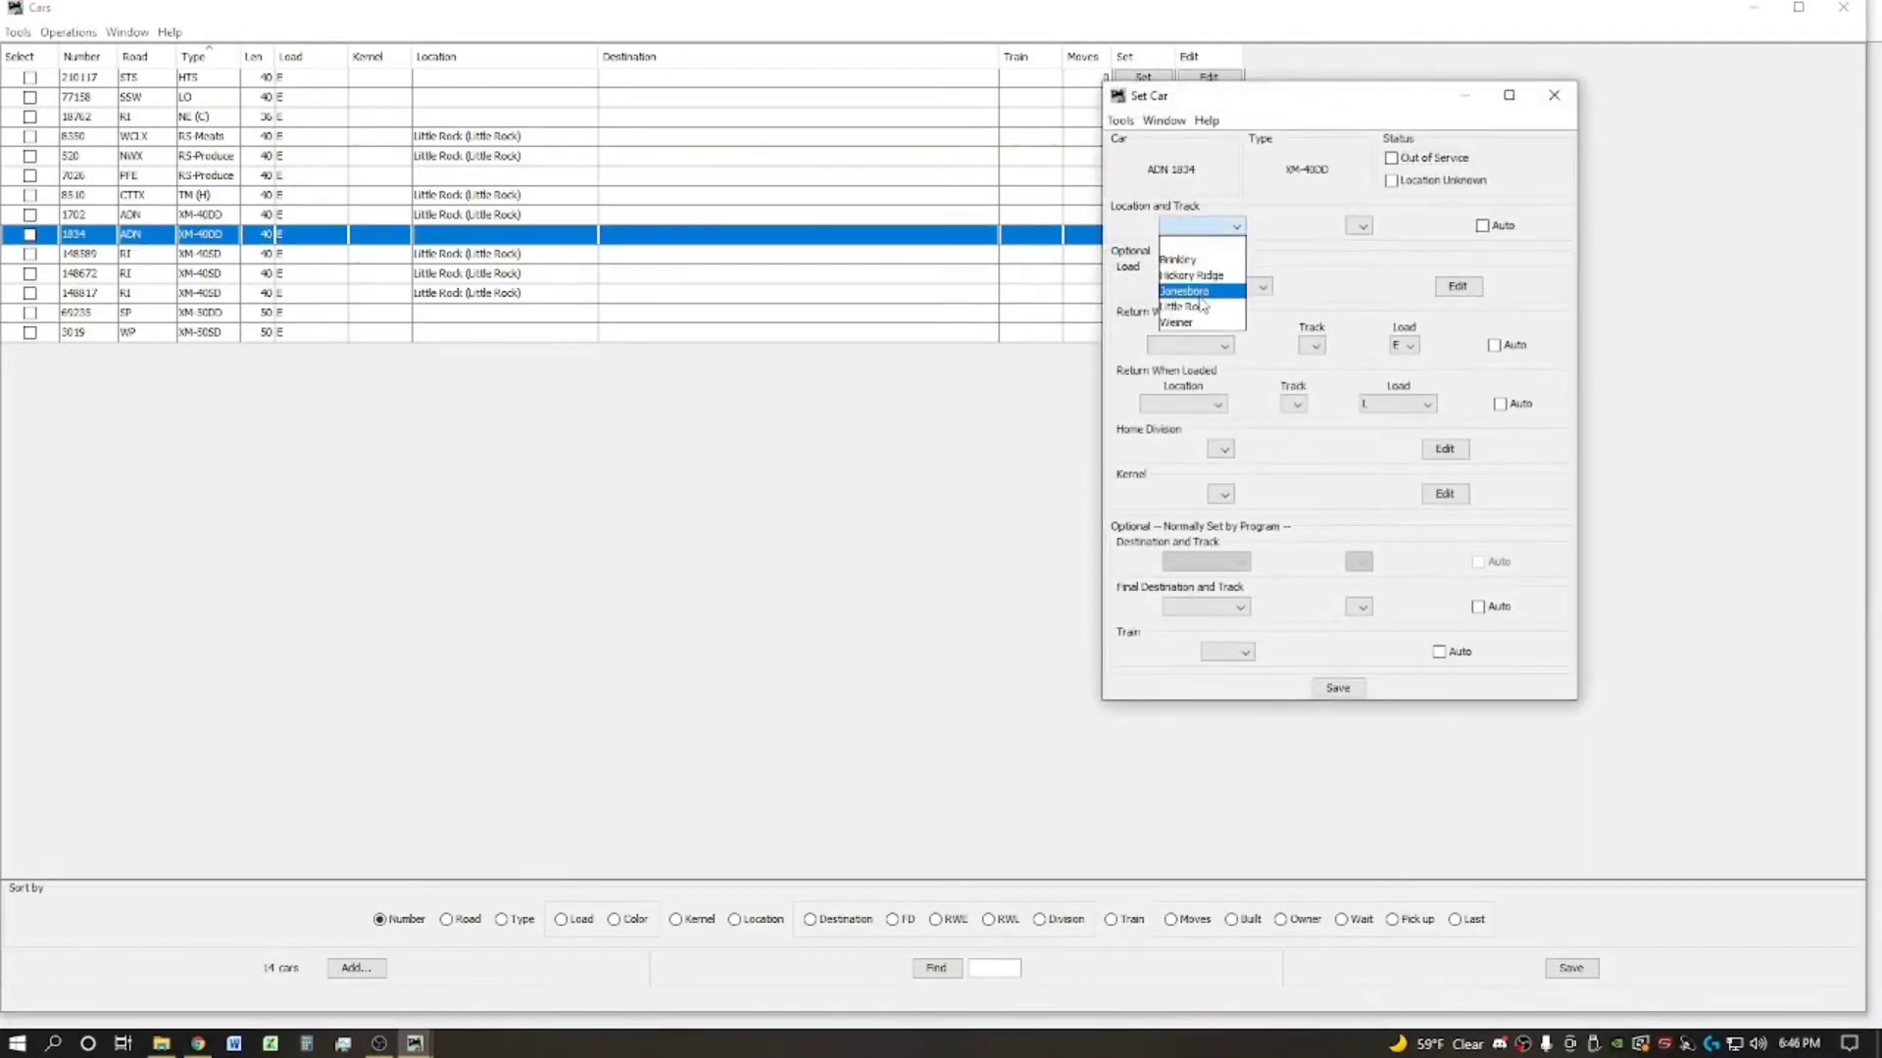
click(1198, 307)
click(1372, 226)
click(1357, 252)
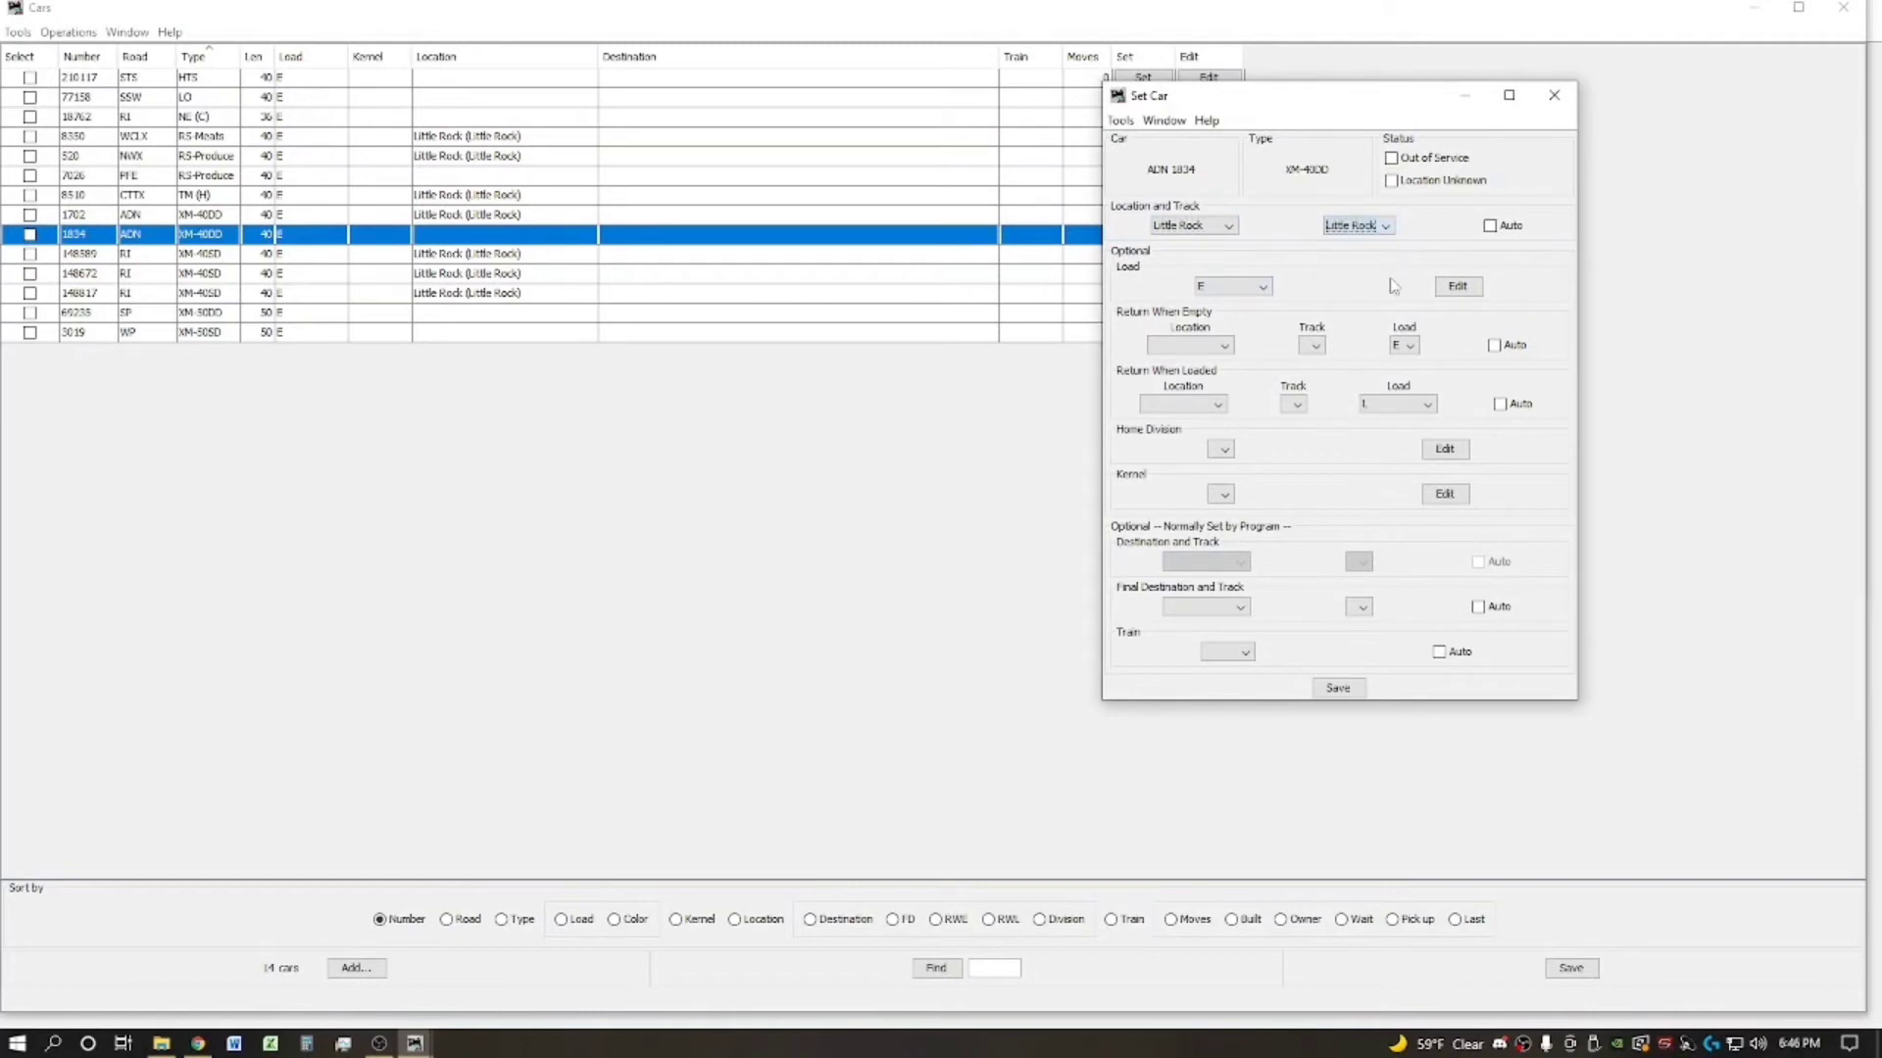
click(1339, 688)
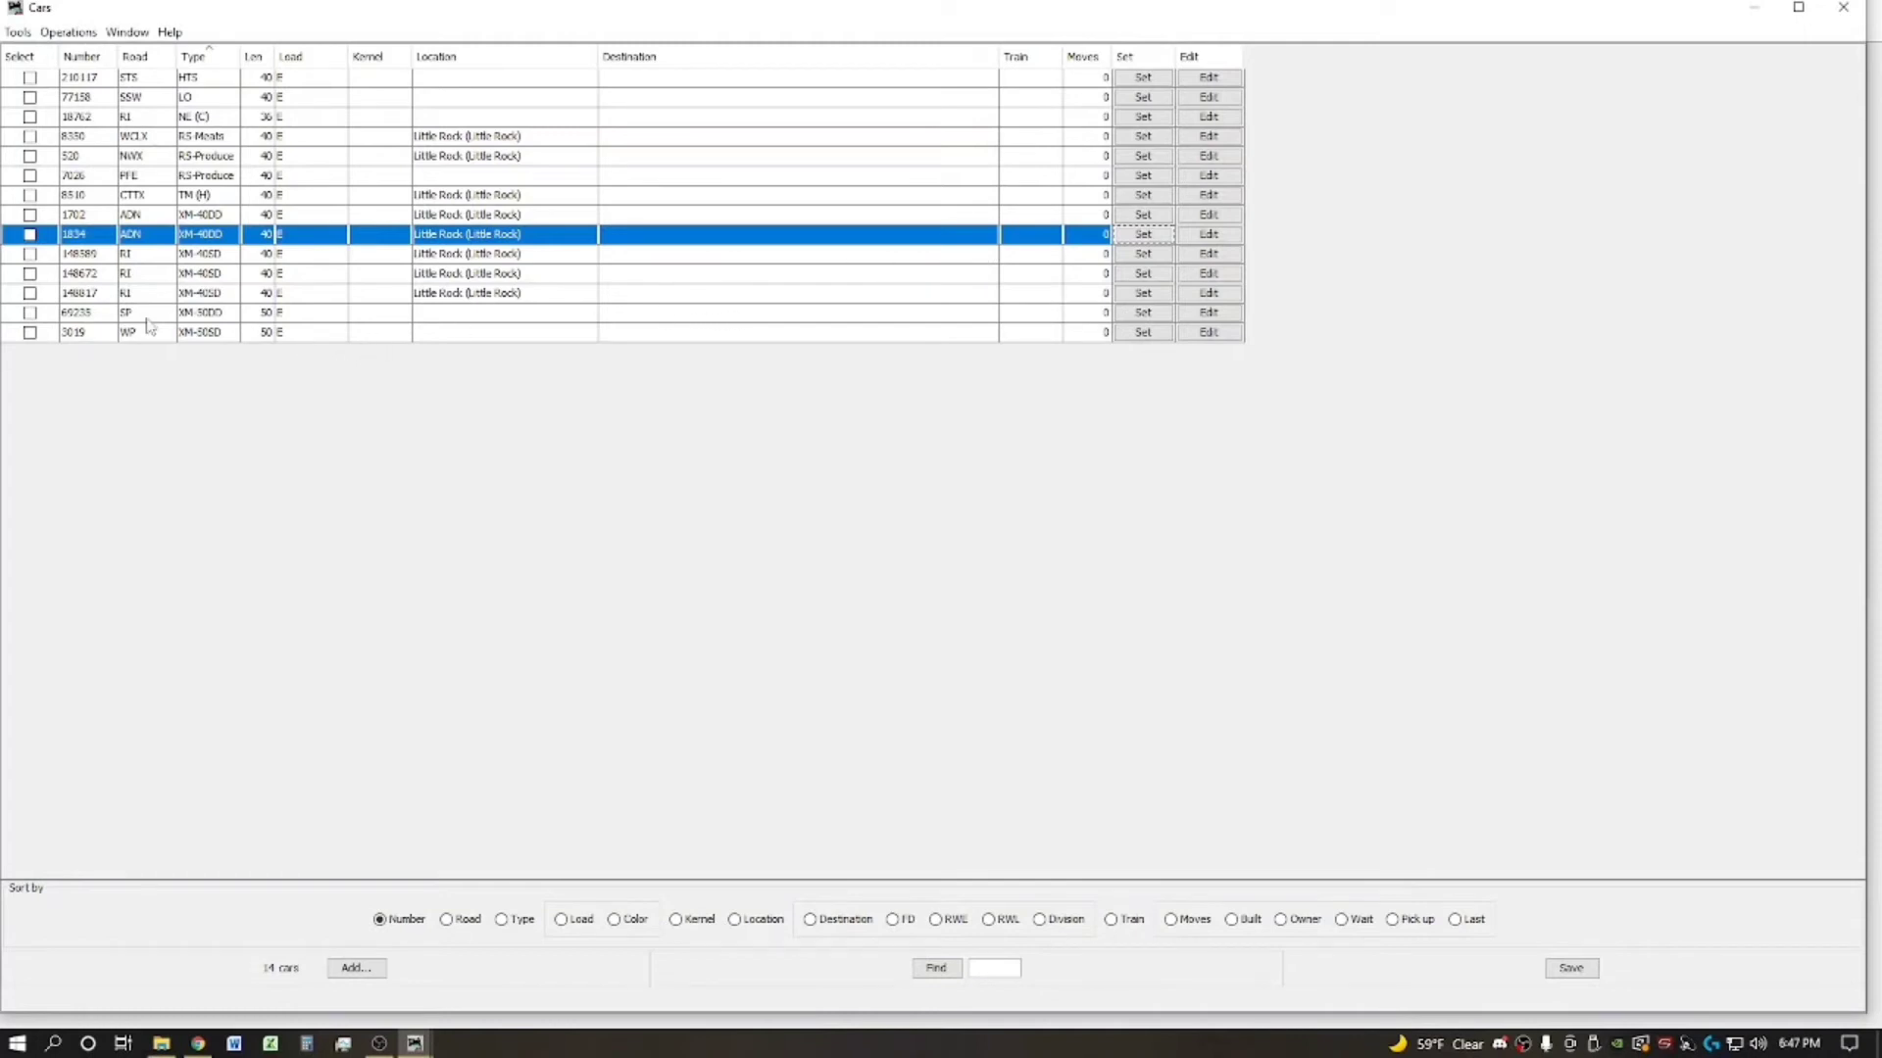
click(137, 59)
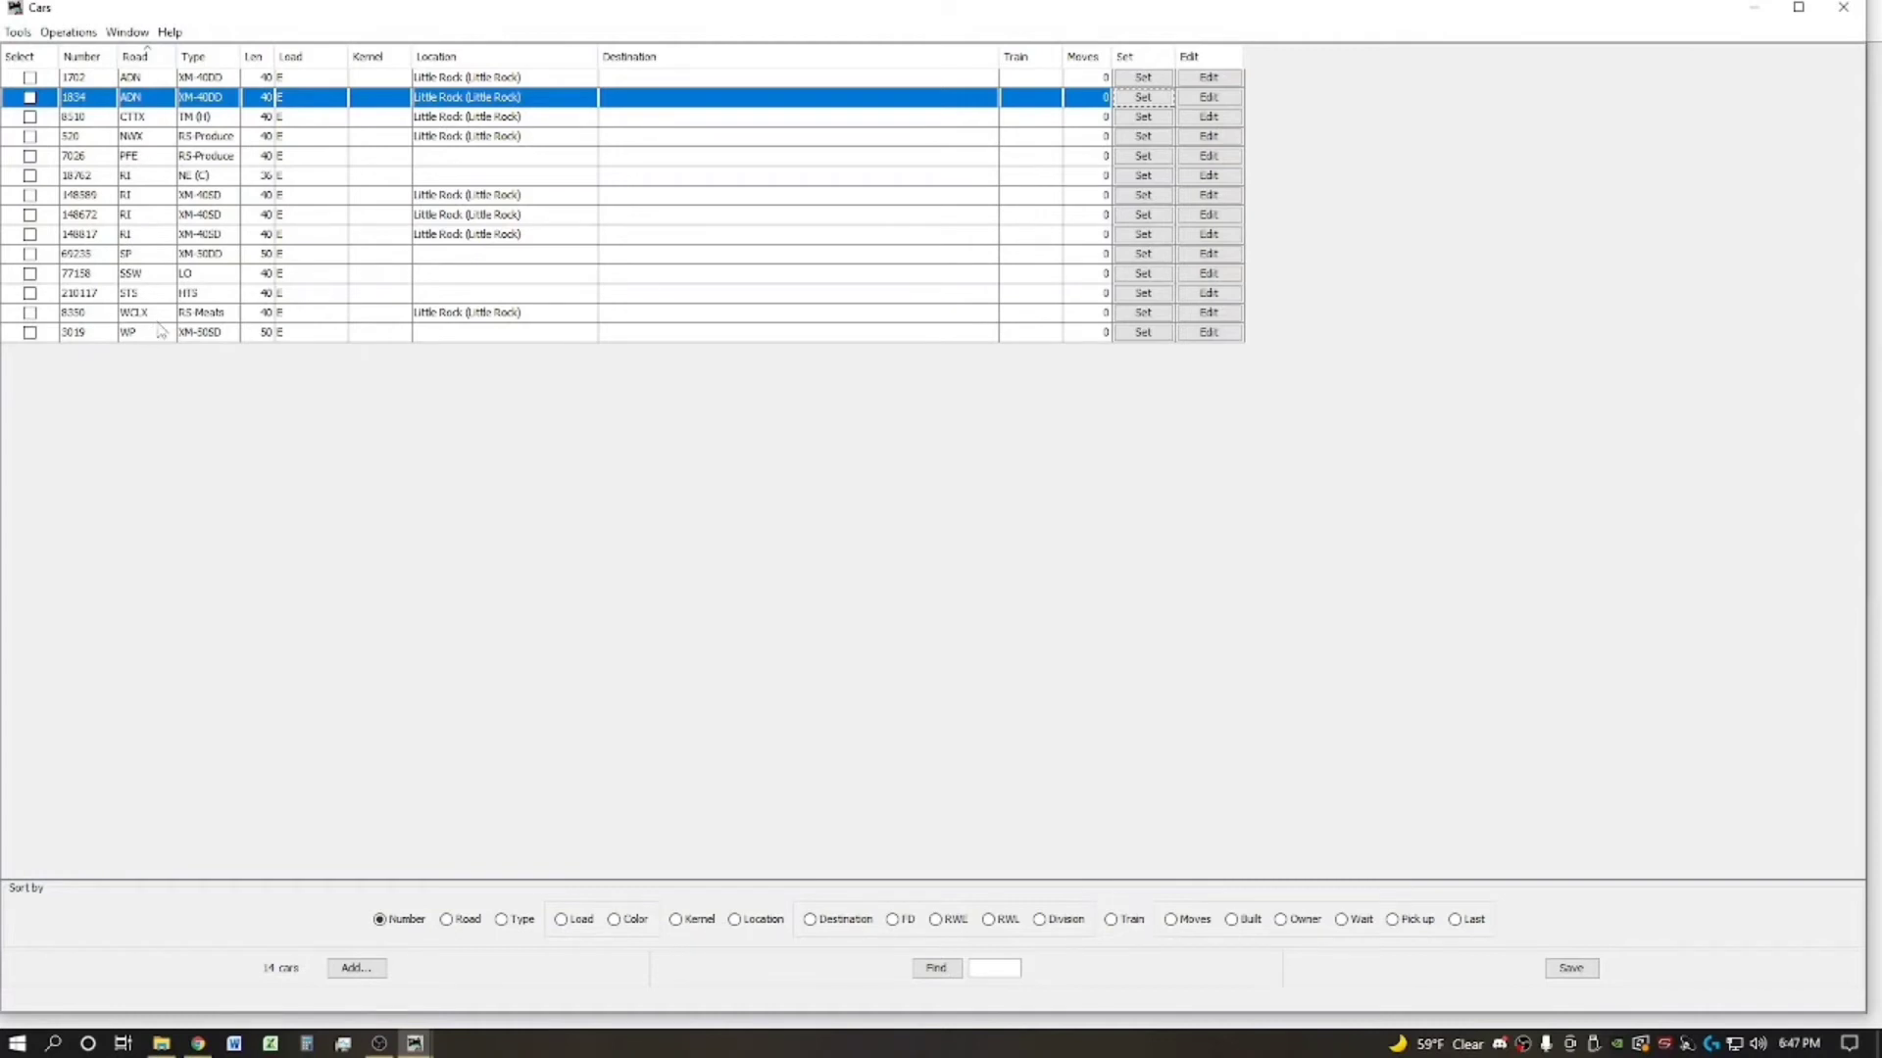
Step: Start a new car with road L&A, type XM-40SD and length 40
click(361, 969)
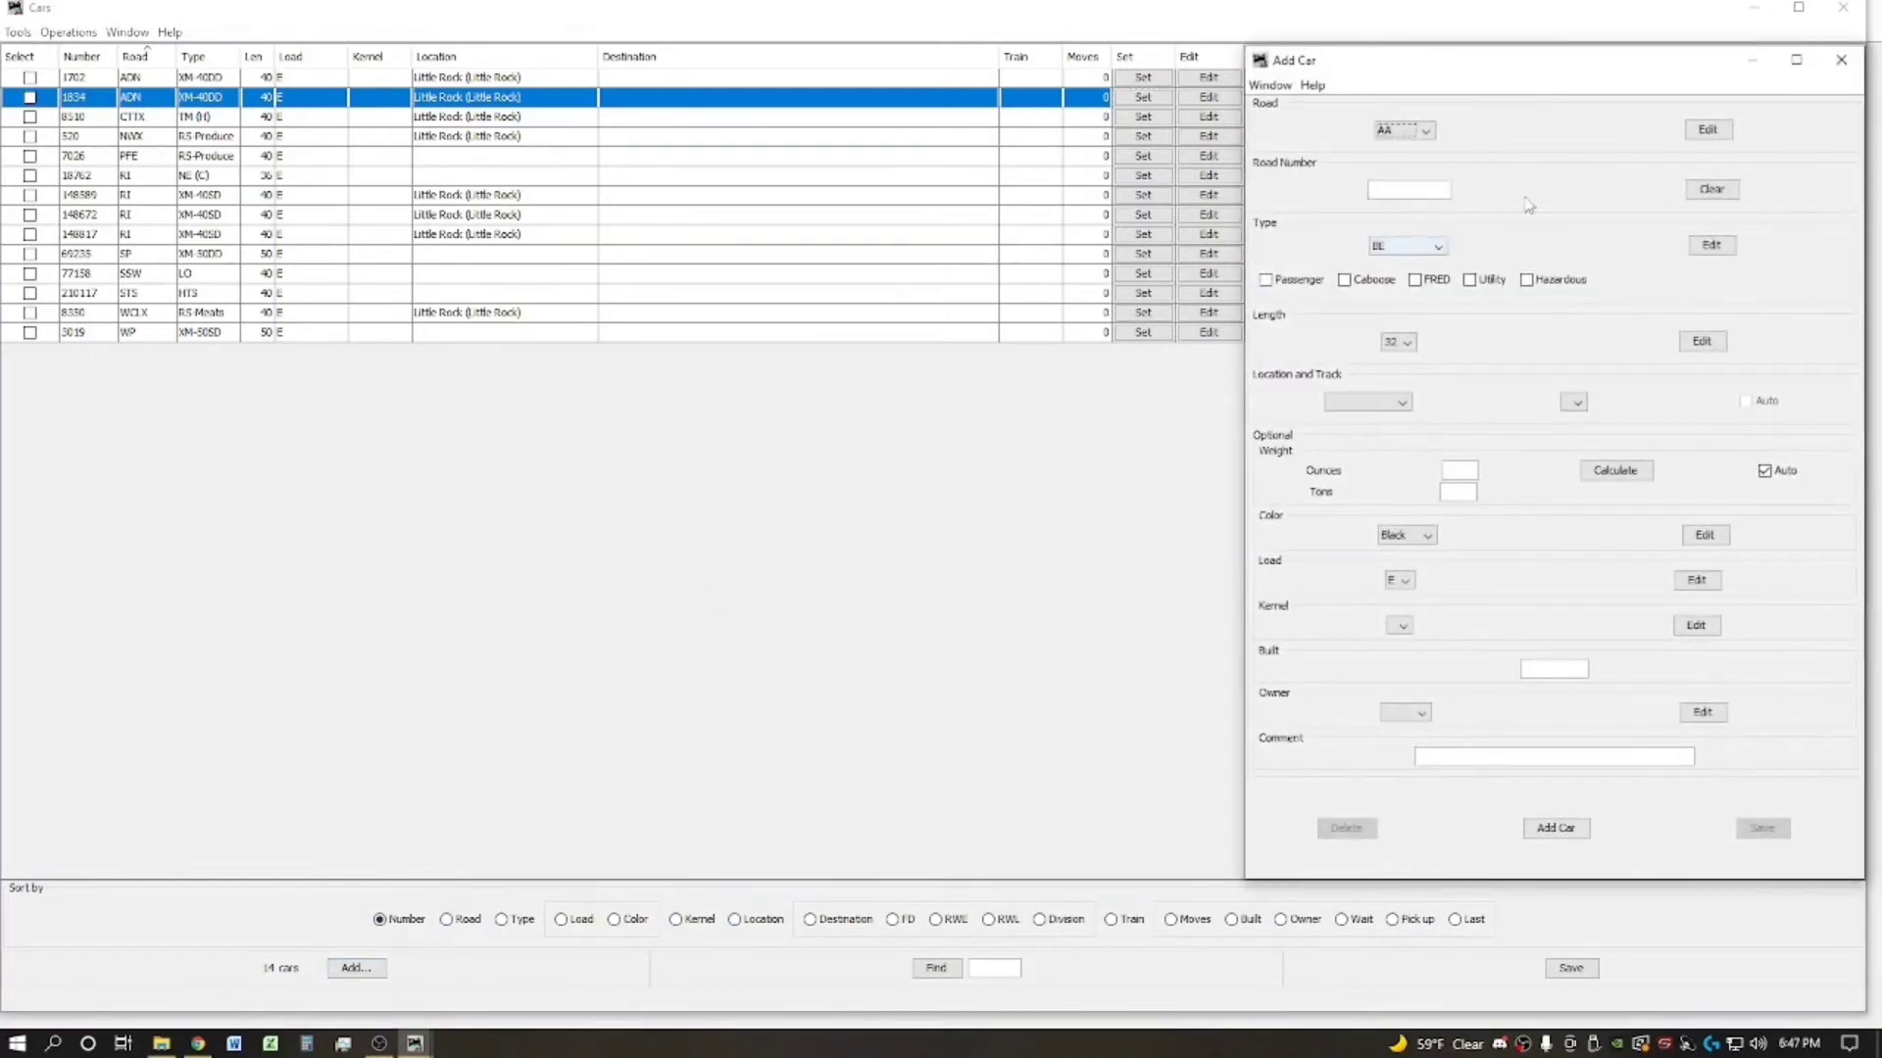
click(1416, 131)
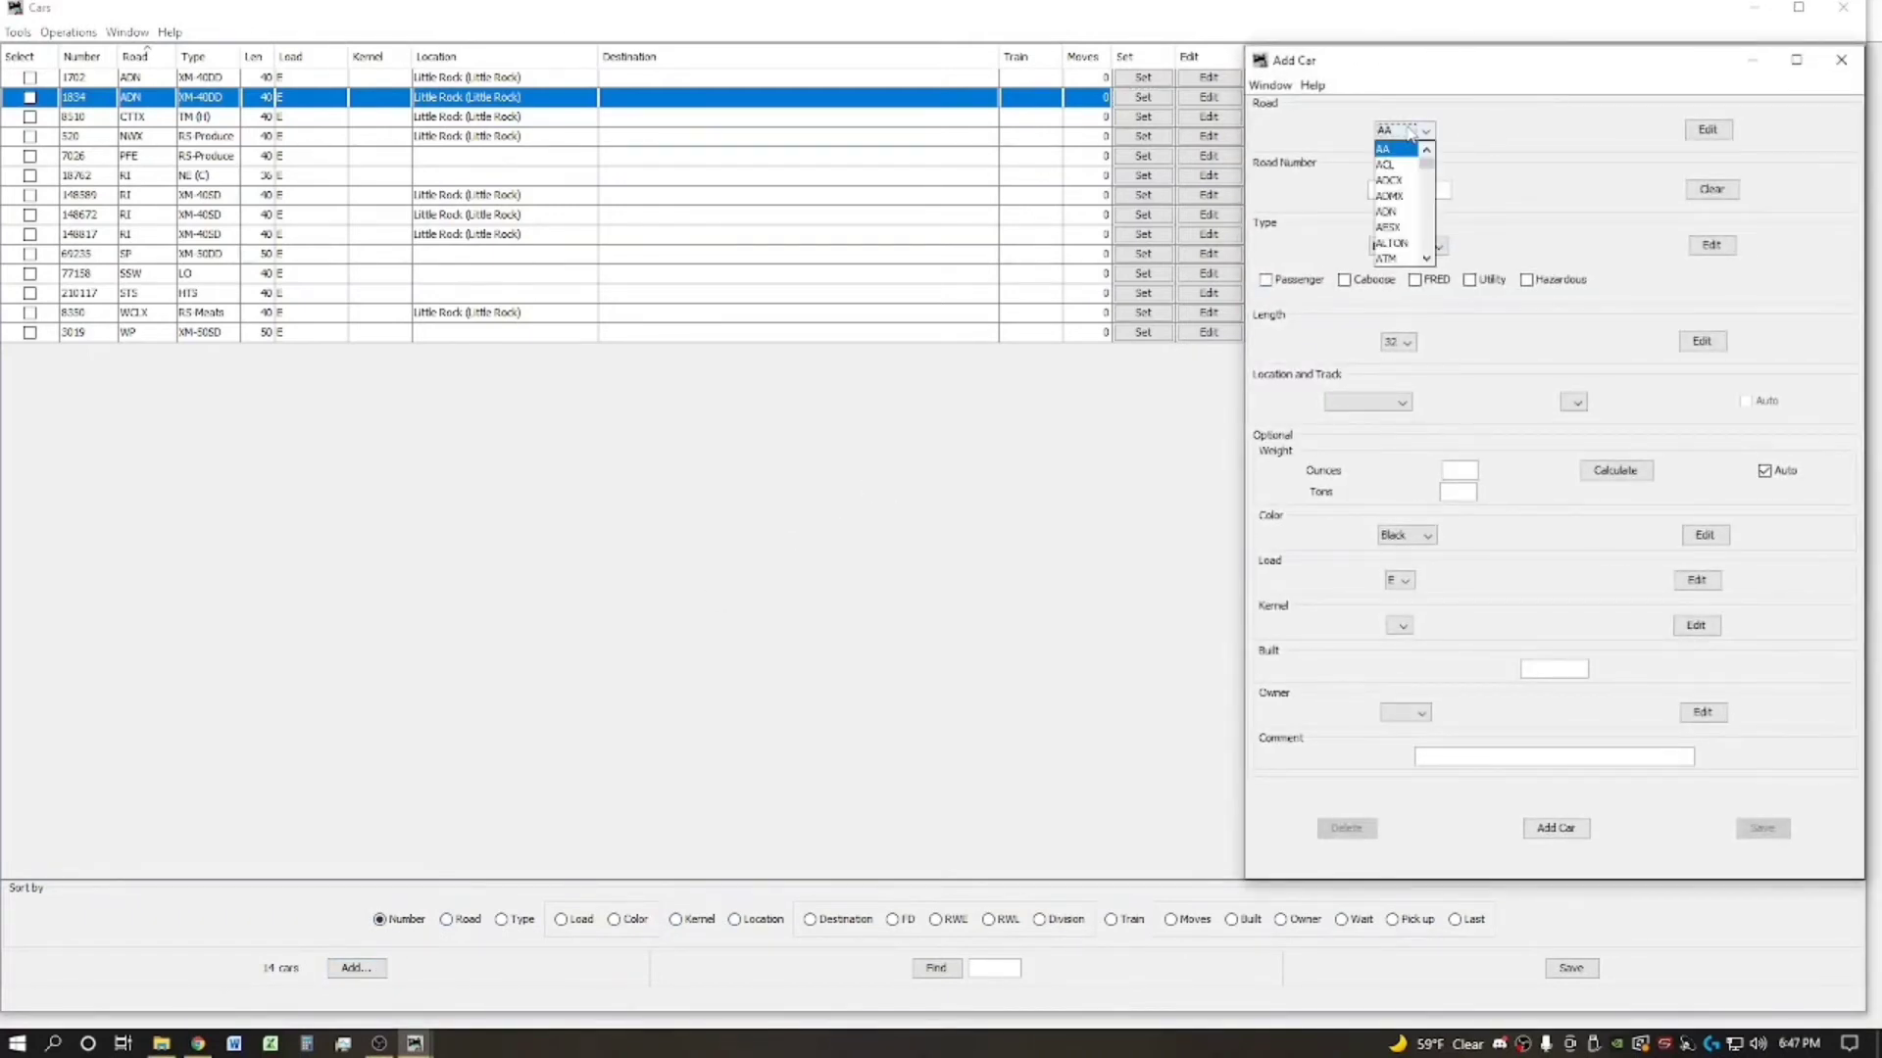
key(l)
key(Tab)
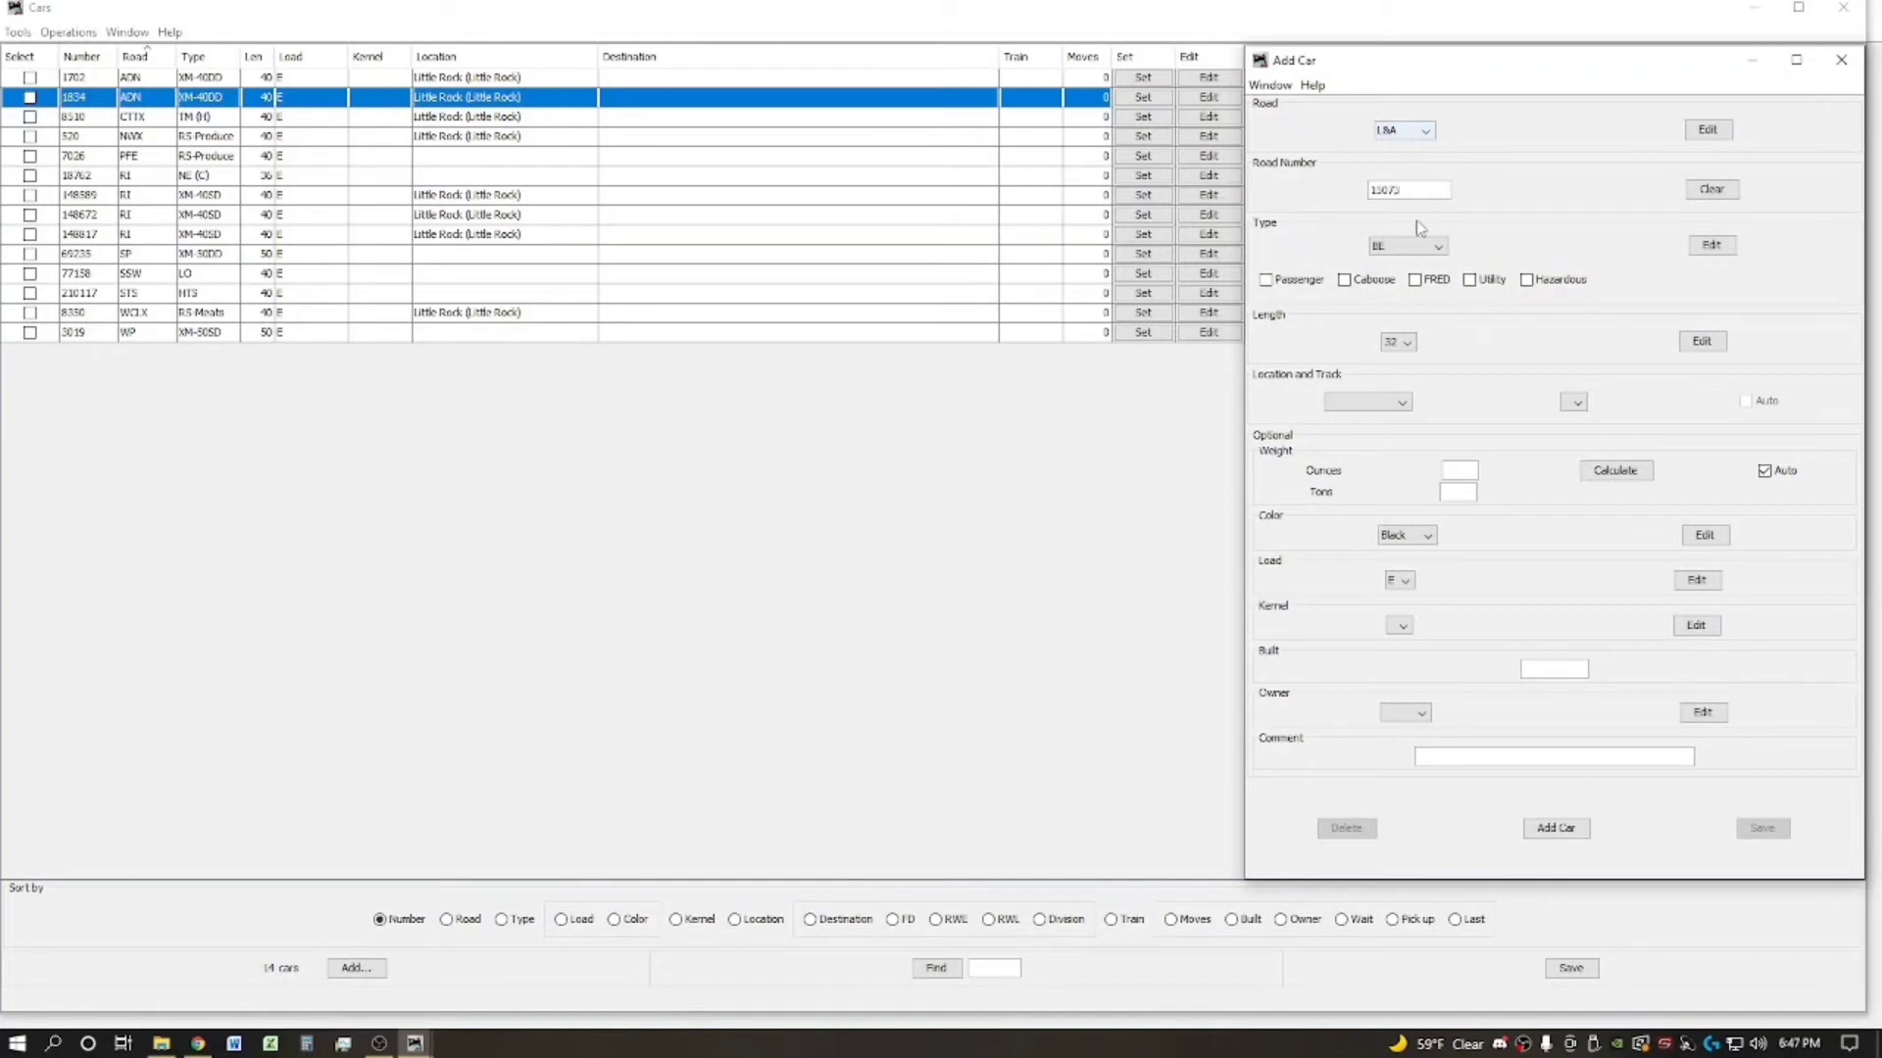
click(1437, 246)
drag(1439, 274, 1442, 374)
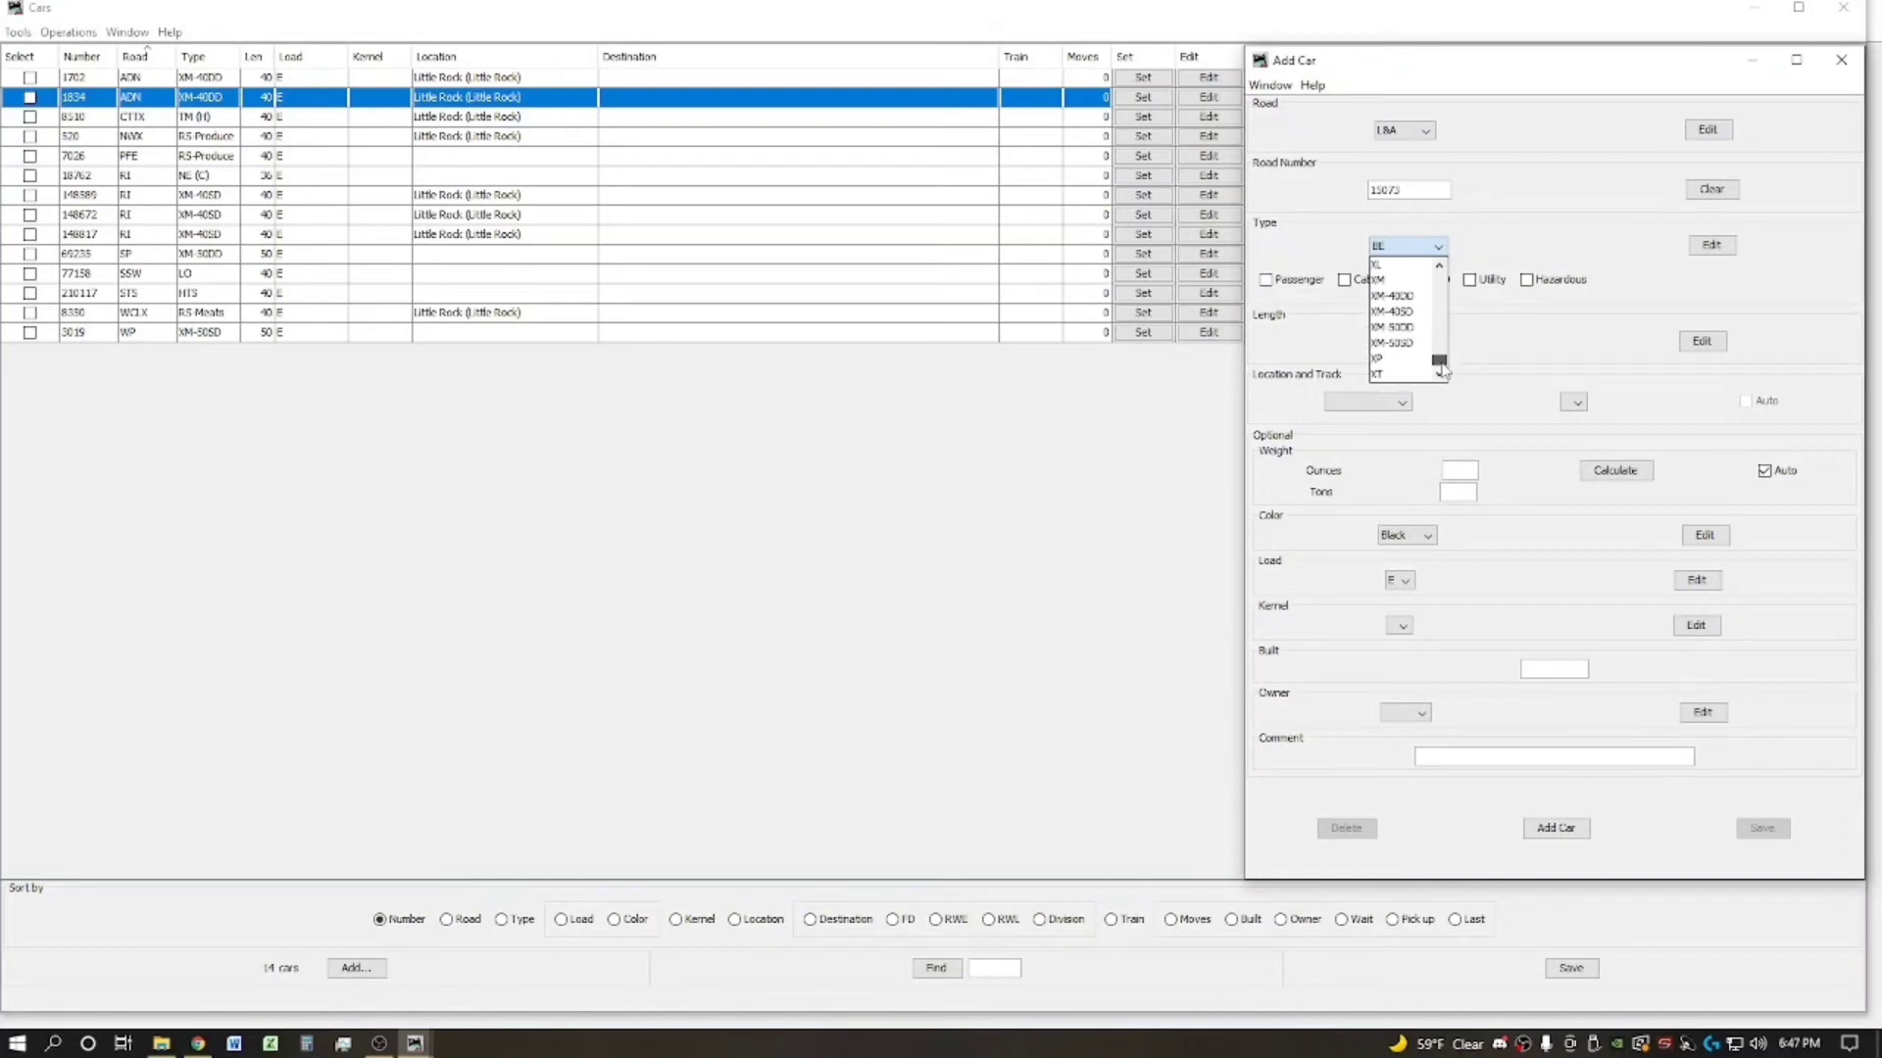
click(1417, 323)
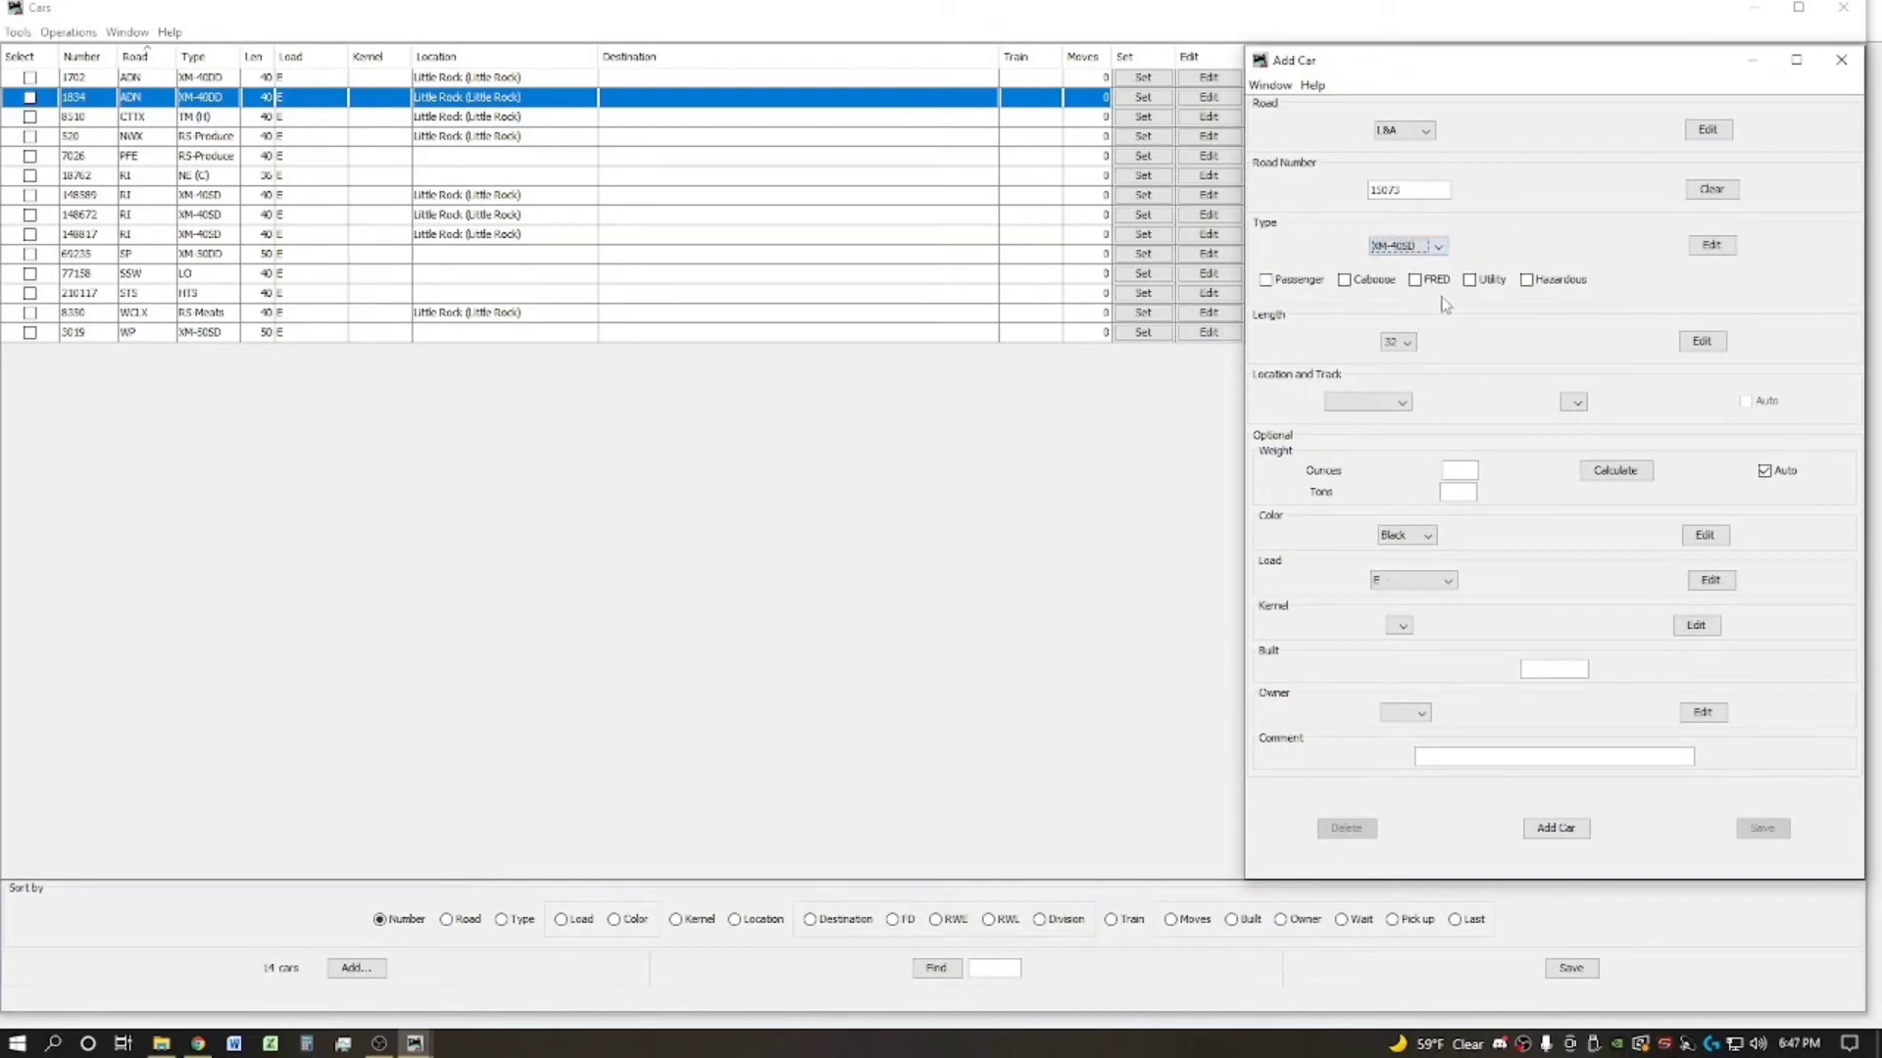
click(1398, 341)
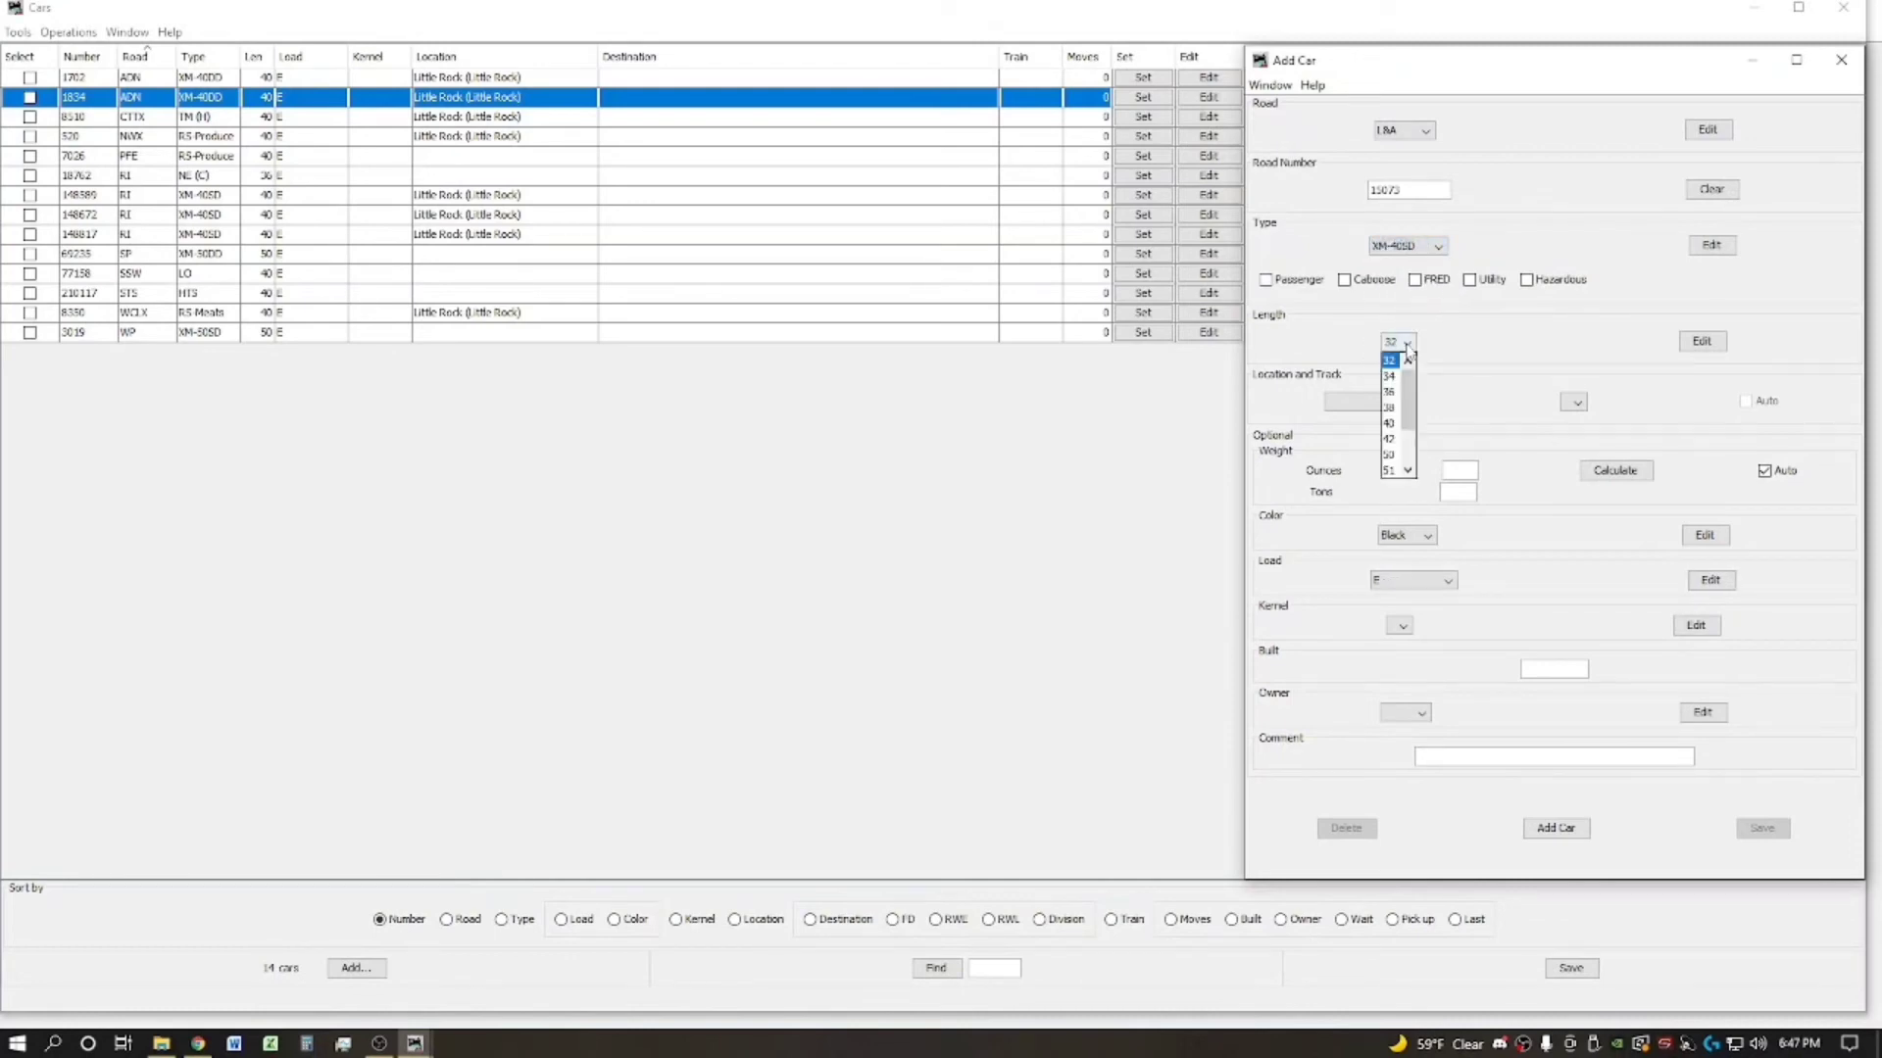
click(1401, 421)
Step: Locate the car at Little Rock track, colour Brown, assign an owner, then add and save it
click(1396, 405)
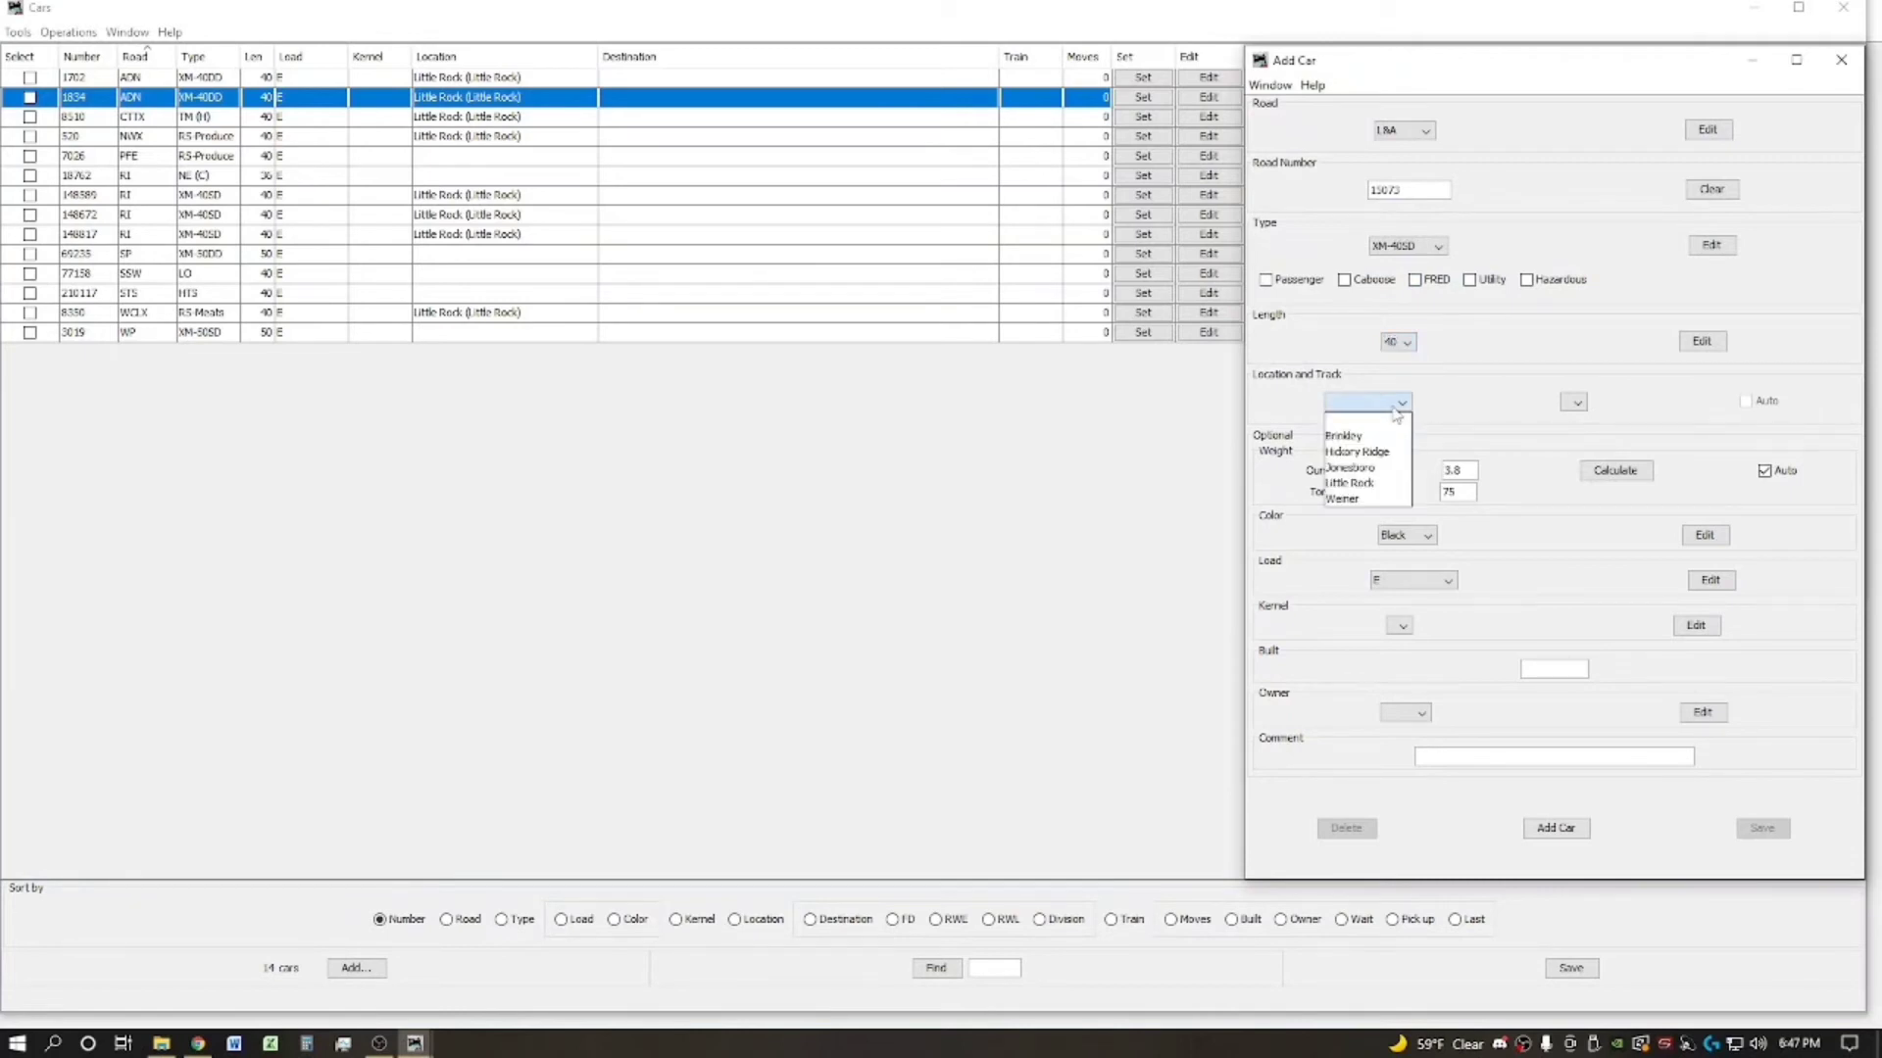
click(1376, 485)
click(1558, 406)
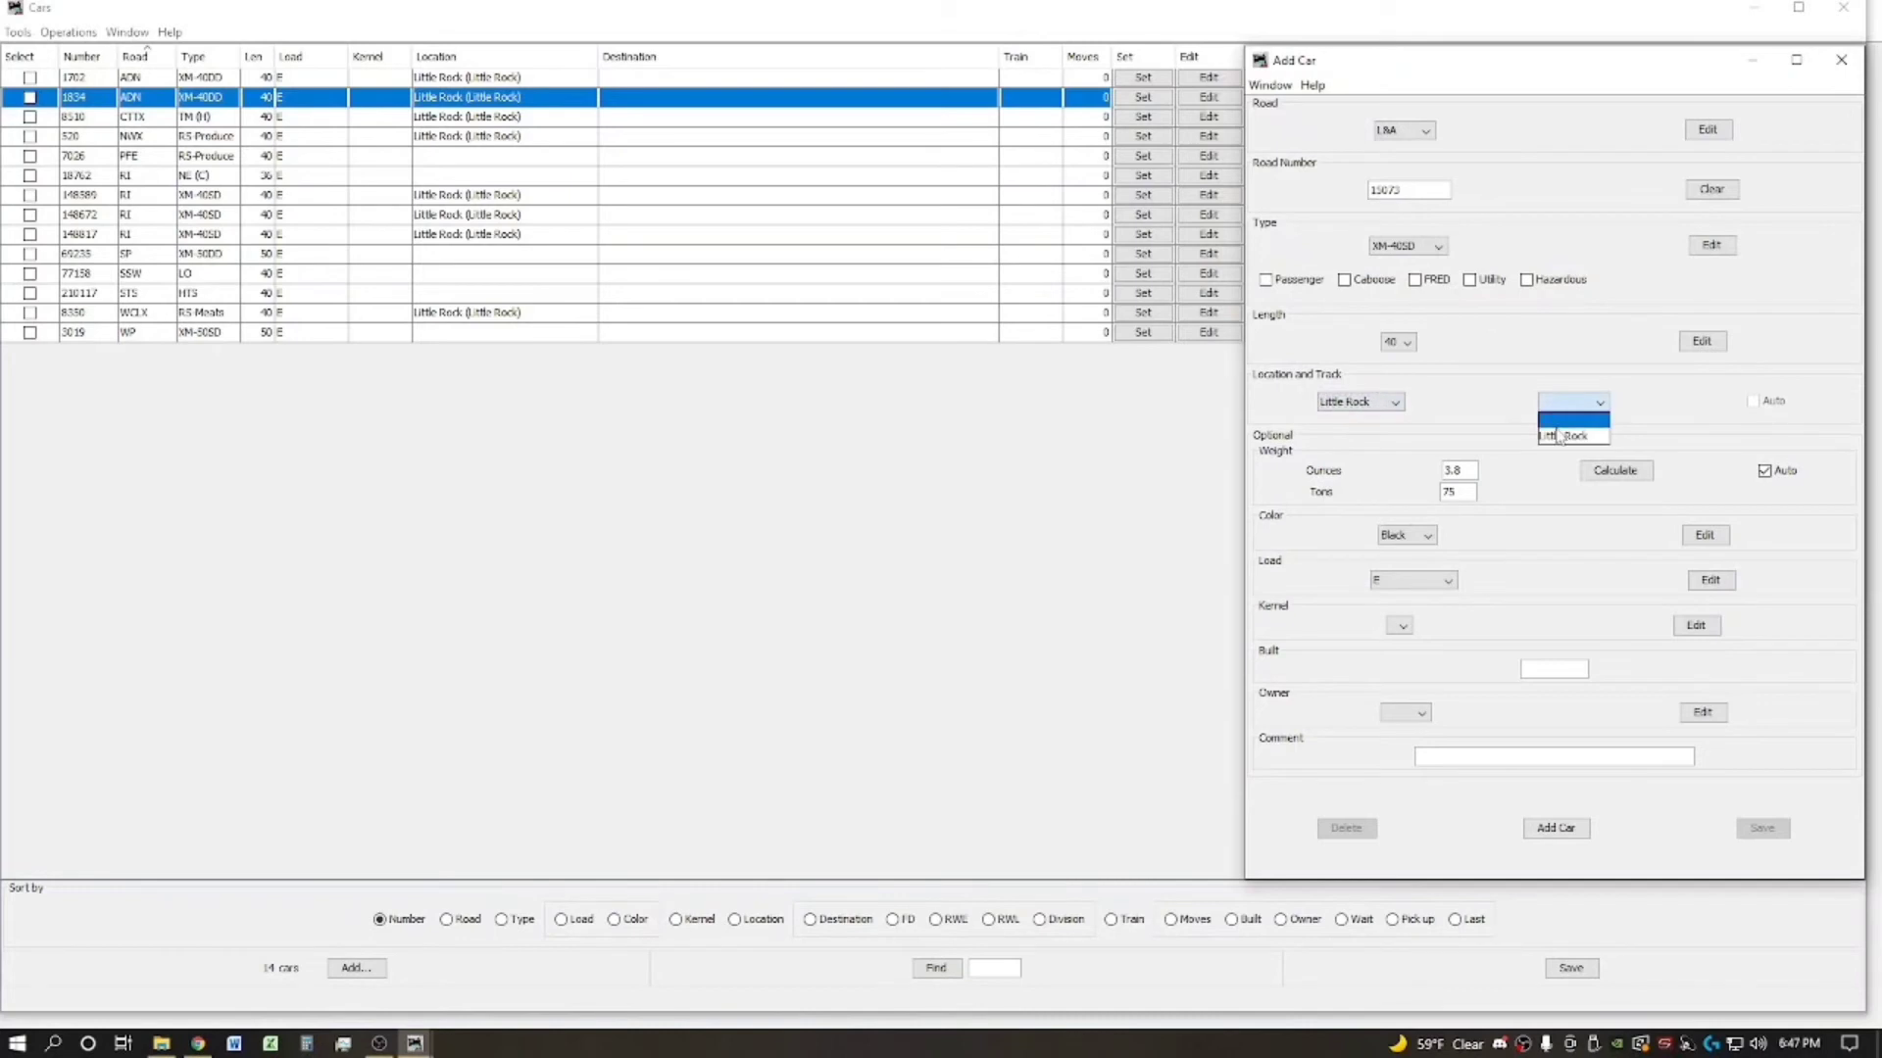
click(1563, 436)
click(1565, 407)
click(1560, 438)
click(1427, 536)
click(1412, 586)
click(1411, 712)
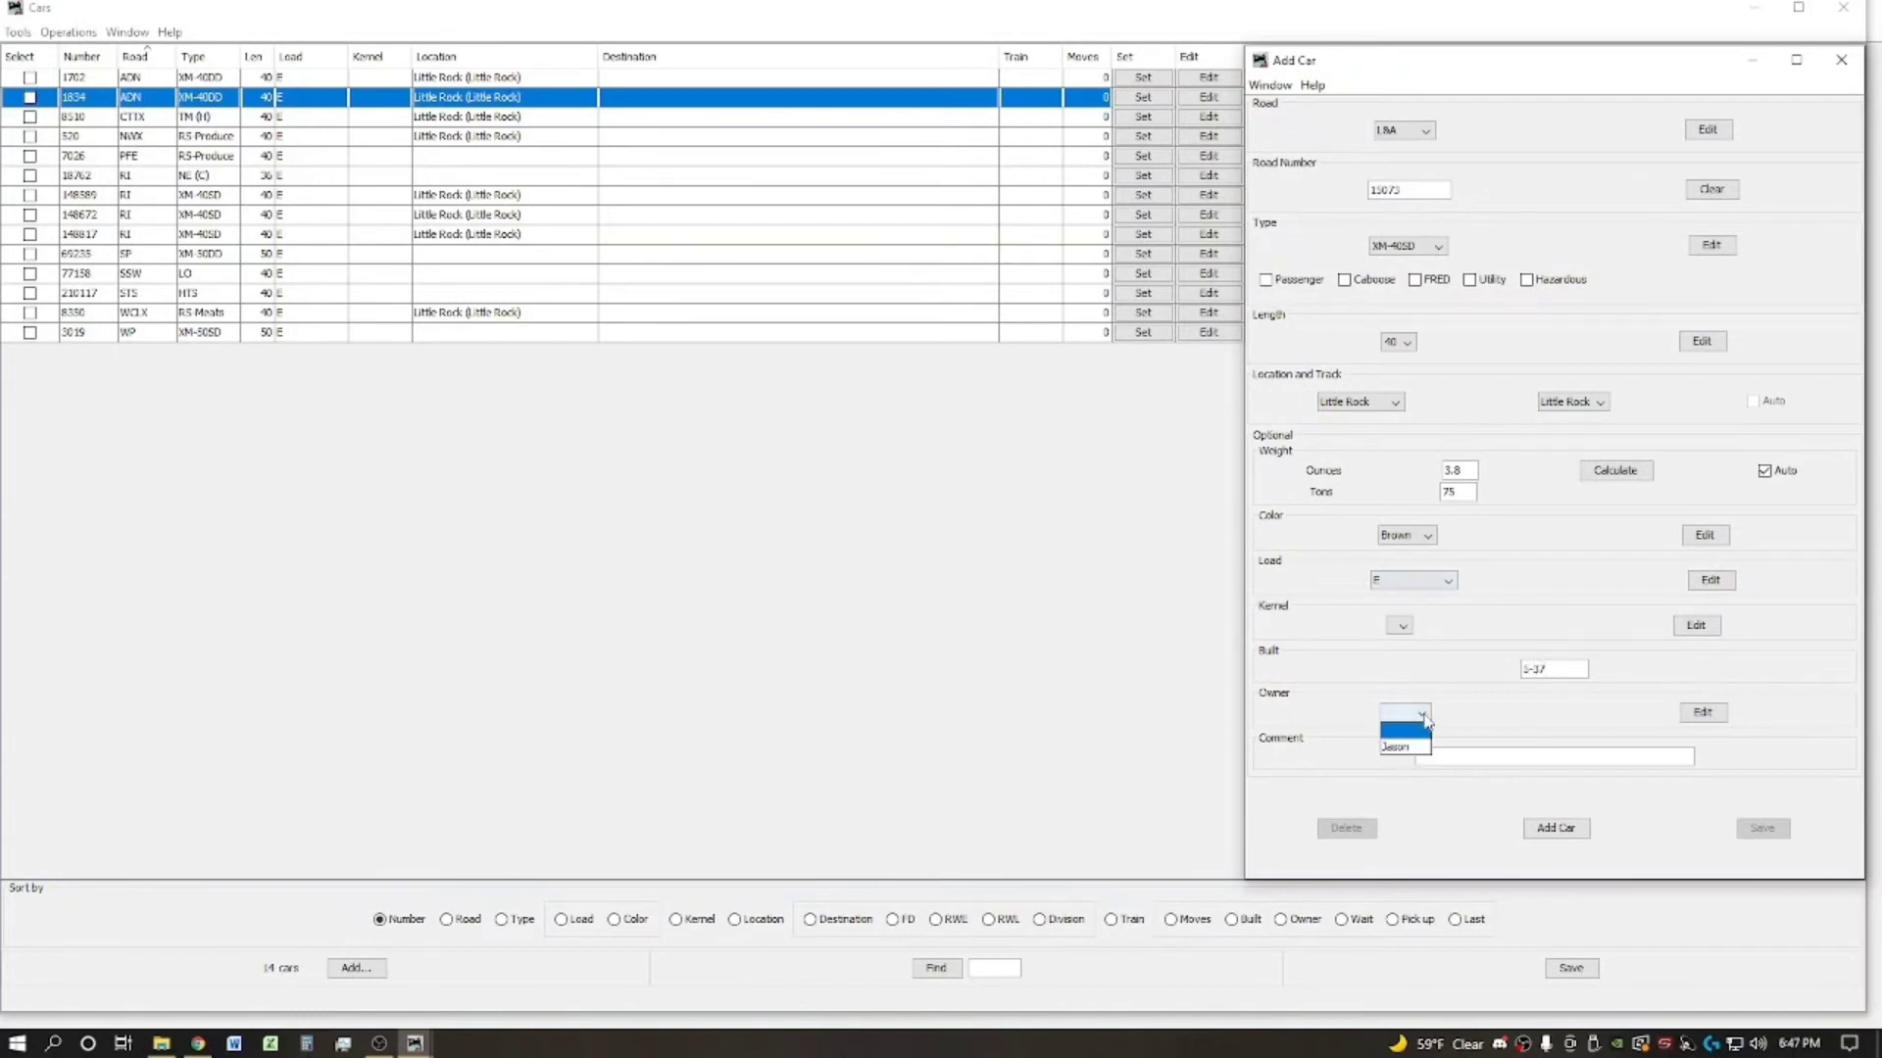
click(1429, 739)
click(1556, 829)
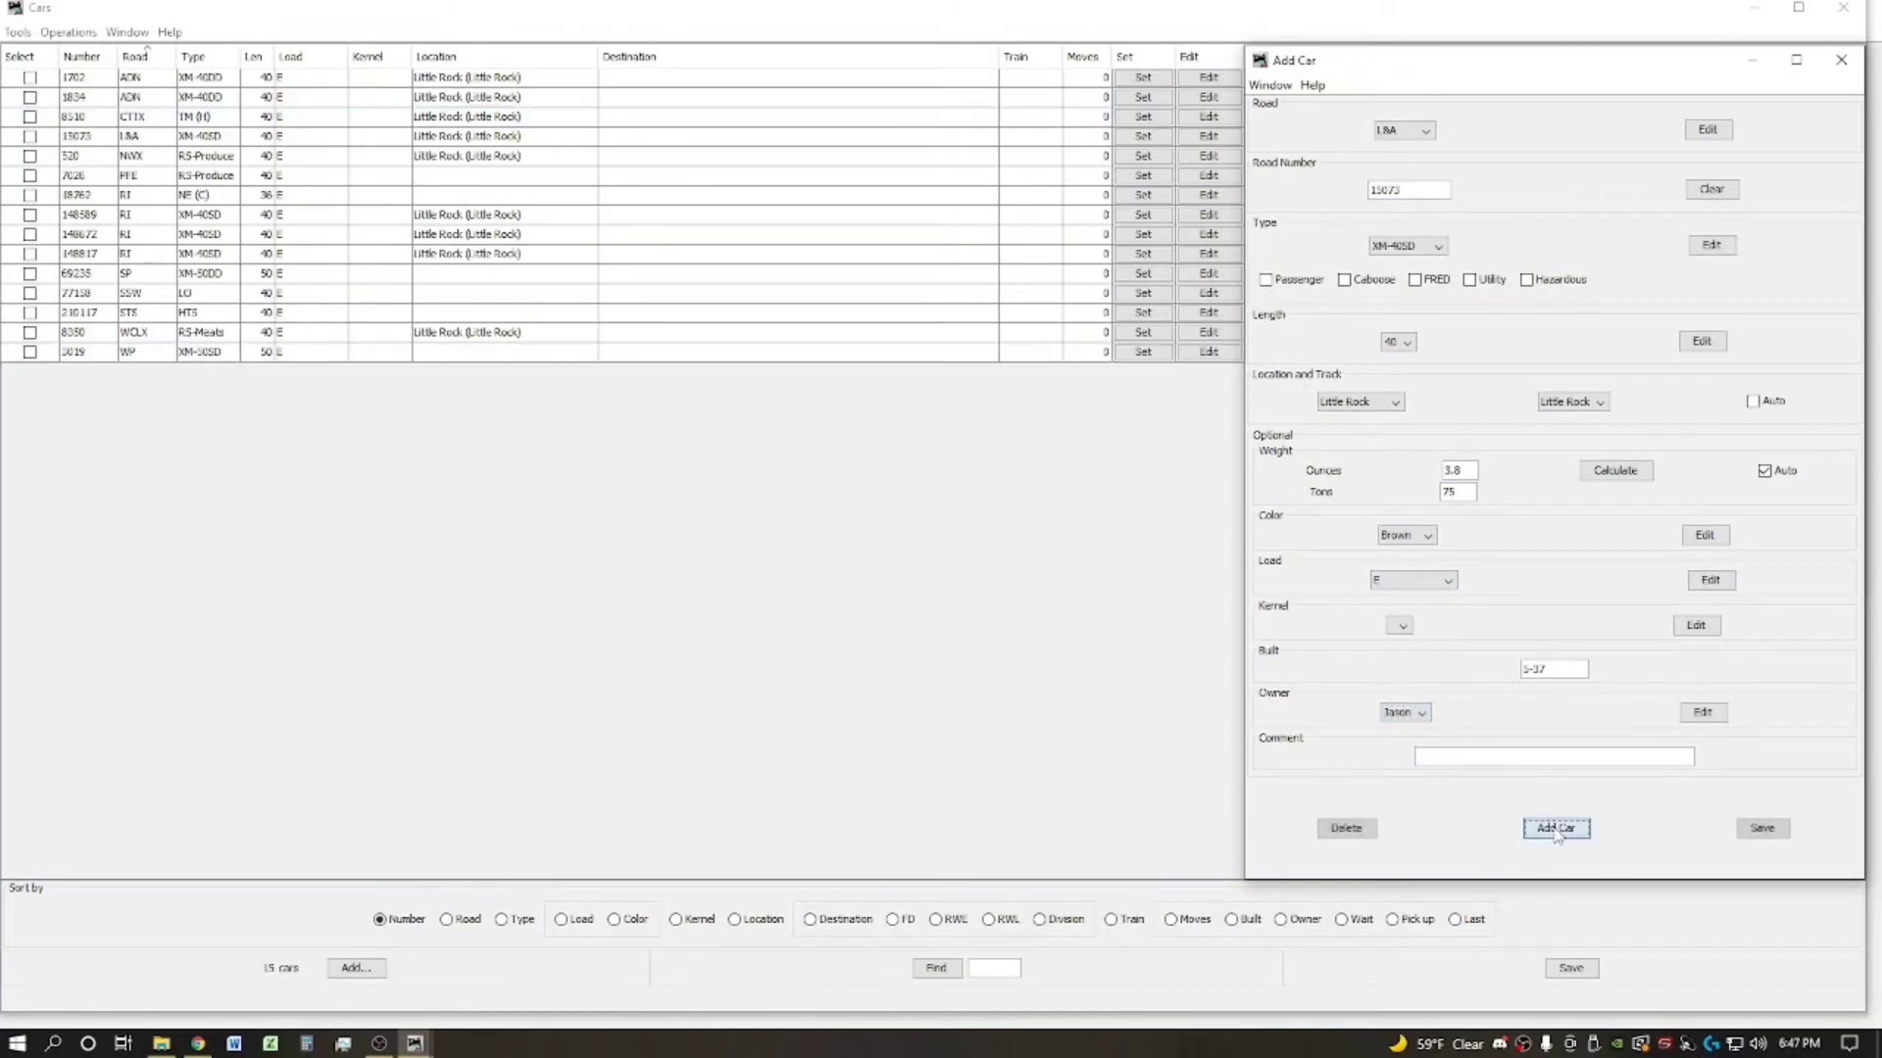
click(1761, 829)
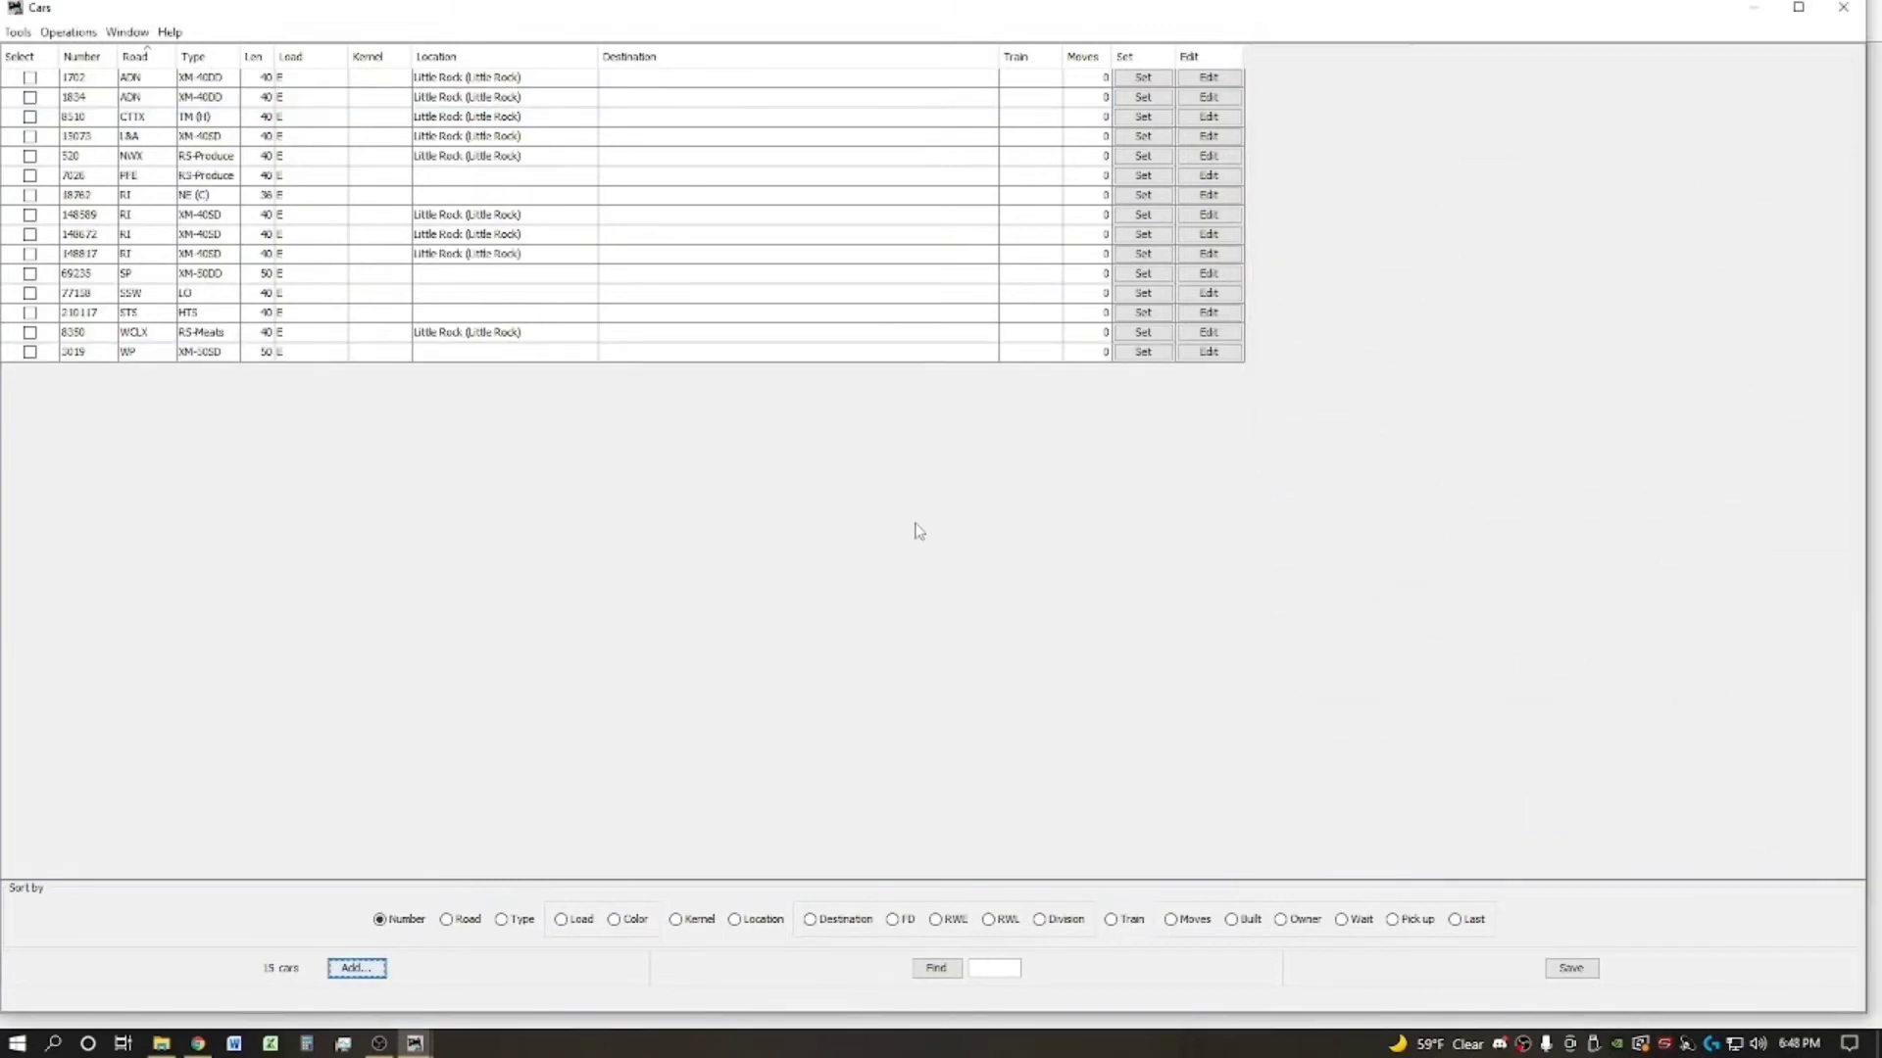
Step: Set STS 210117's return-when-empty to Little Rock, then dismiss the staging-track error
click(157, 139)
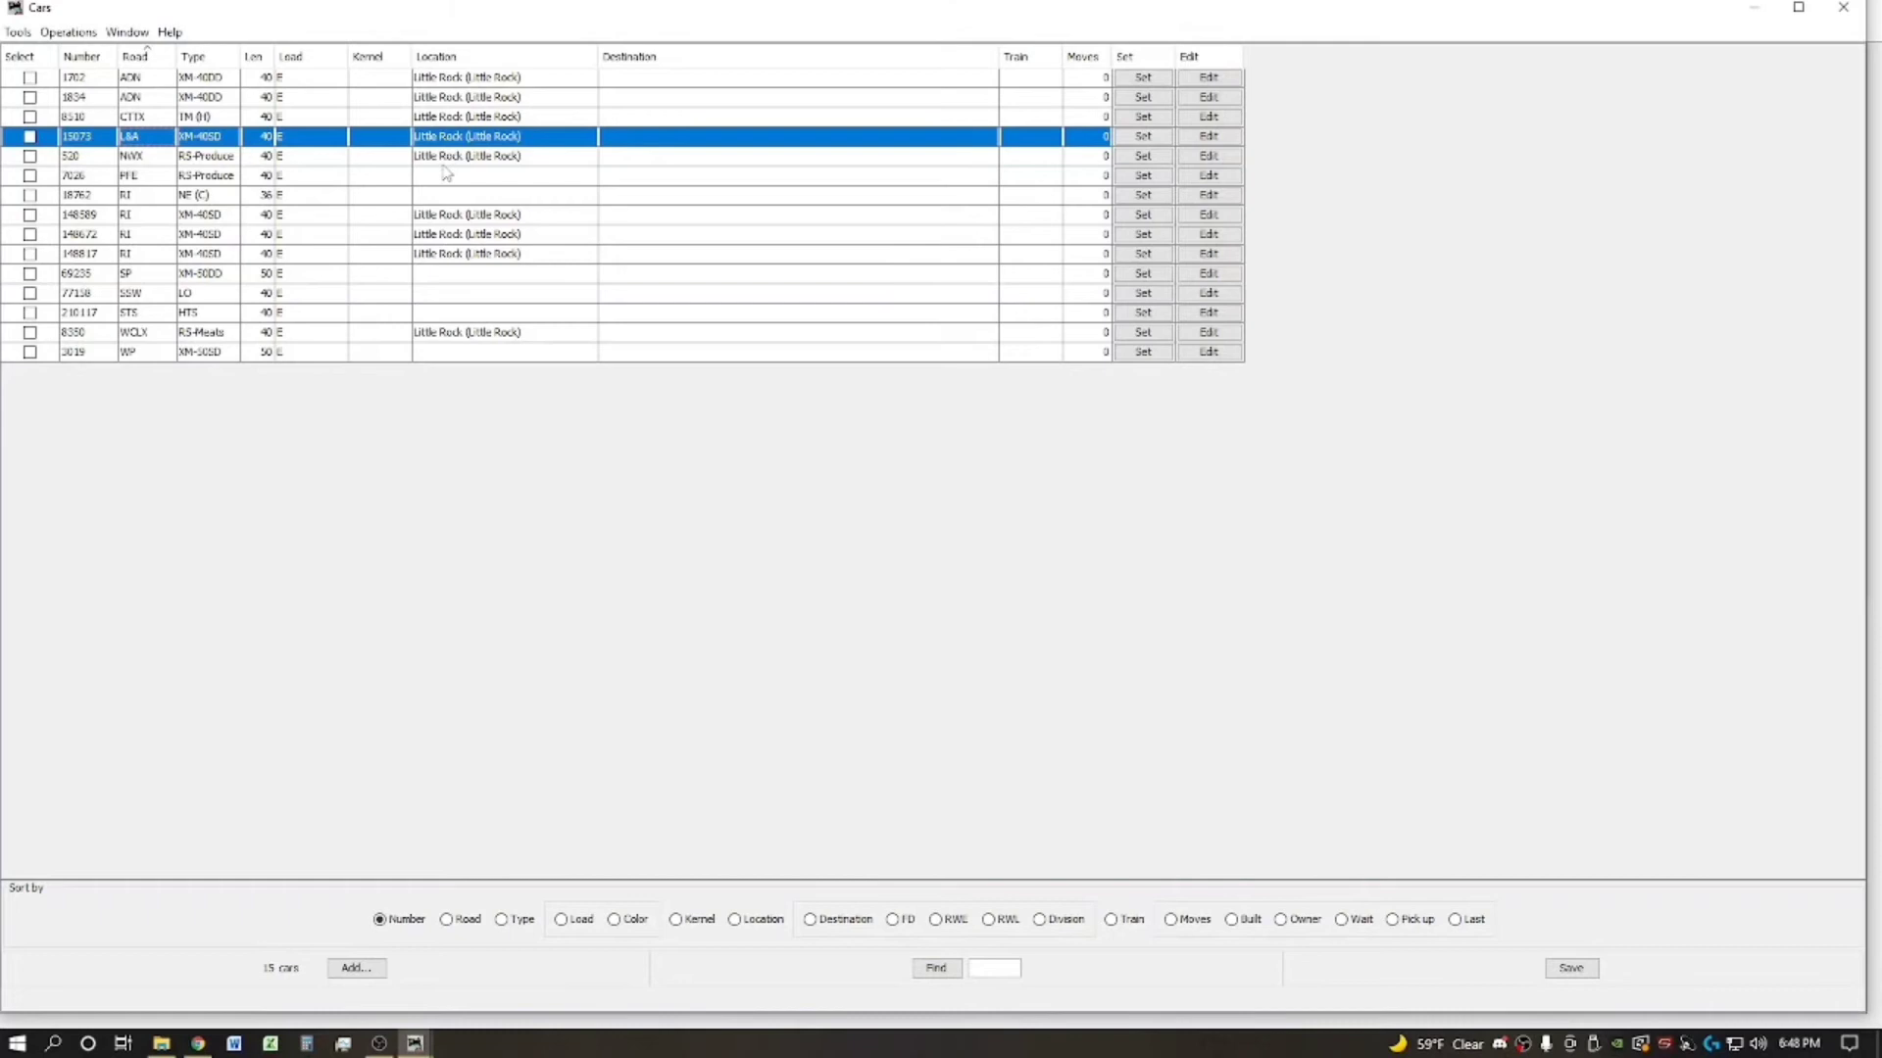
click(691, 314)
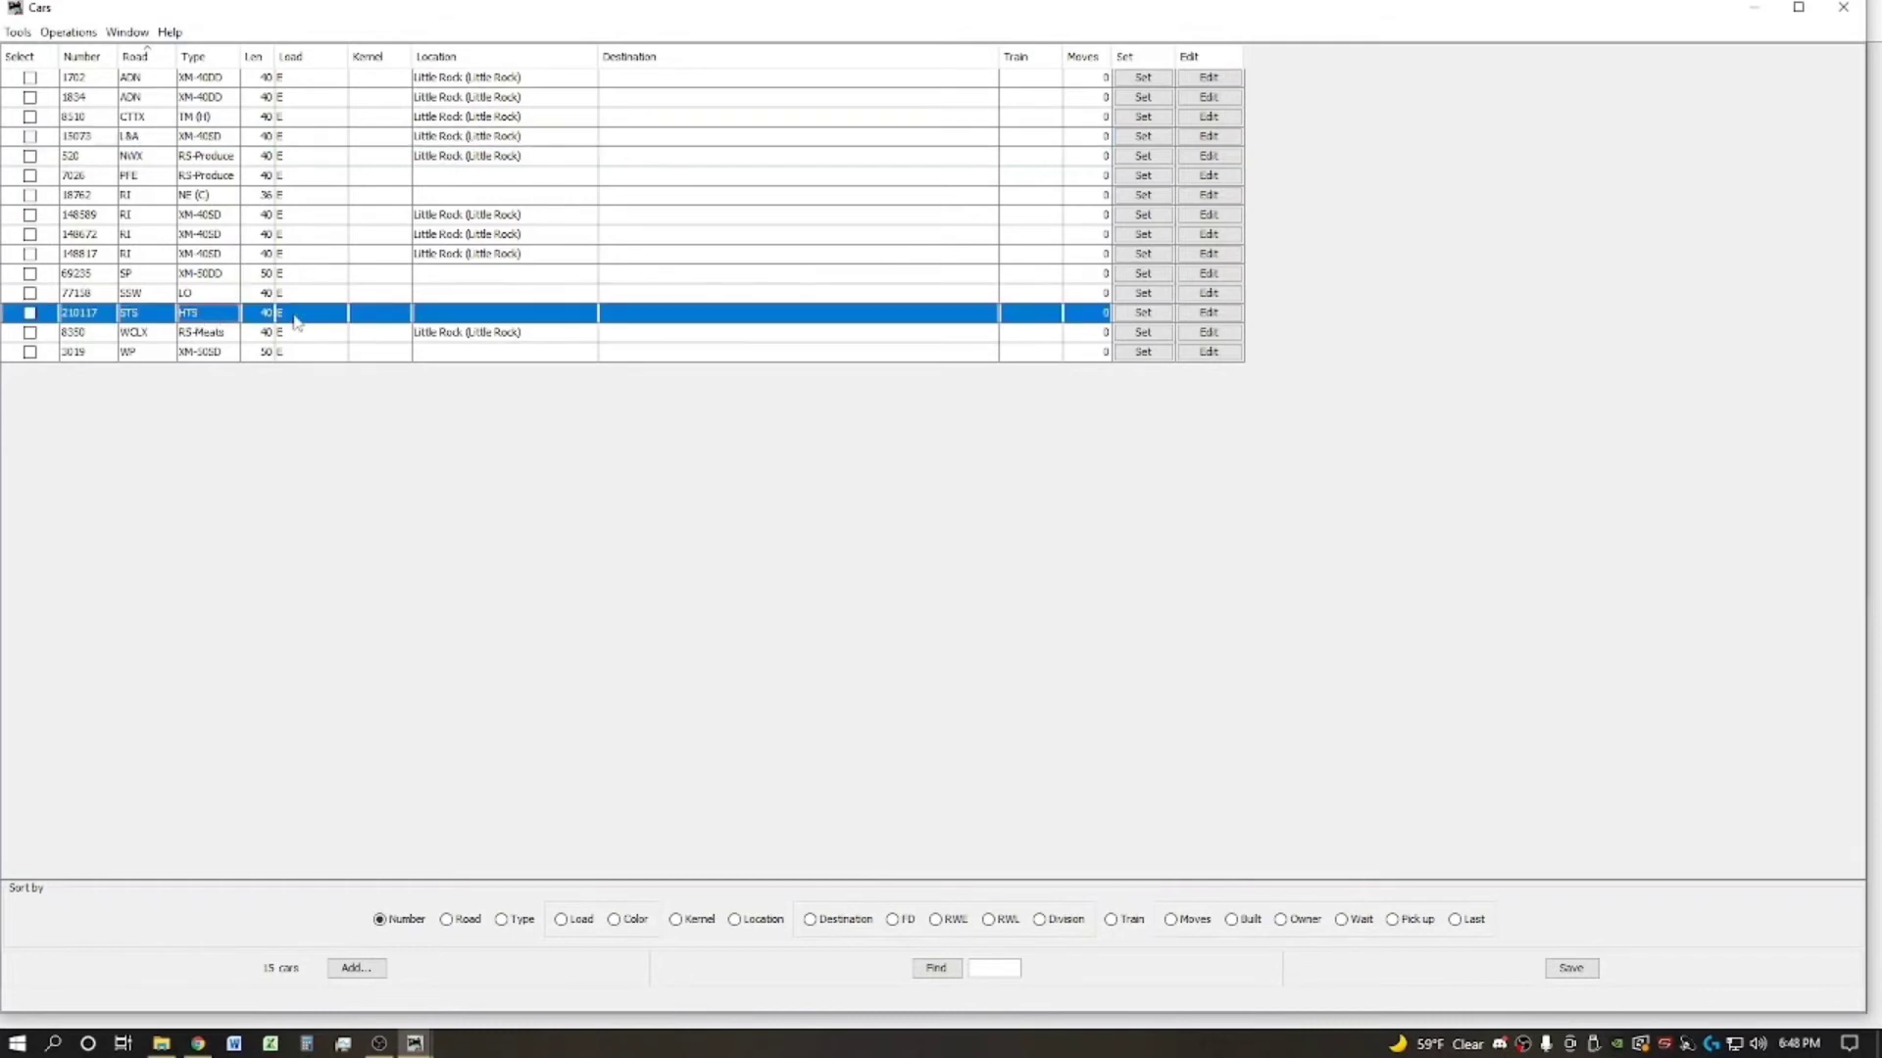
click(1143, 313)
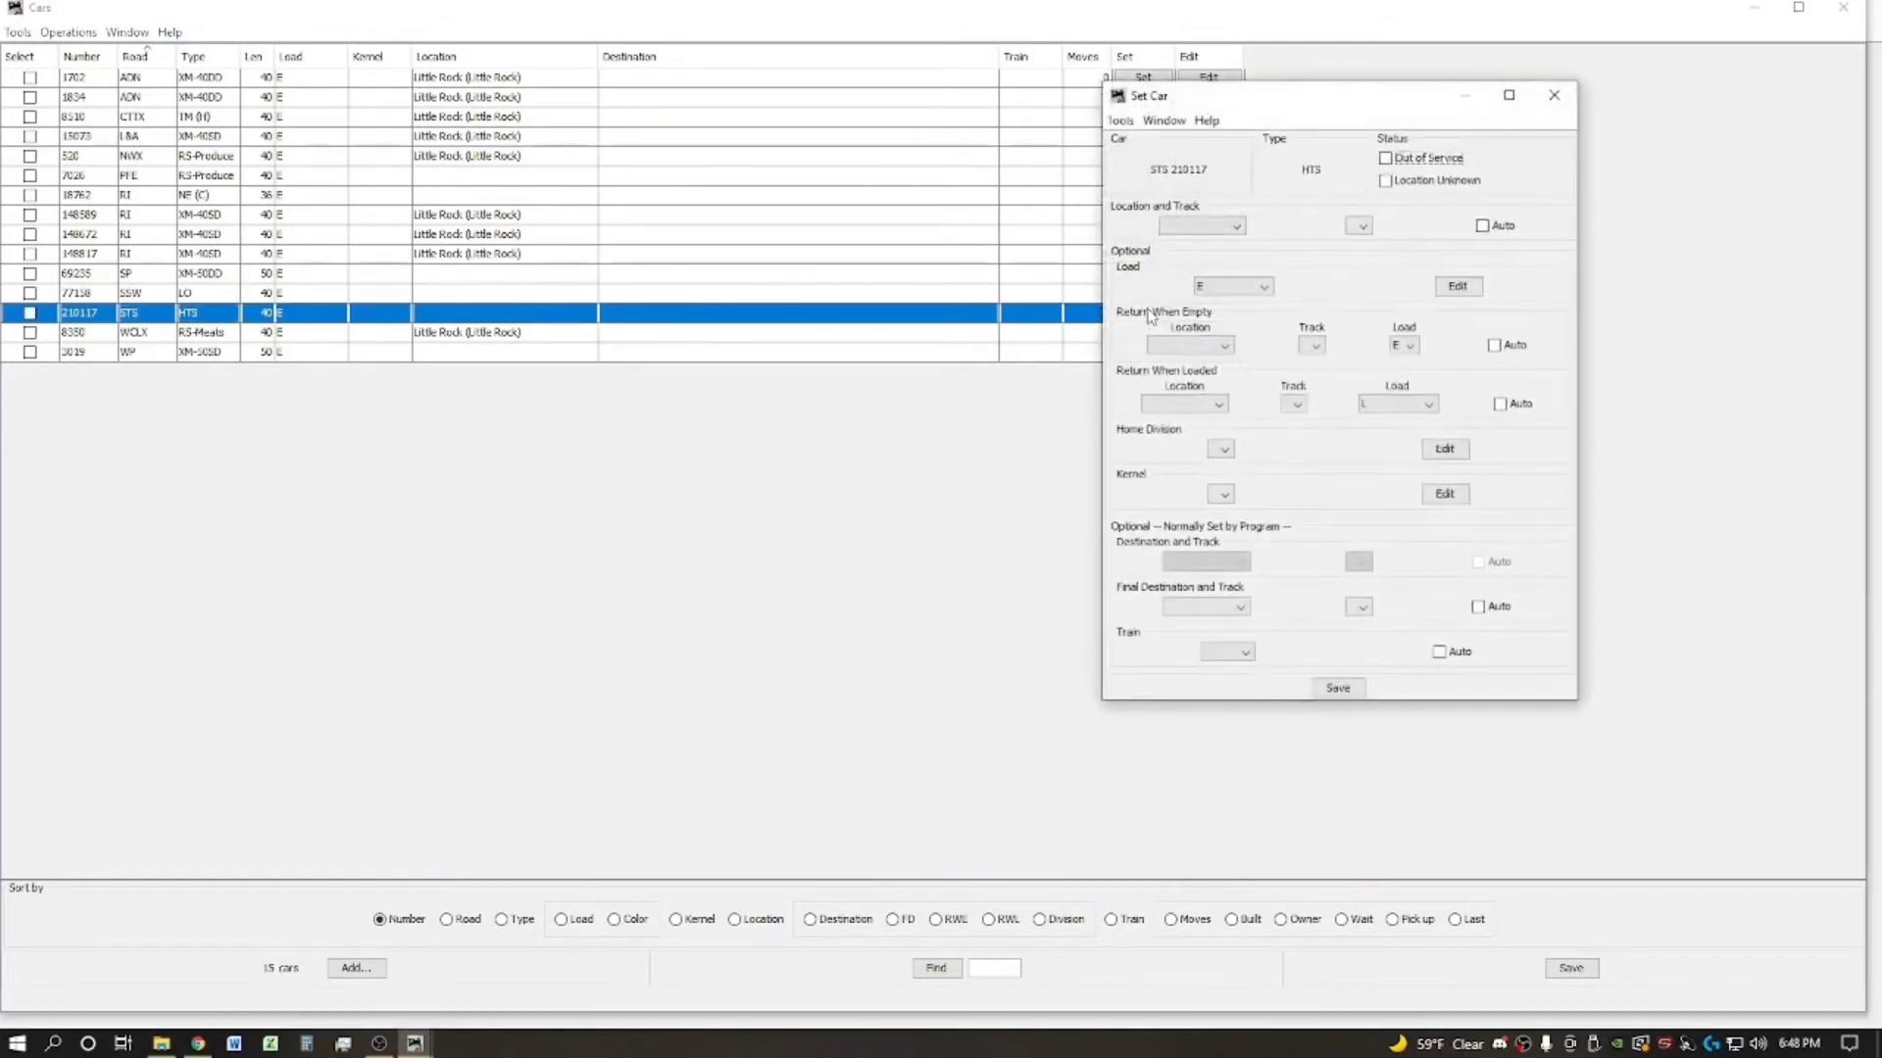
click(1225, 345)
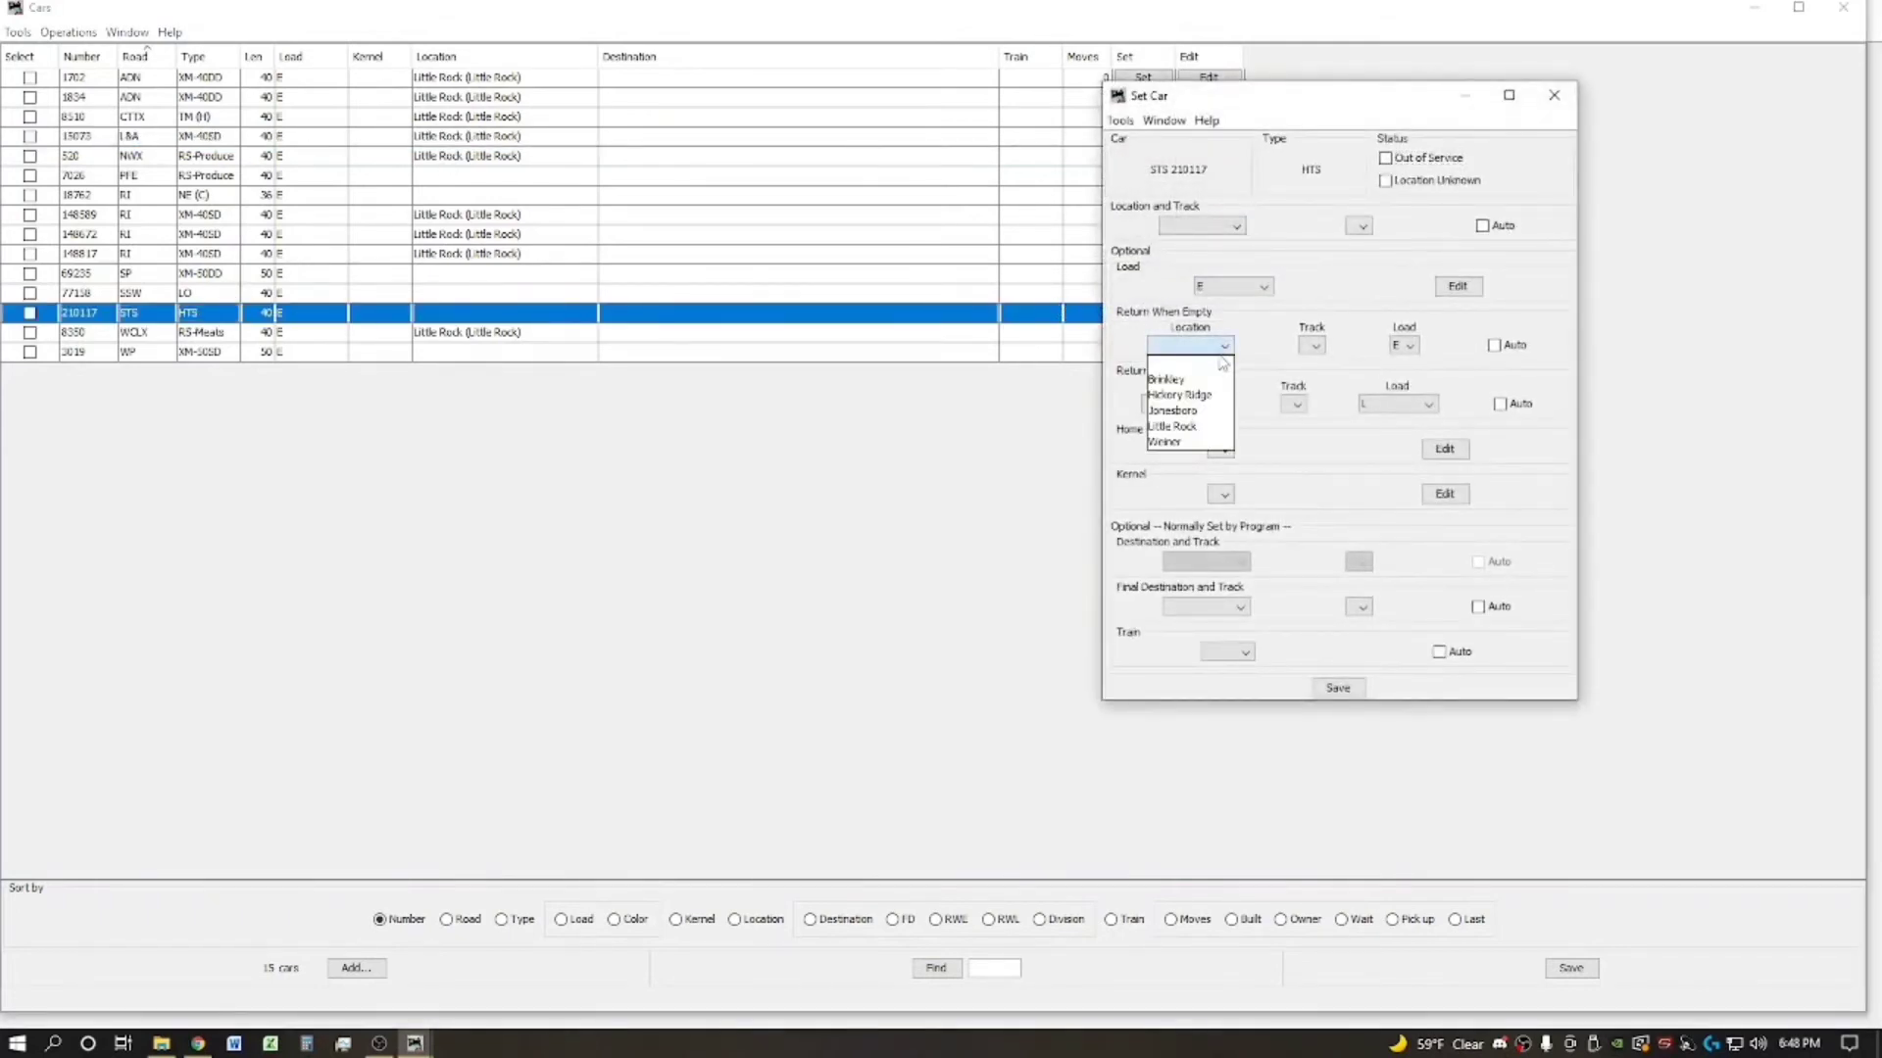
click(1186, 426)
click(1338, 345)
click(1320, 380)
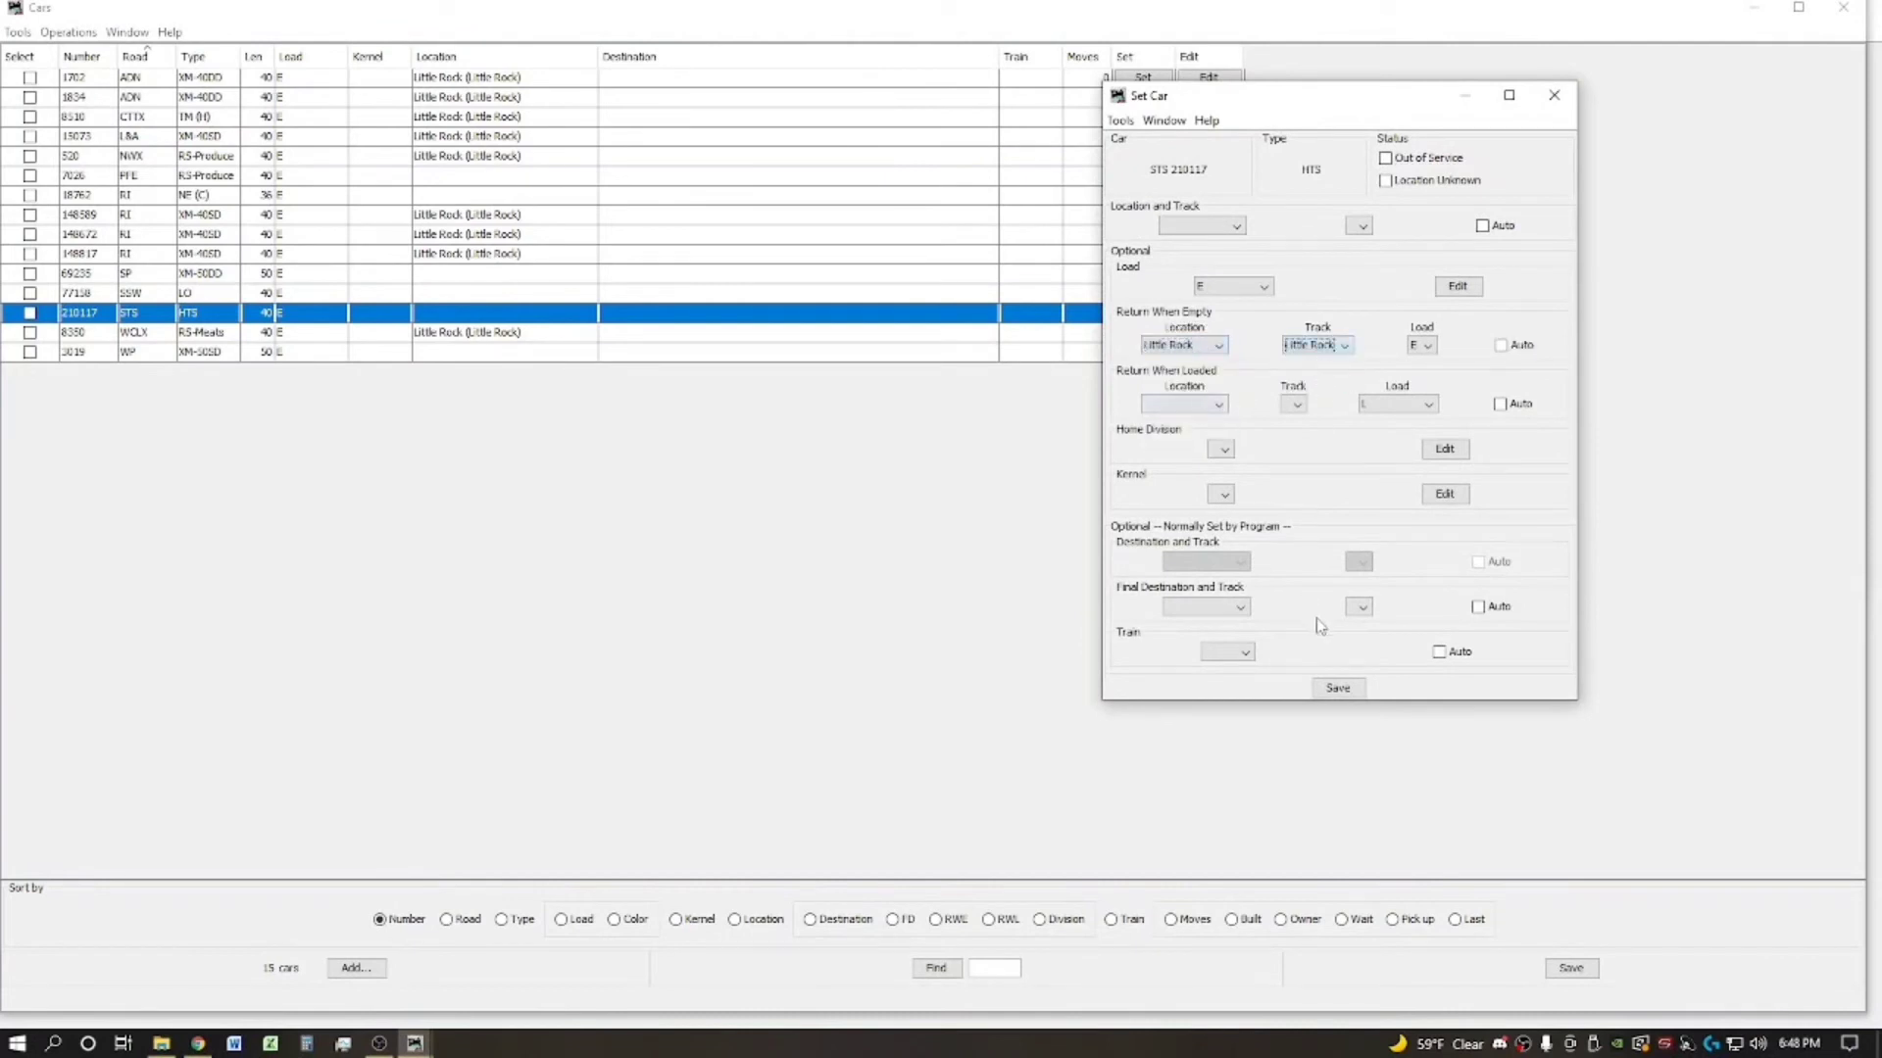
click(1338, 688)
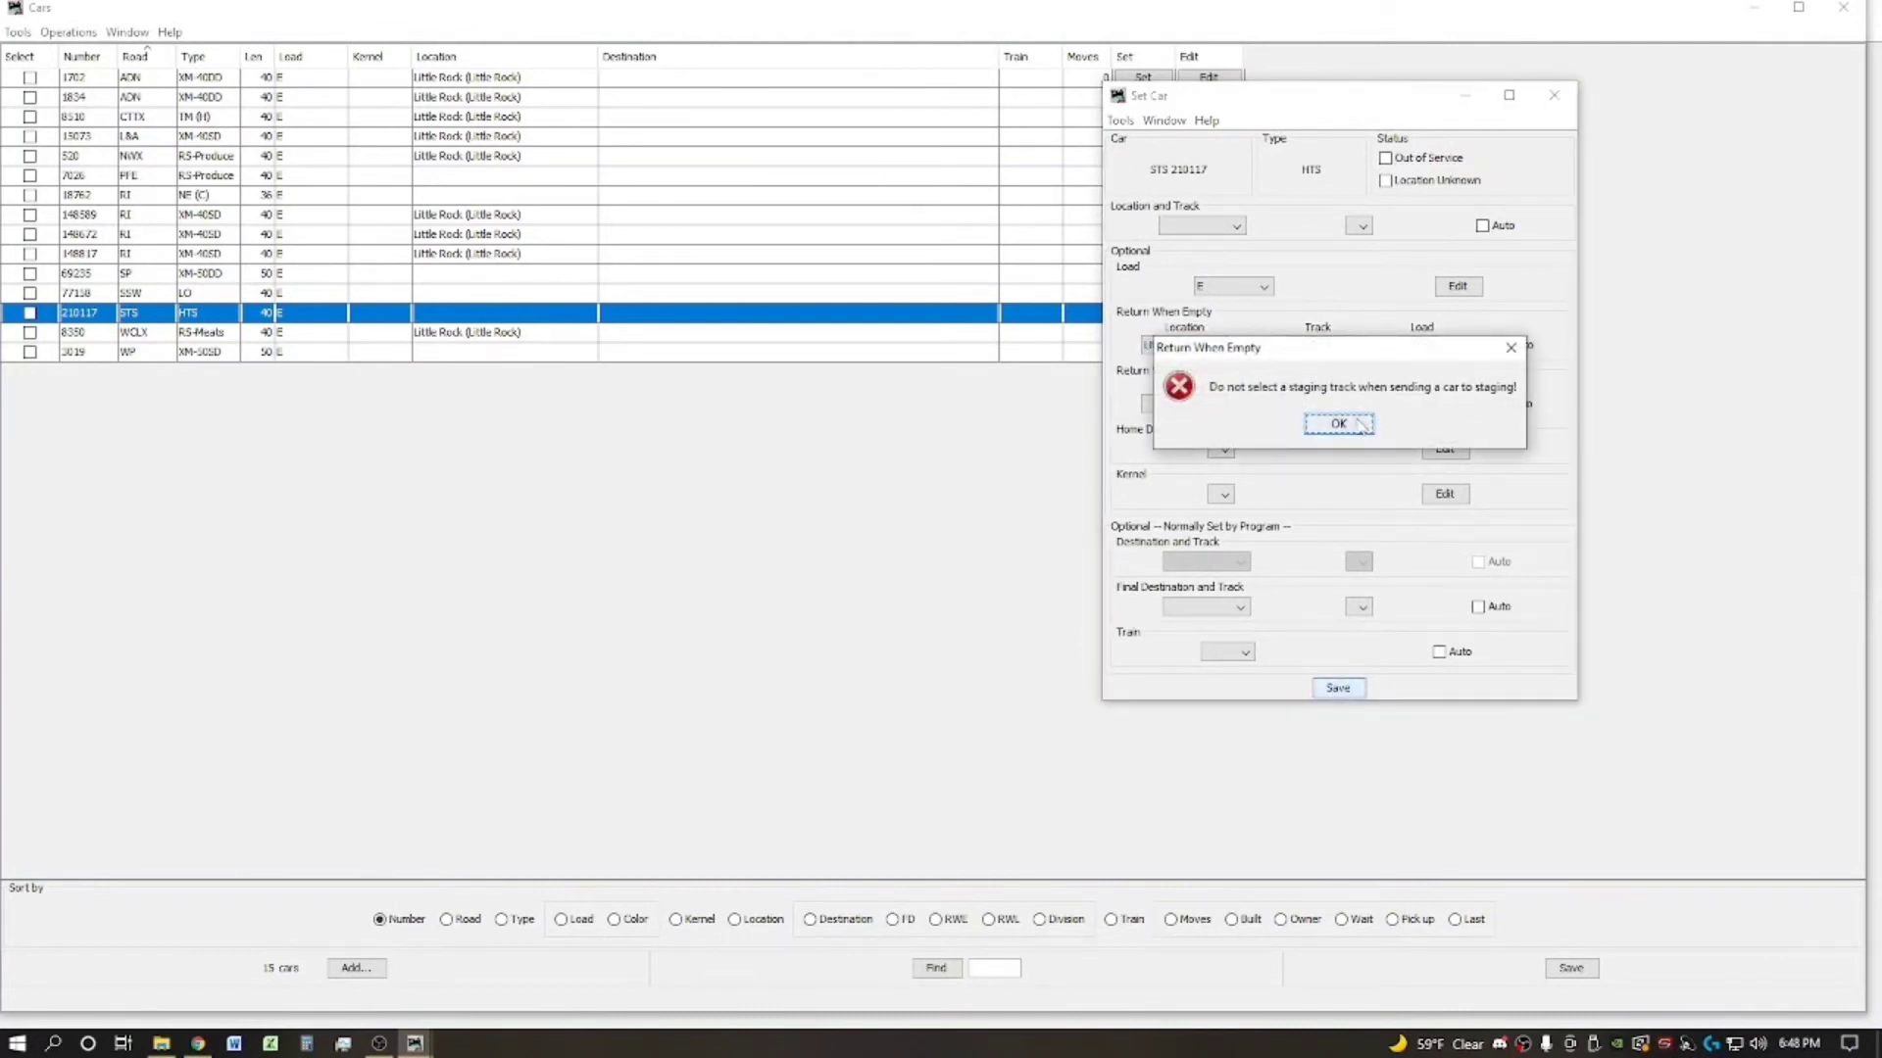
click(1362, 425)
Step: Place car STS 210117 at Little Rock on the Little Rock track
click(1153, 313)
click(1215, 227)
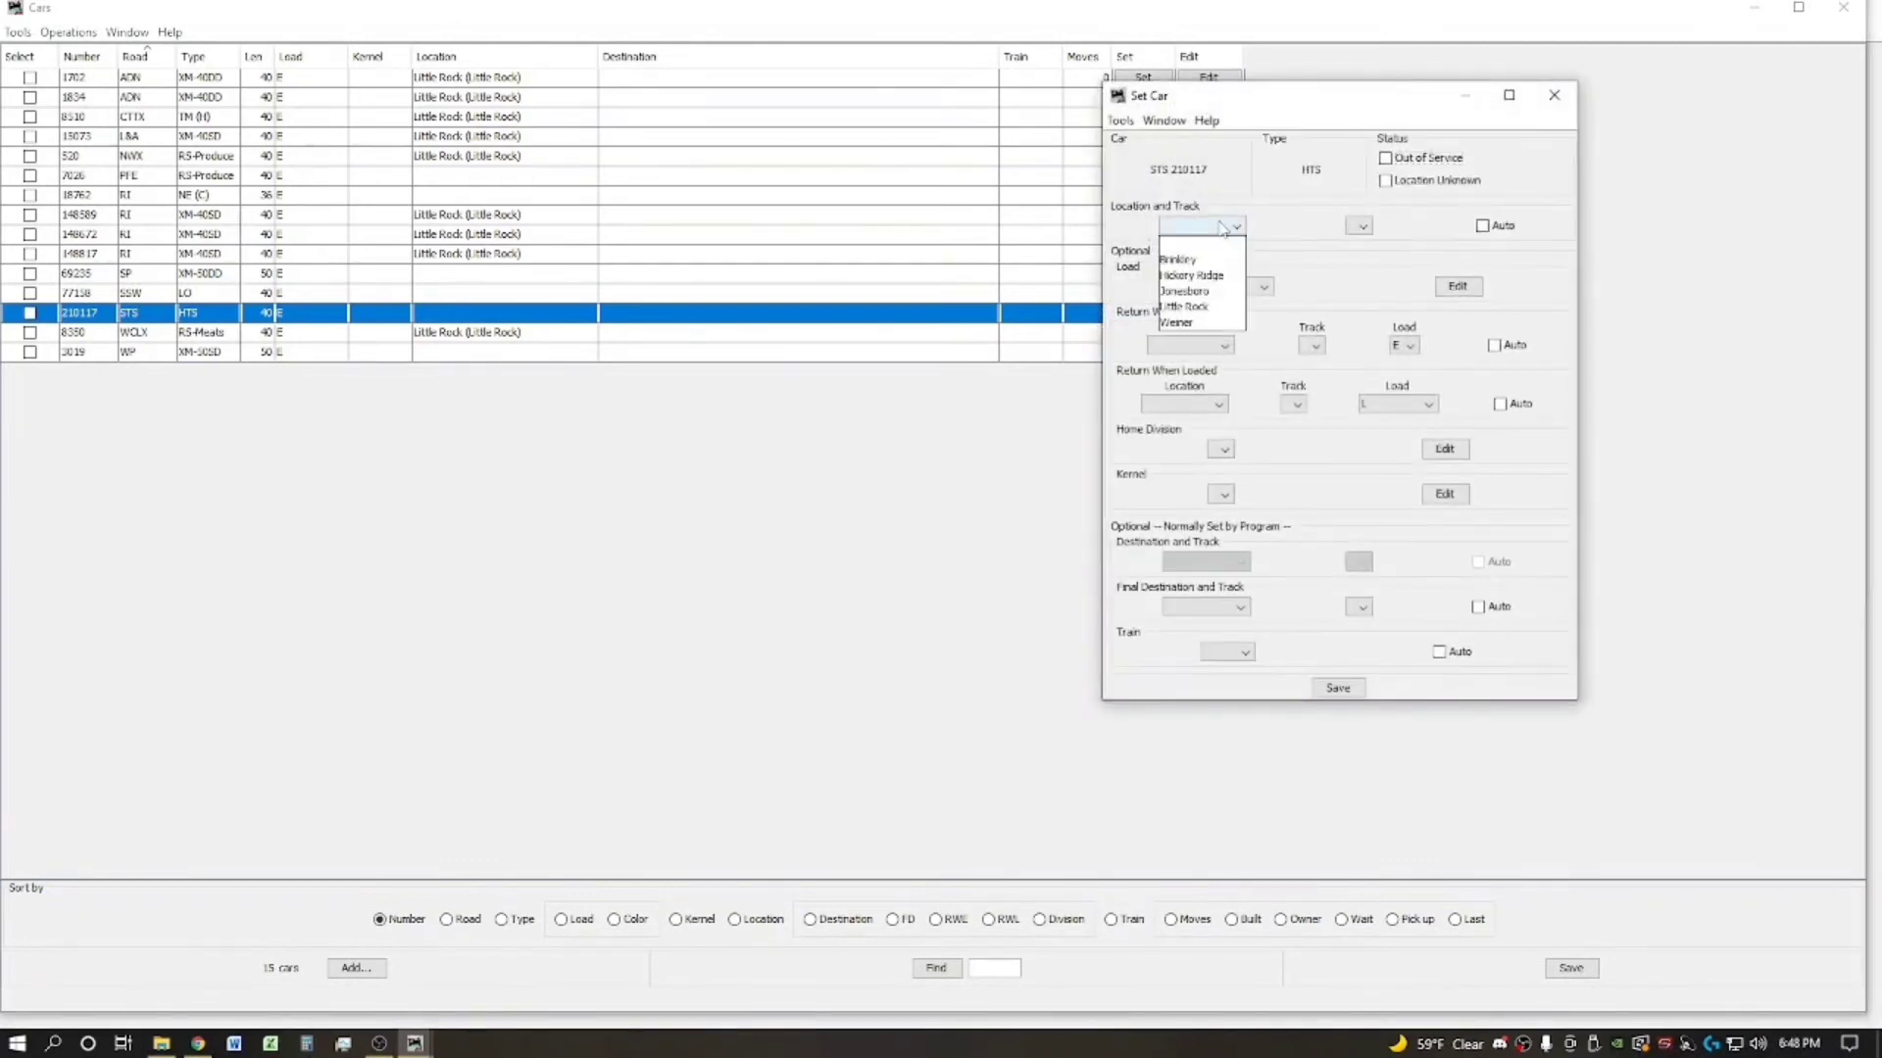
click(1197, 307)
click(1358, 226)
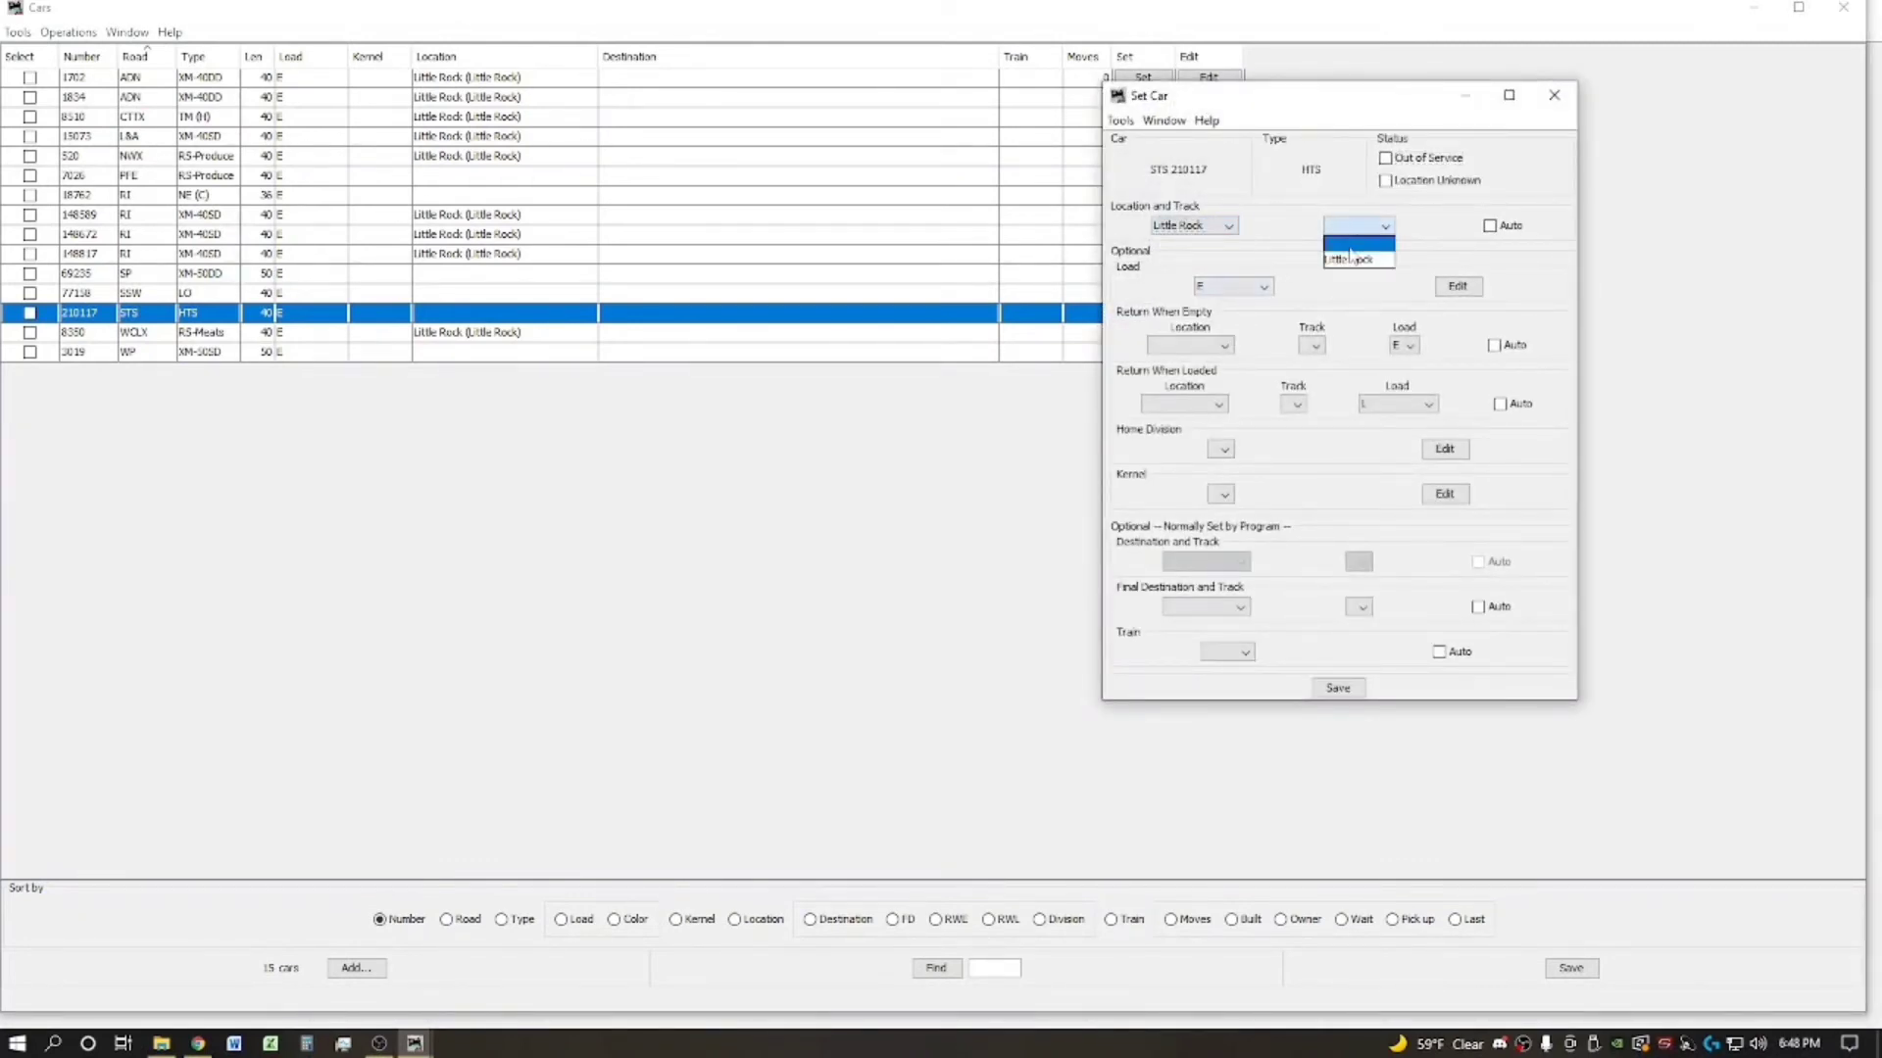
click(1358, 247)
click(1358, 686)
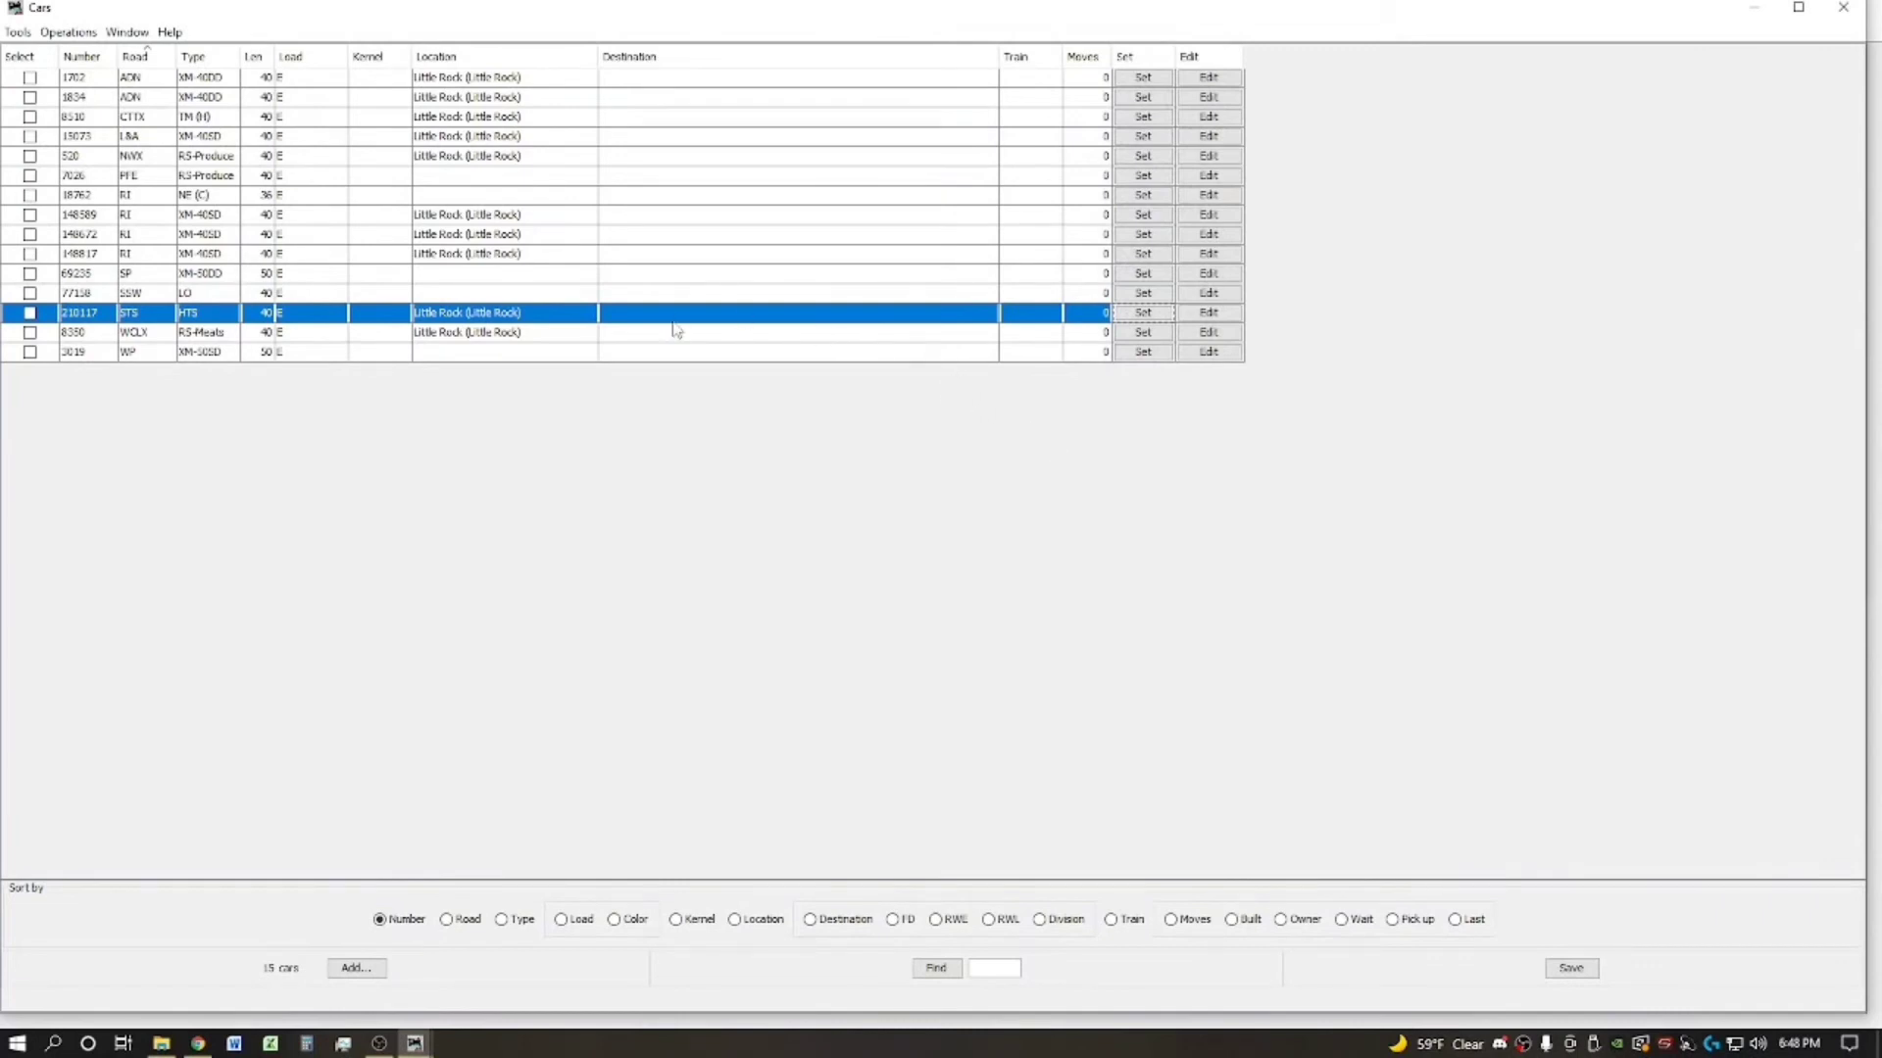
Step: Place car RI 18762 at Little Rock, sort the roster by location, and save it
click(271, 196)
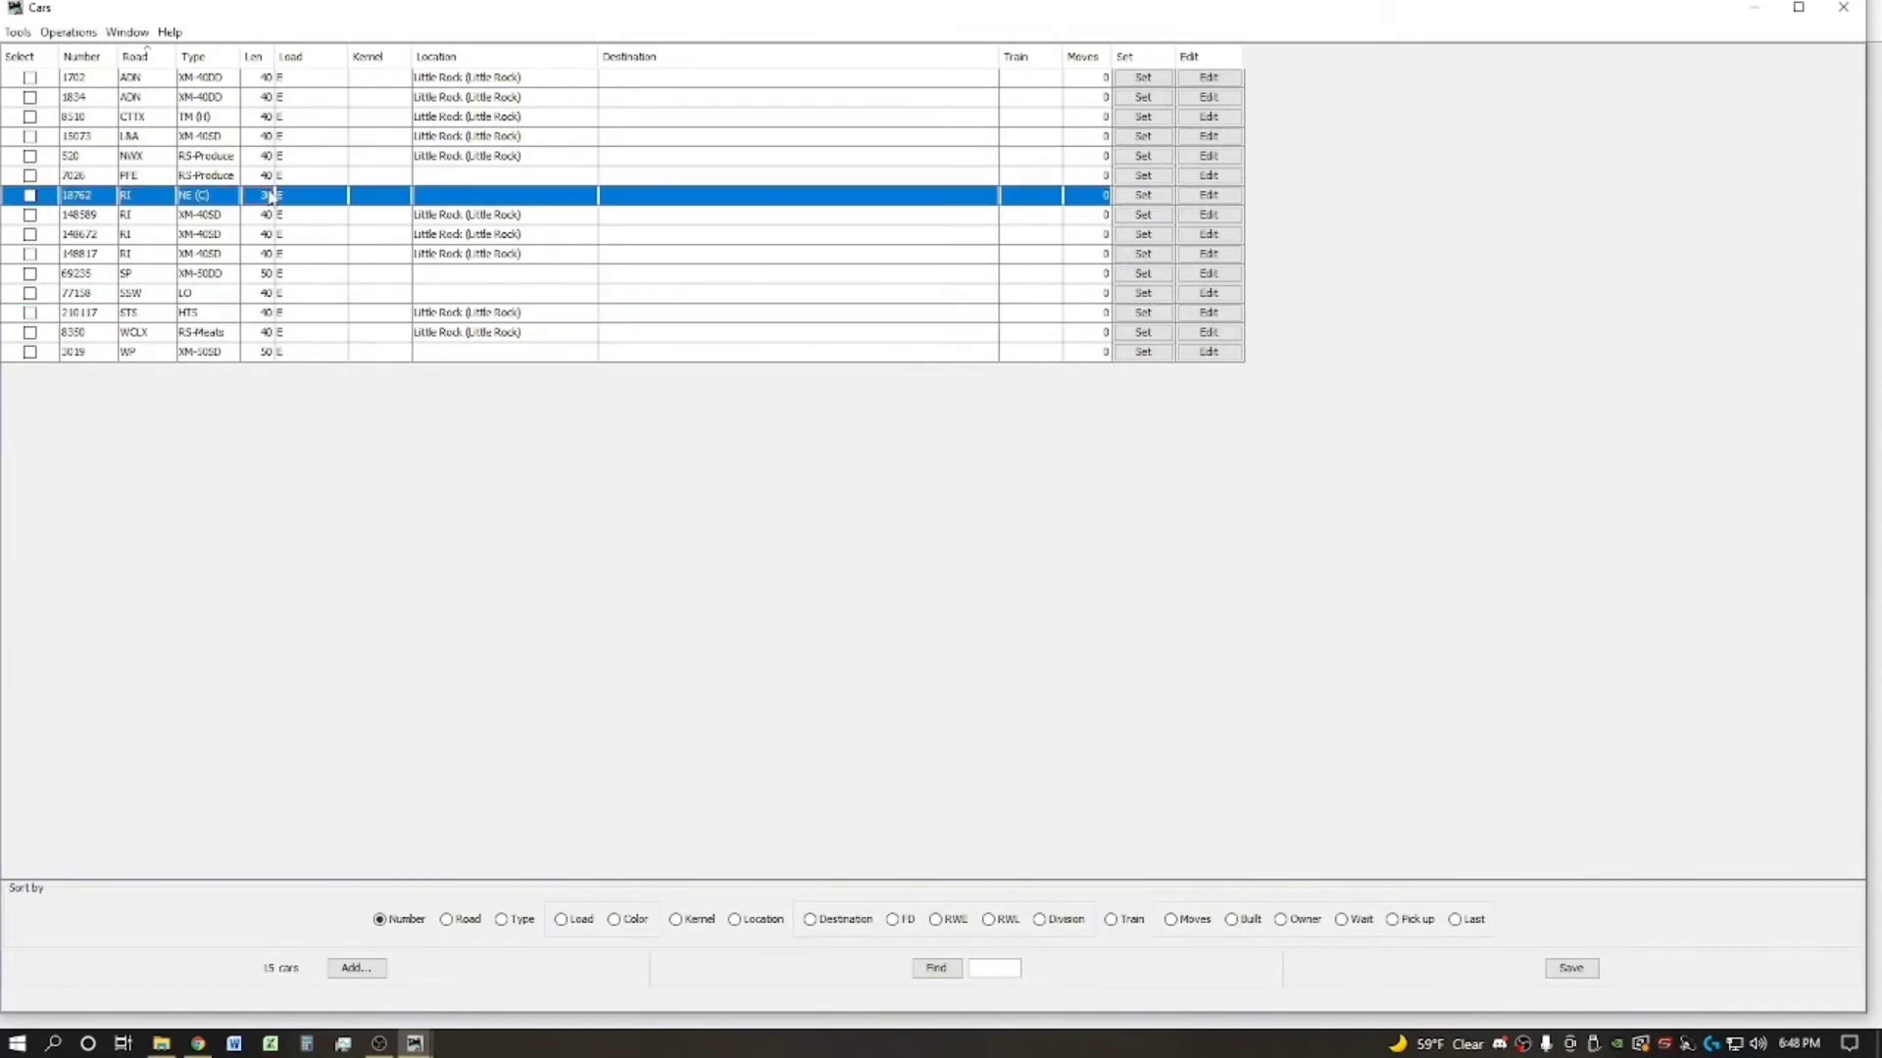
click(1170, 196)
click(1201, 226)
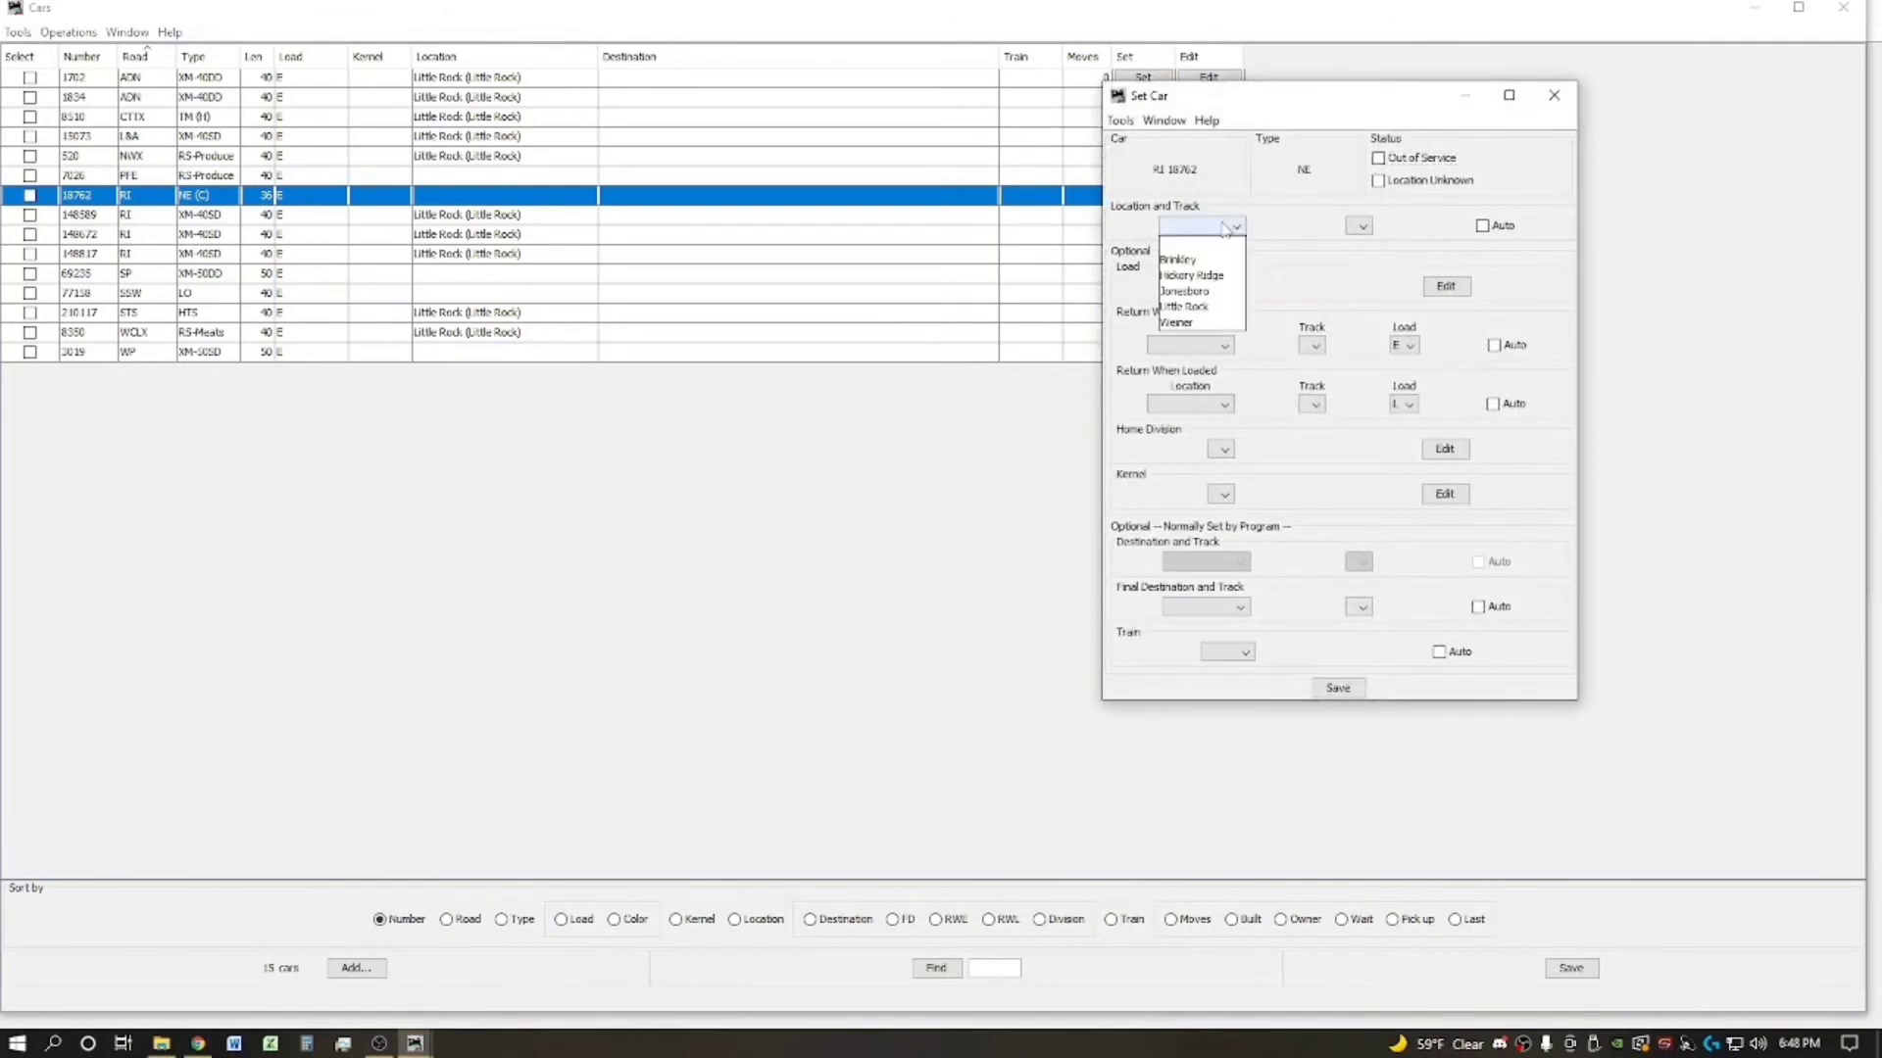
click(1184, 306)
click(1357, 226)
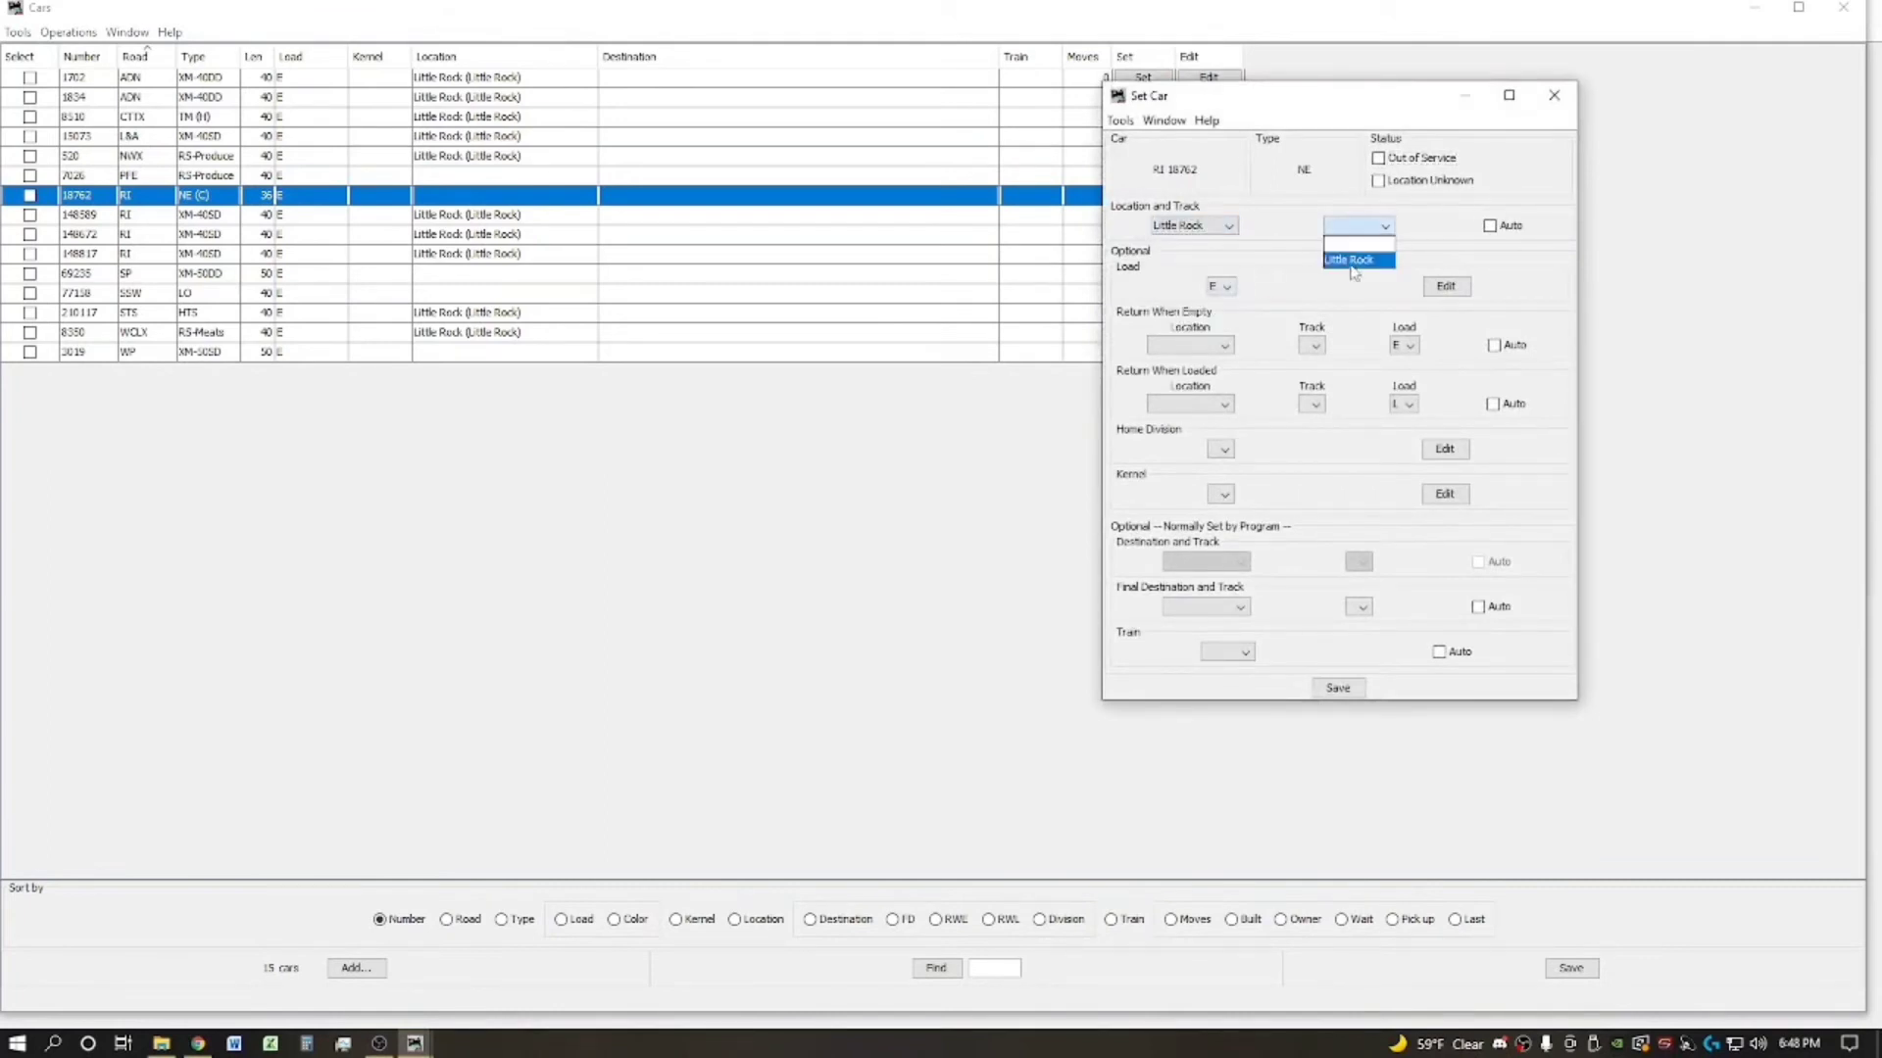
click(1352, 261)
click(1338, 688)
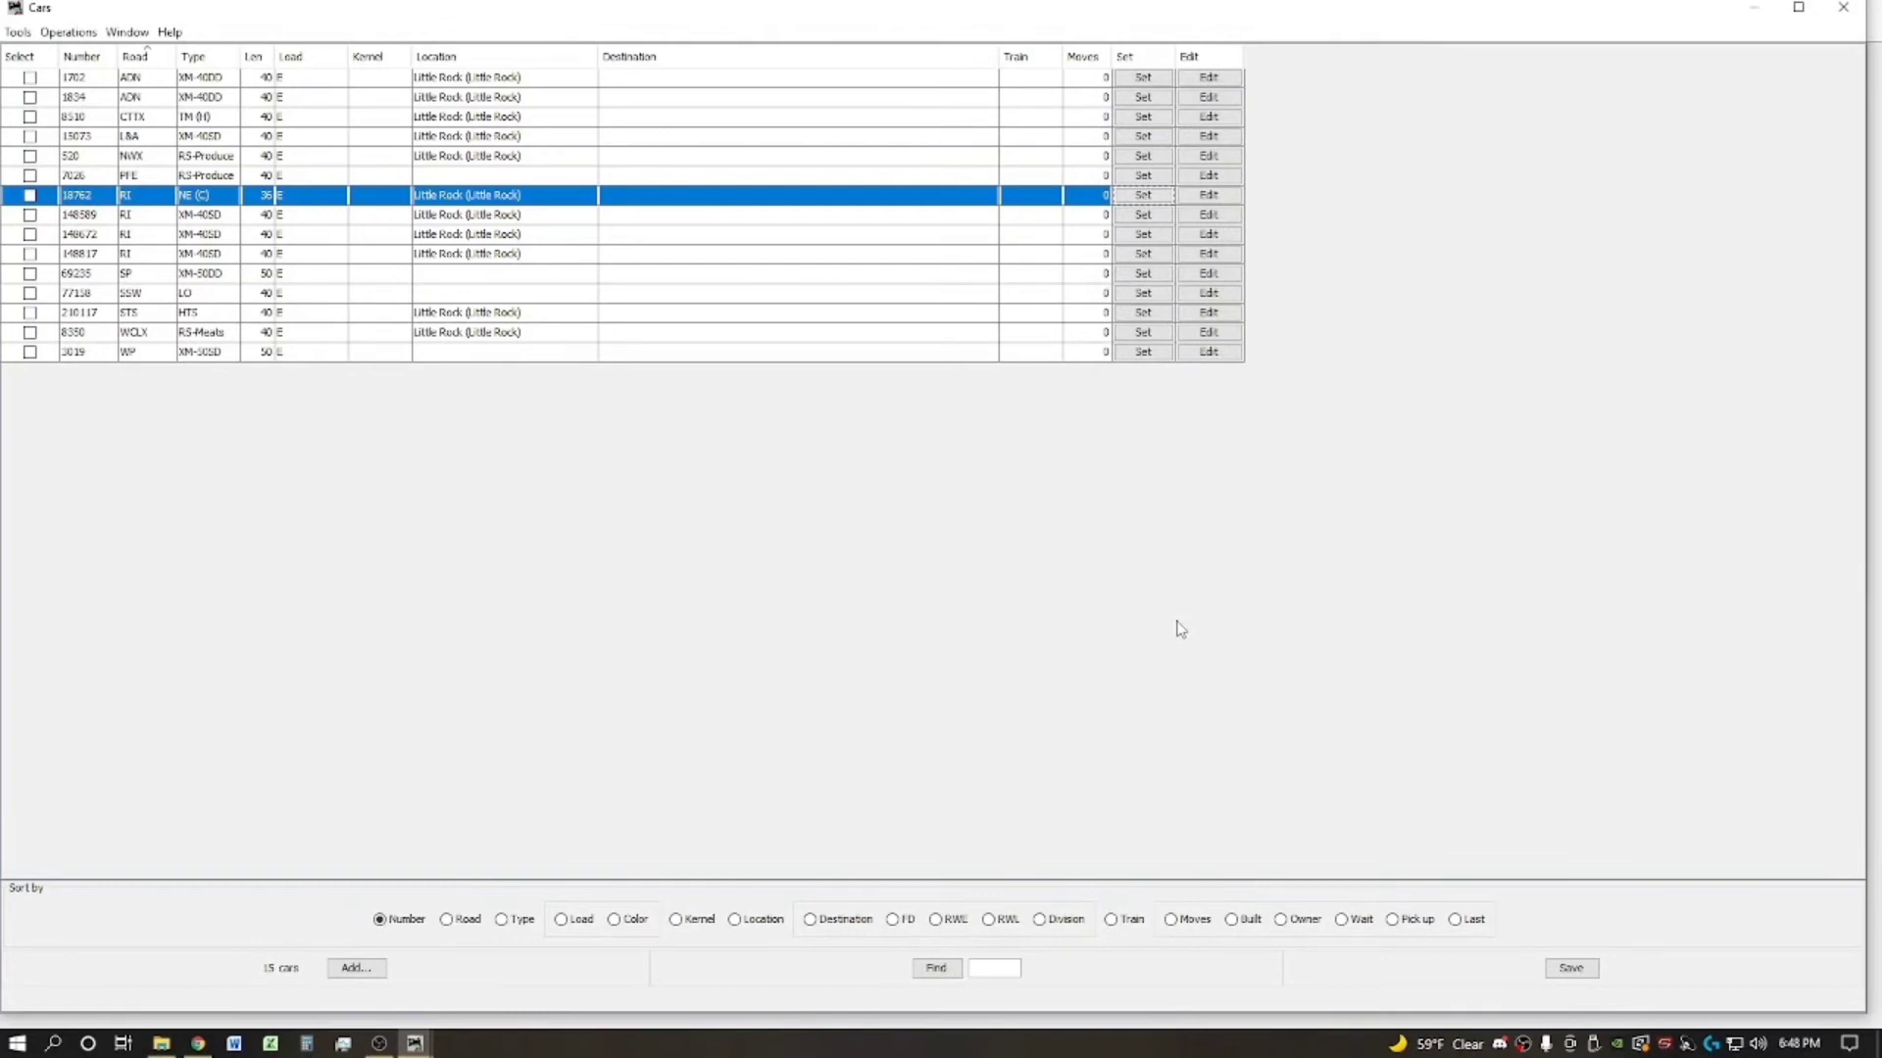
click(495, 57)
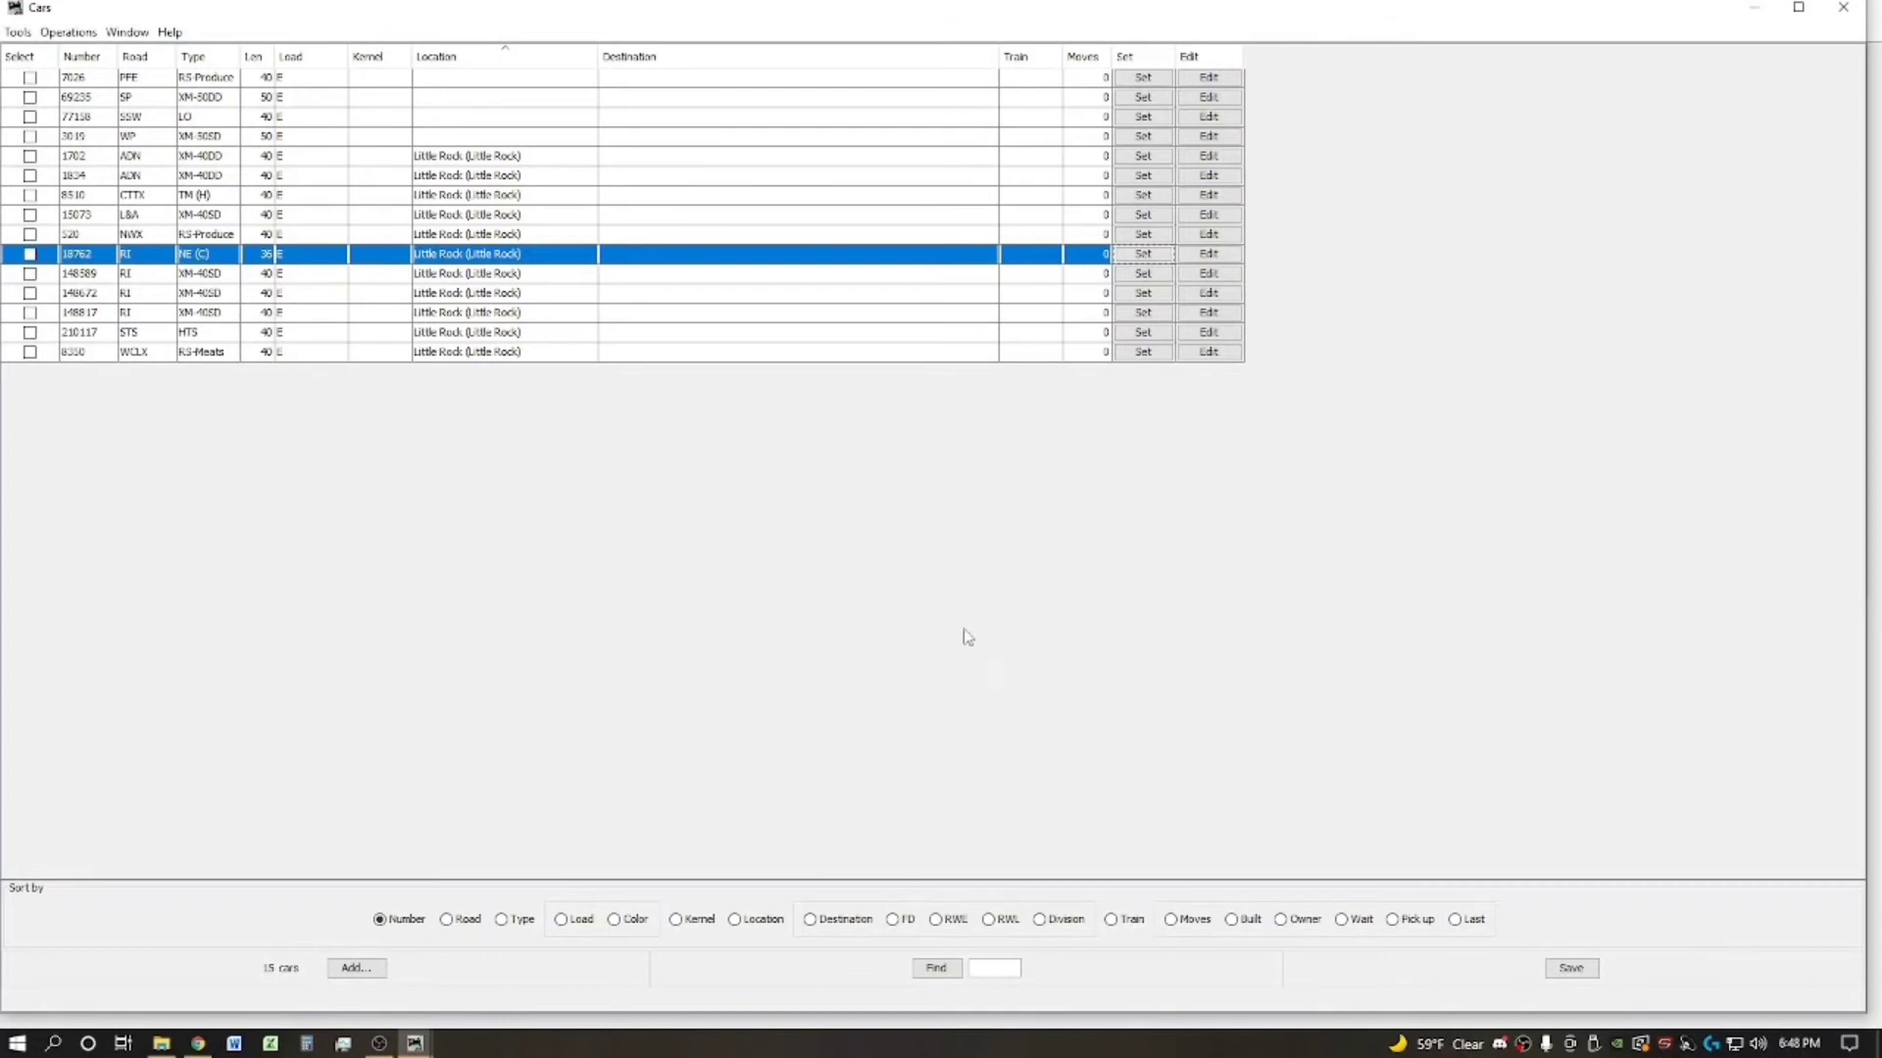
click(1578, 968)
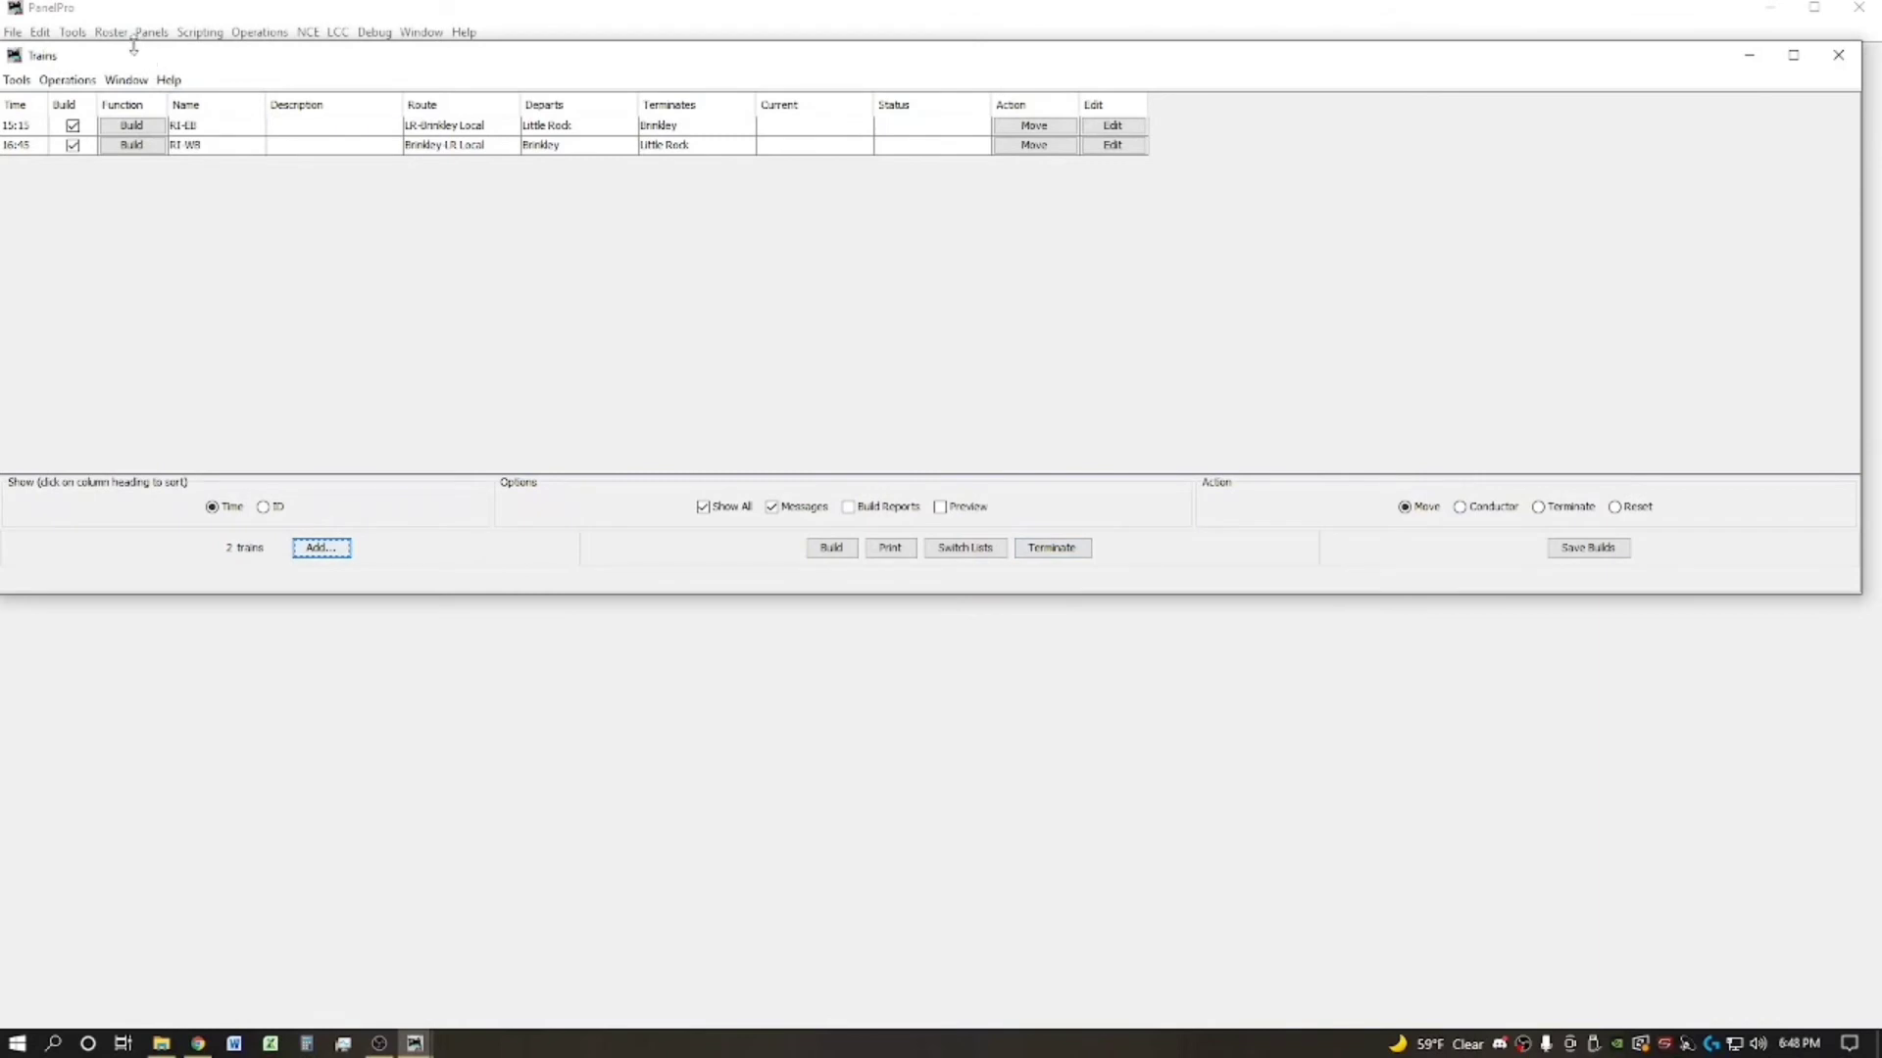
click(66, 80)
click(87, 125)
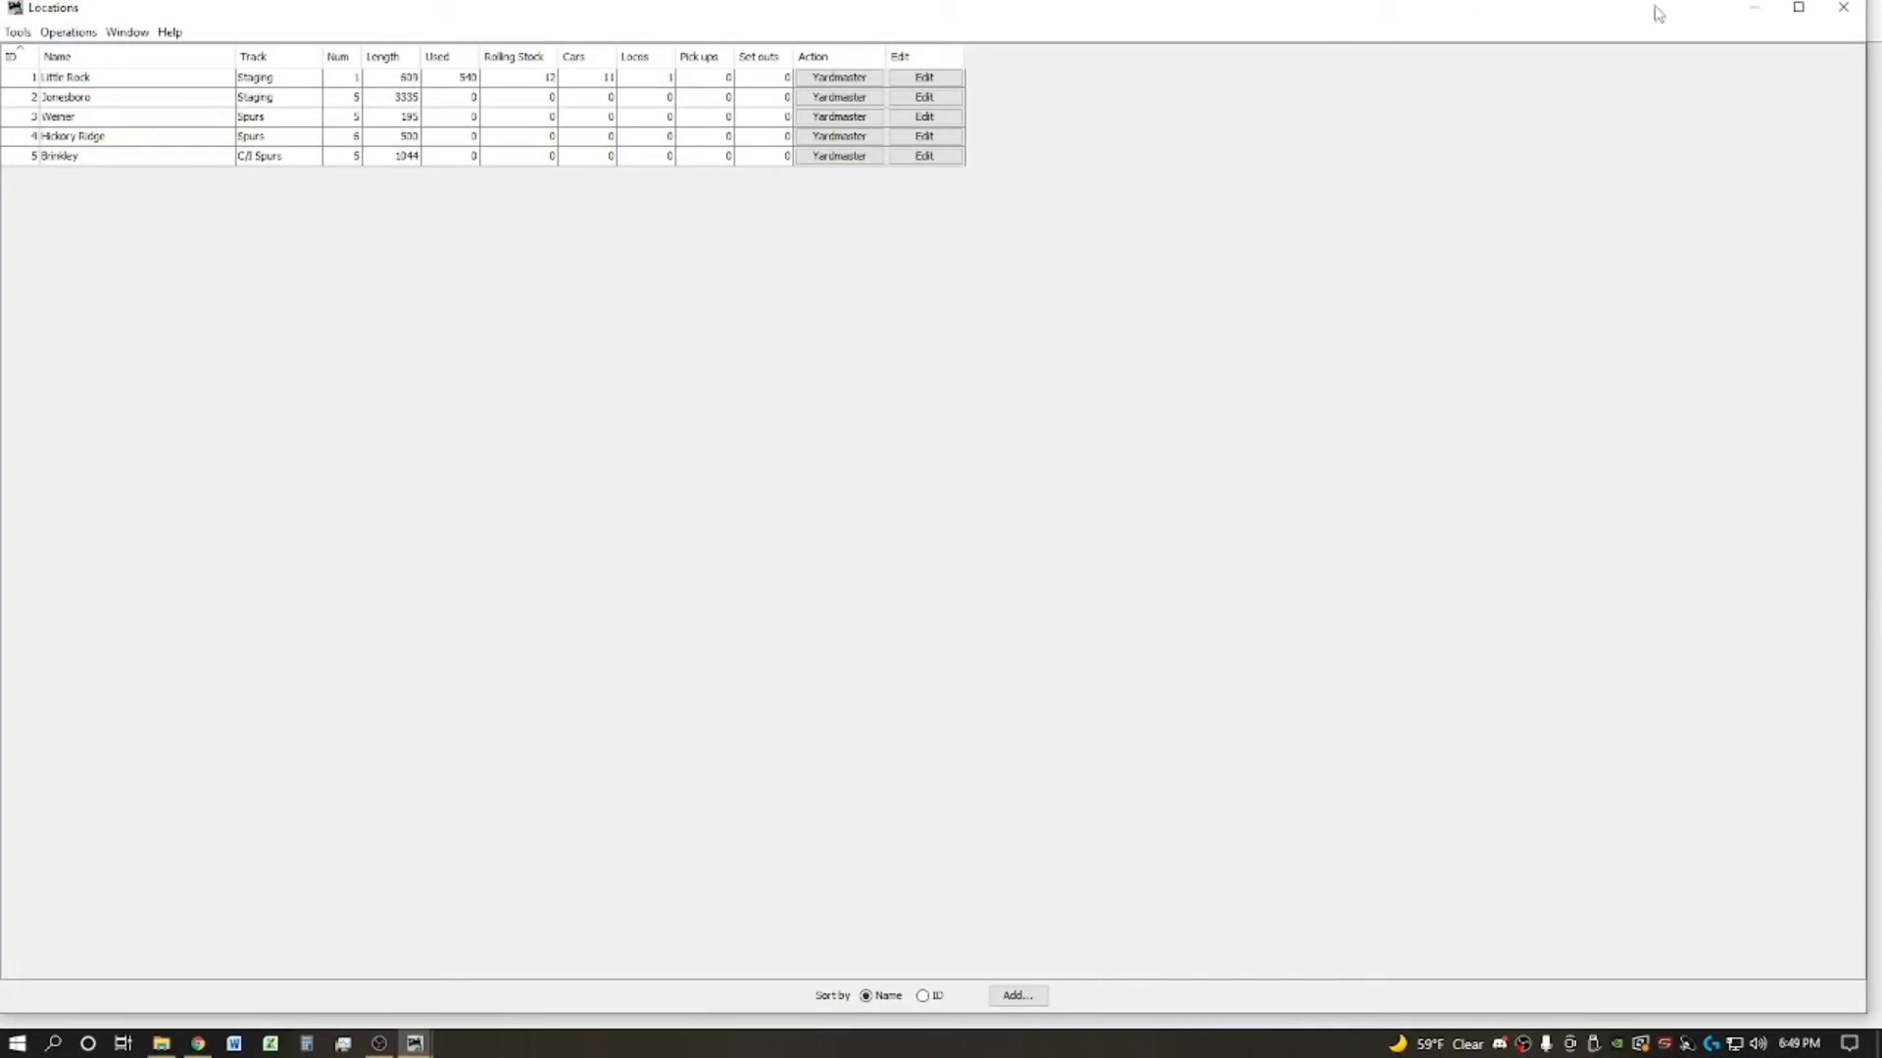
click(1843, 8)
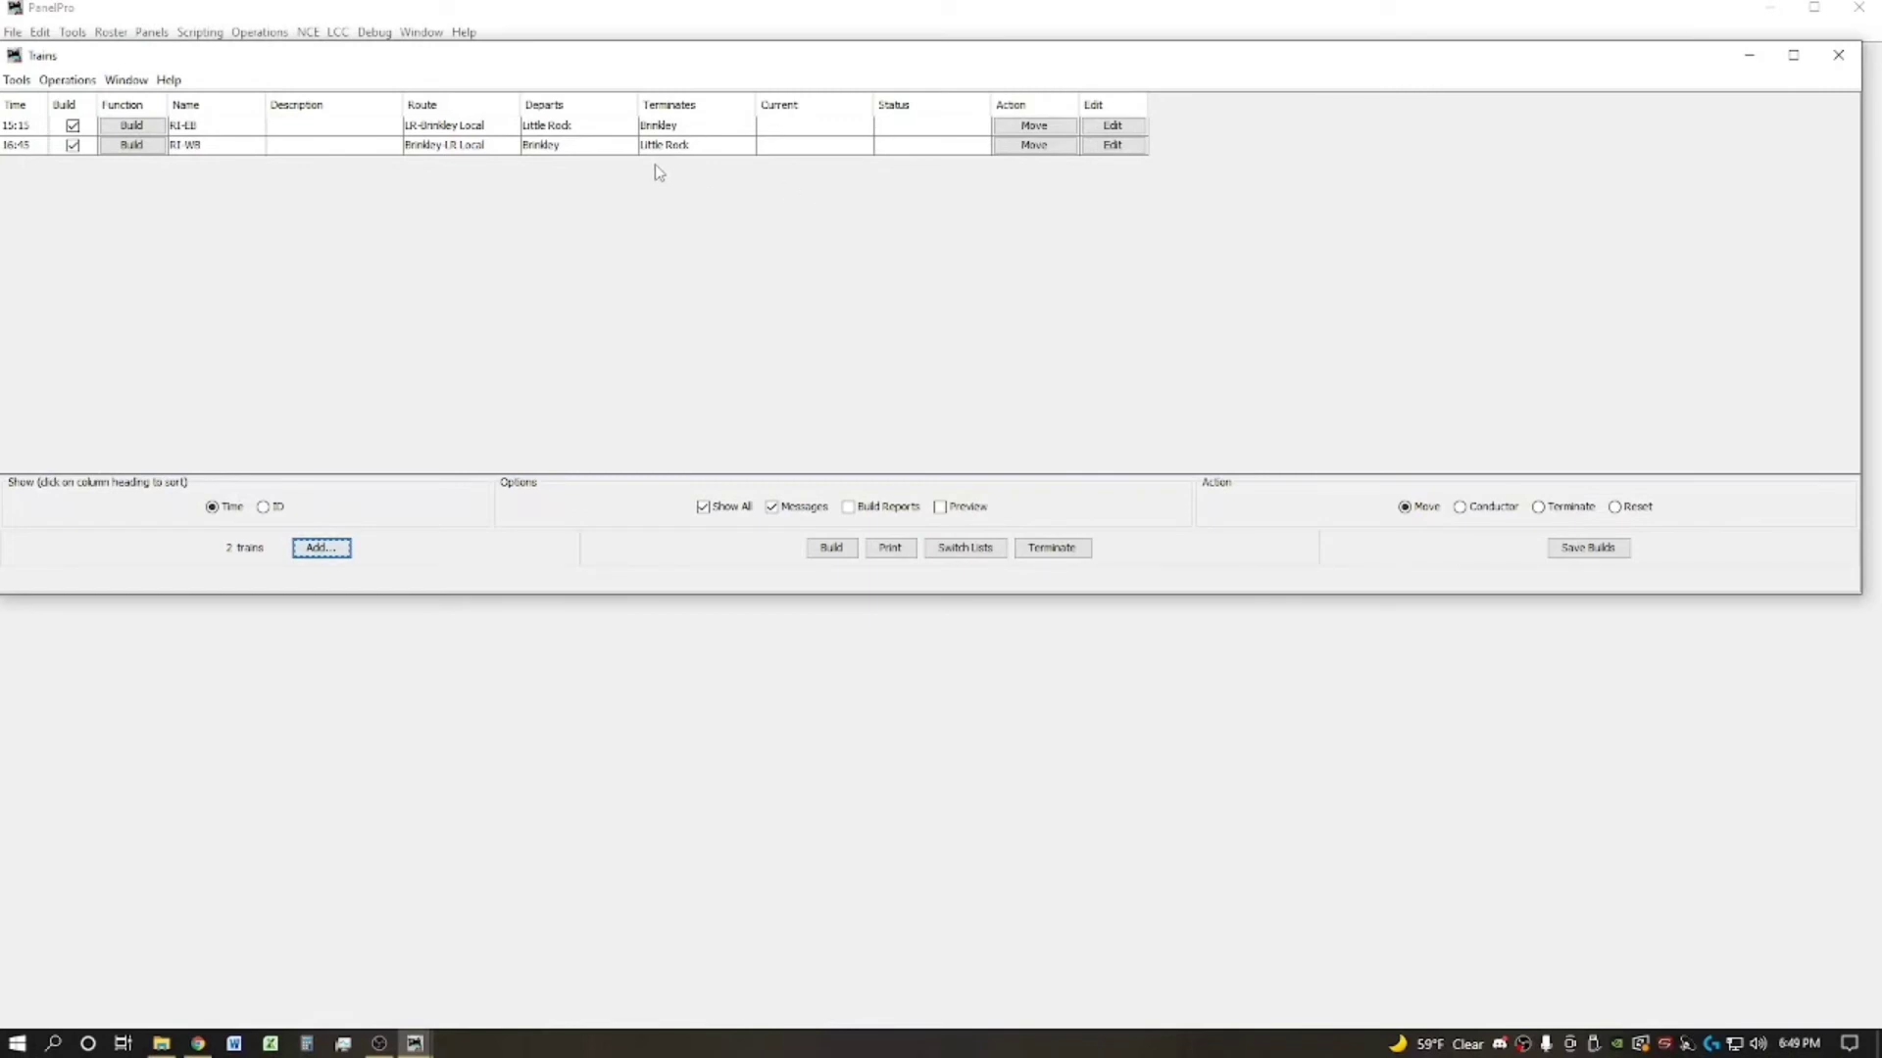
click(942, 505)
Step: Switch manifests to preview mode and build train RI-EB
click(940, 508)
click(933, 509)
click(938, 507)
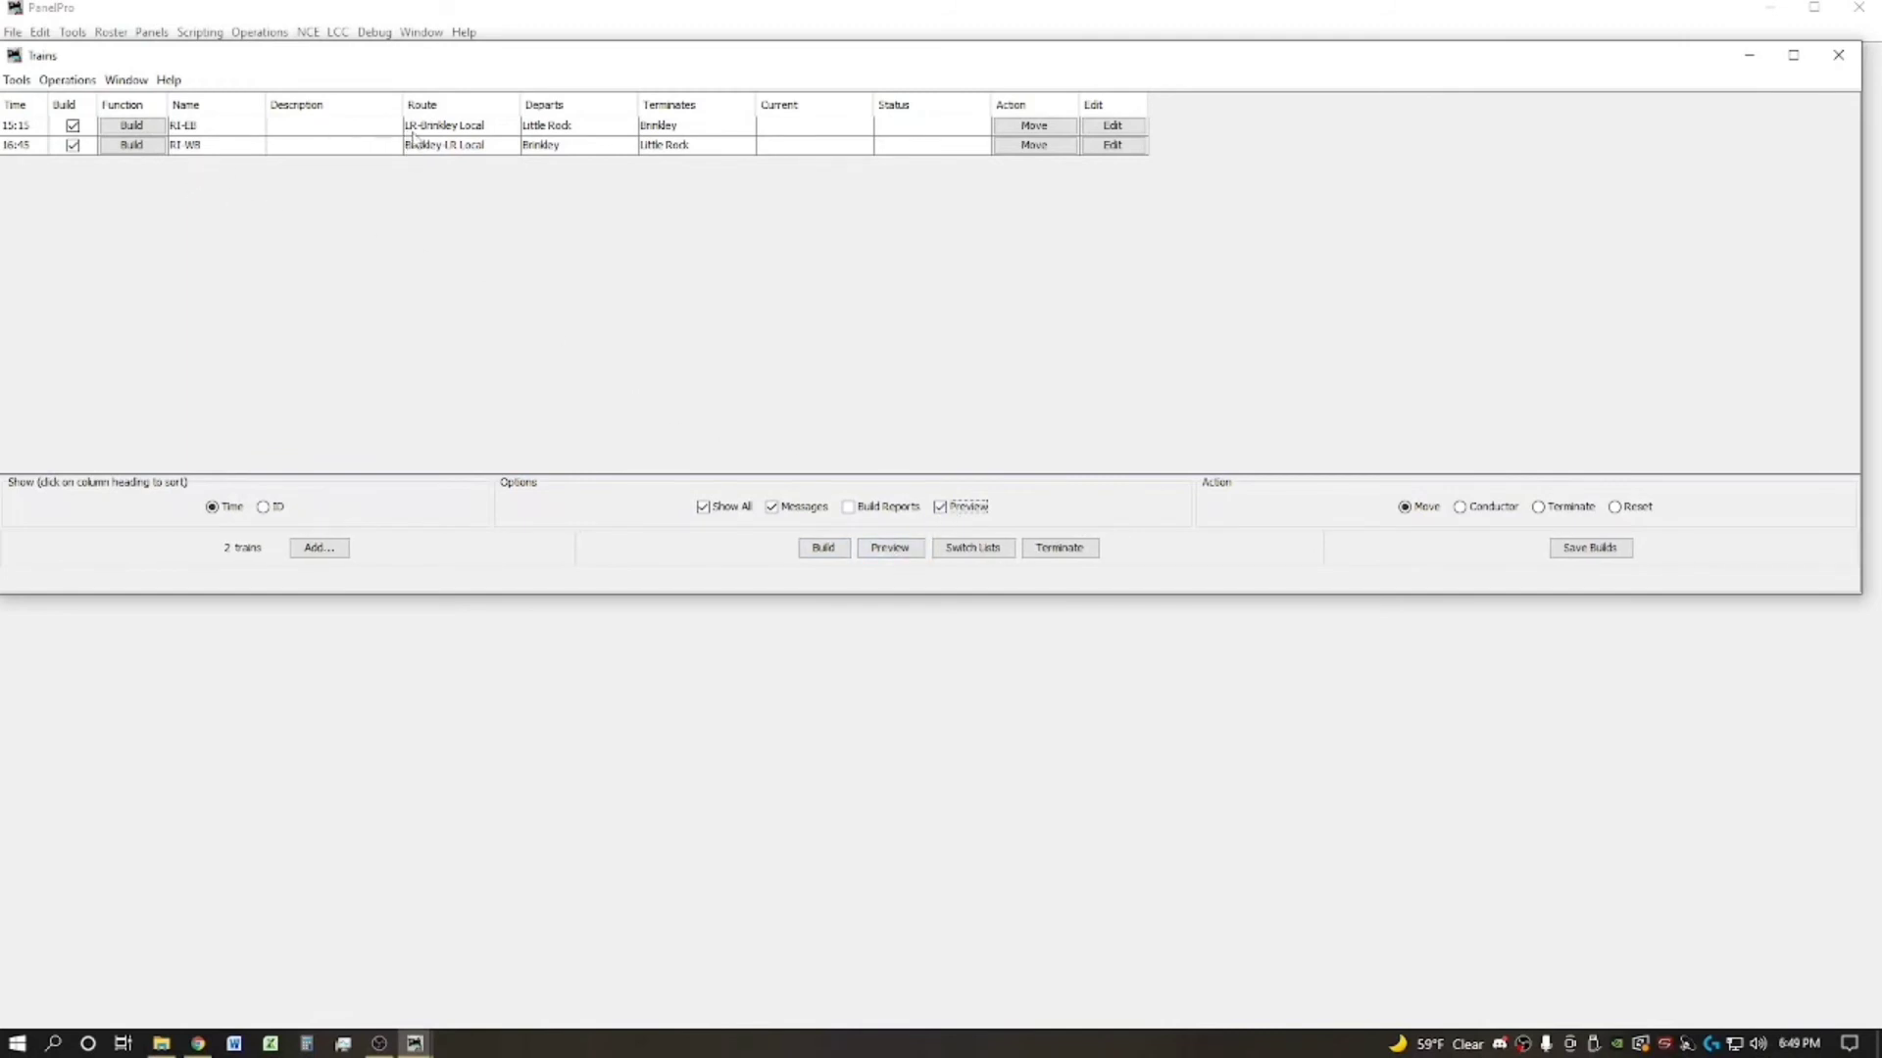
click(139, 129)
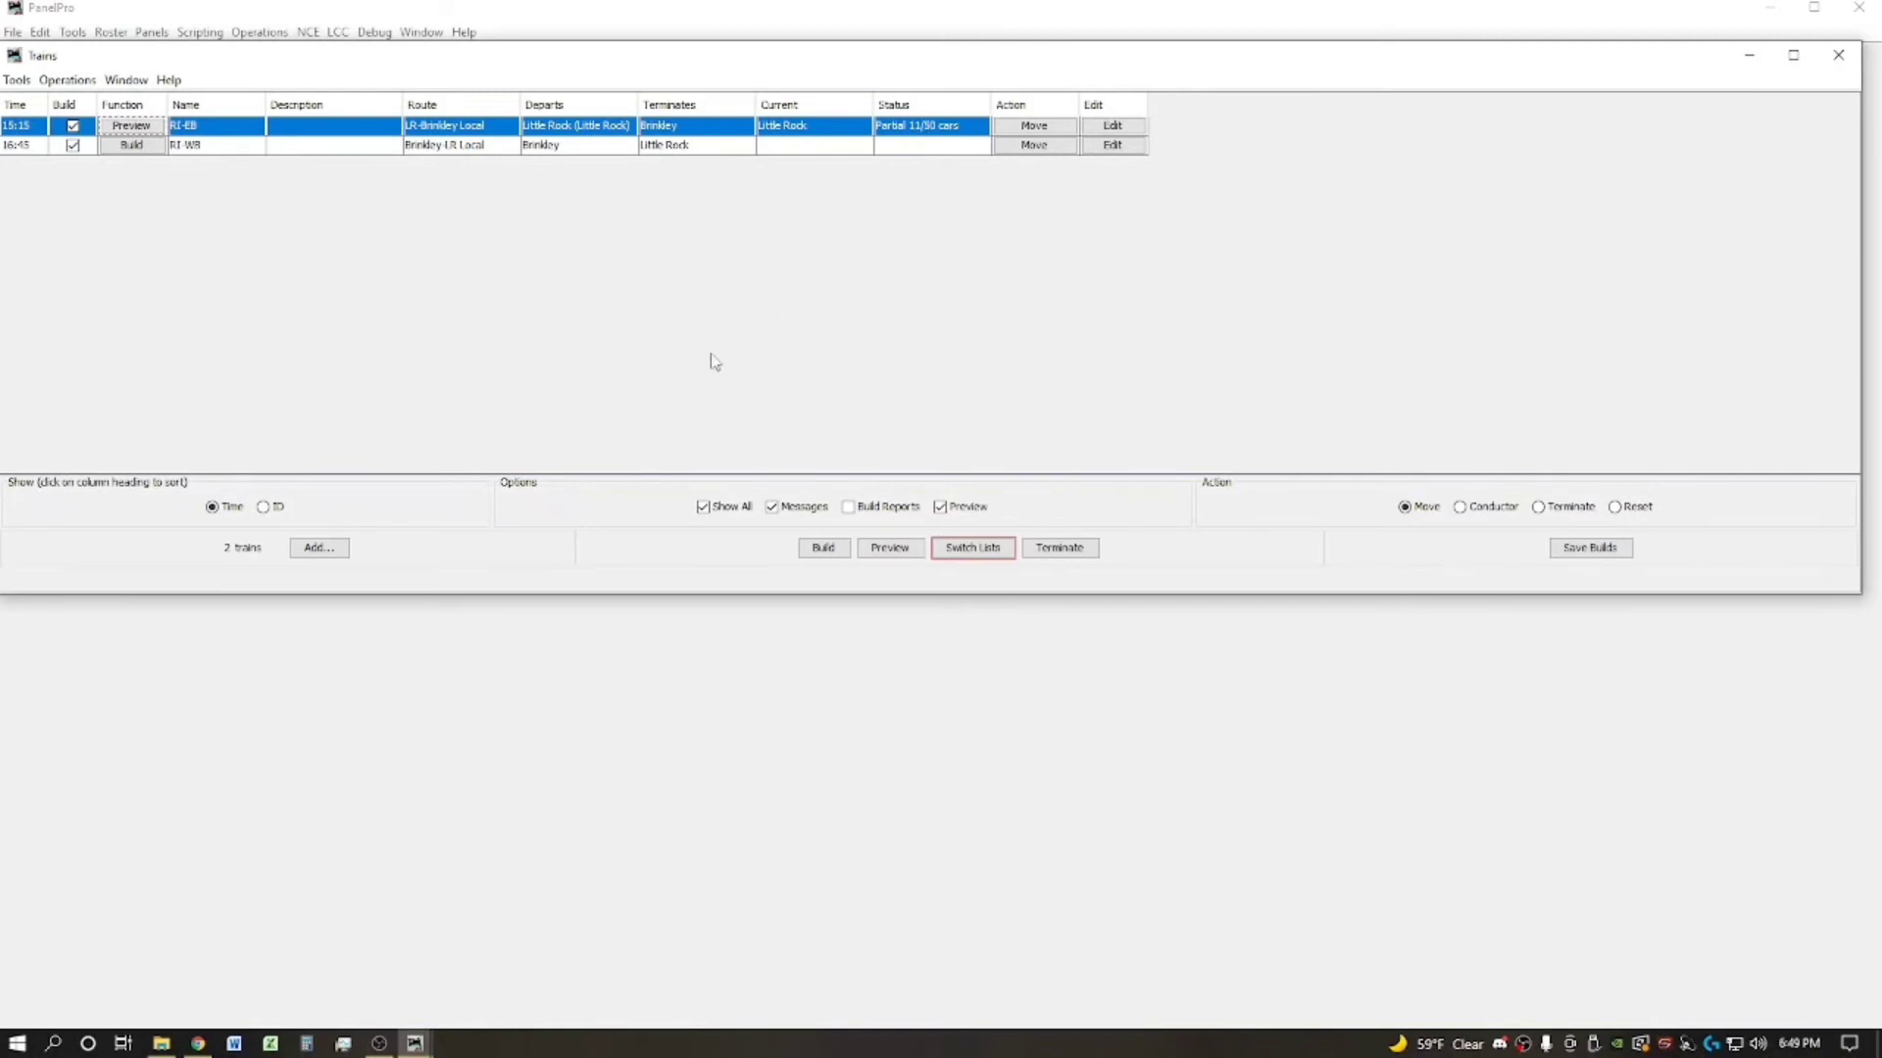
Step: Open the Switch Lists by Location window, move it, and close it
click(961, 551)
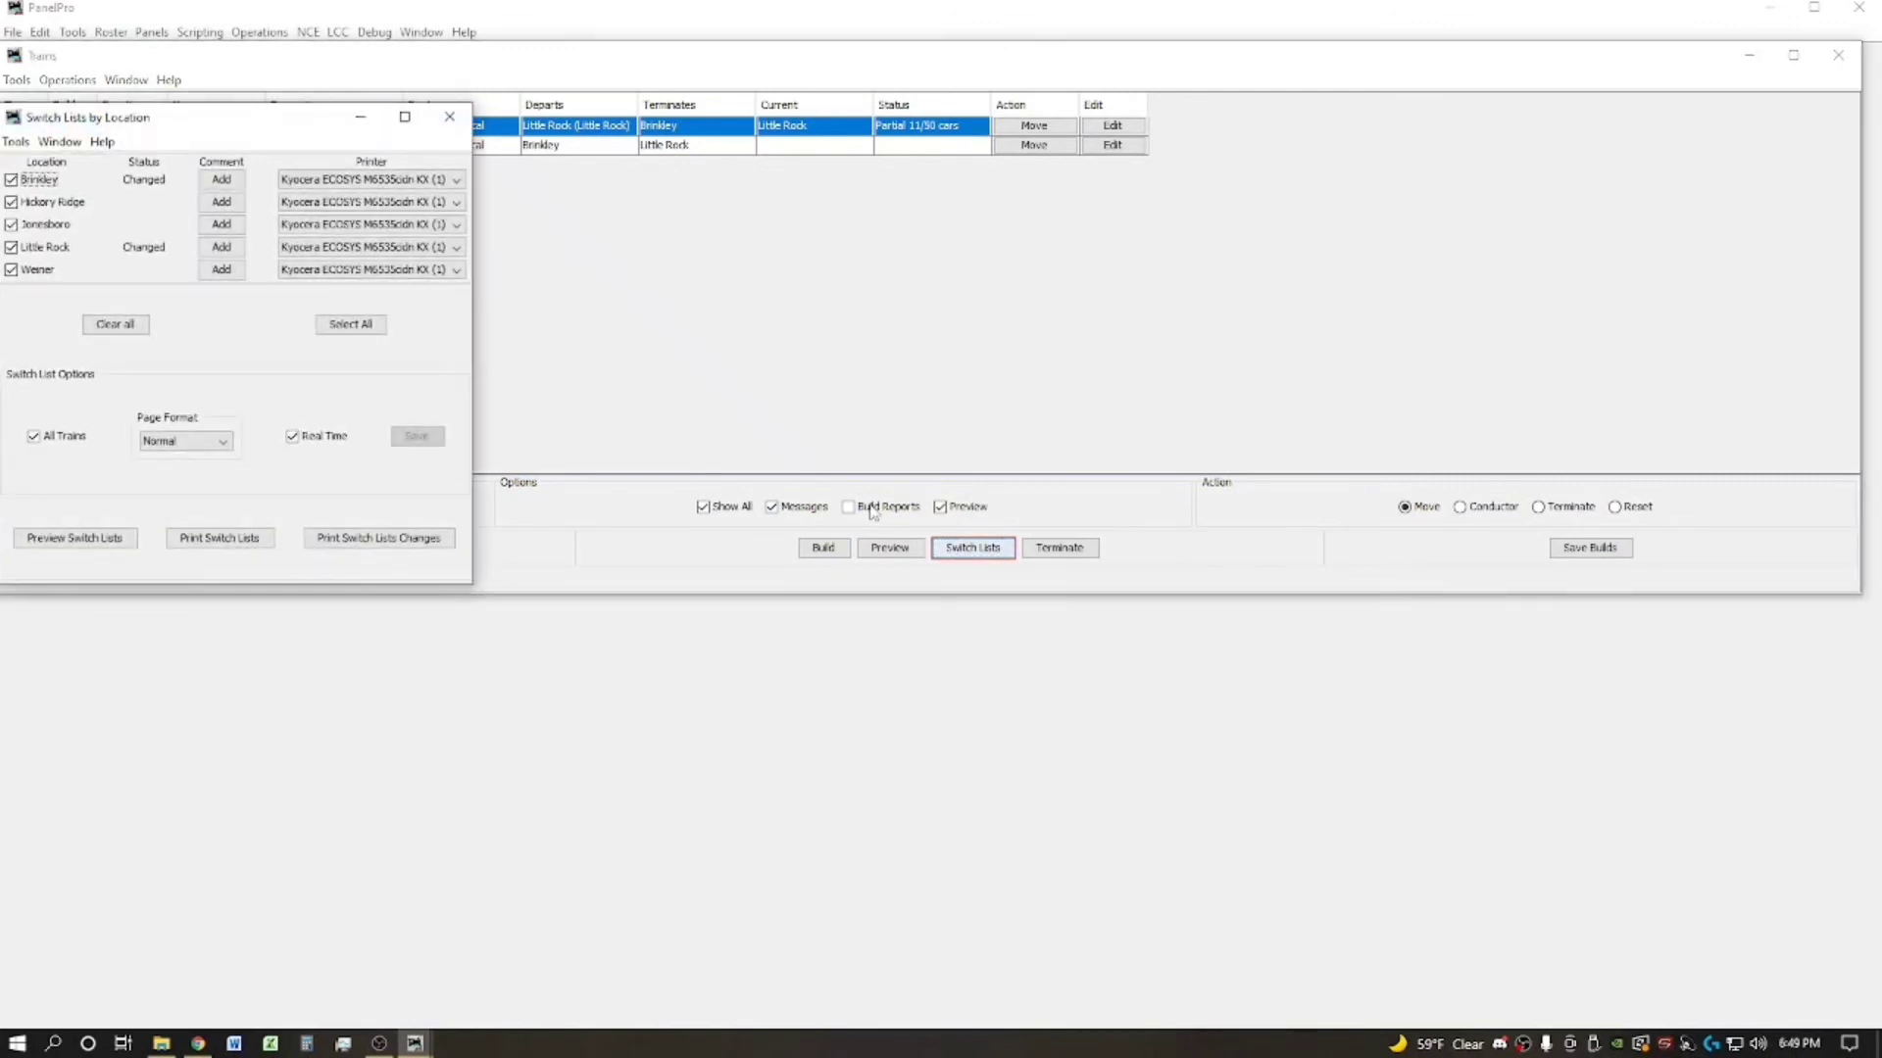
drag(222, 122, 360, 163)
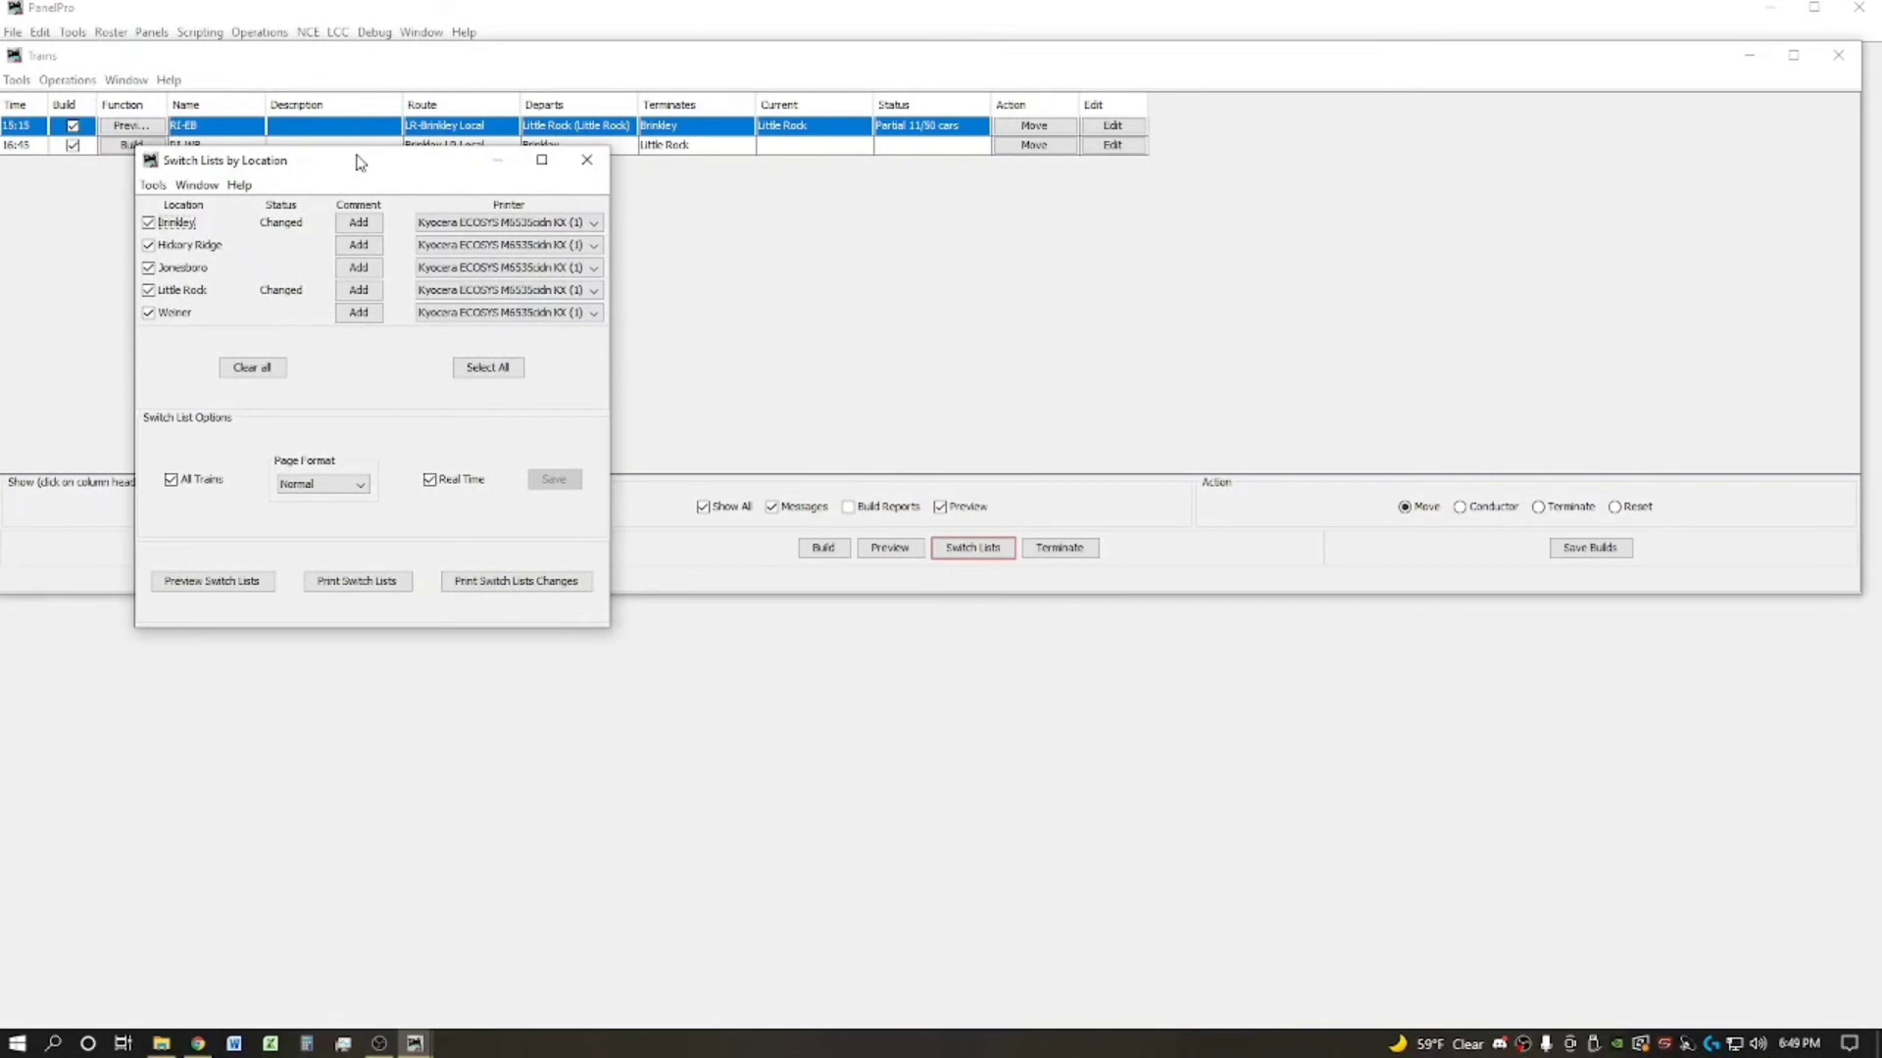
click(587, 160)
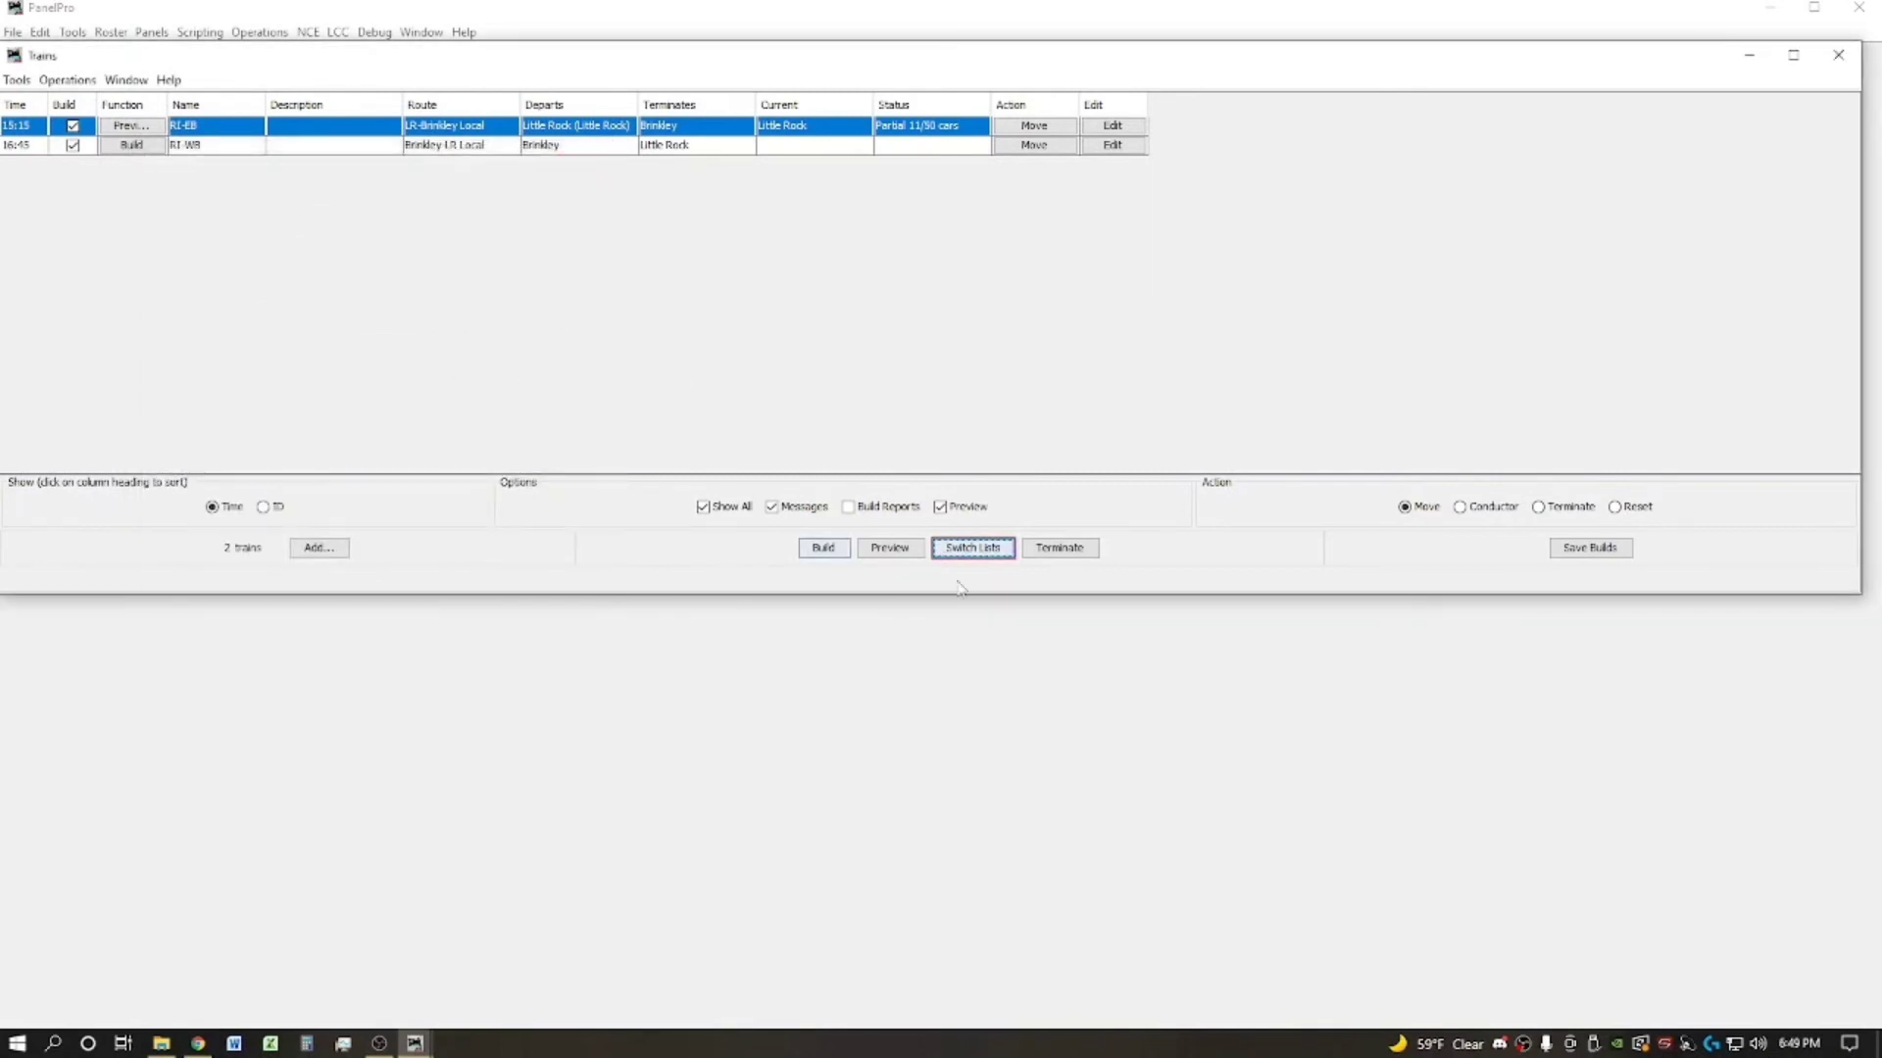
Step: Preview the RI-EB manifest, dismiss the RI-WB preview error, and close the preview
click(891, 551)
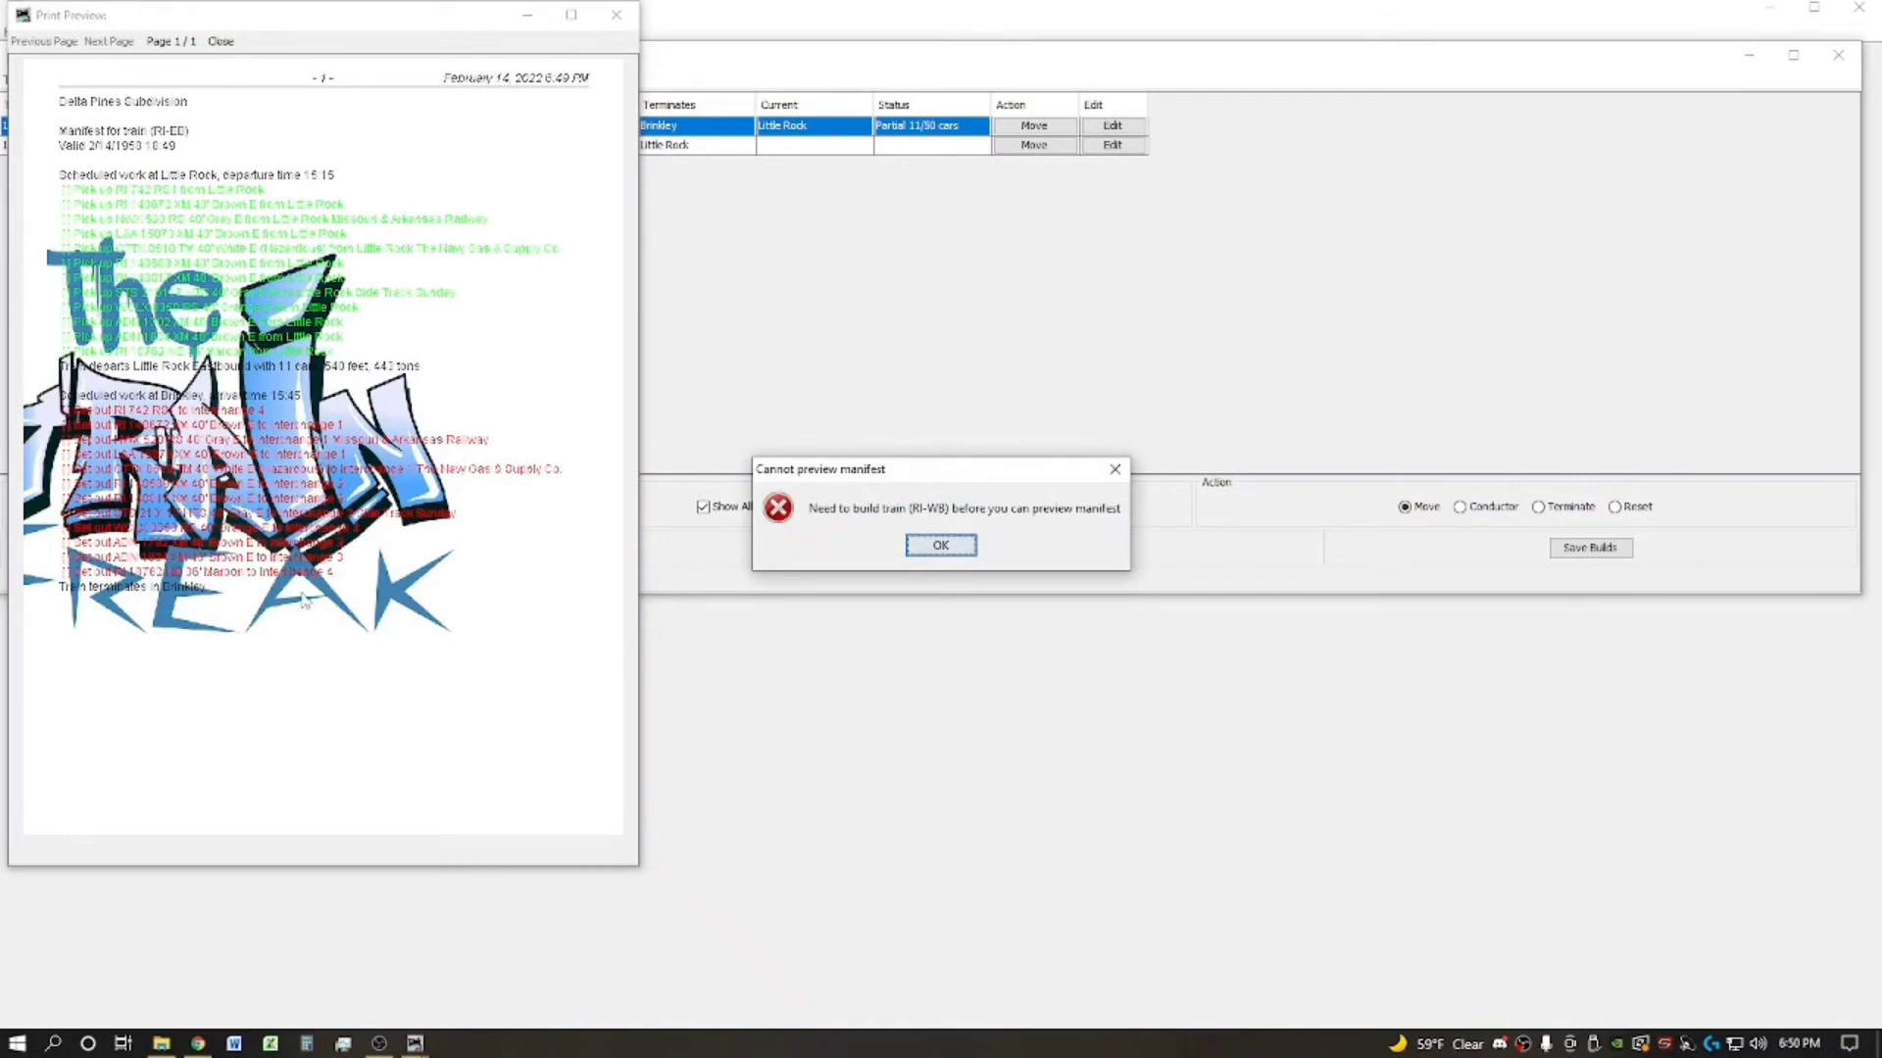
click(941, 546)
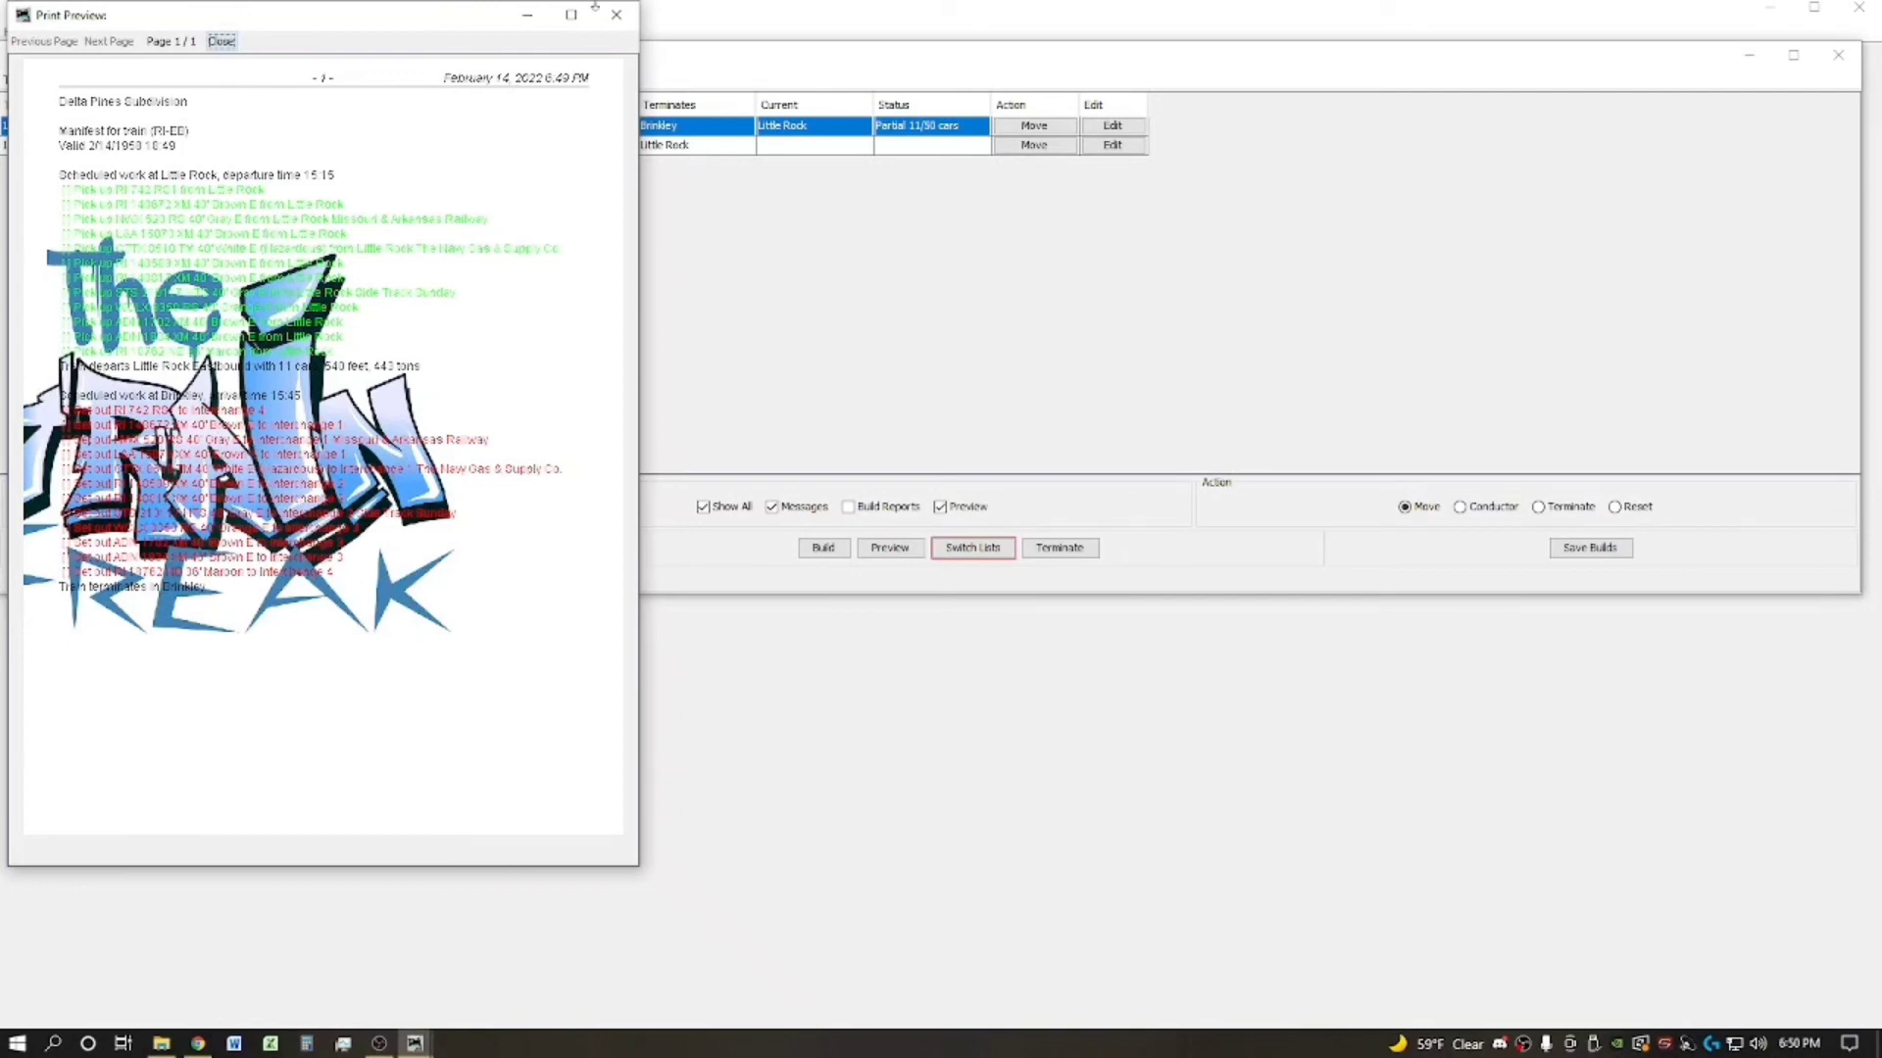
click(616, 15)
Step: Remove the logo in Manifest Print Options, close Settings, and reopen the Trains list
click(15, 32)
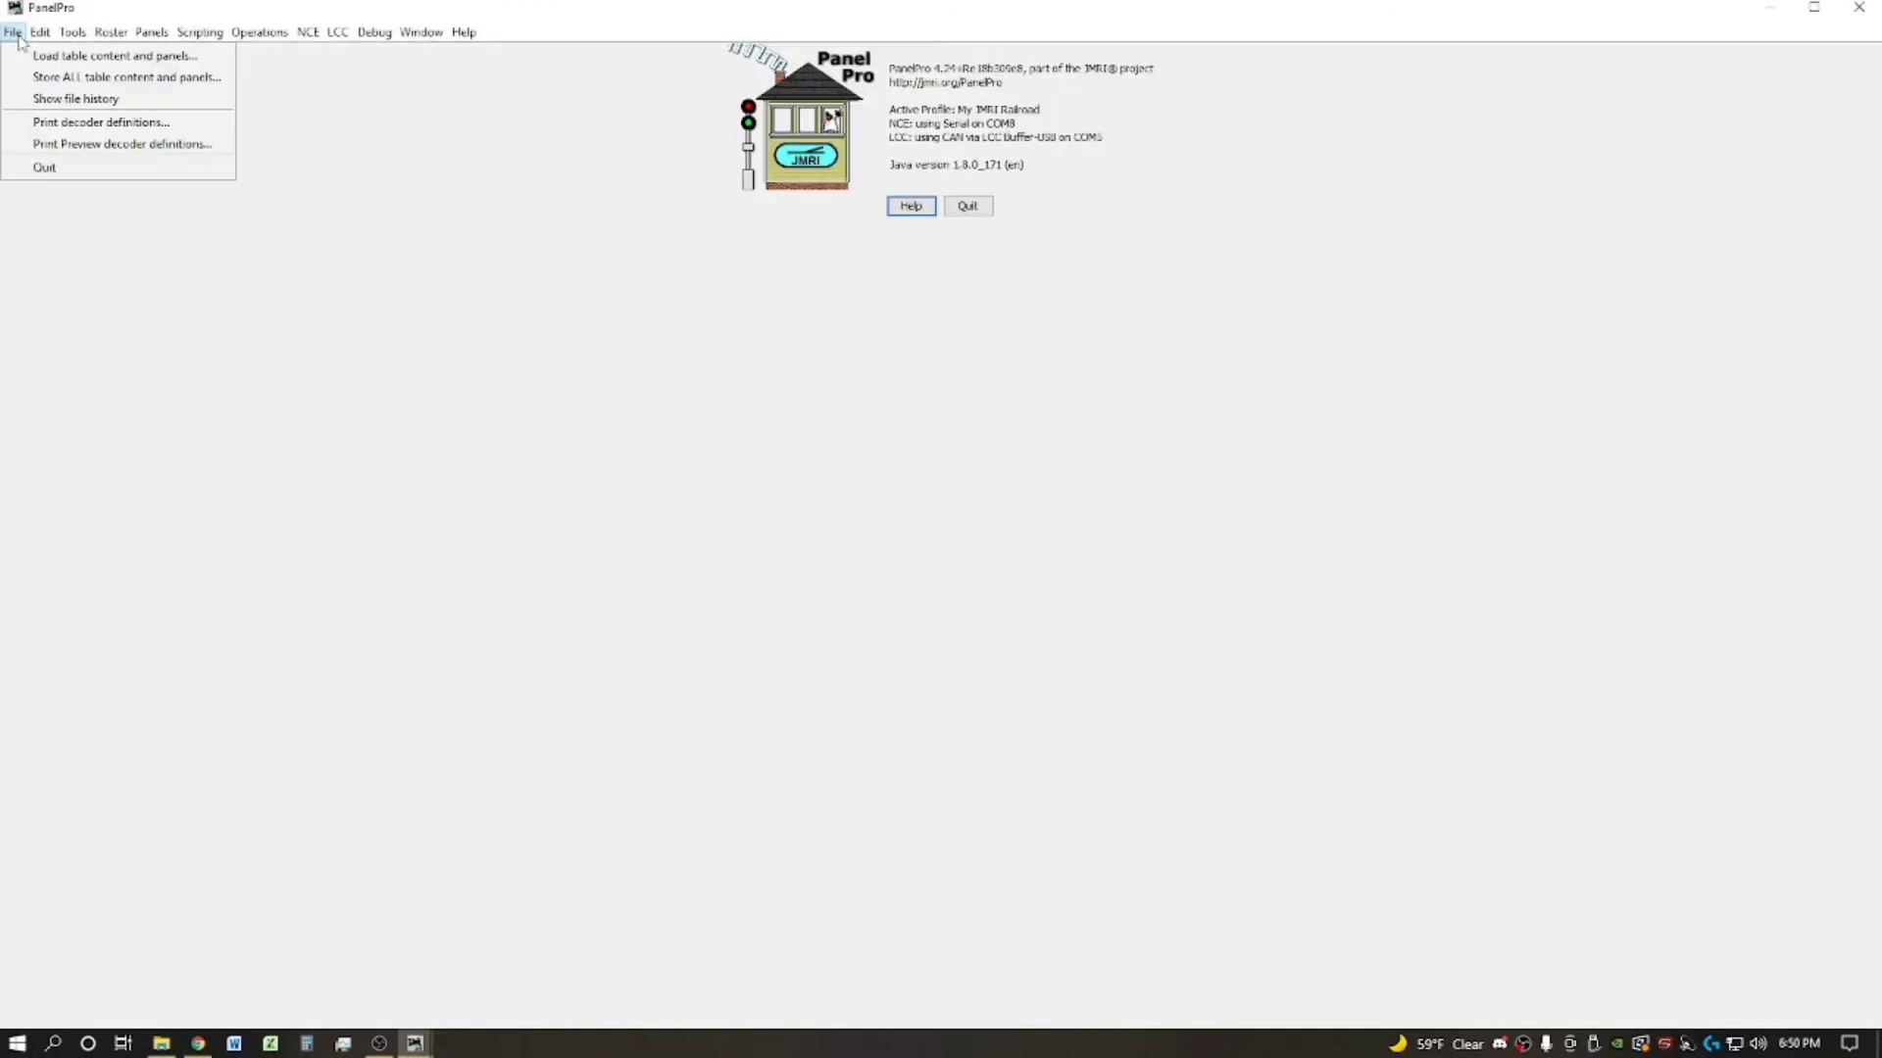
click(19, 39)
click(258, 32)
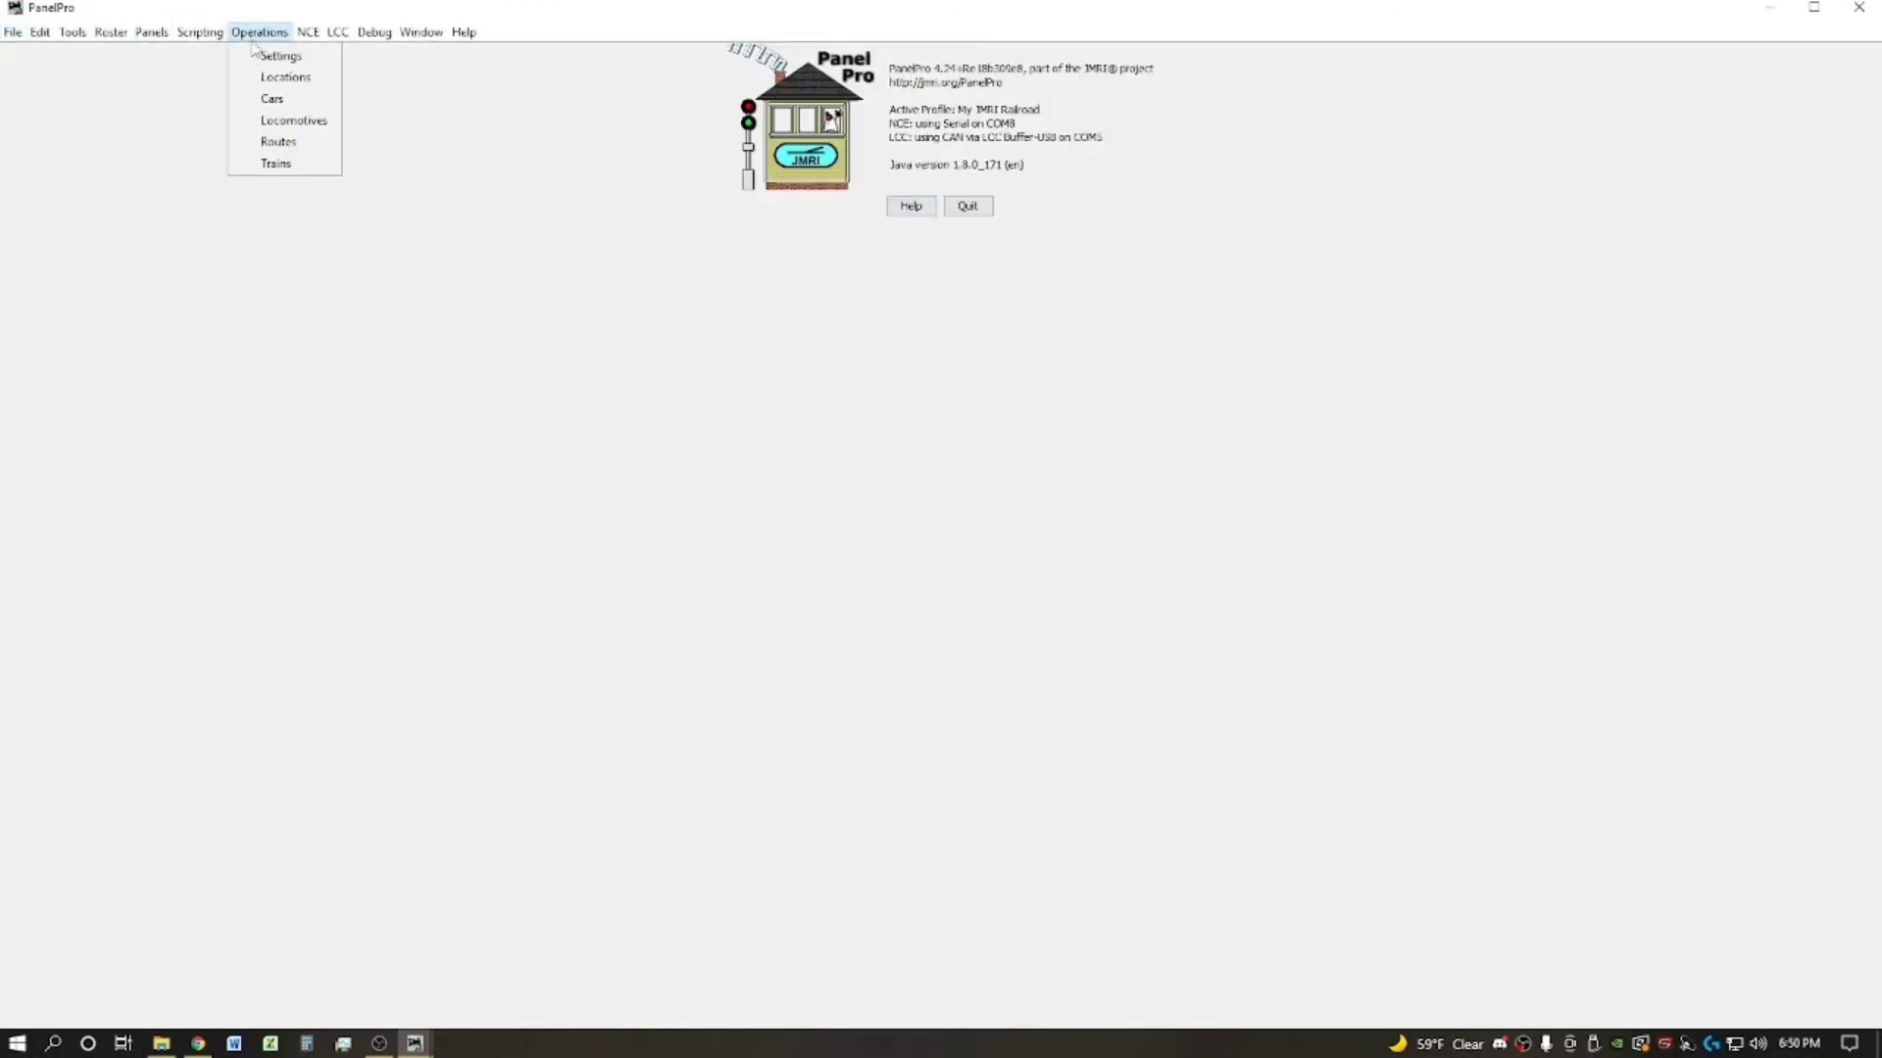
click(269, 55)
click(18, 33)
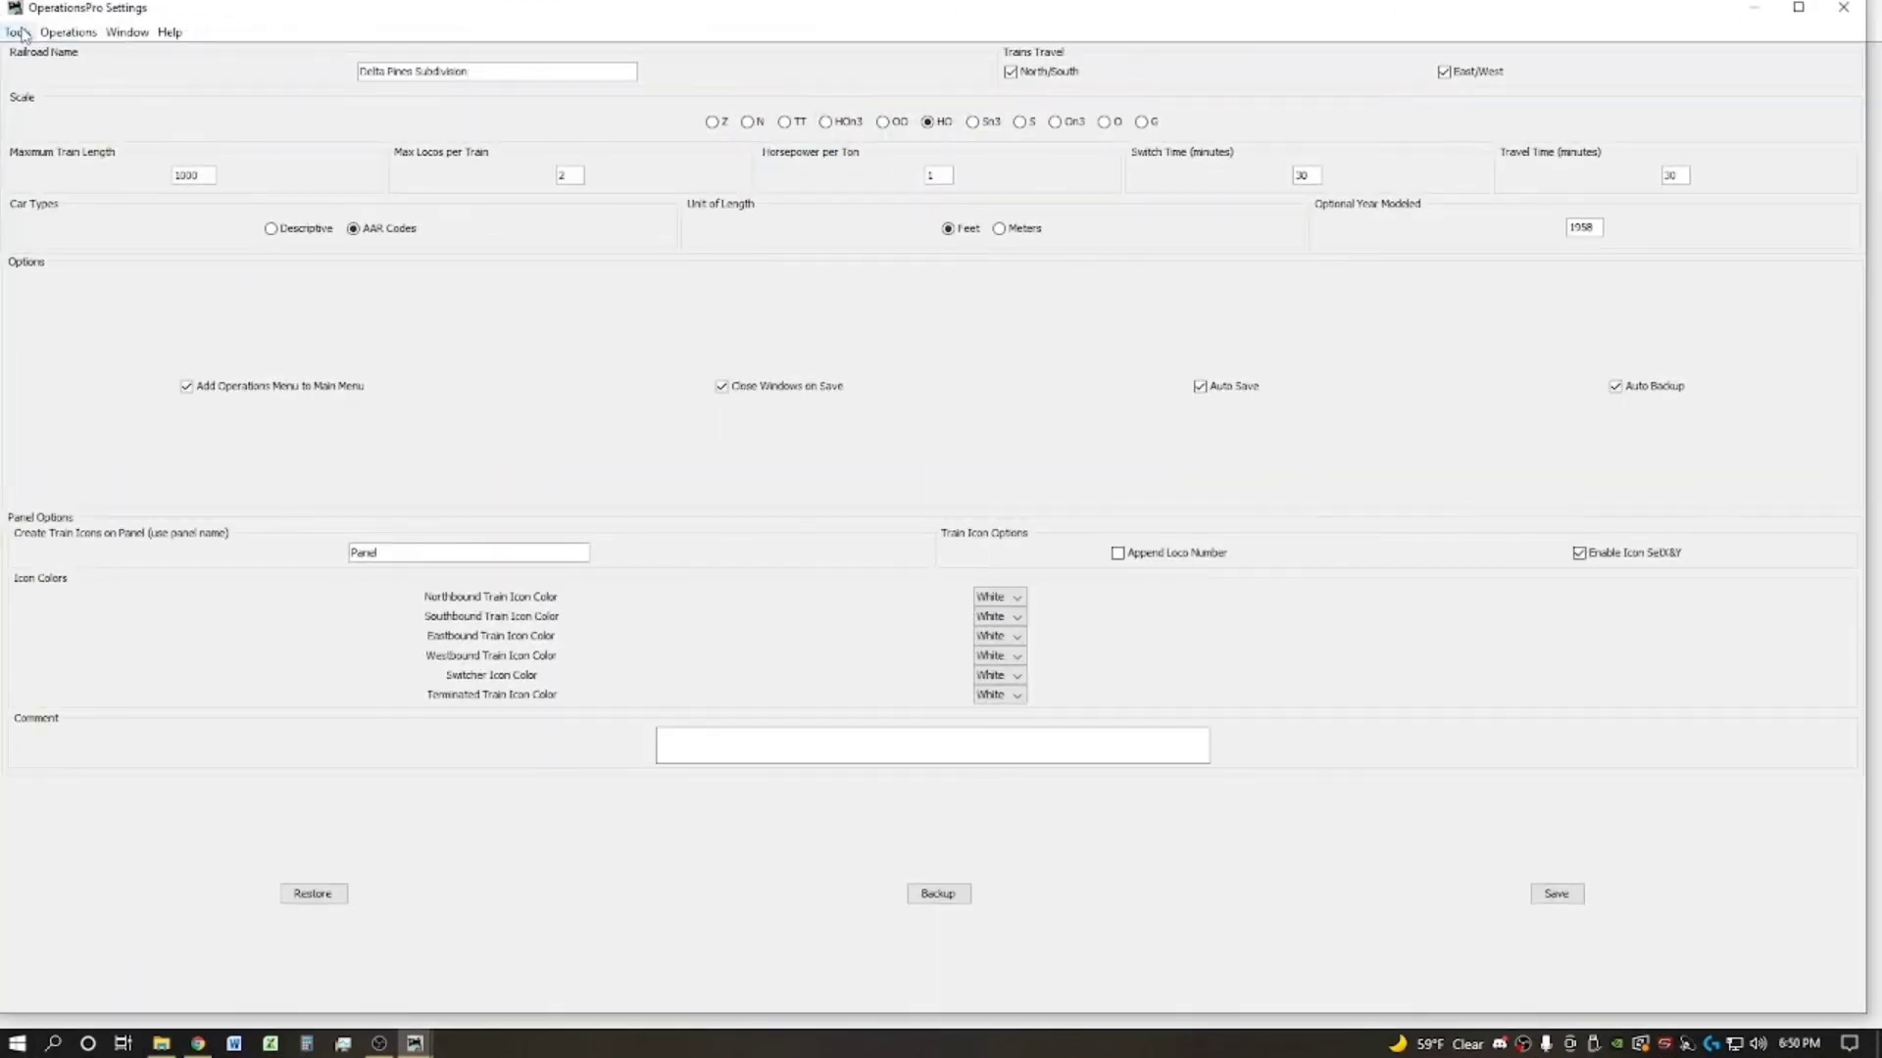
click(39, 79)
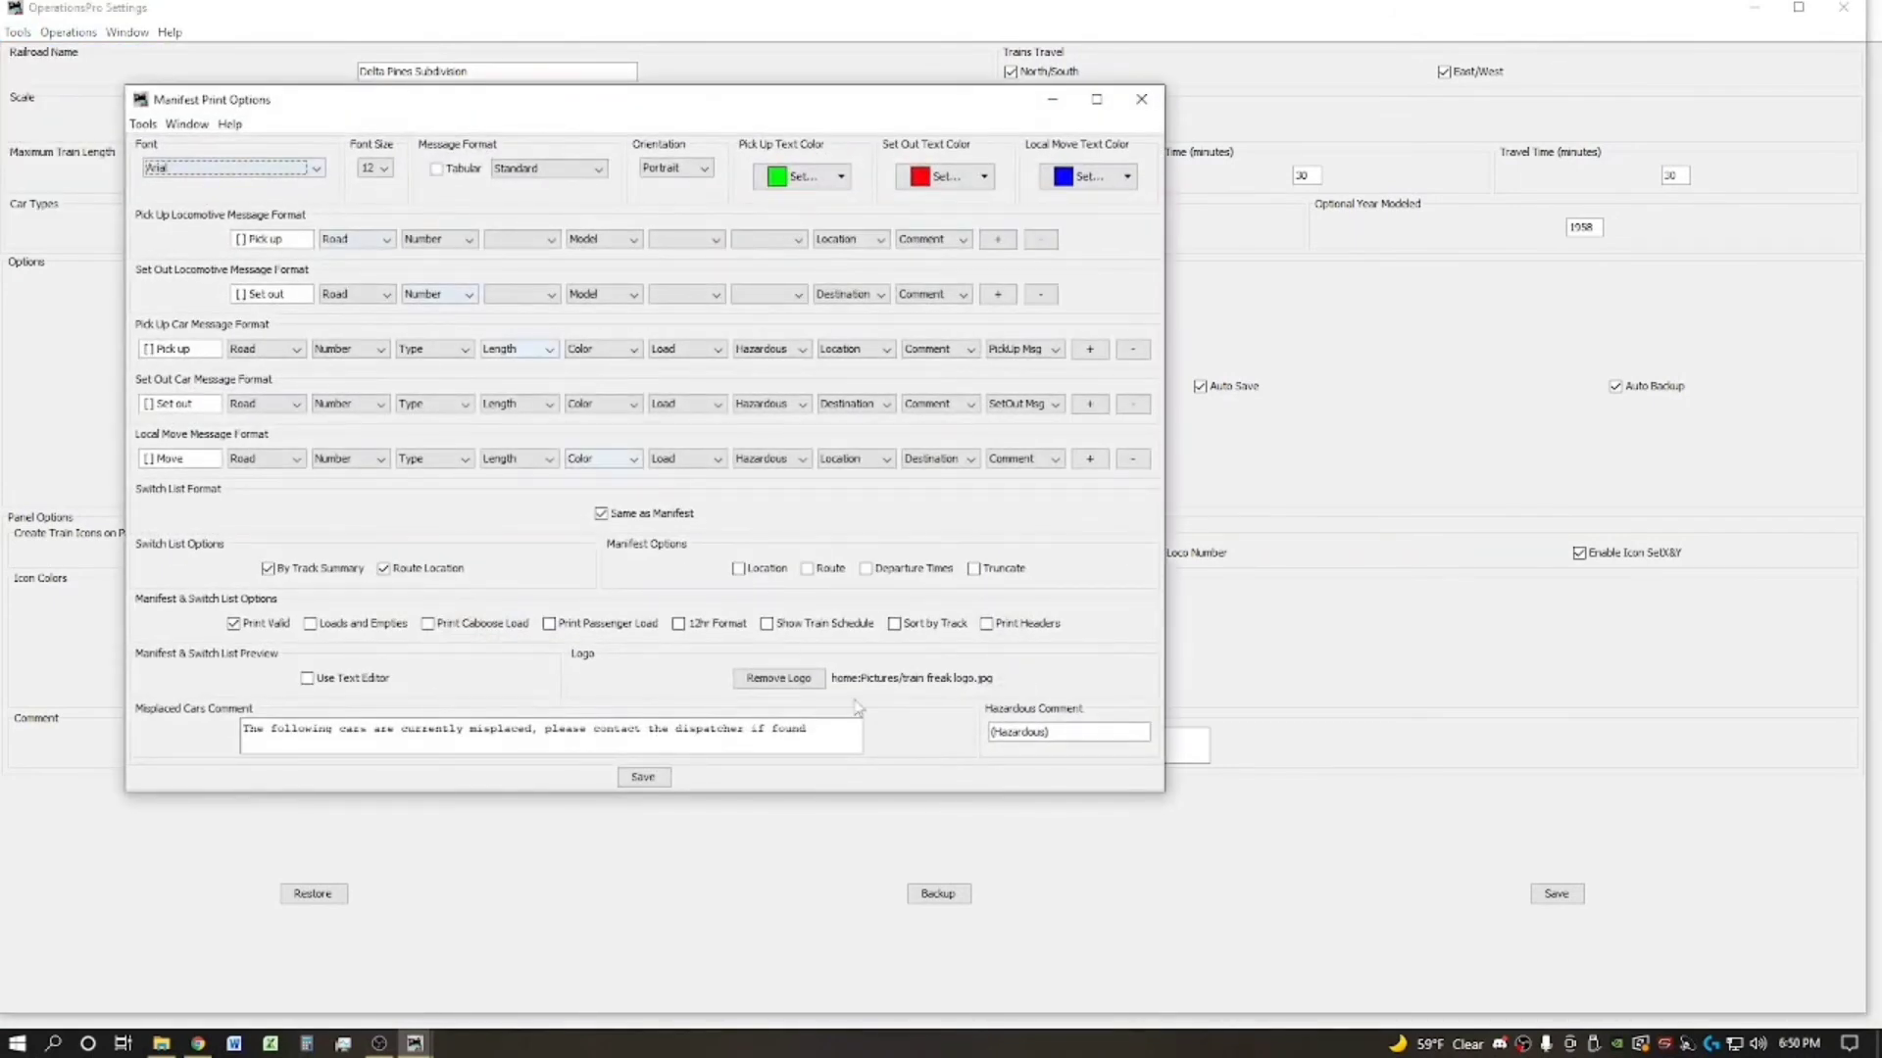
click(808, 684)
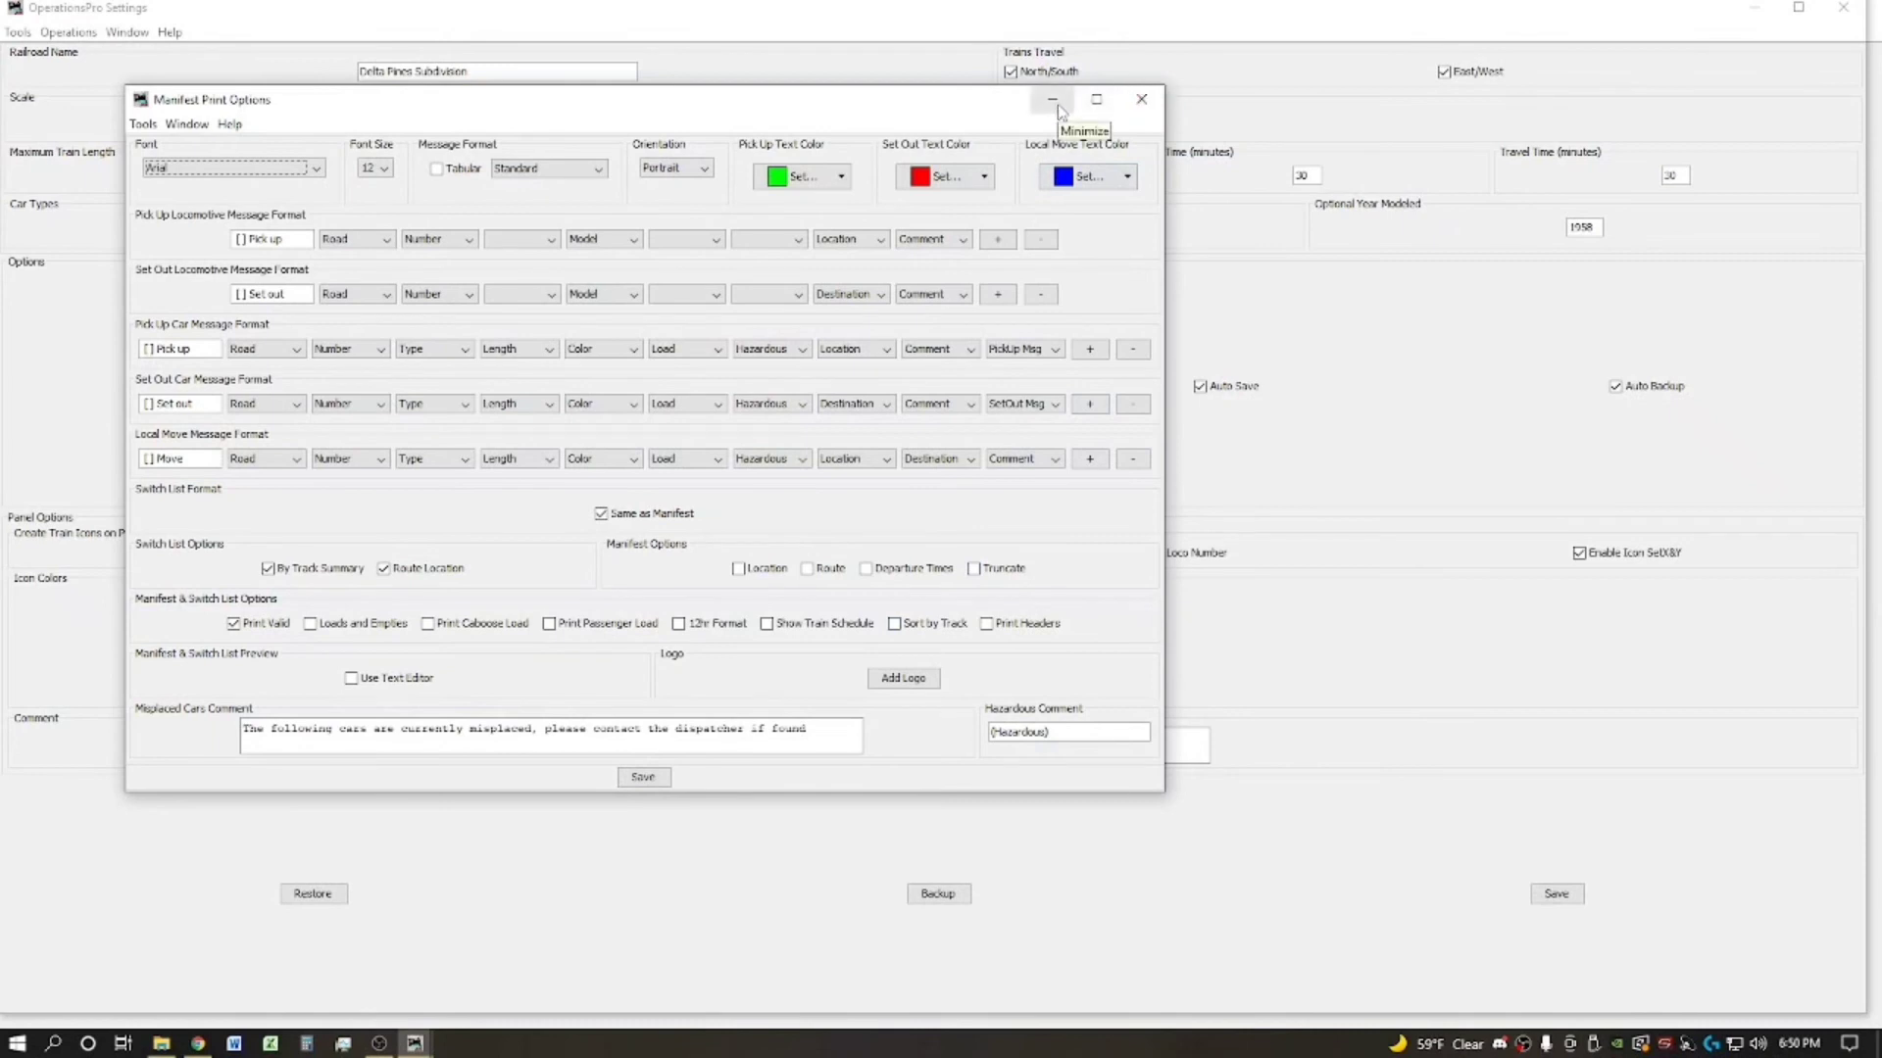
key(shift+Tab)
click(1142, 99)
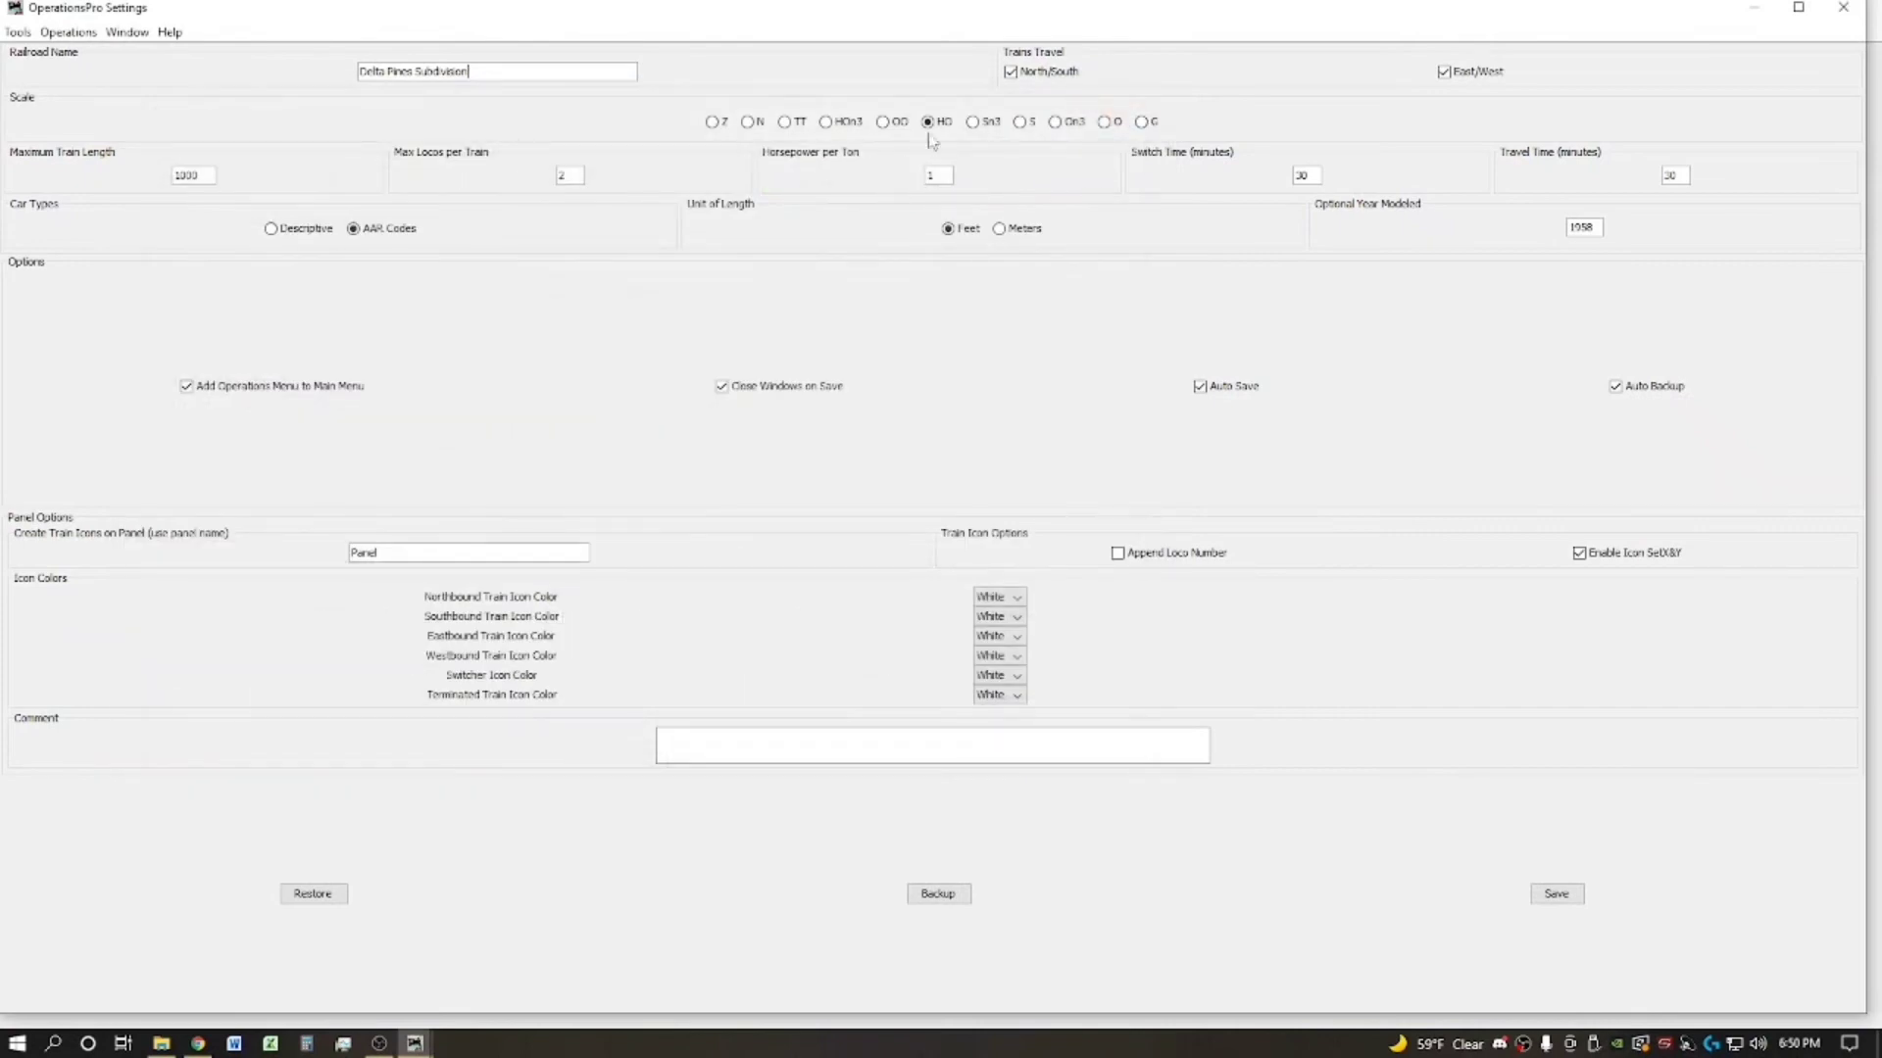
click(1842, 8)
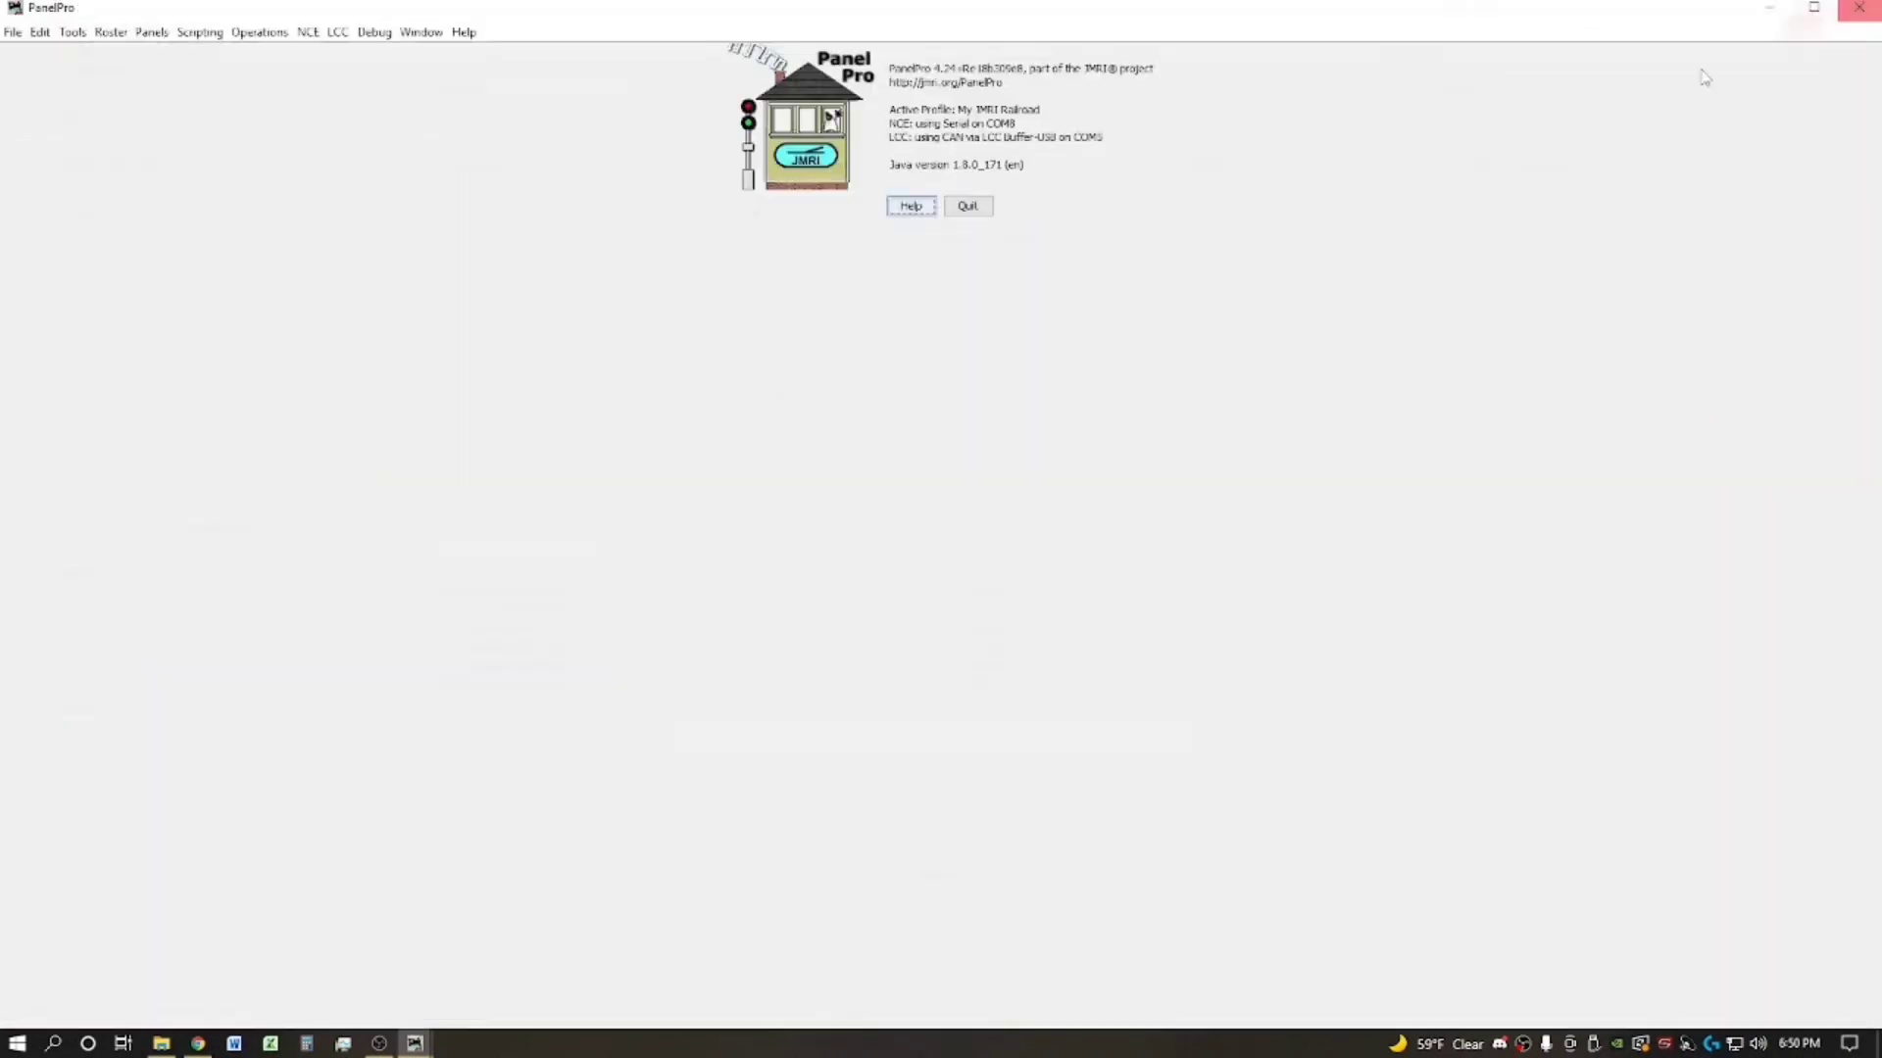
click(258, 33)
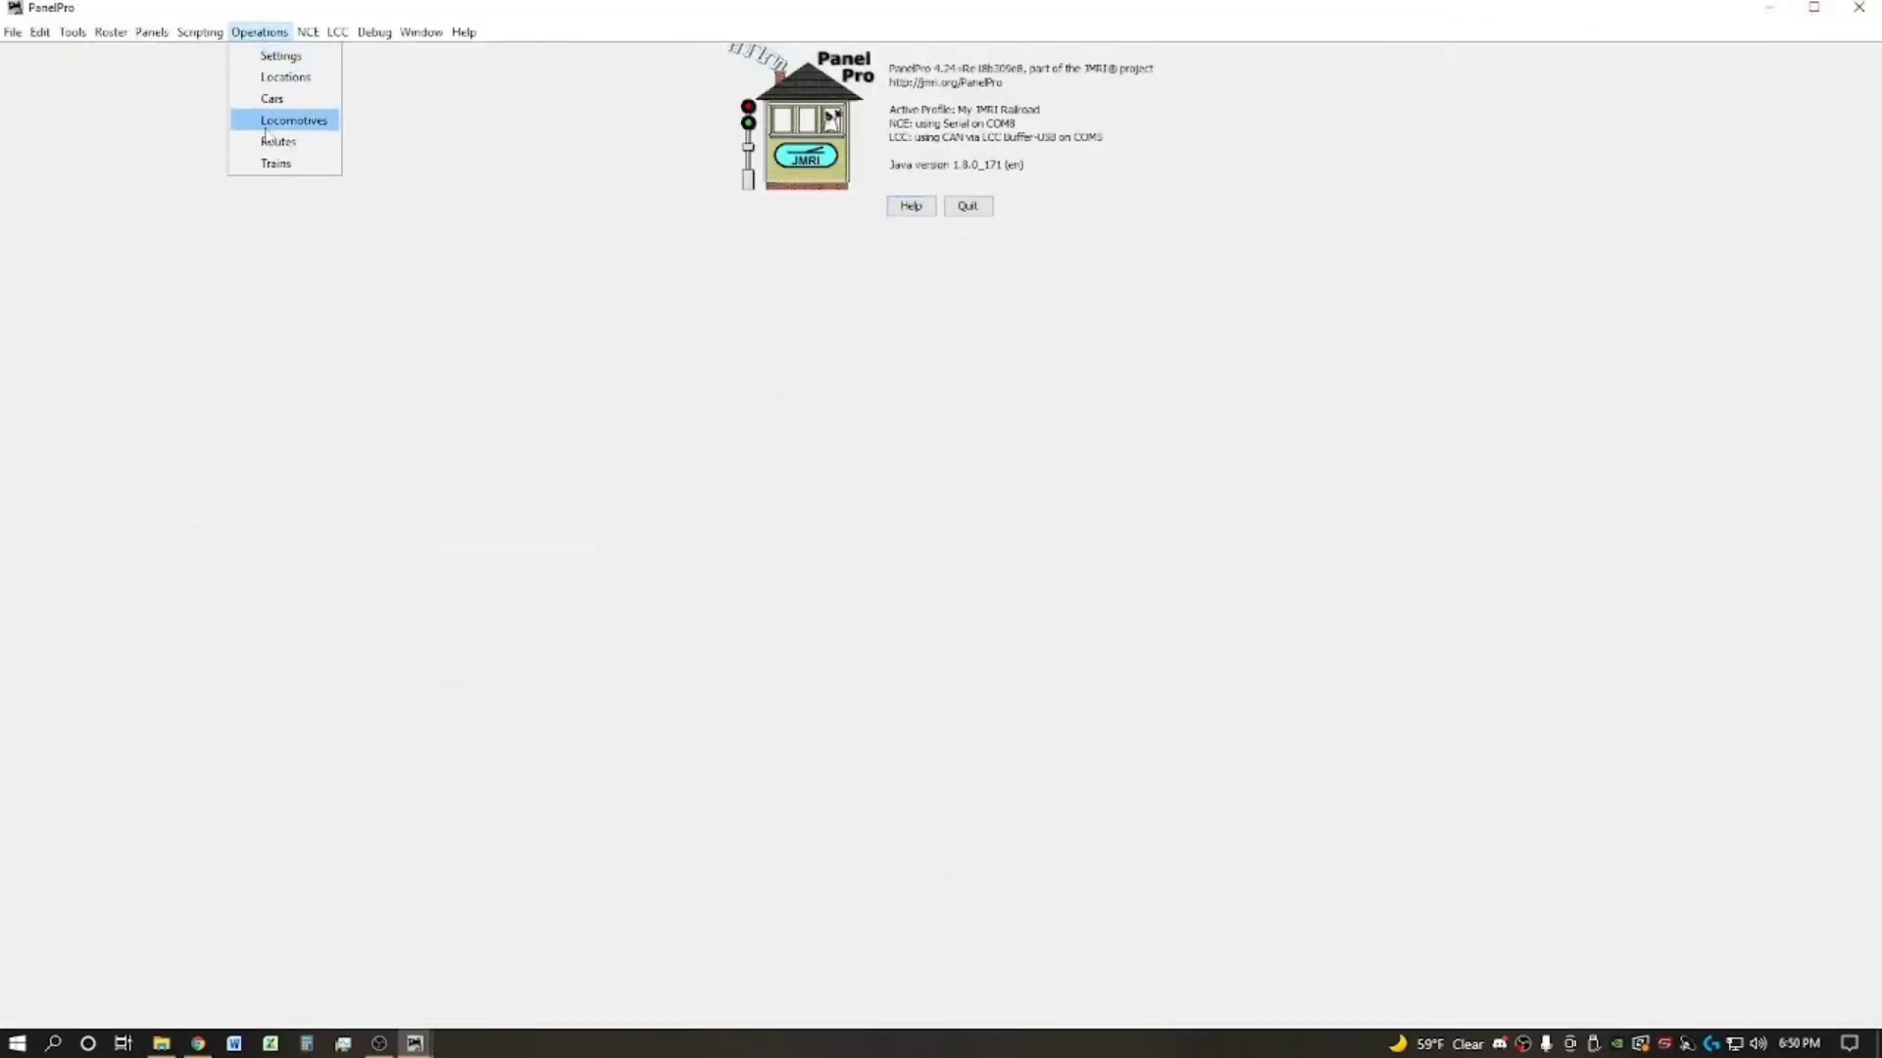
click(275, 163)
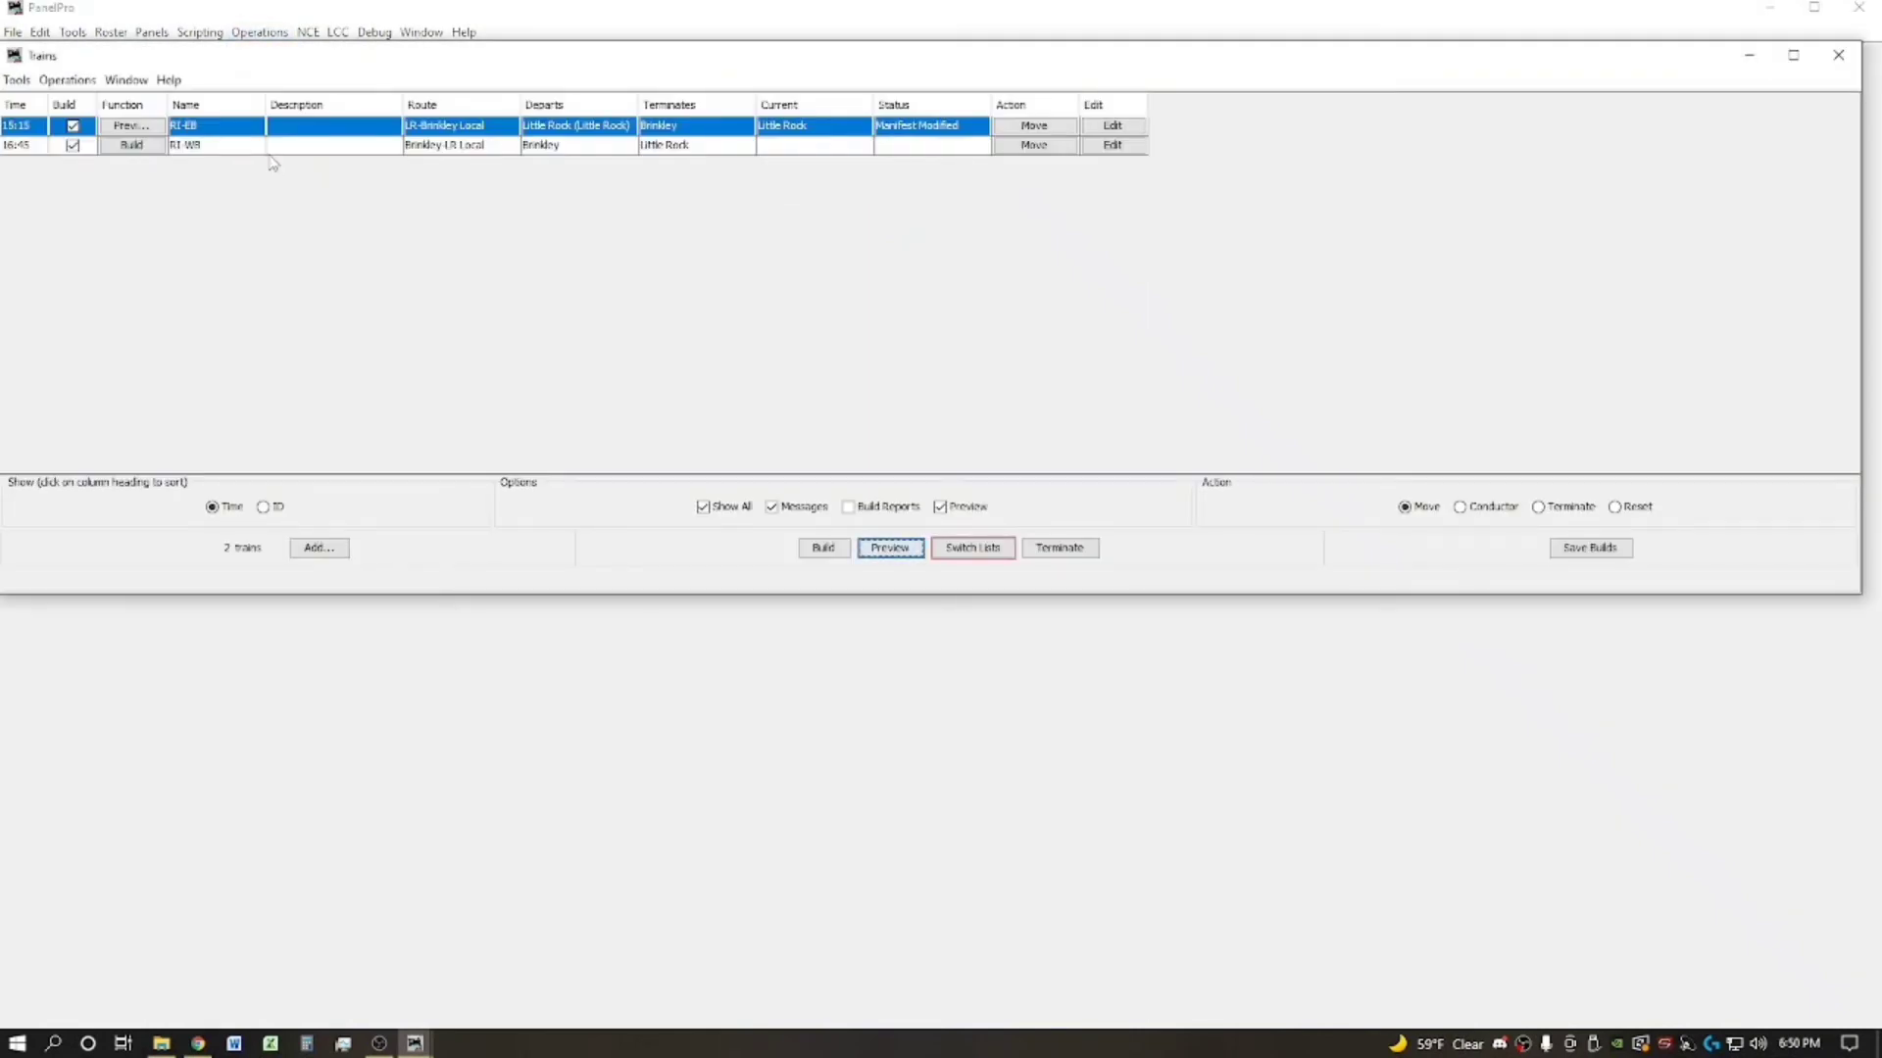
Step: Preview the logo-free RI-EB manifest and close the preview window
click(137, 127)
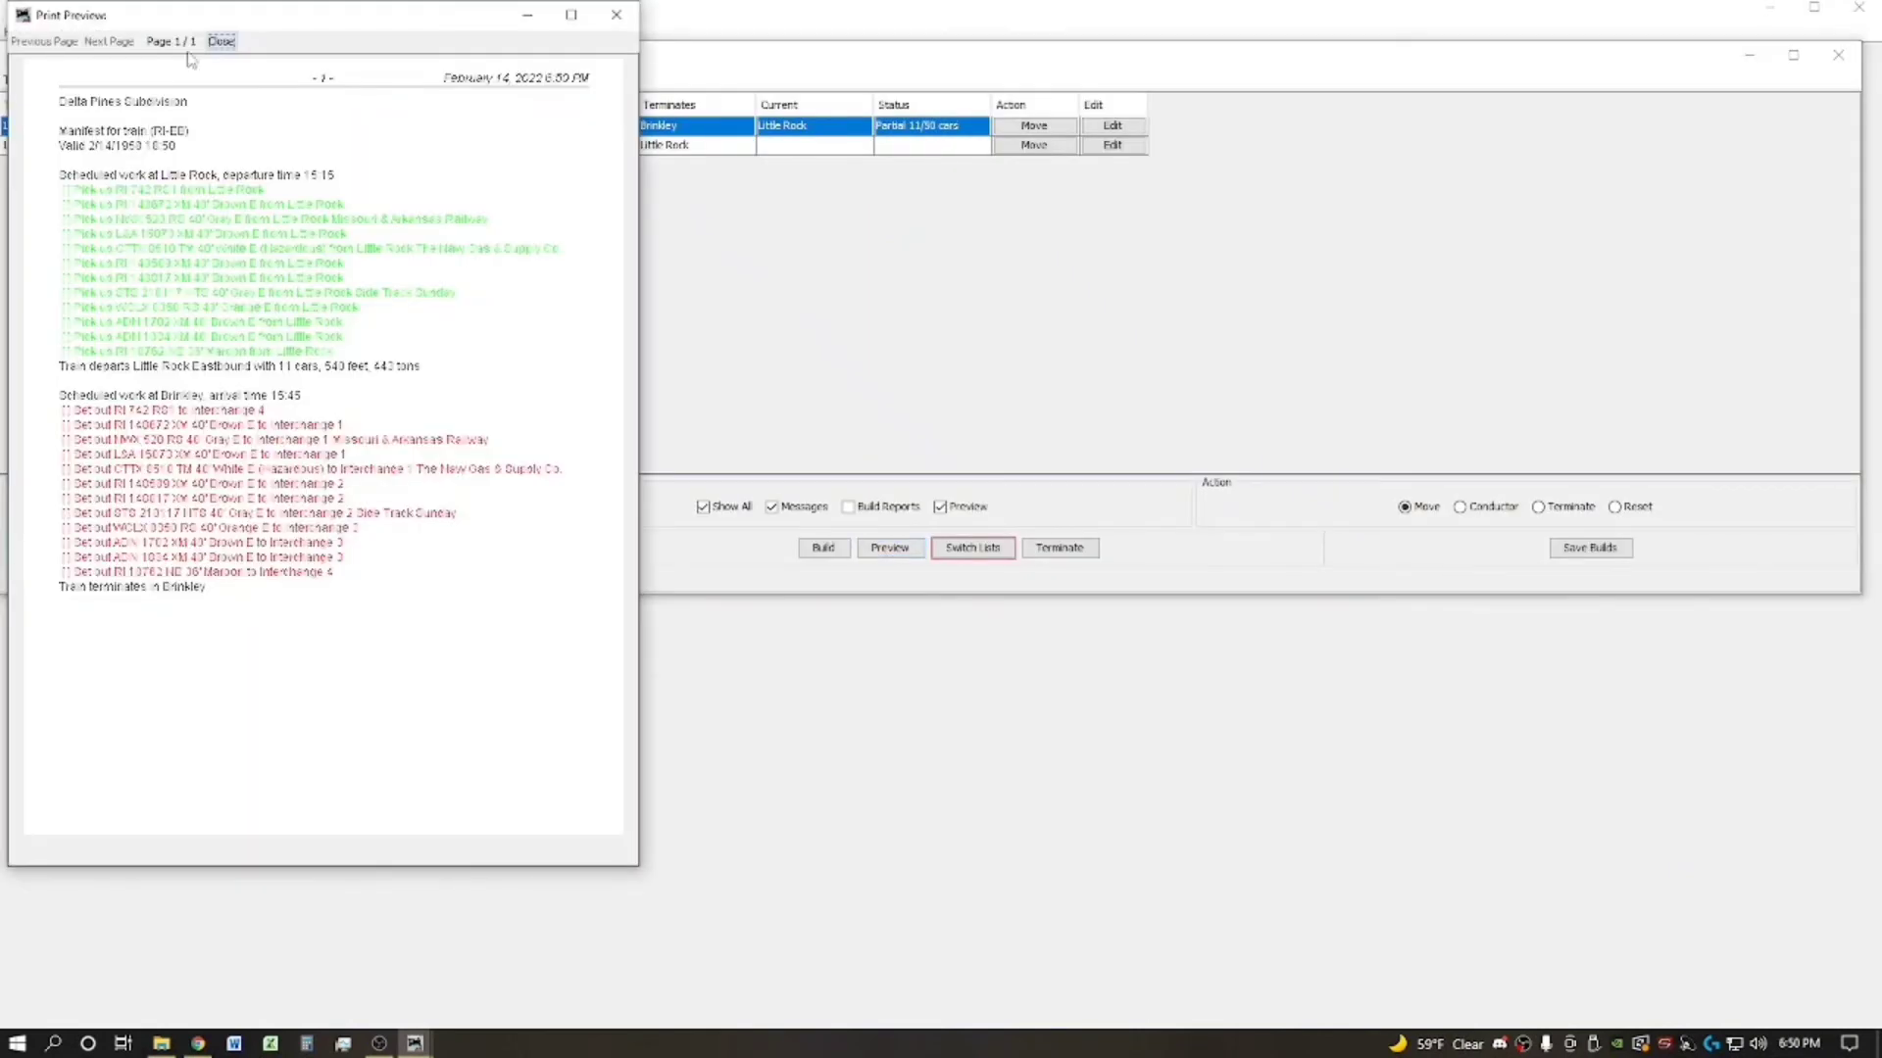
drag(199, 24, 223, 58)
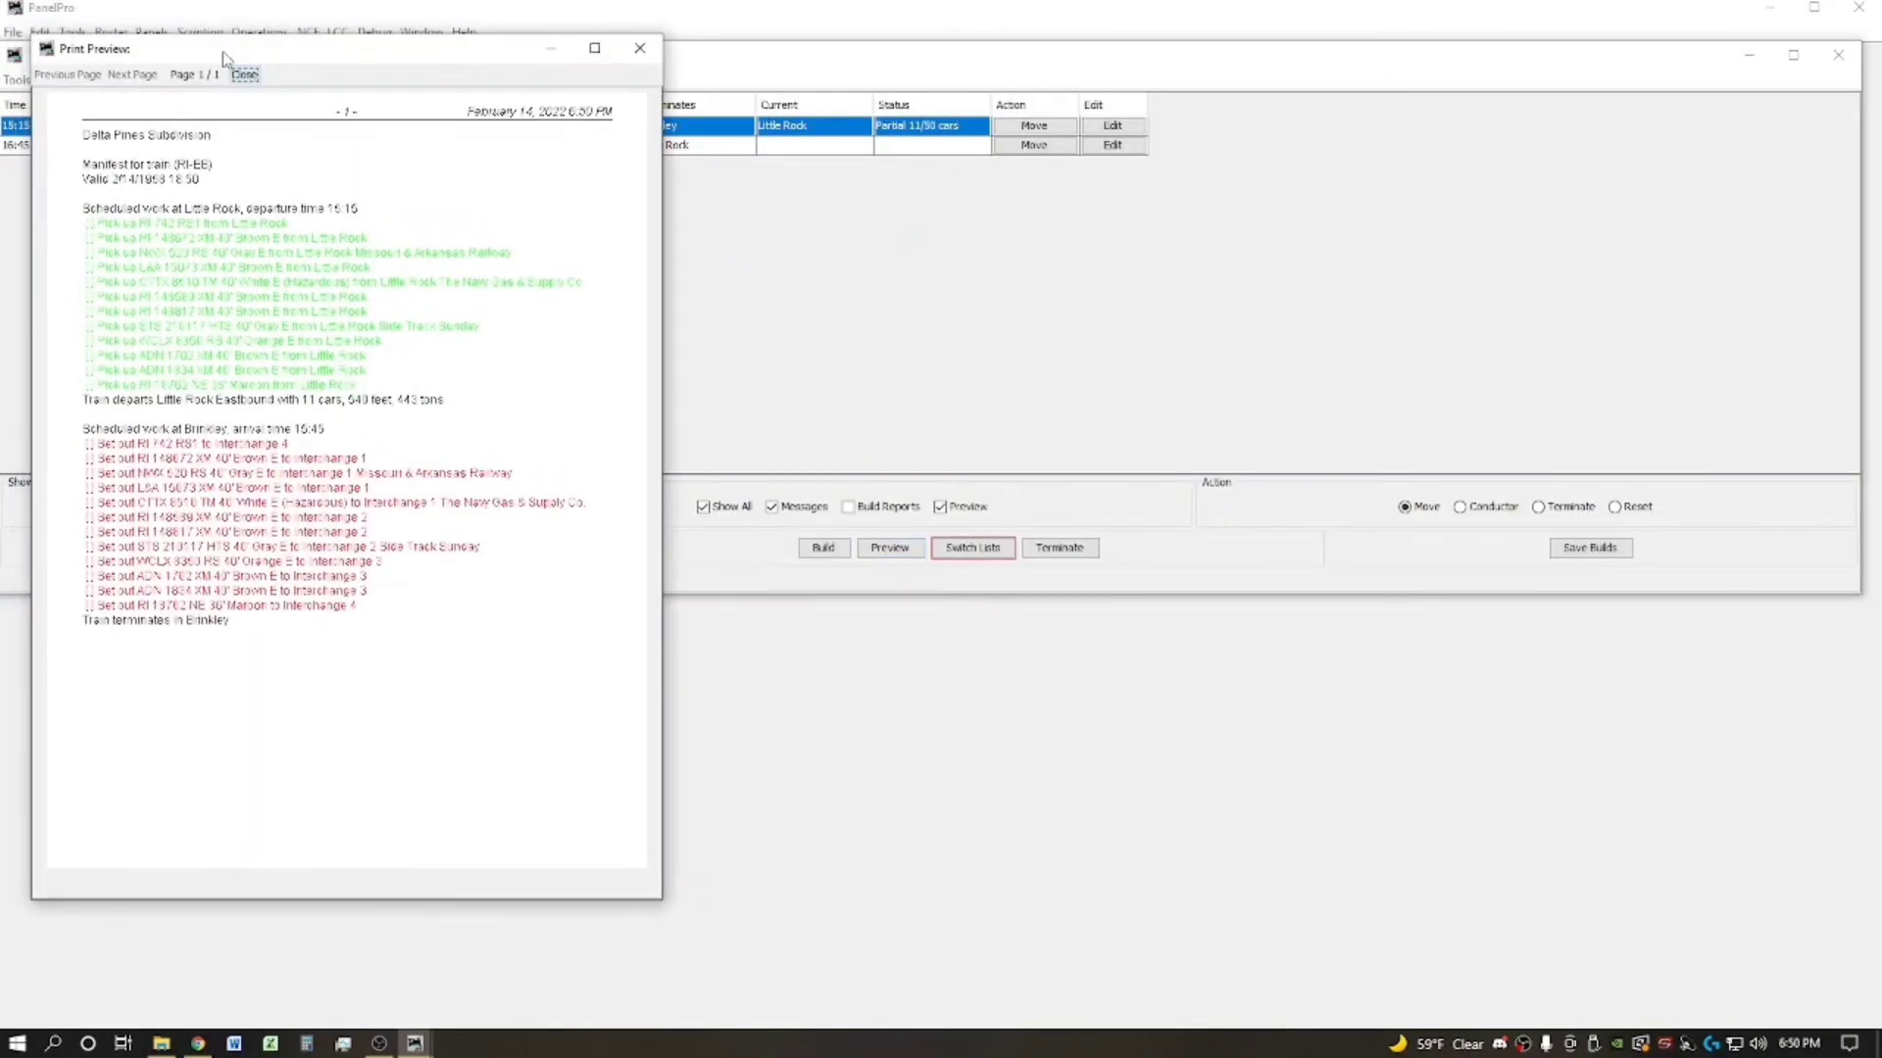
click(640, 51)
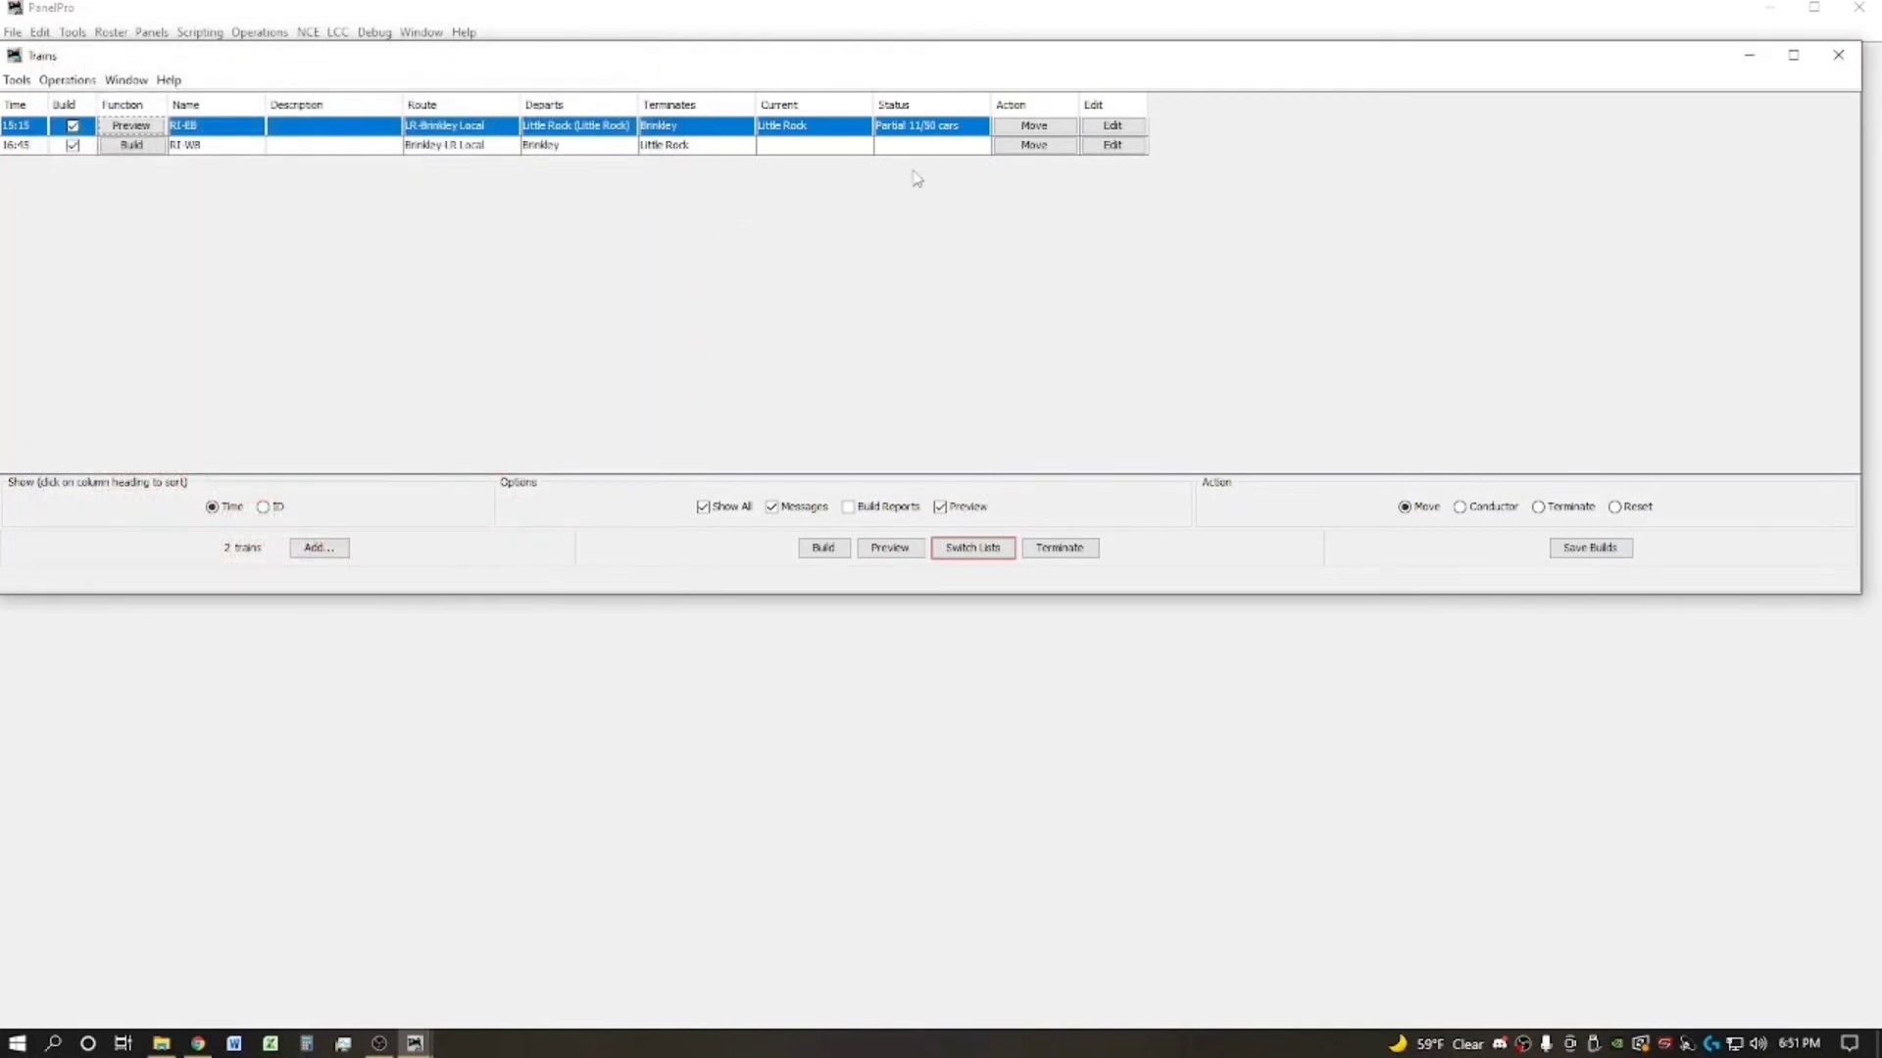
Step: Move train RI-EB on to Brinkley and preview its manifest again
click(1022, 129)
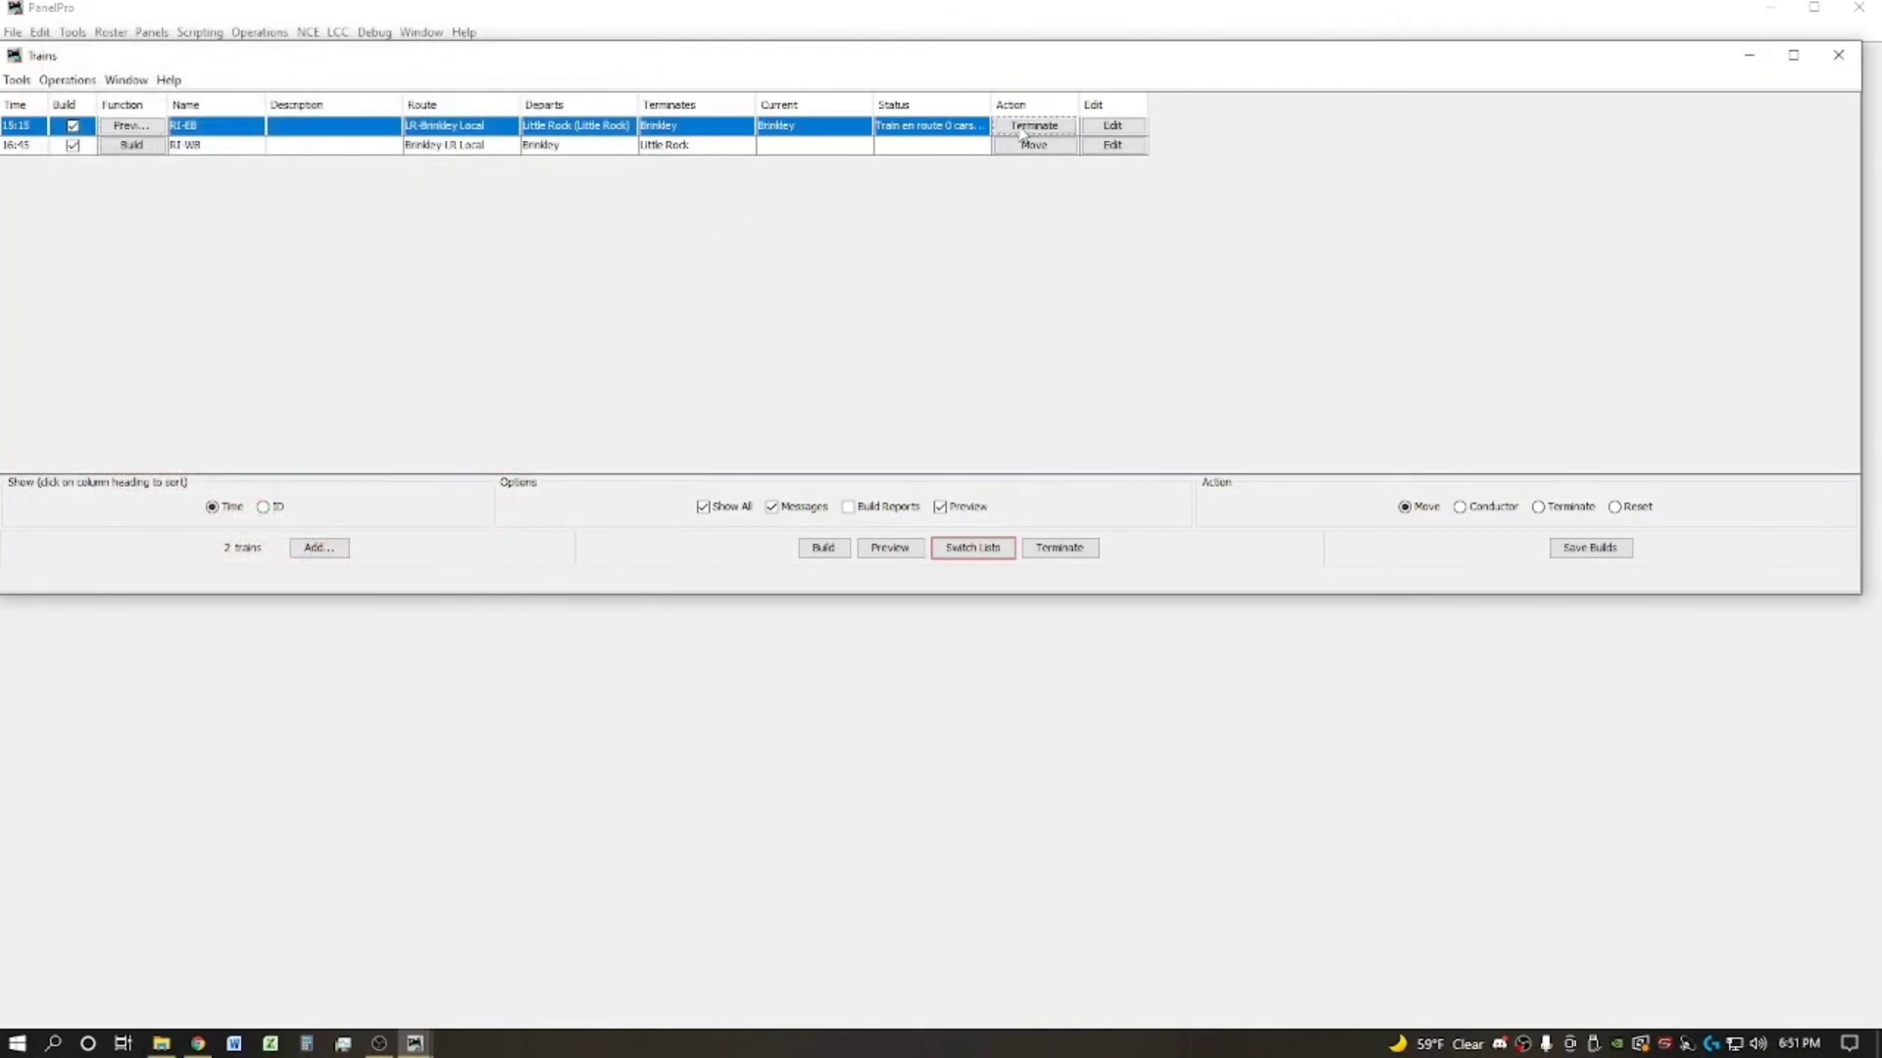
click(135, 127)
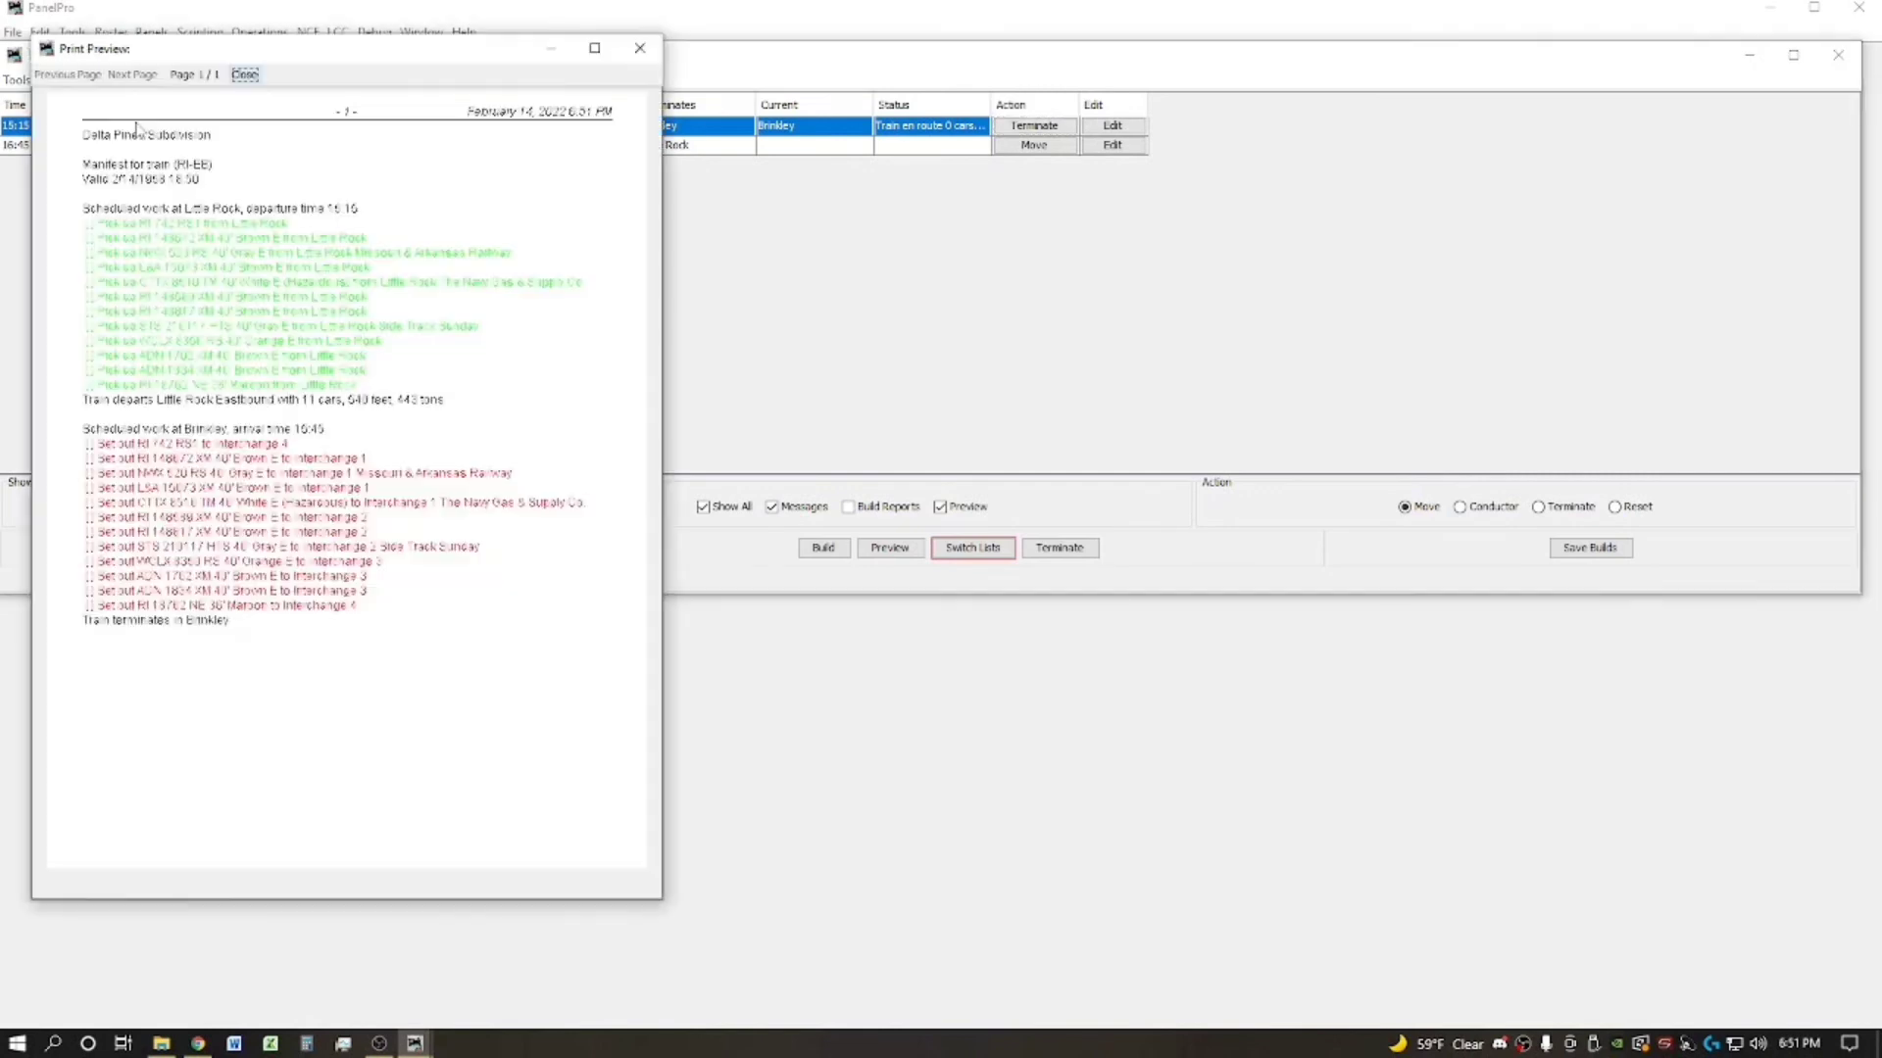
click(640, 49)
click(160, 131)
click(640, 48)
Step: Turn off Preview and print the RI-EB manifest on the Kyocera printer
click(940, 508)
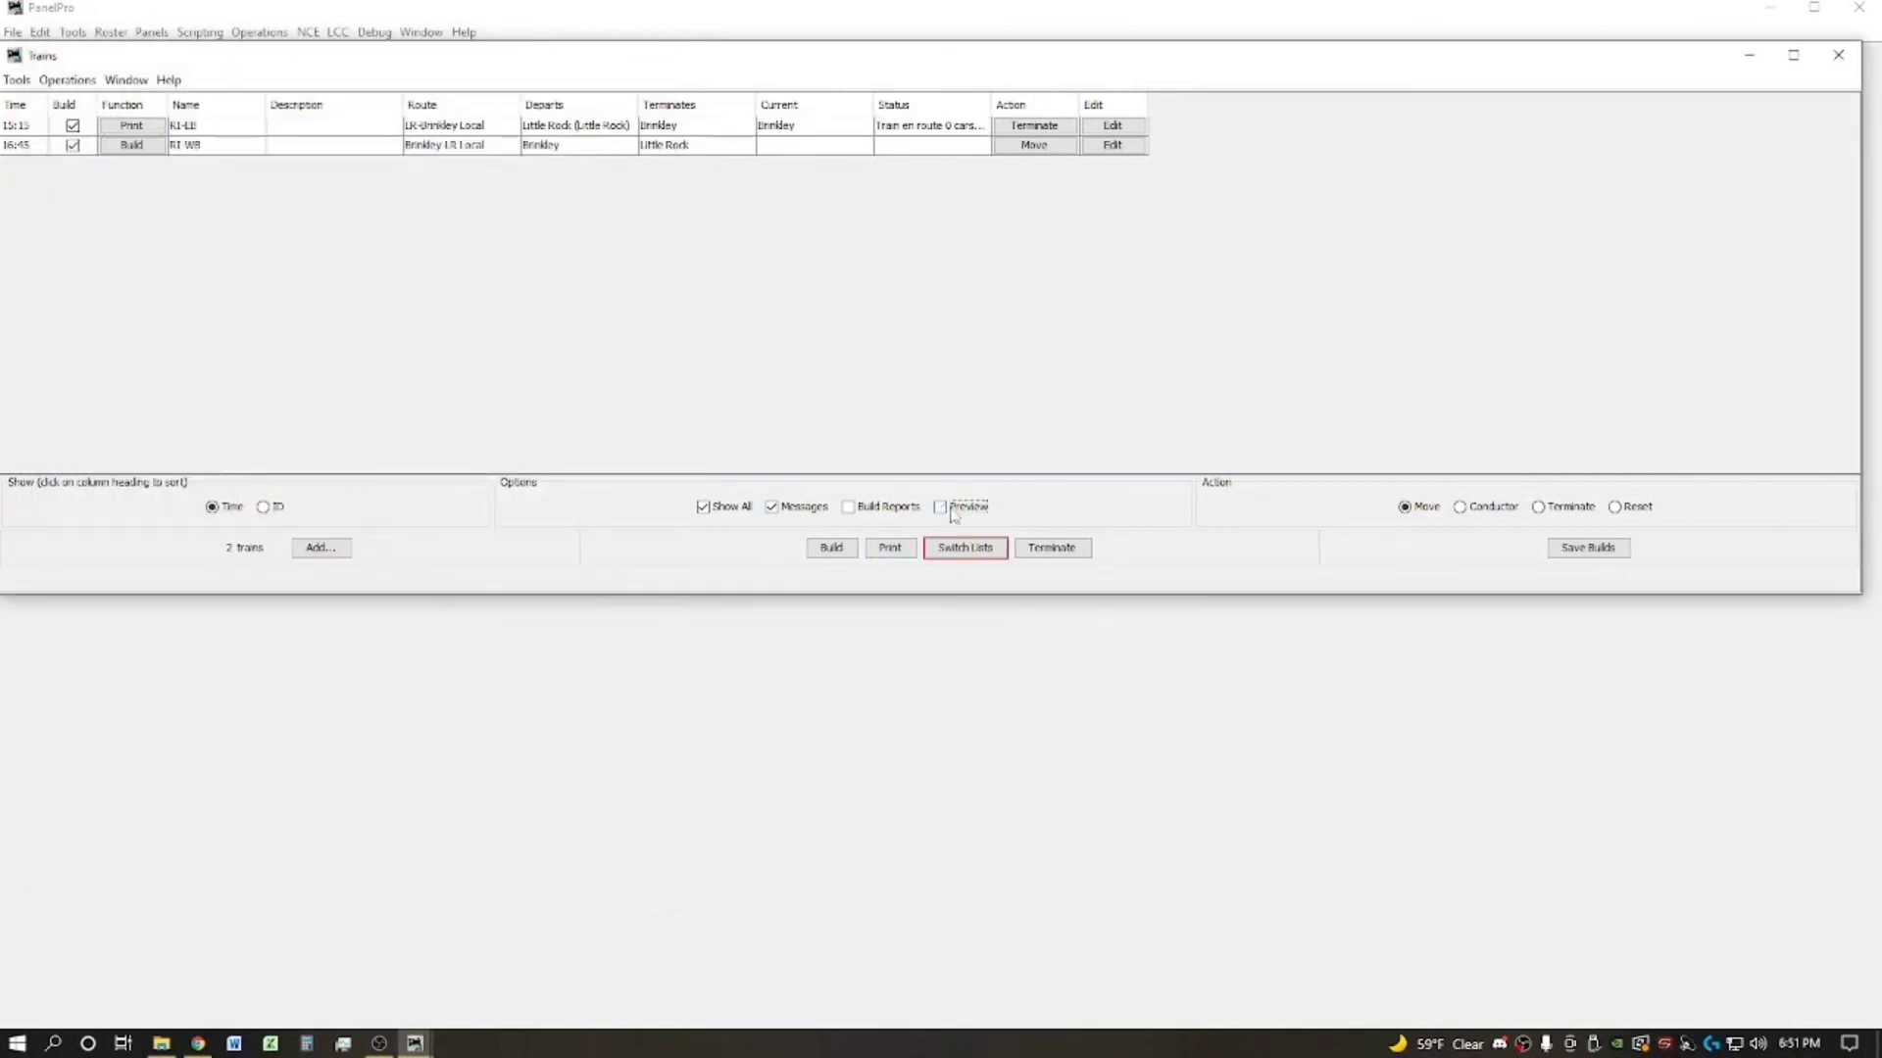
click(135, 130)
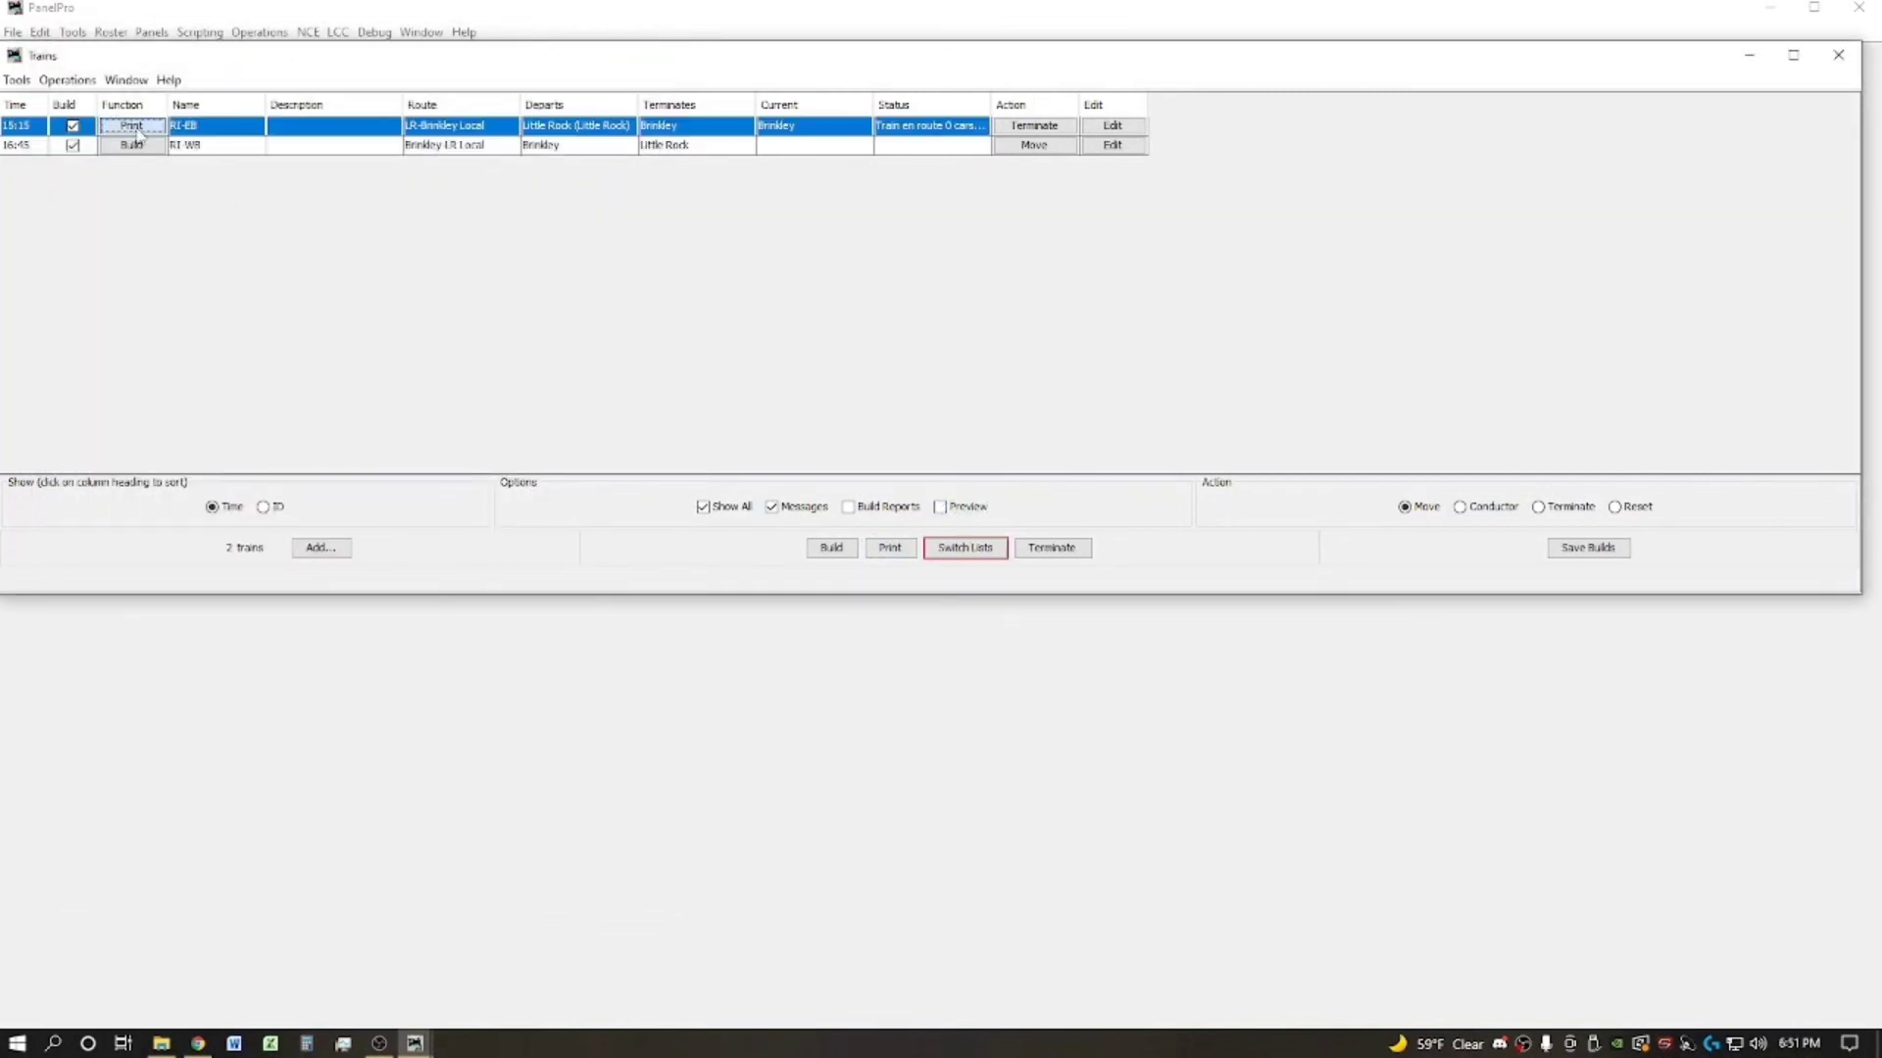
click(322, 148)
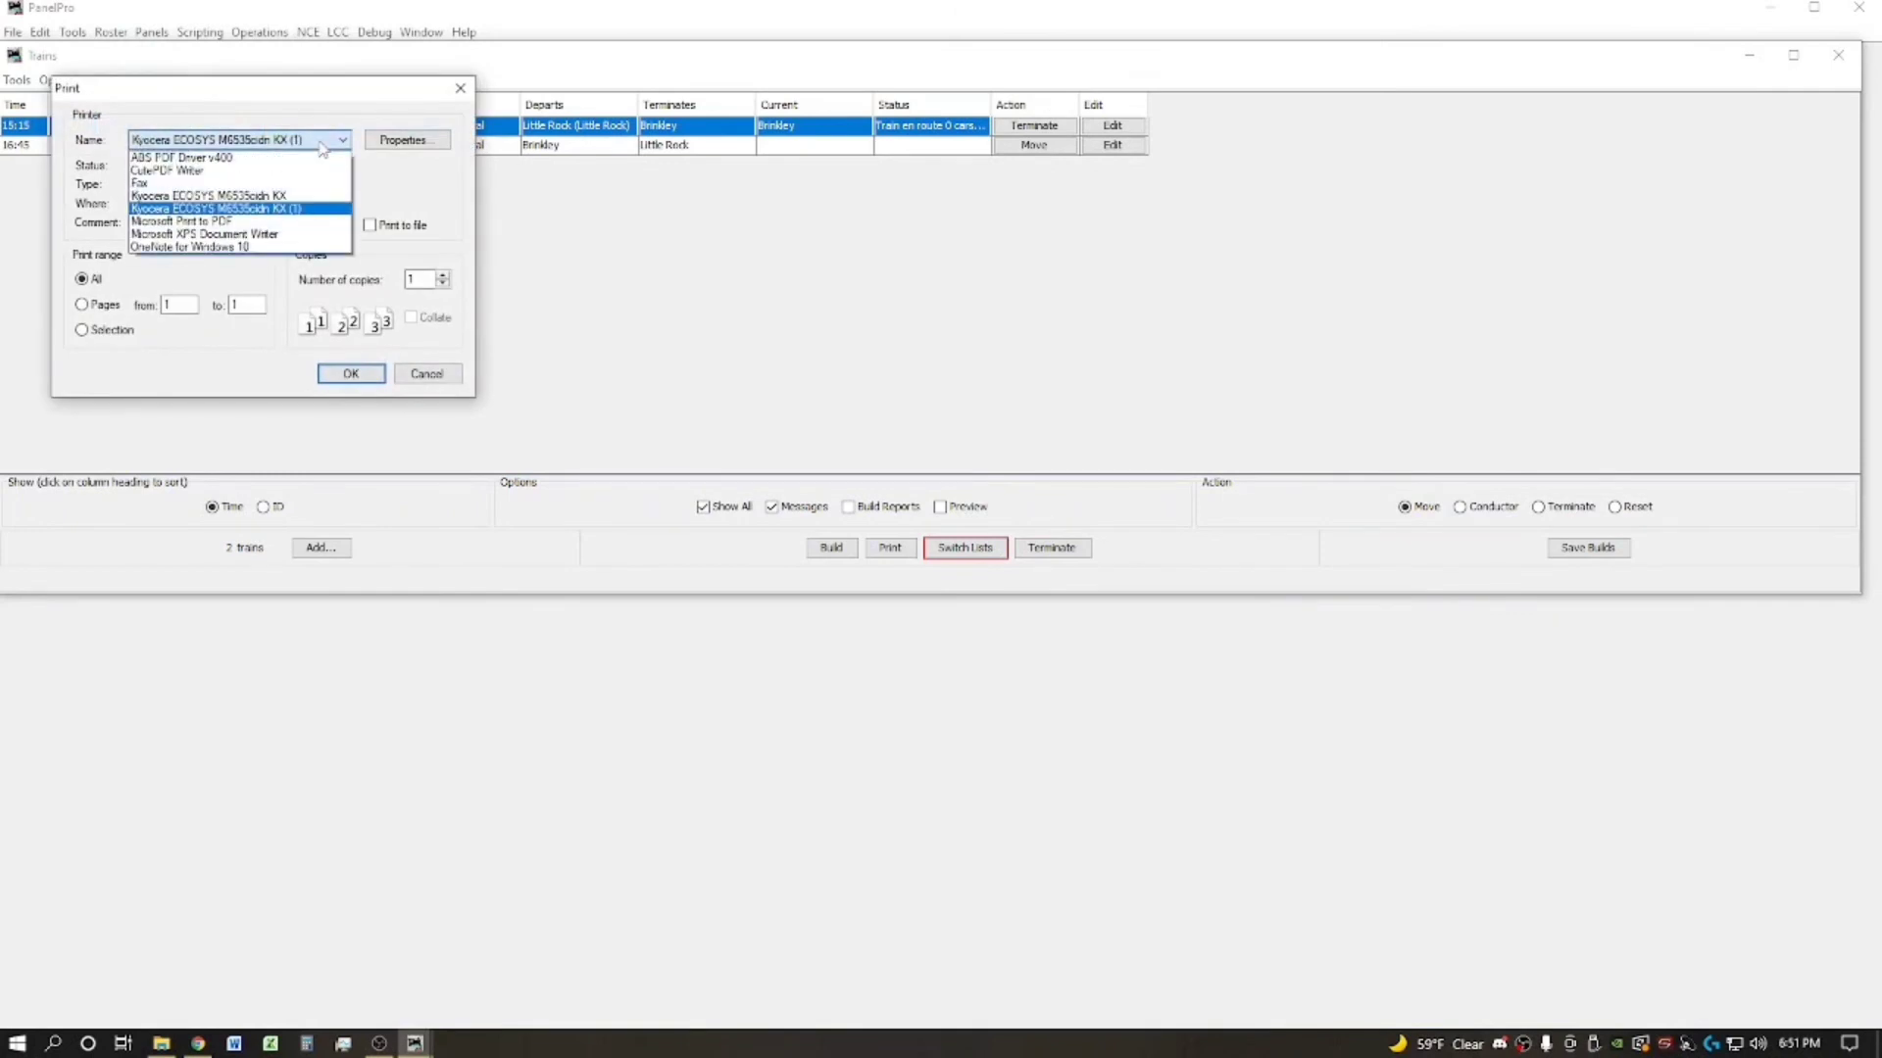
click(326, 145)
click(424, 145)
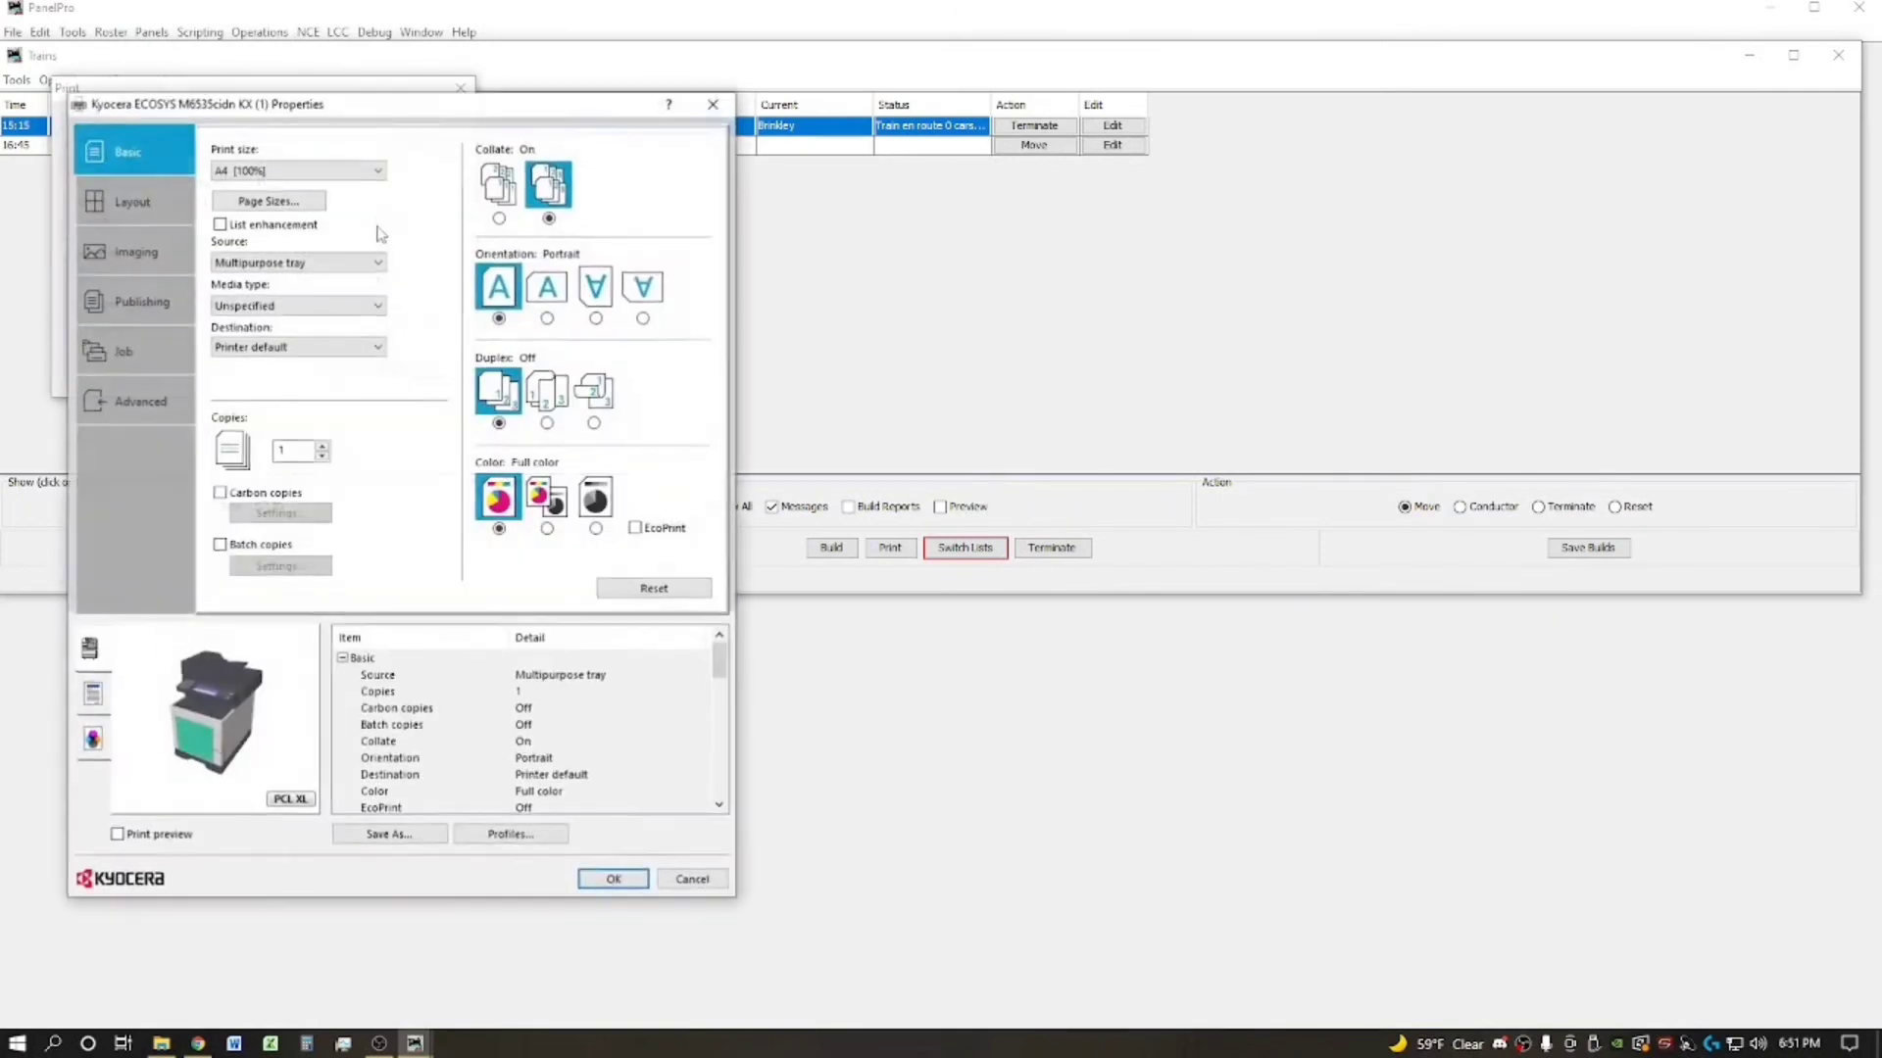
click(711, 105)
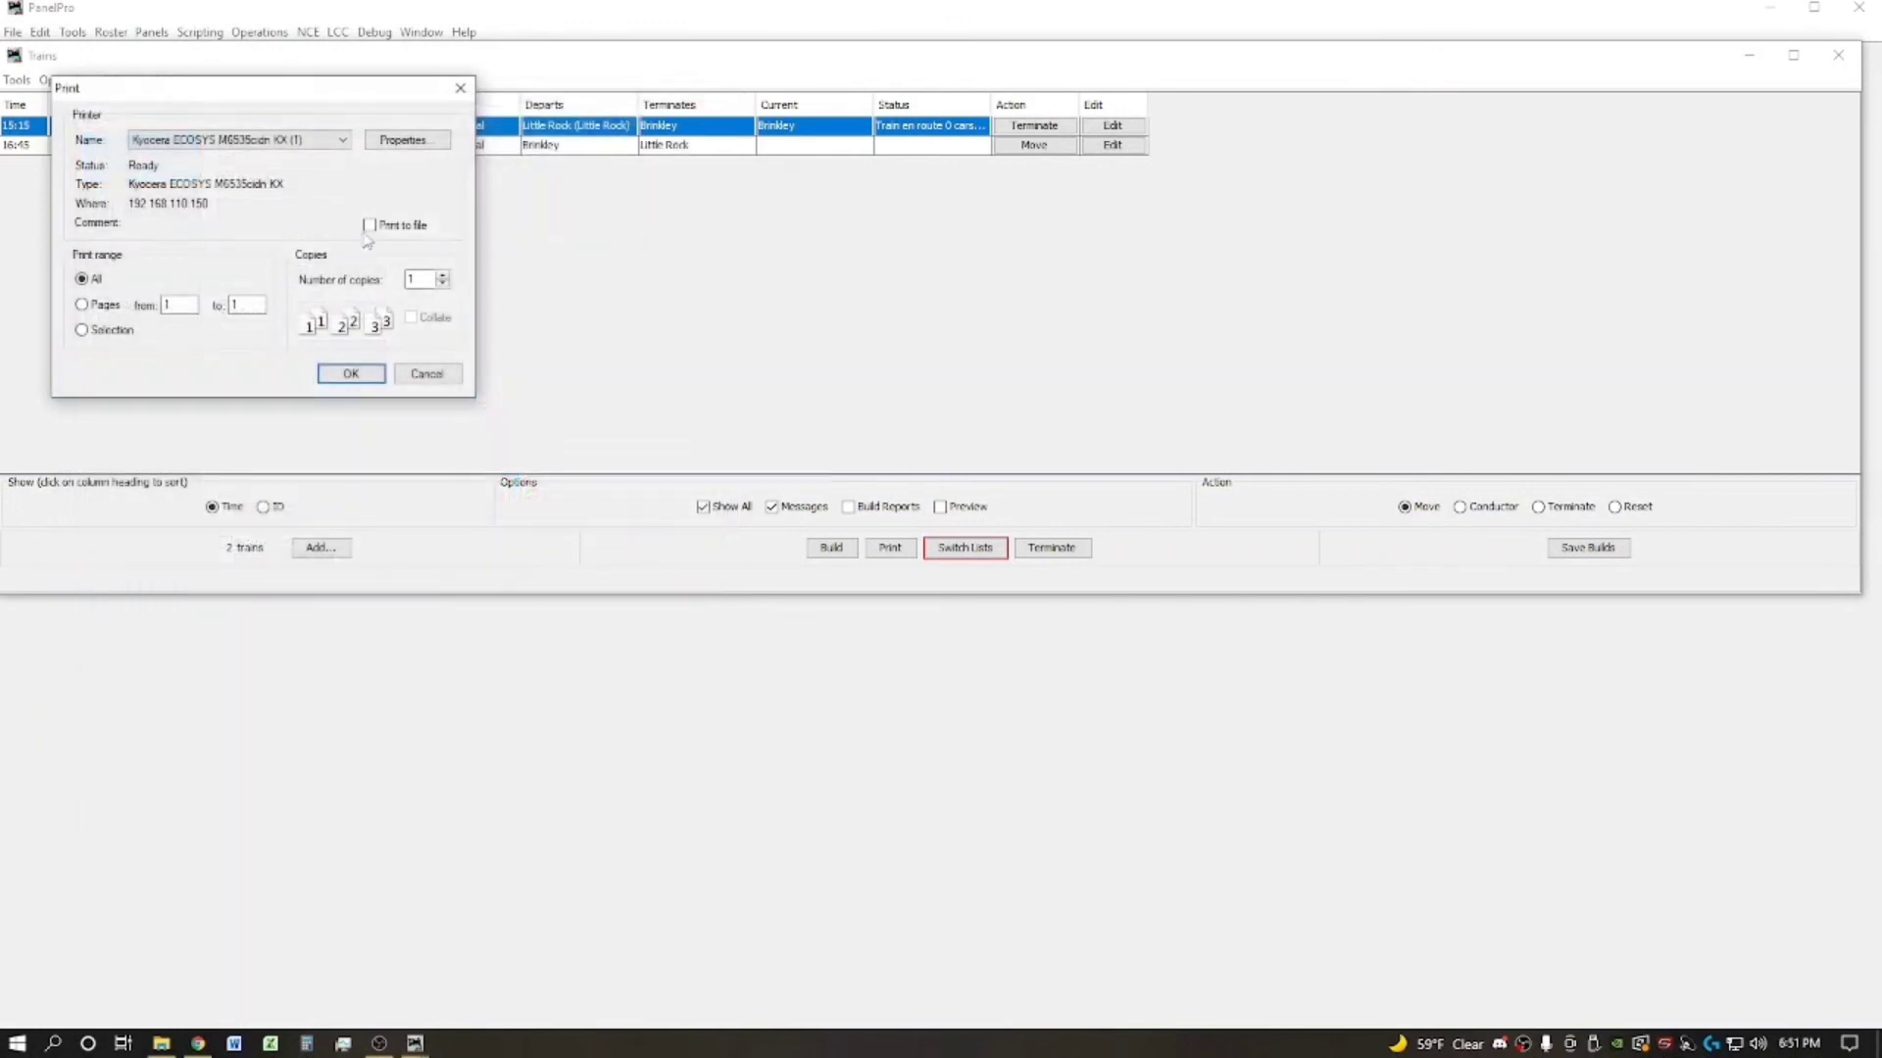
click(338, 377)
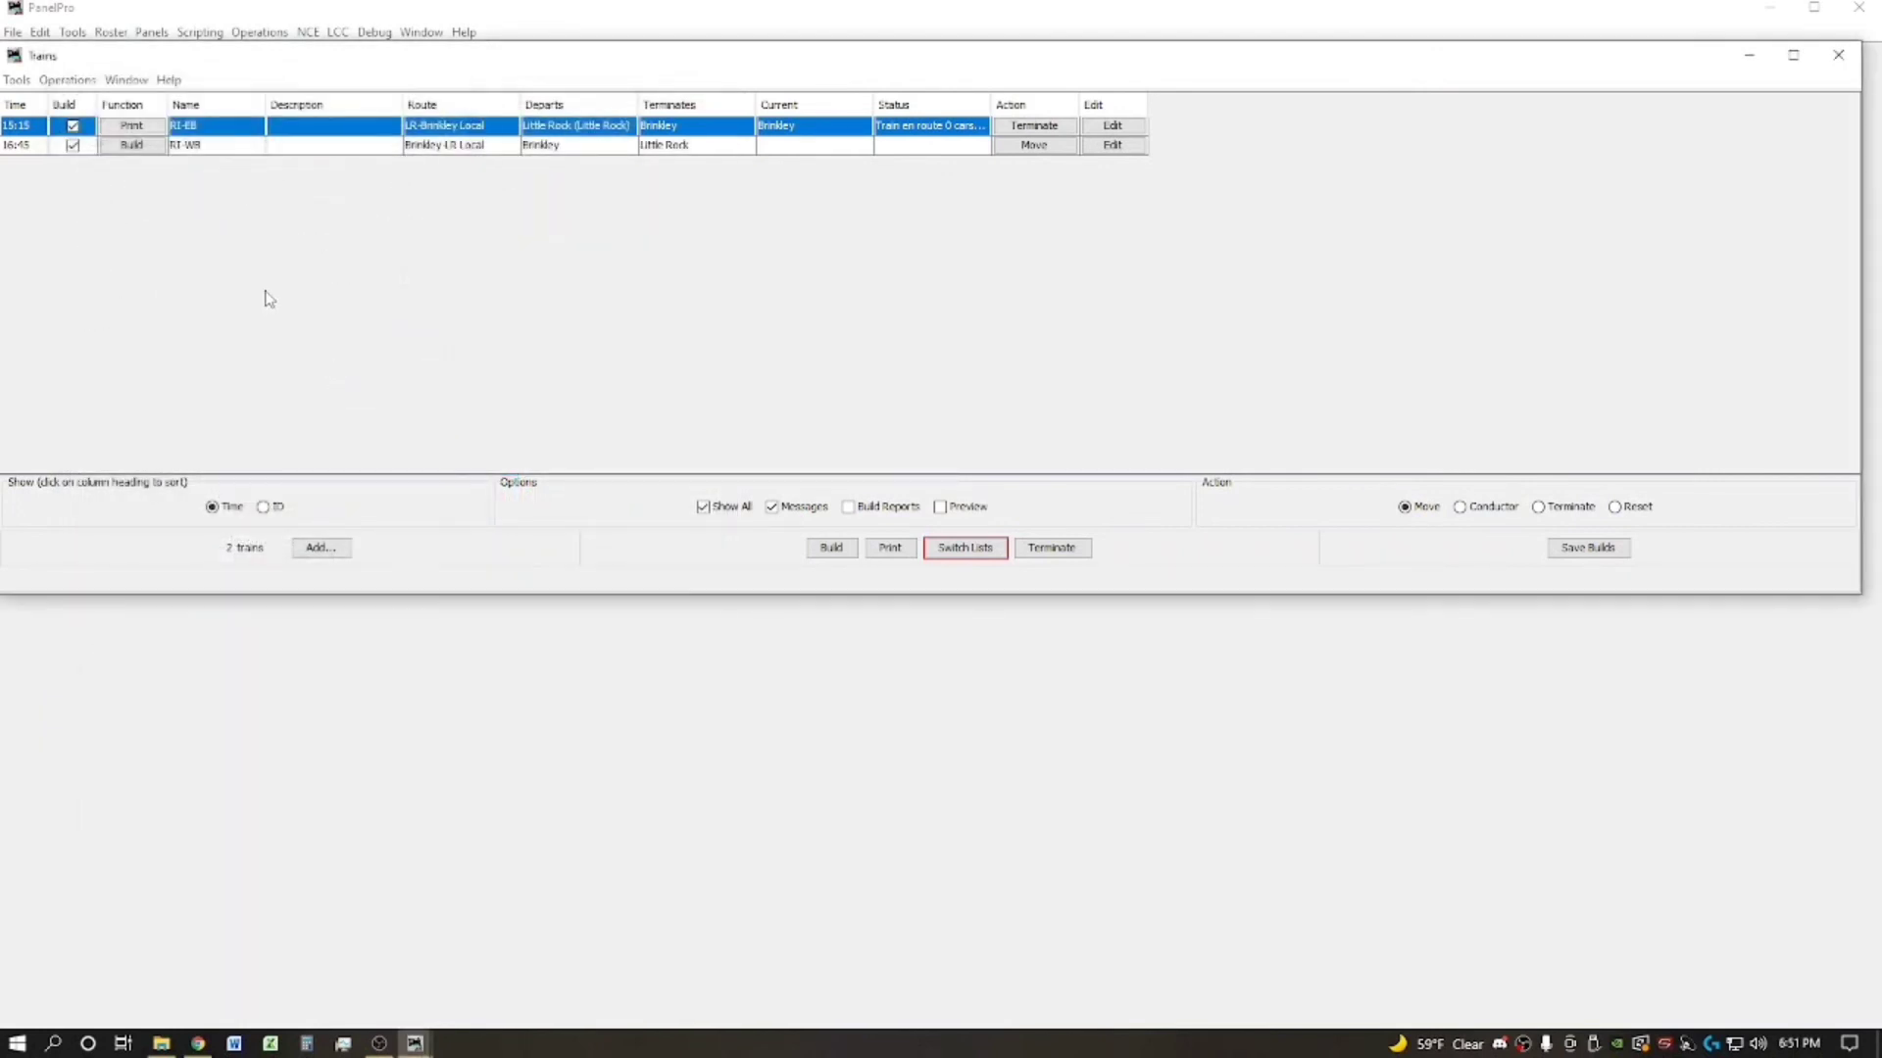